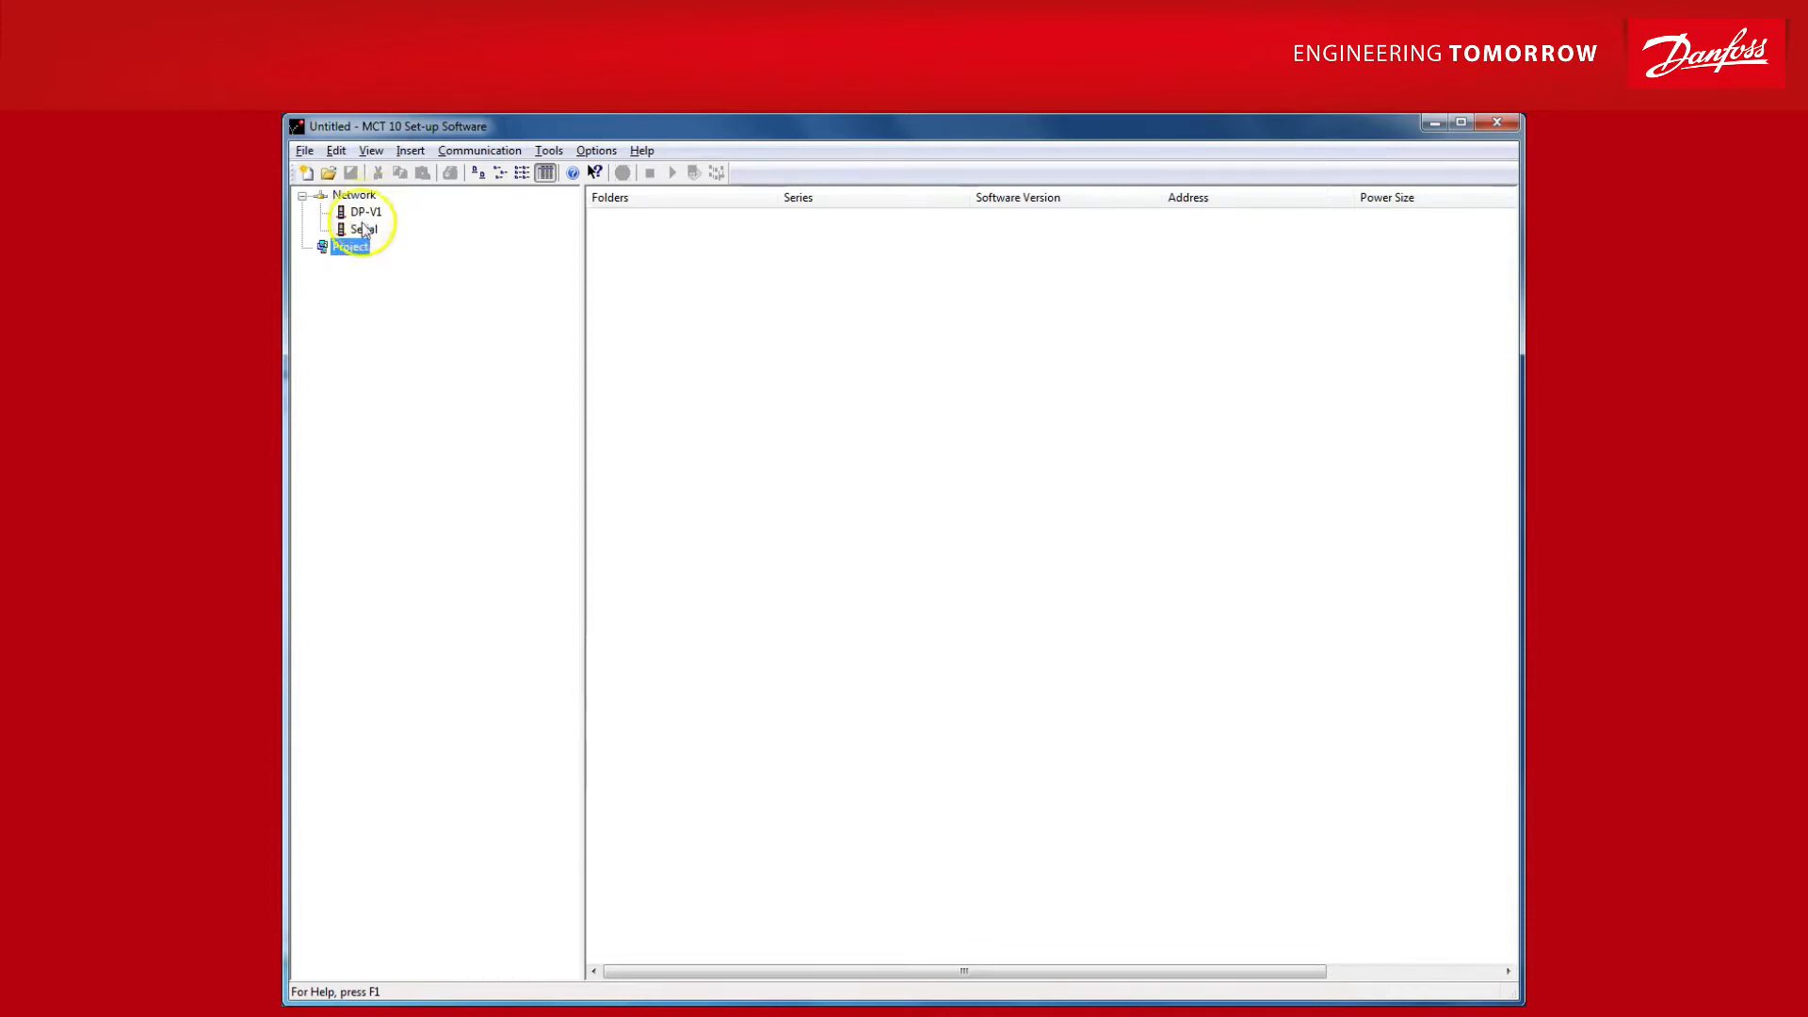
# Add a new FC-102 drive named test to the project and show its Software Customizer page
pyautogui.rightClick(351, 247)
pyautogui.moveTo(397, 258)
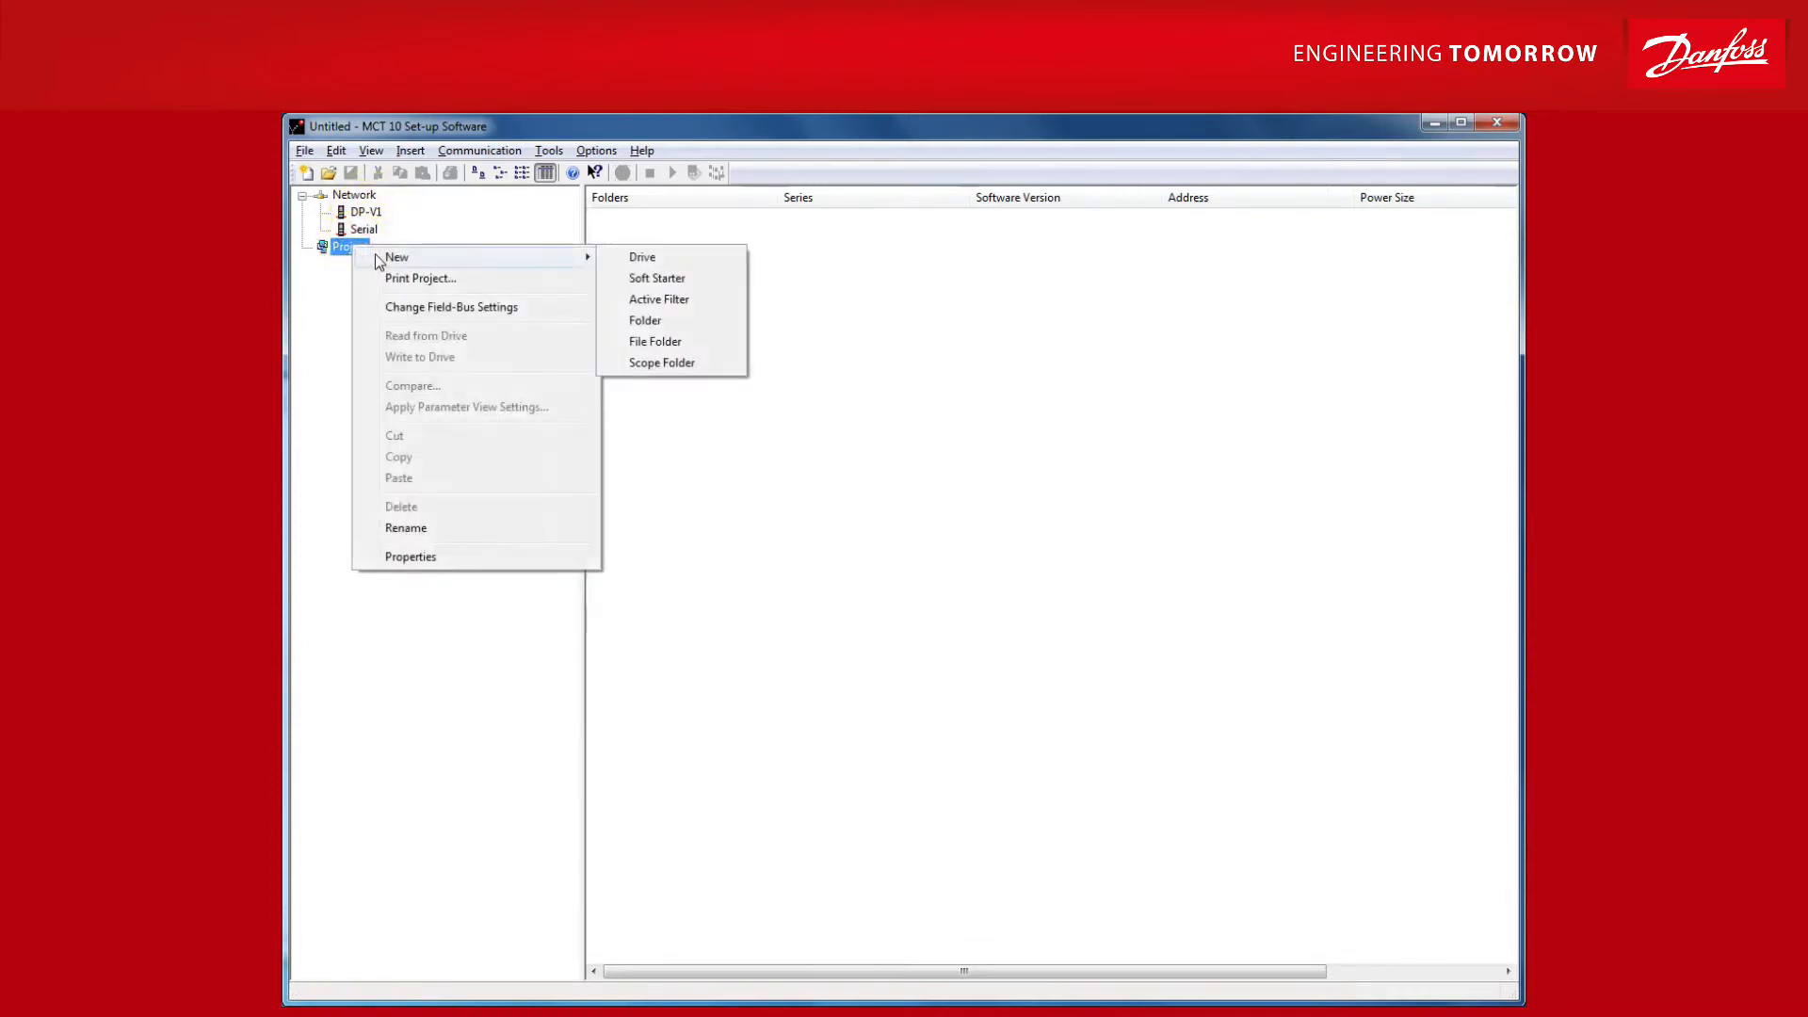
pyautogui.click(641, 257)
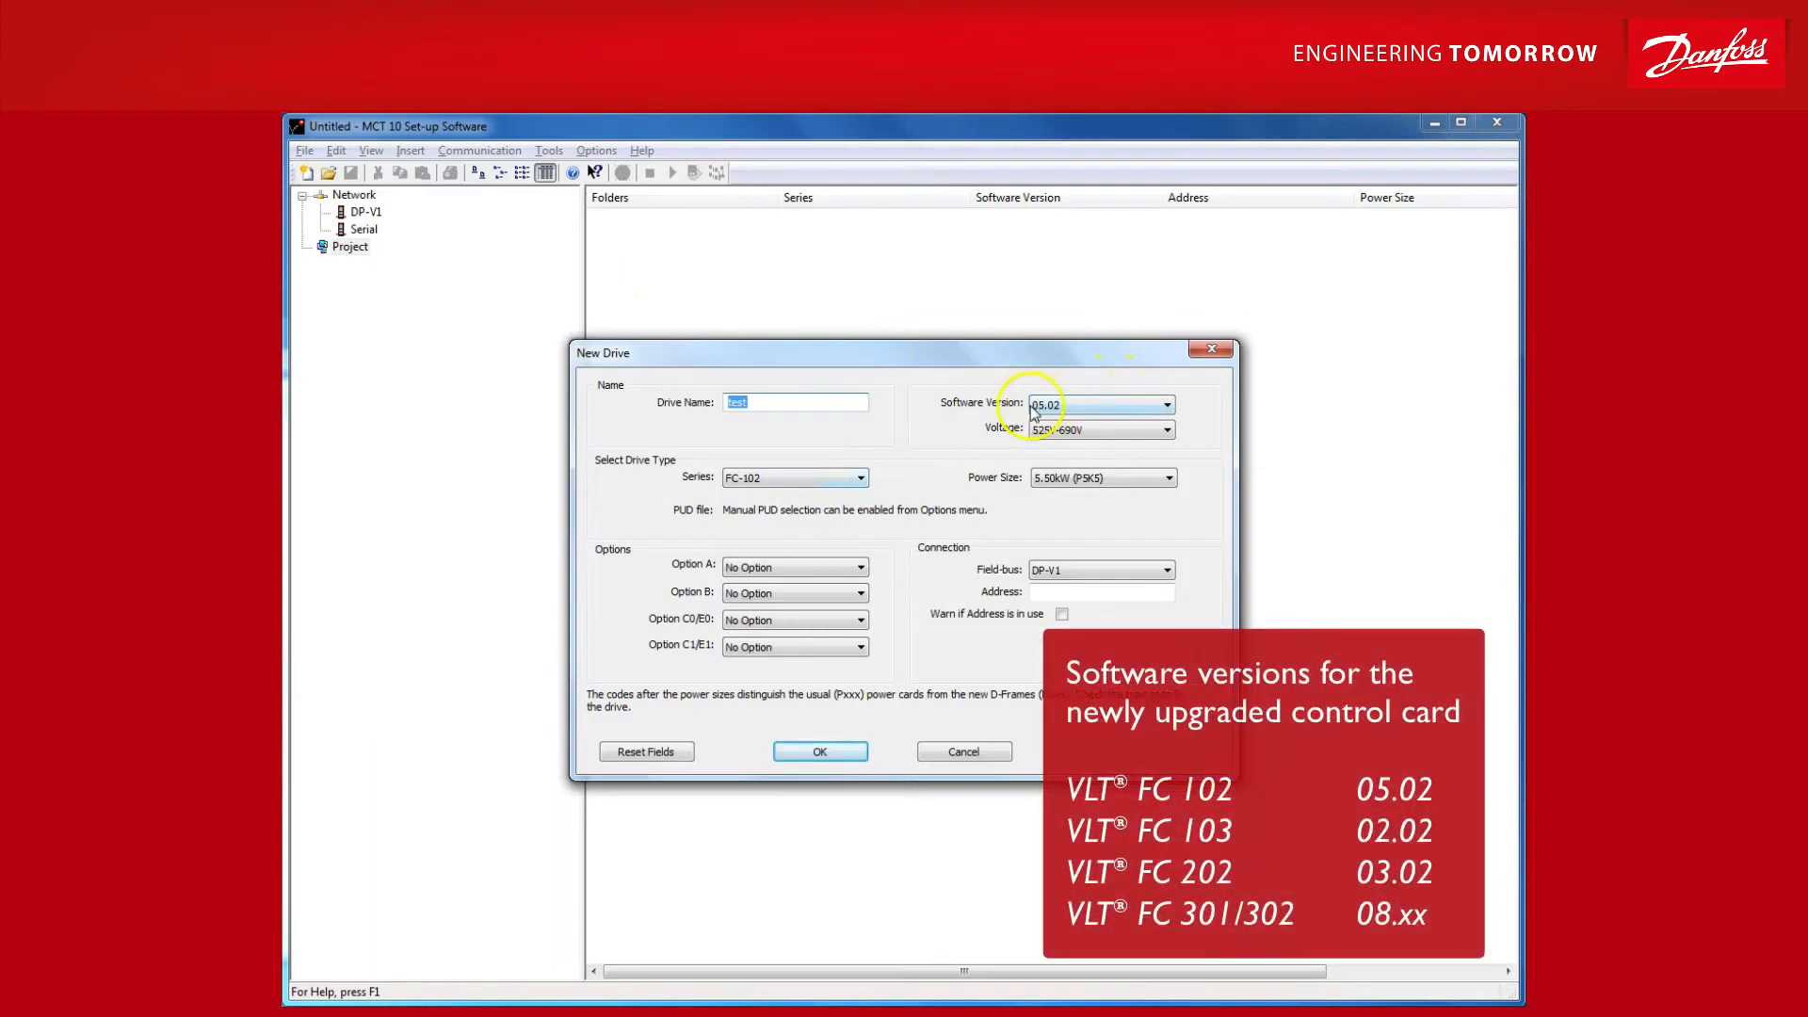
pyautogui.click(820, 751)
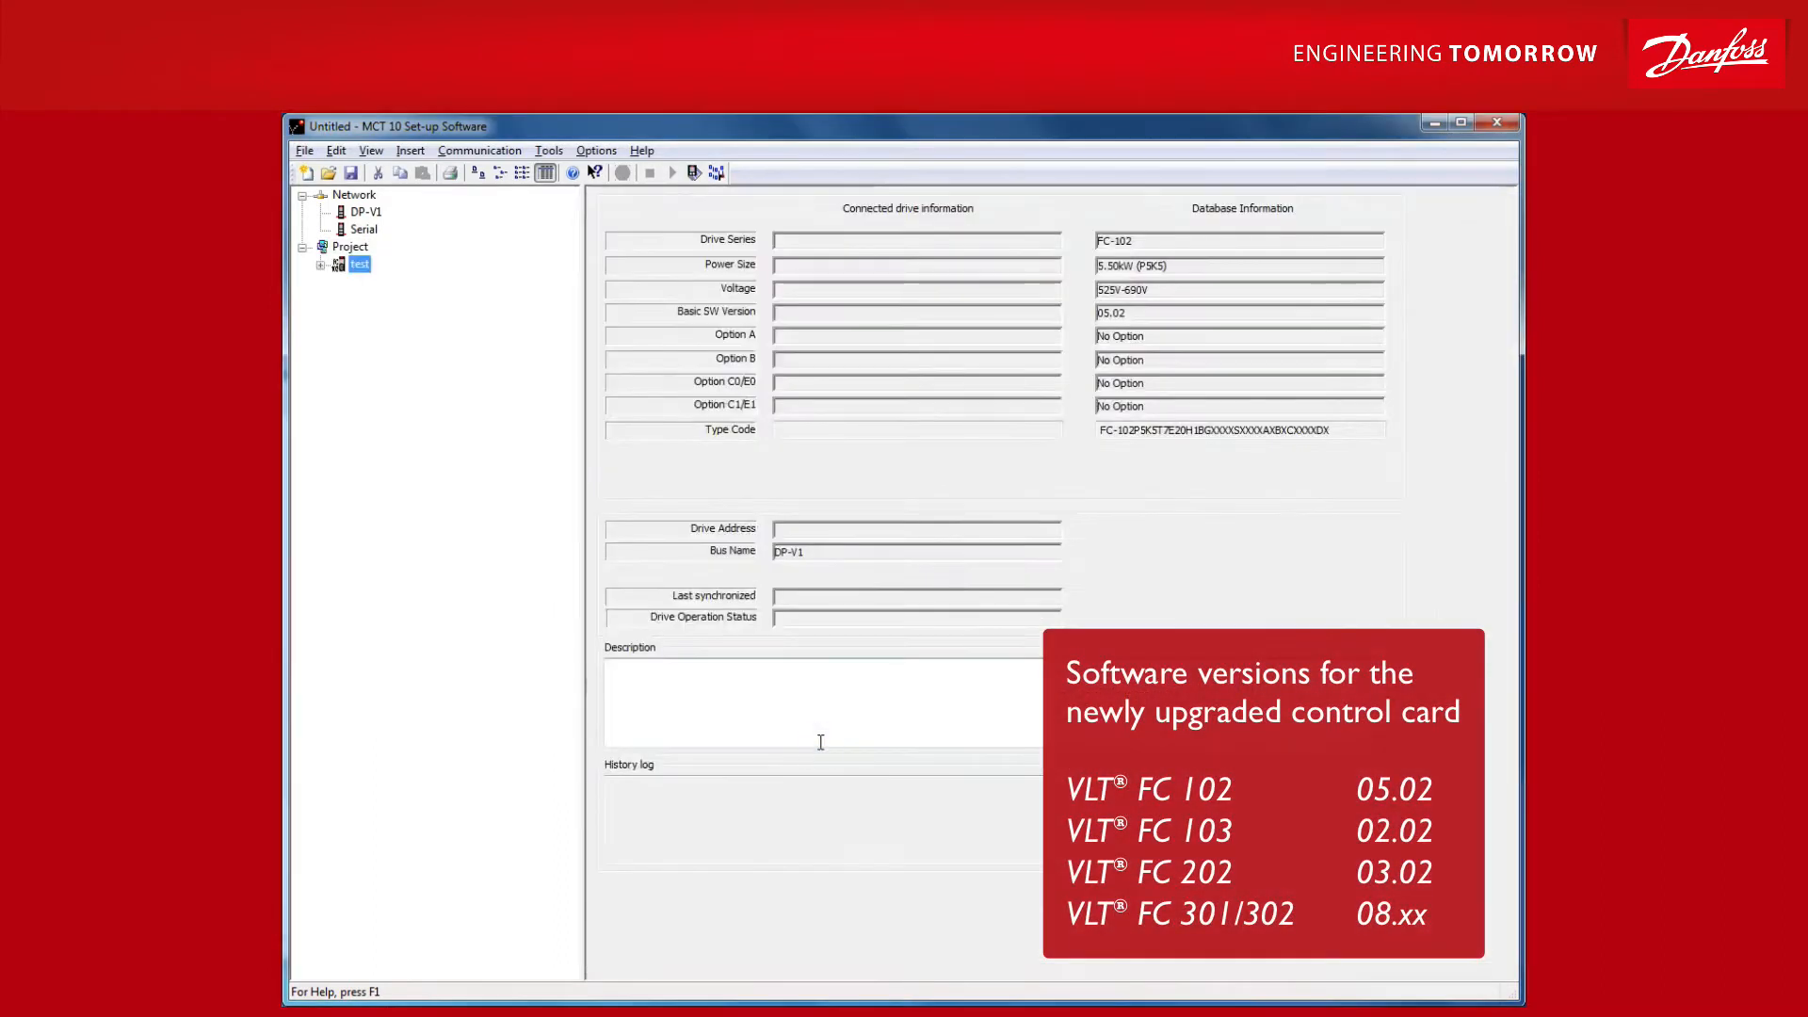
pyautogui.click(323, 265)
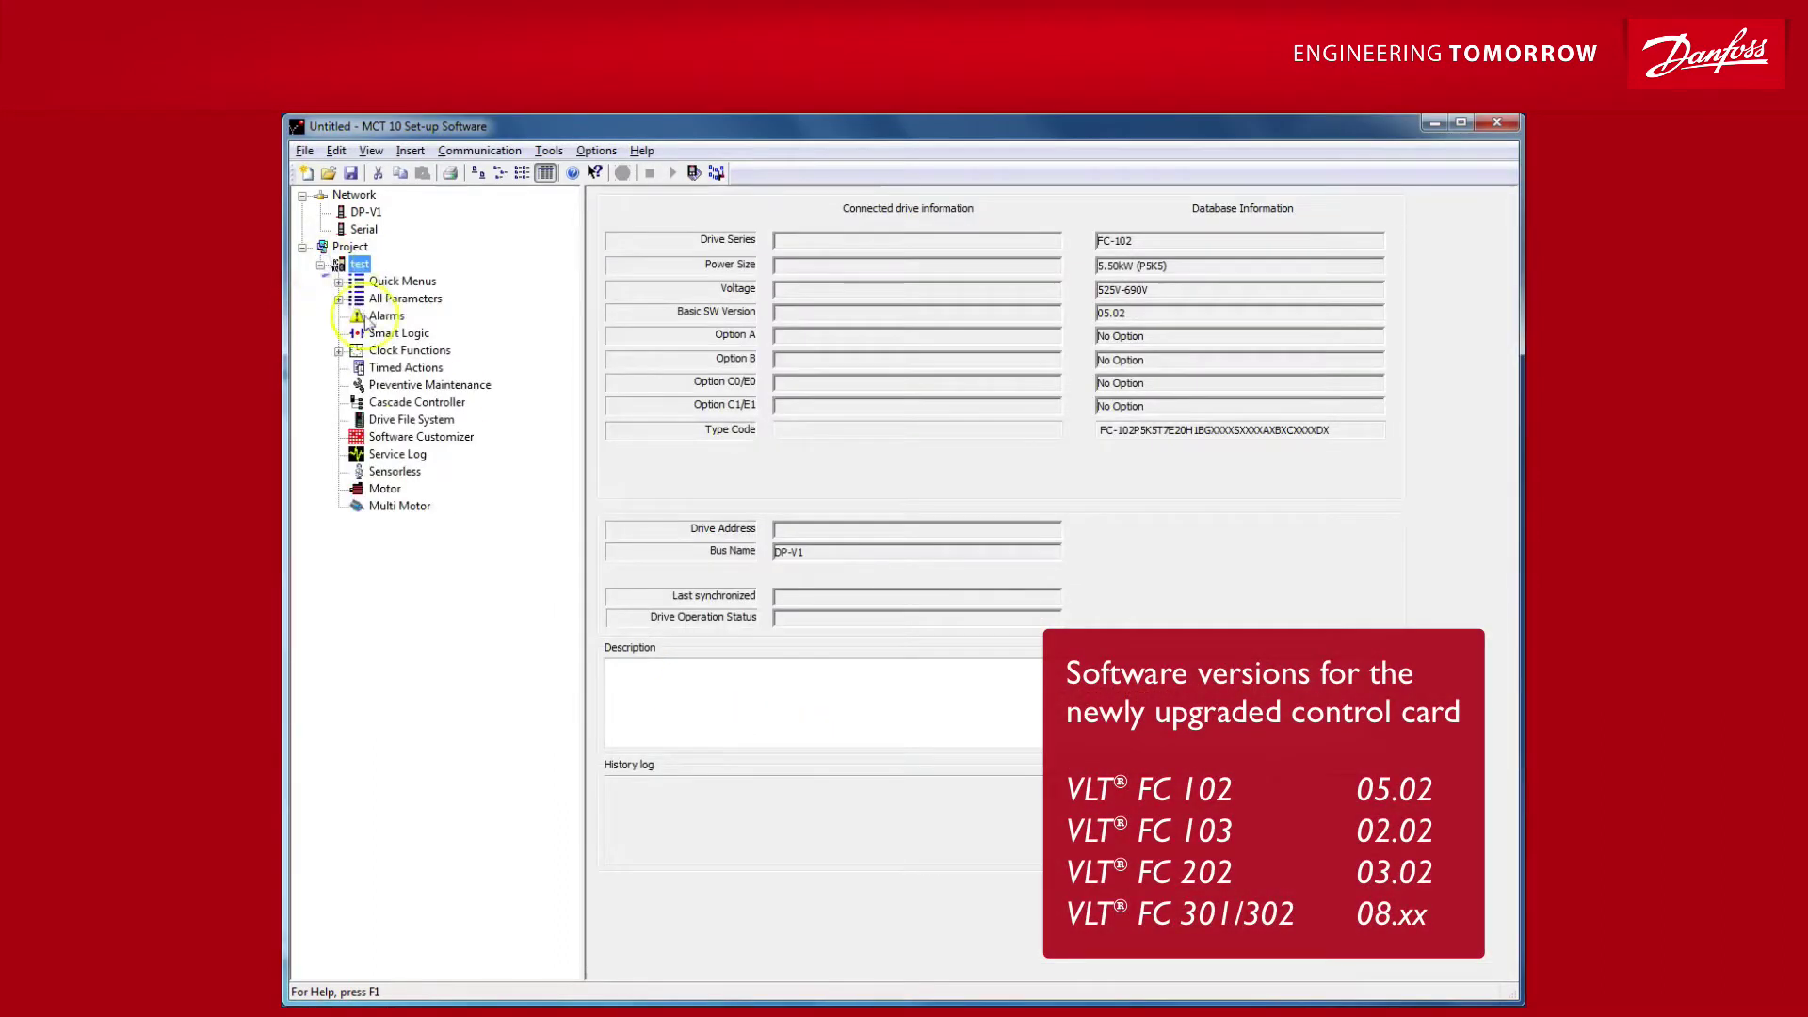
pyautogui.click(419, 437)
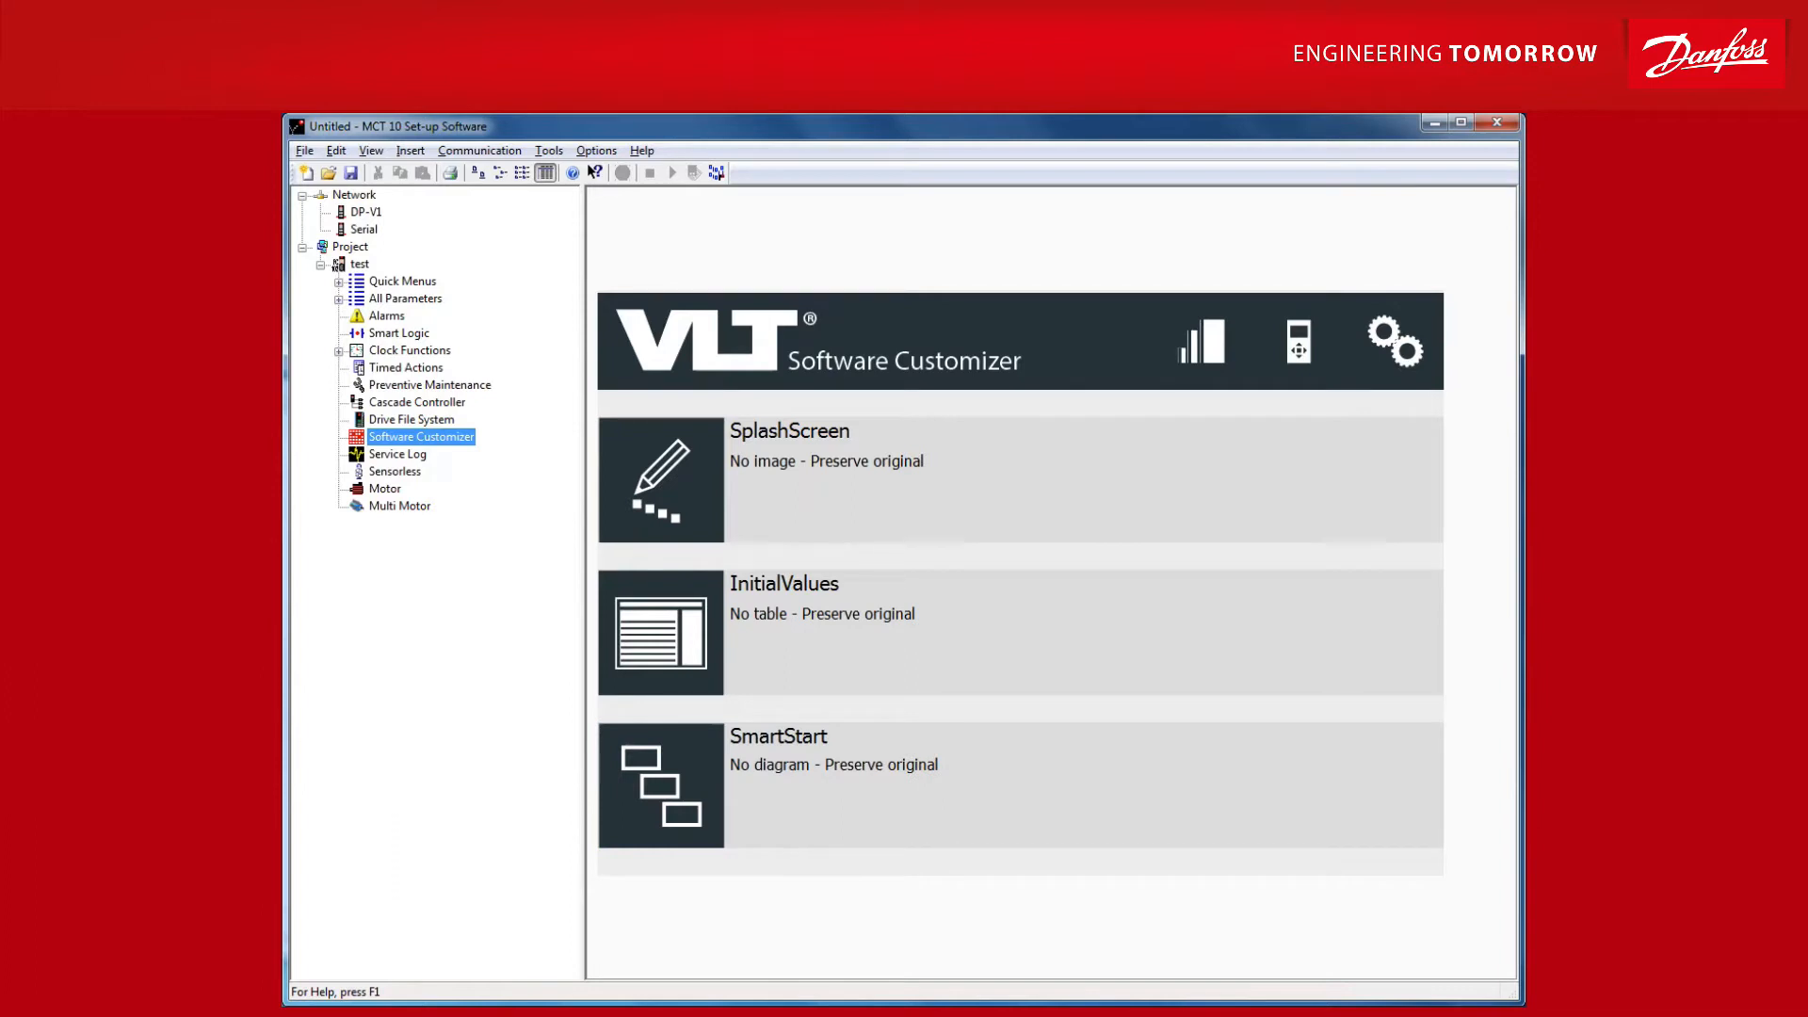
# Bring up the SplashScreen row's customization options via its '...' button
pyautogui.click(476, 439)
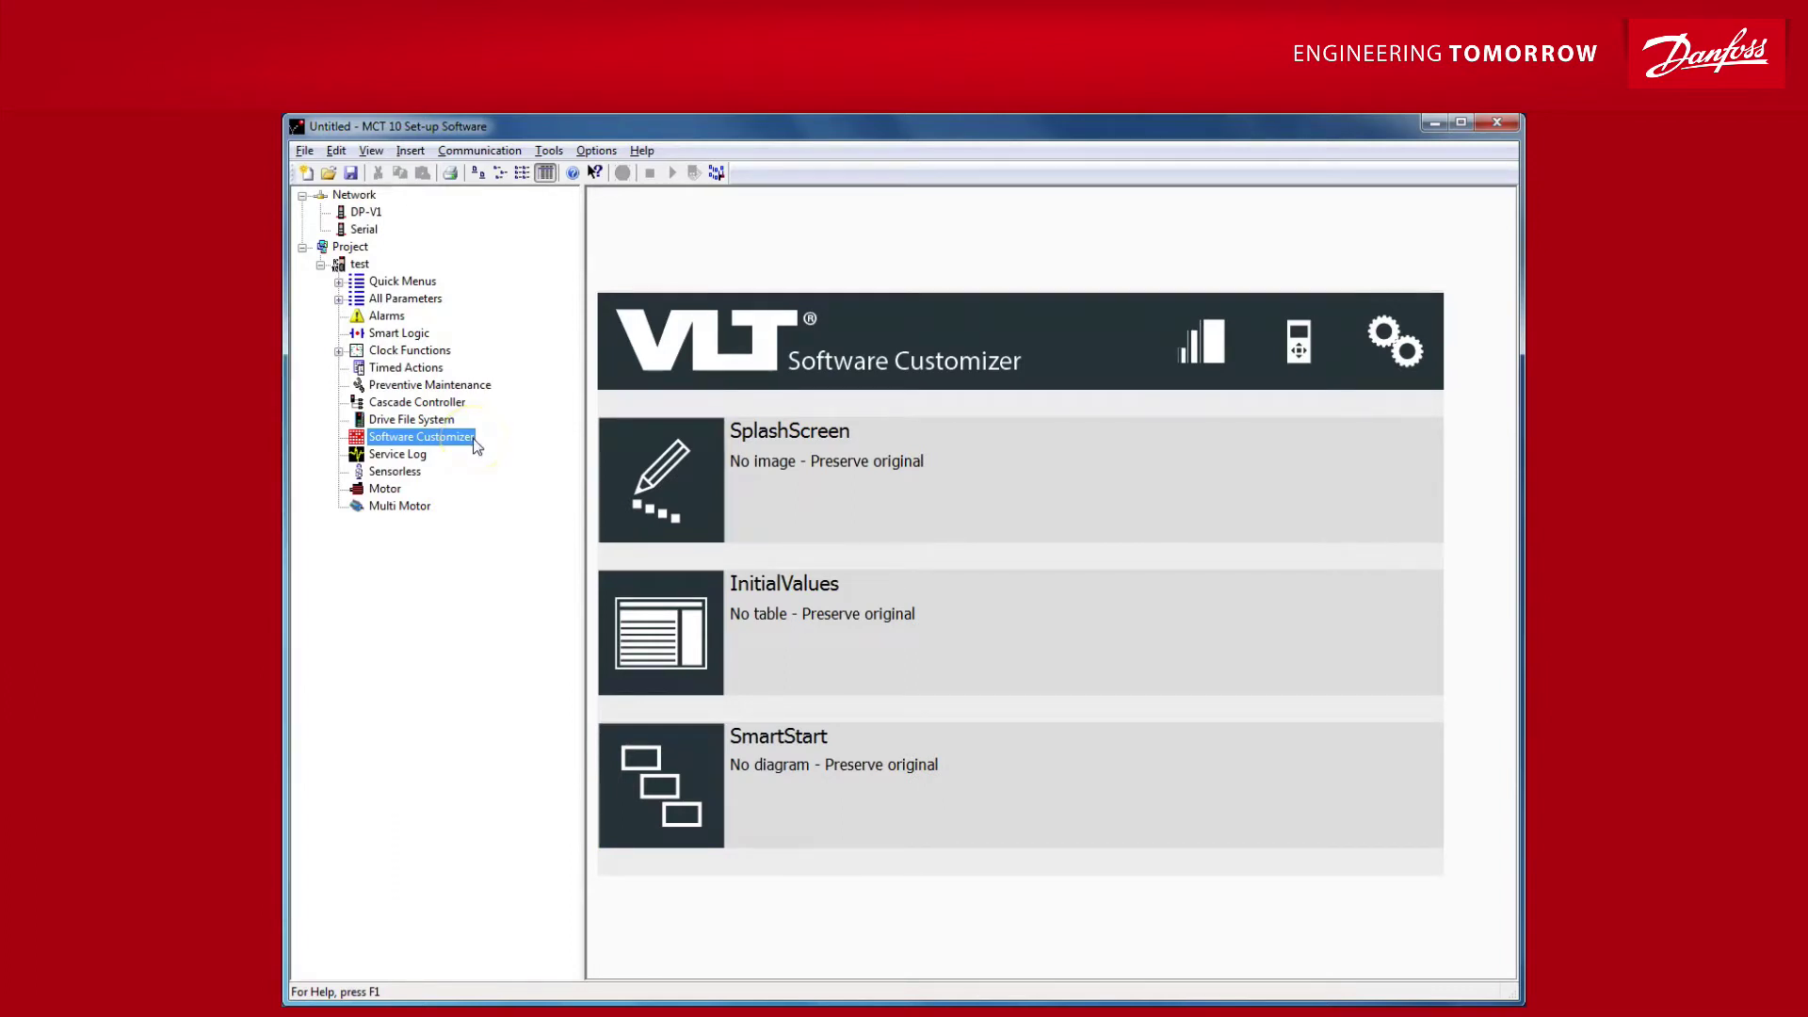
pyautogui.moveTo(1020, 479)
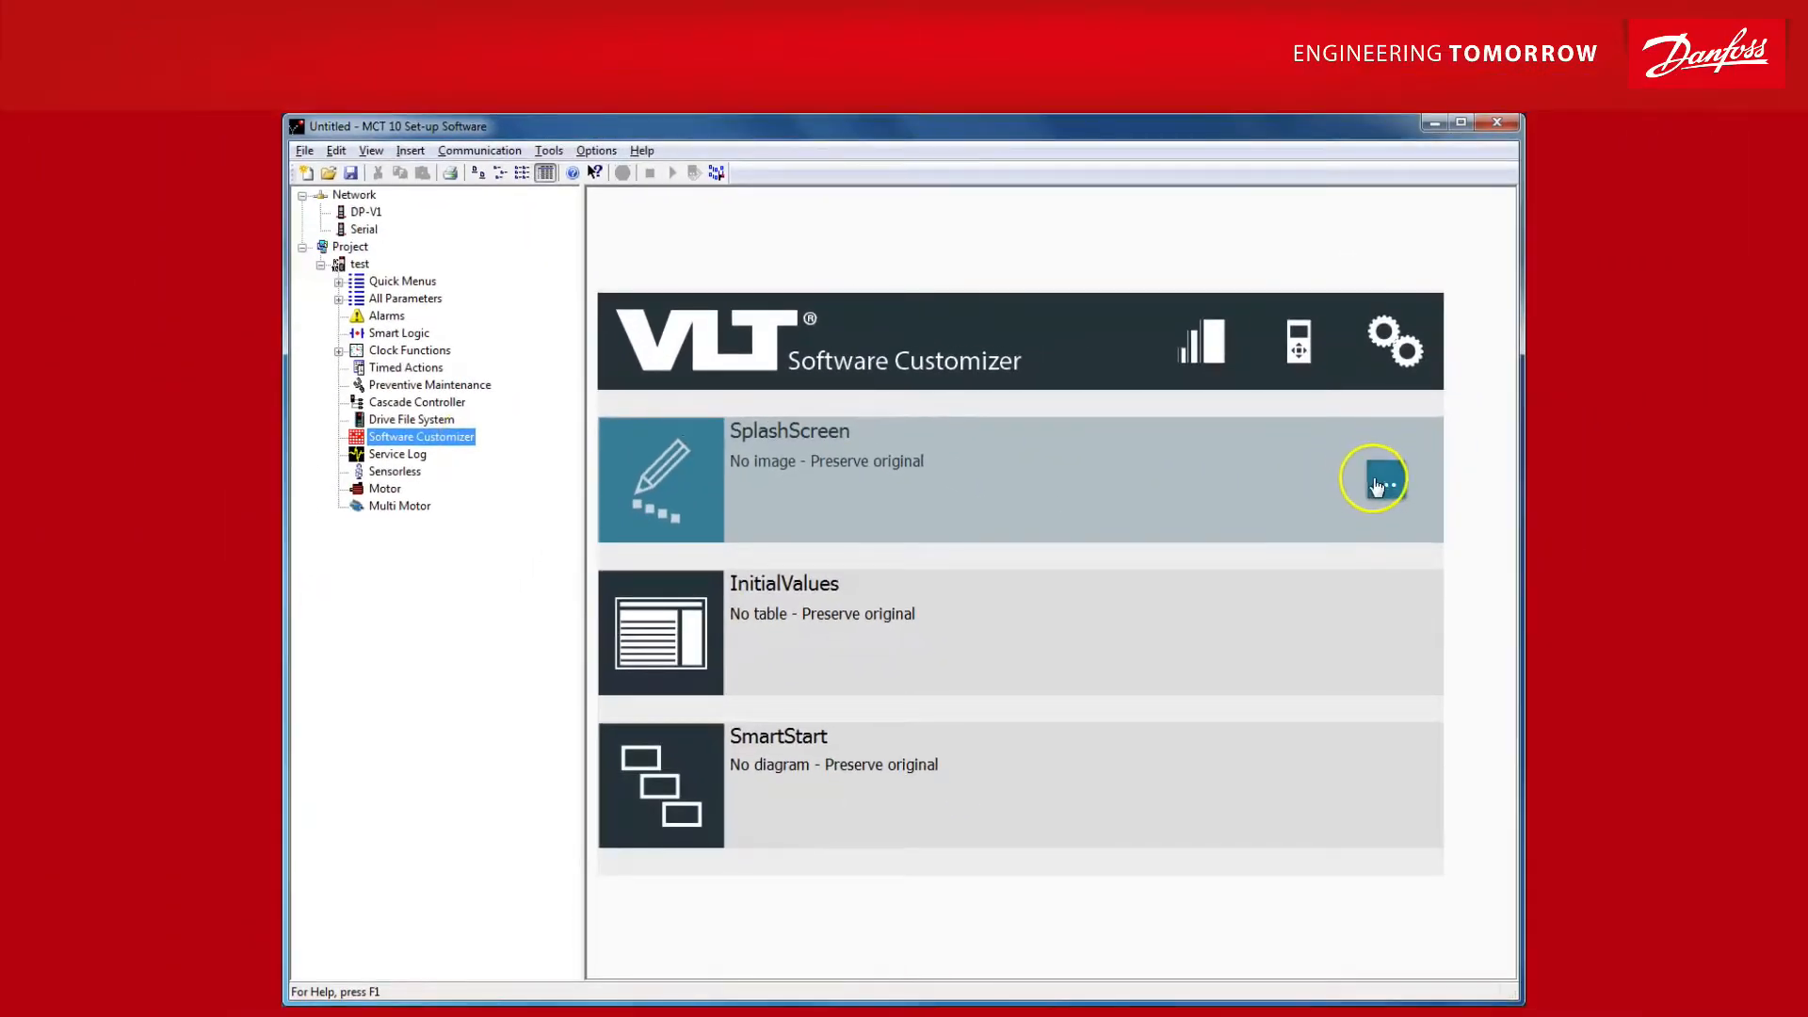
pyautogui.click(1384, 482)
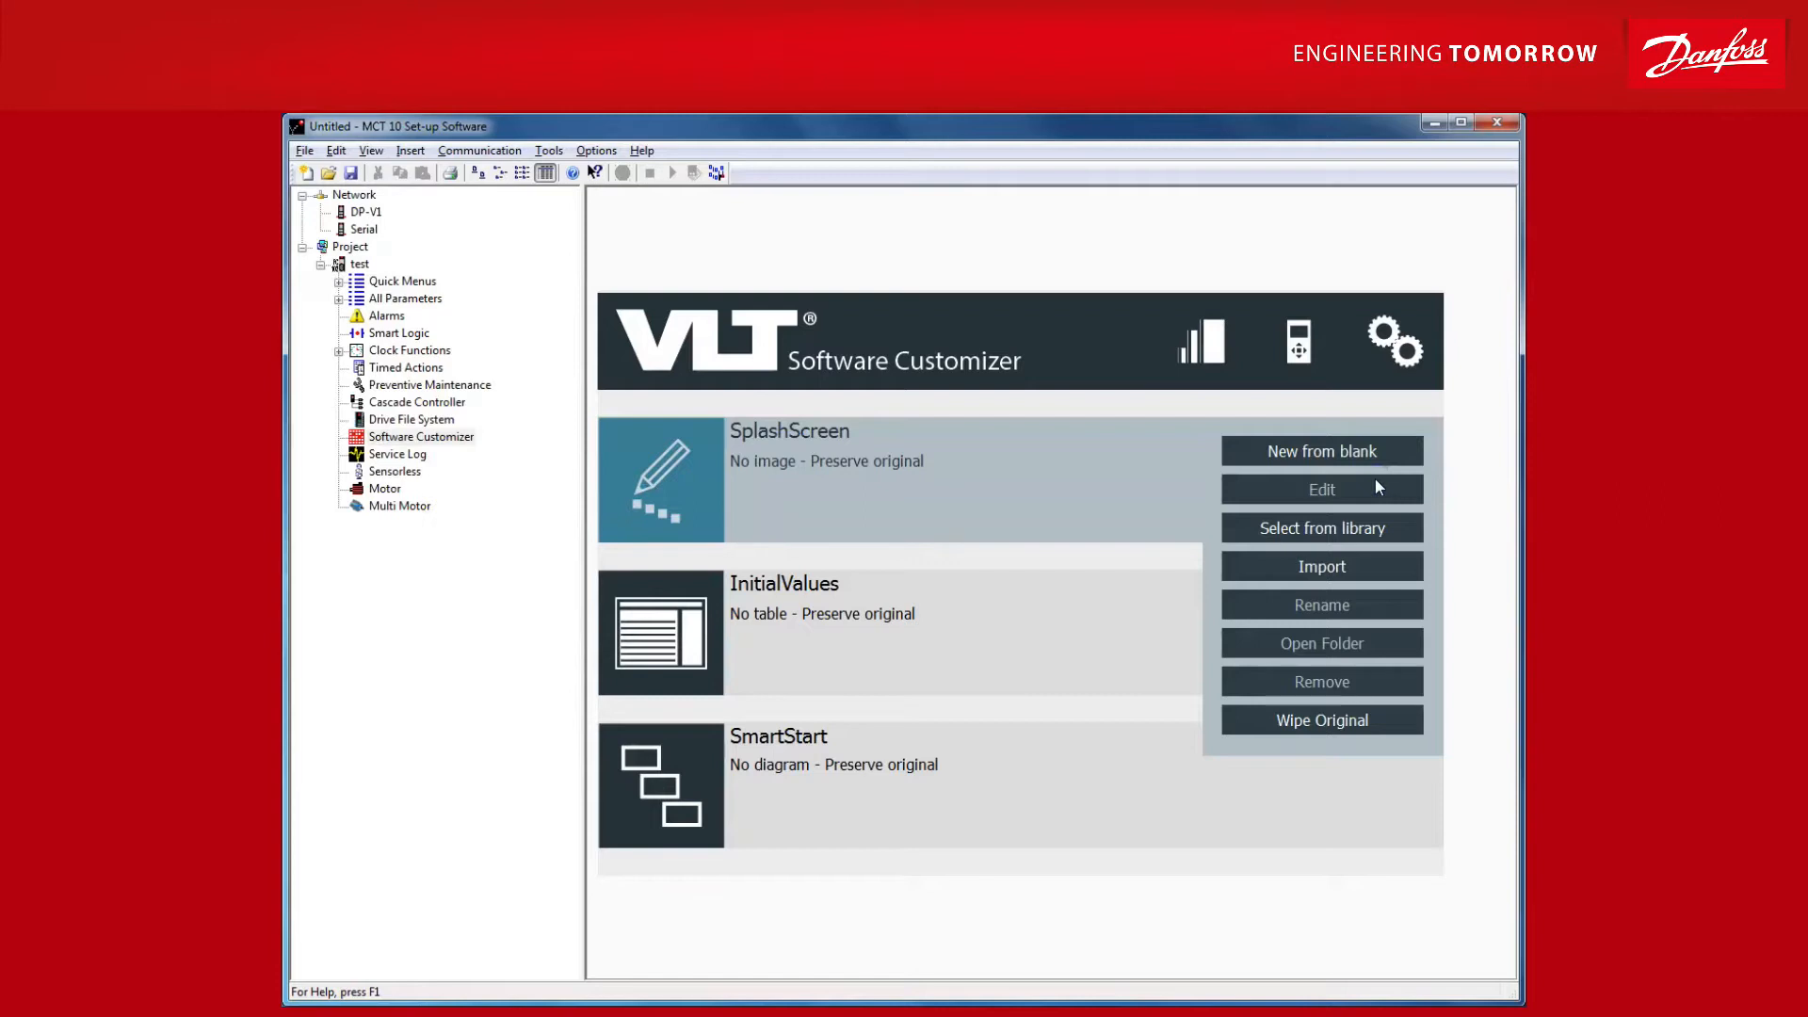
# Import the Danfoss-VLT-Vacon-logo-new image and raise the threshold so the full logo appears
pyautogui.click(1328, 568)
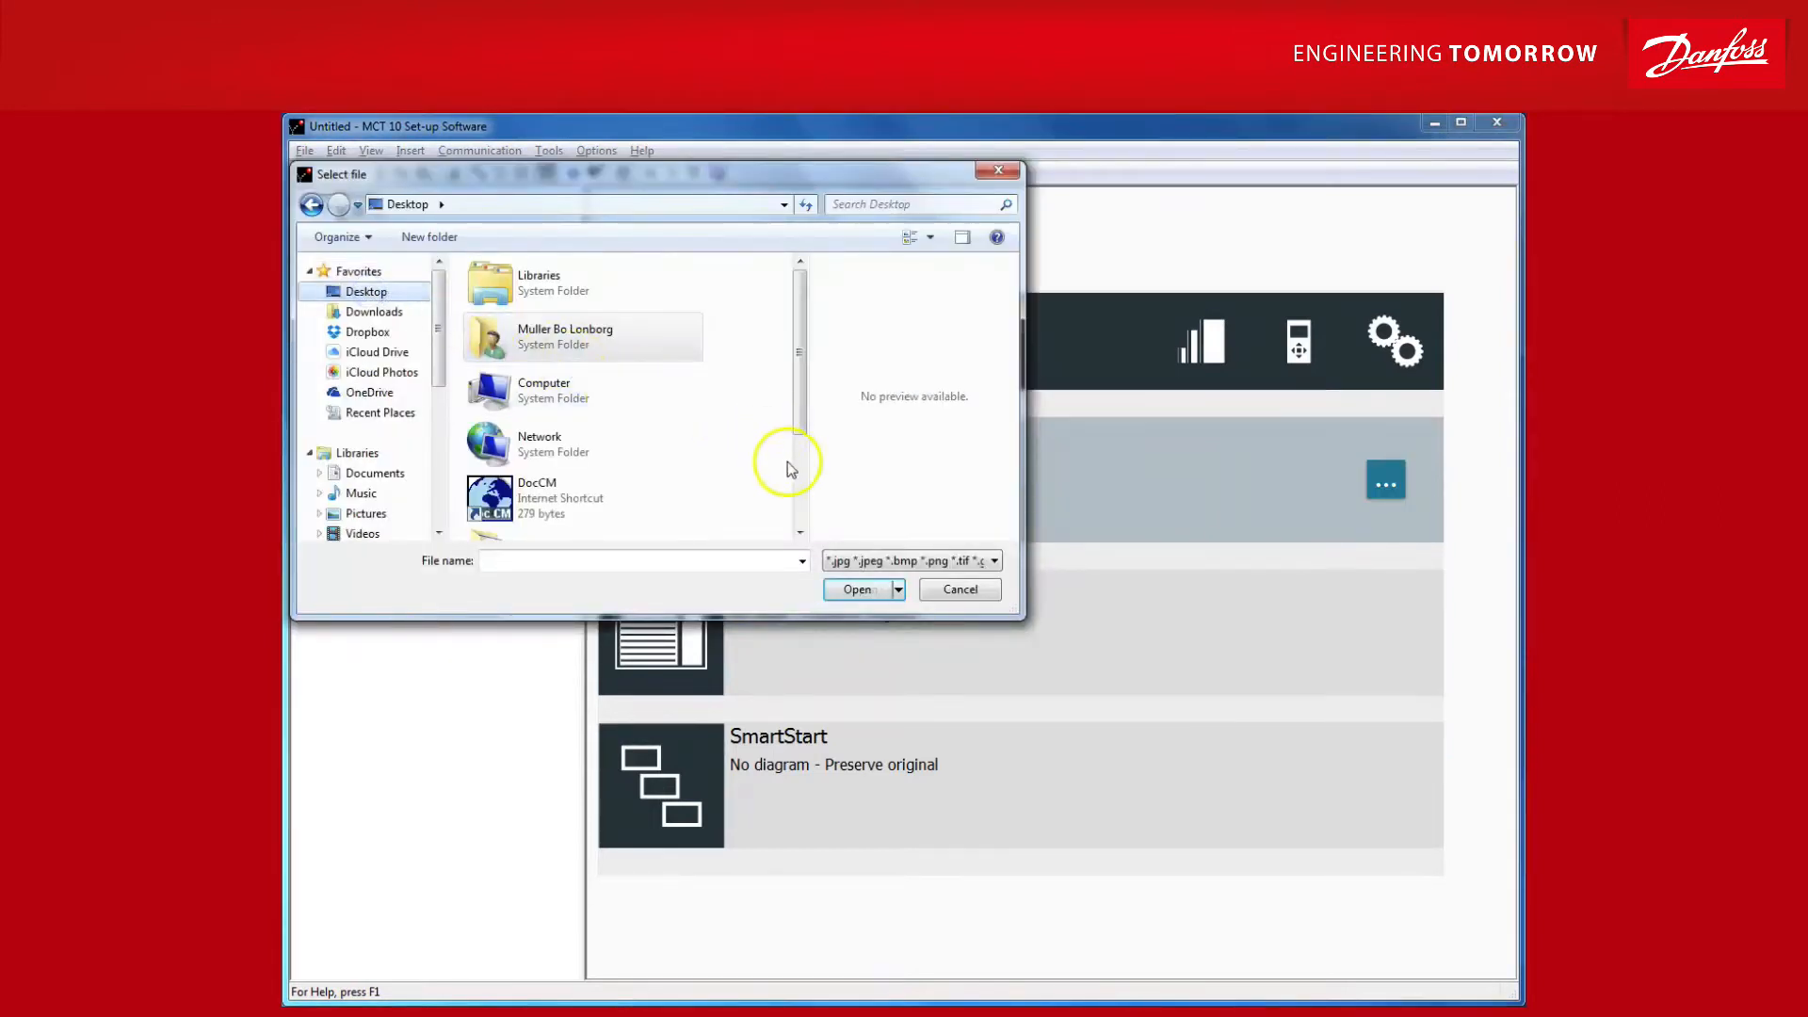
pyautogui.moveTo(797, 371); pyautogui.dragTo(794, 467)
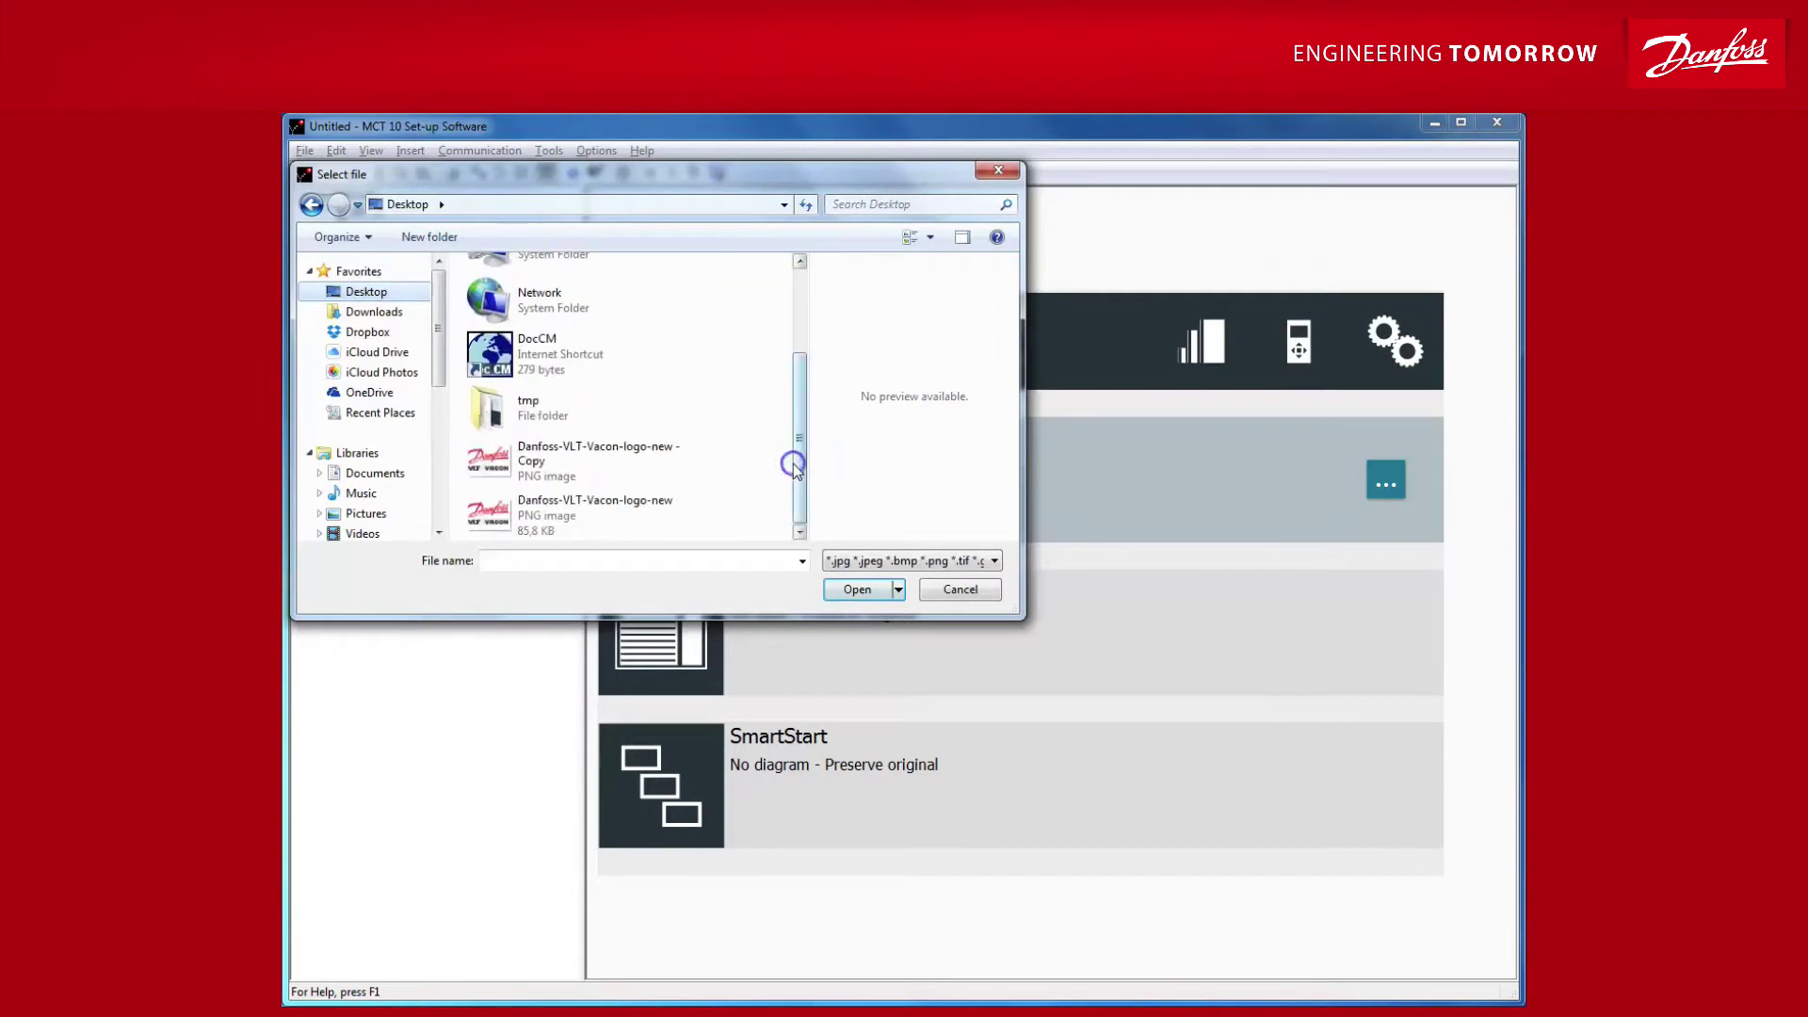
pyautogui.click(639, 510)
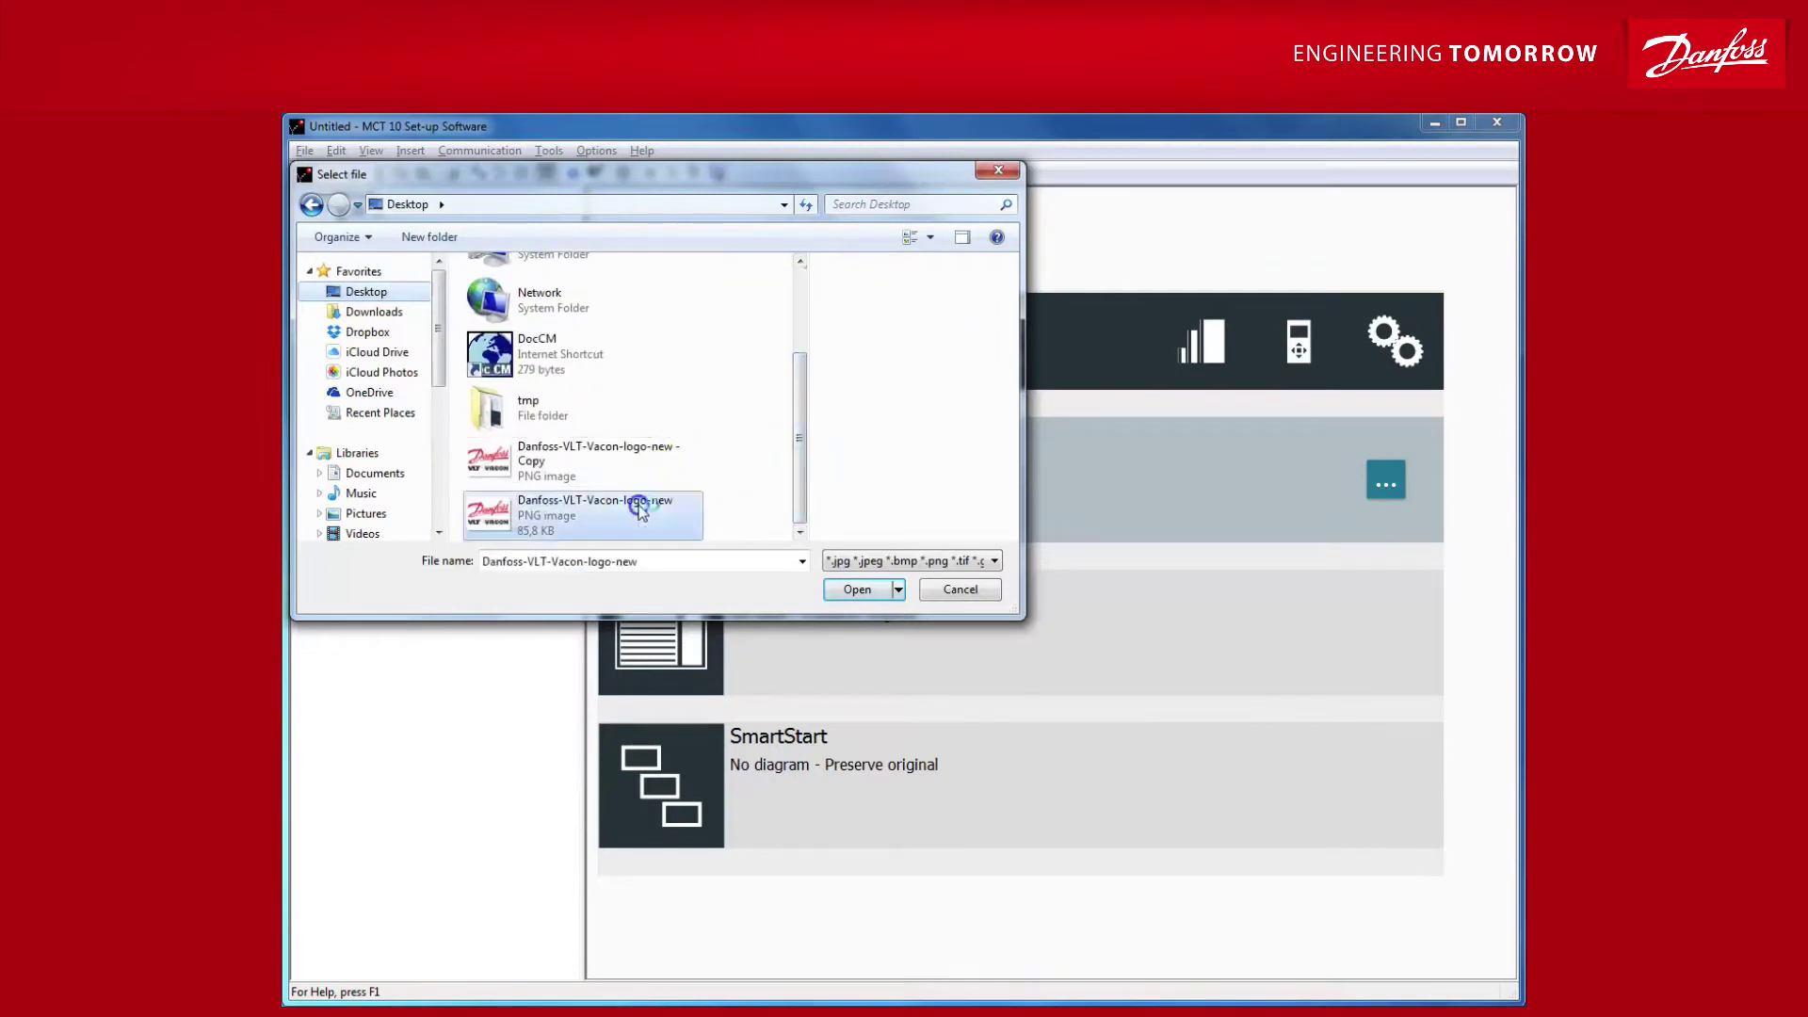
pyautogui.click(851, 591)
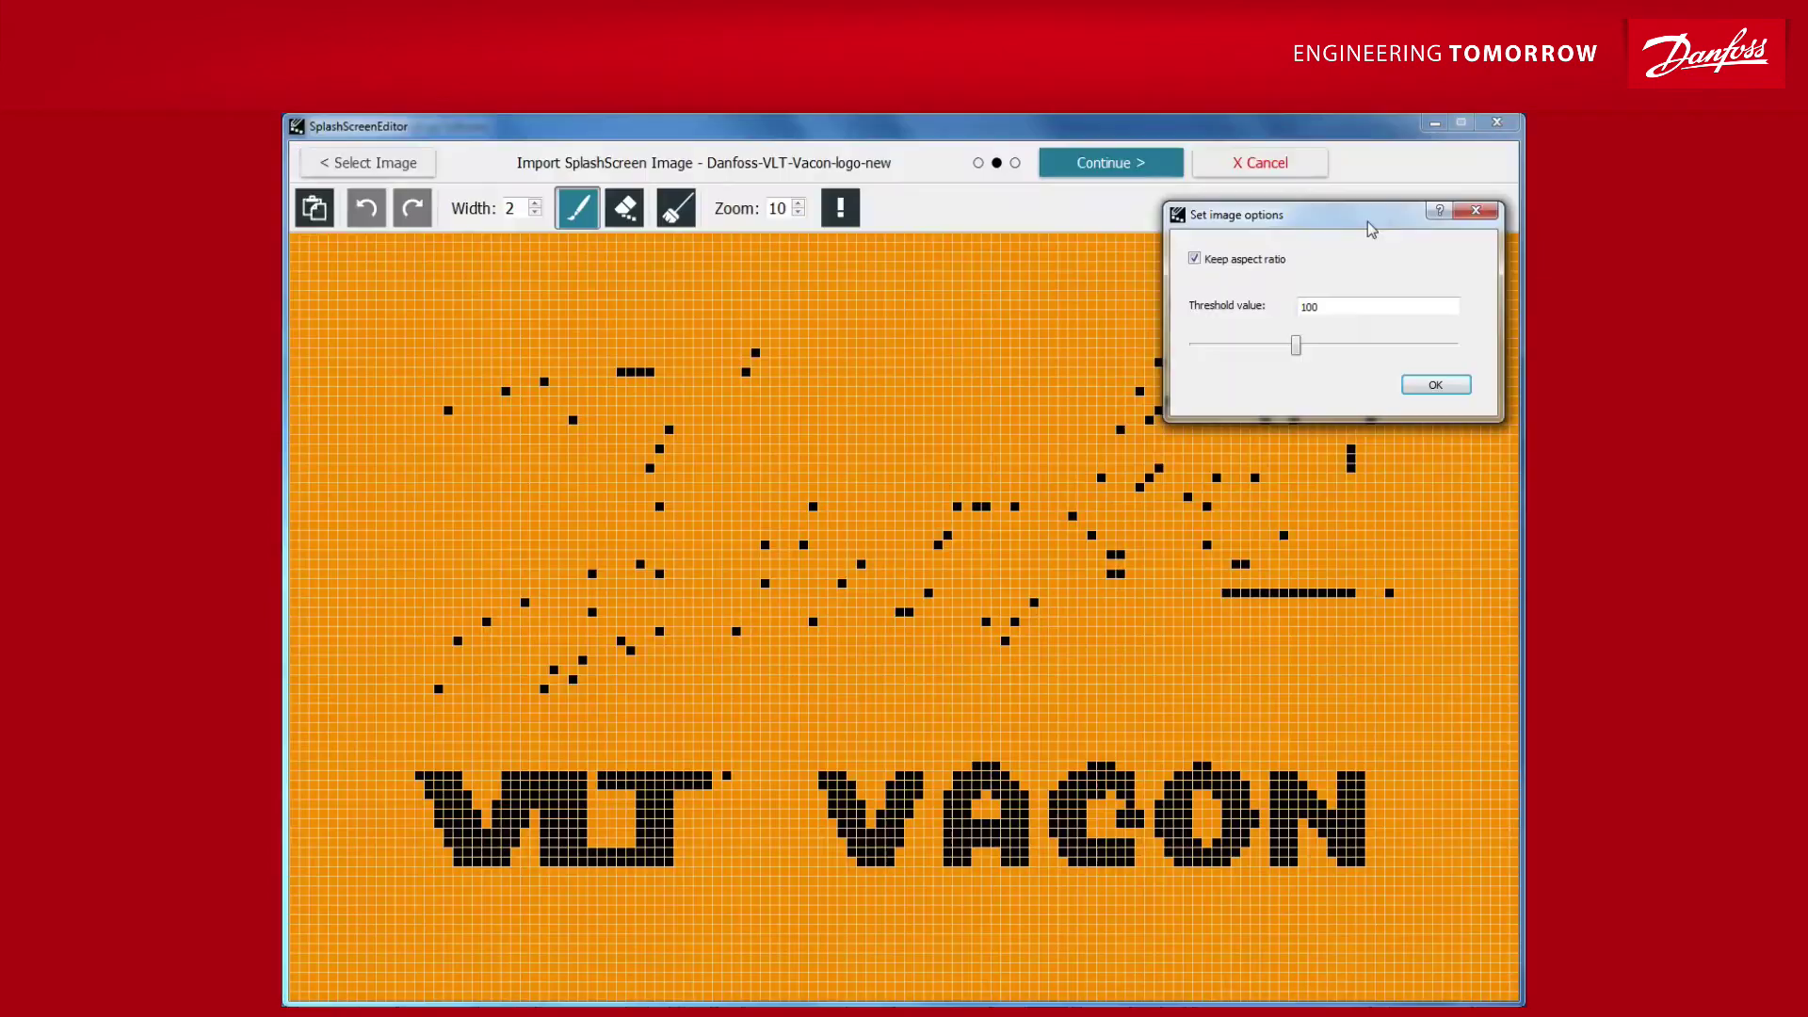
pyautogui.click(1297, 345)
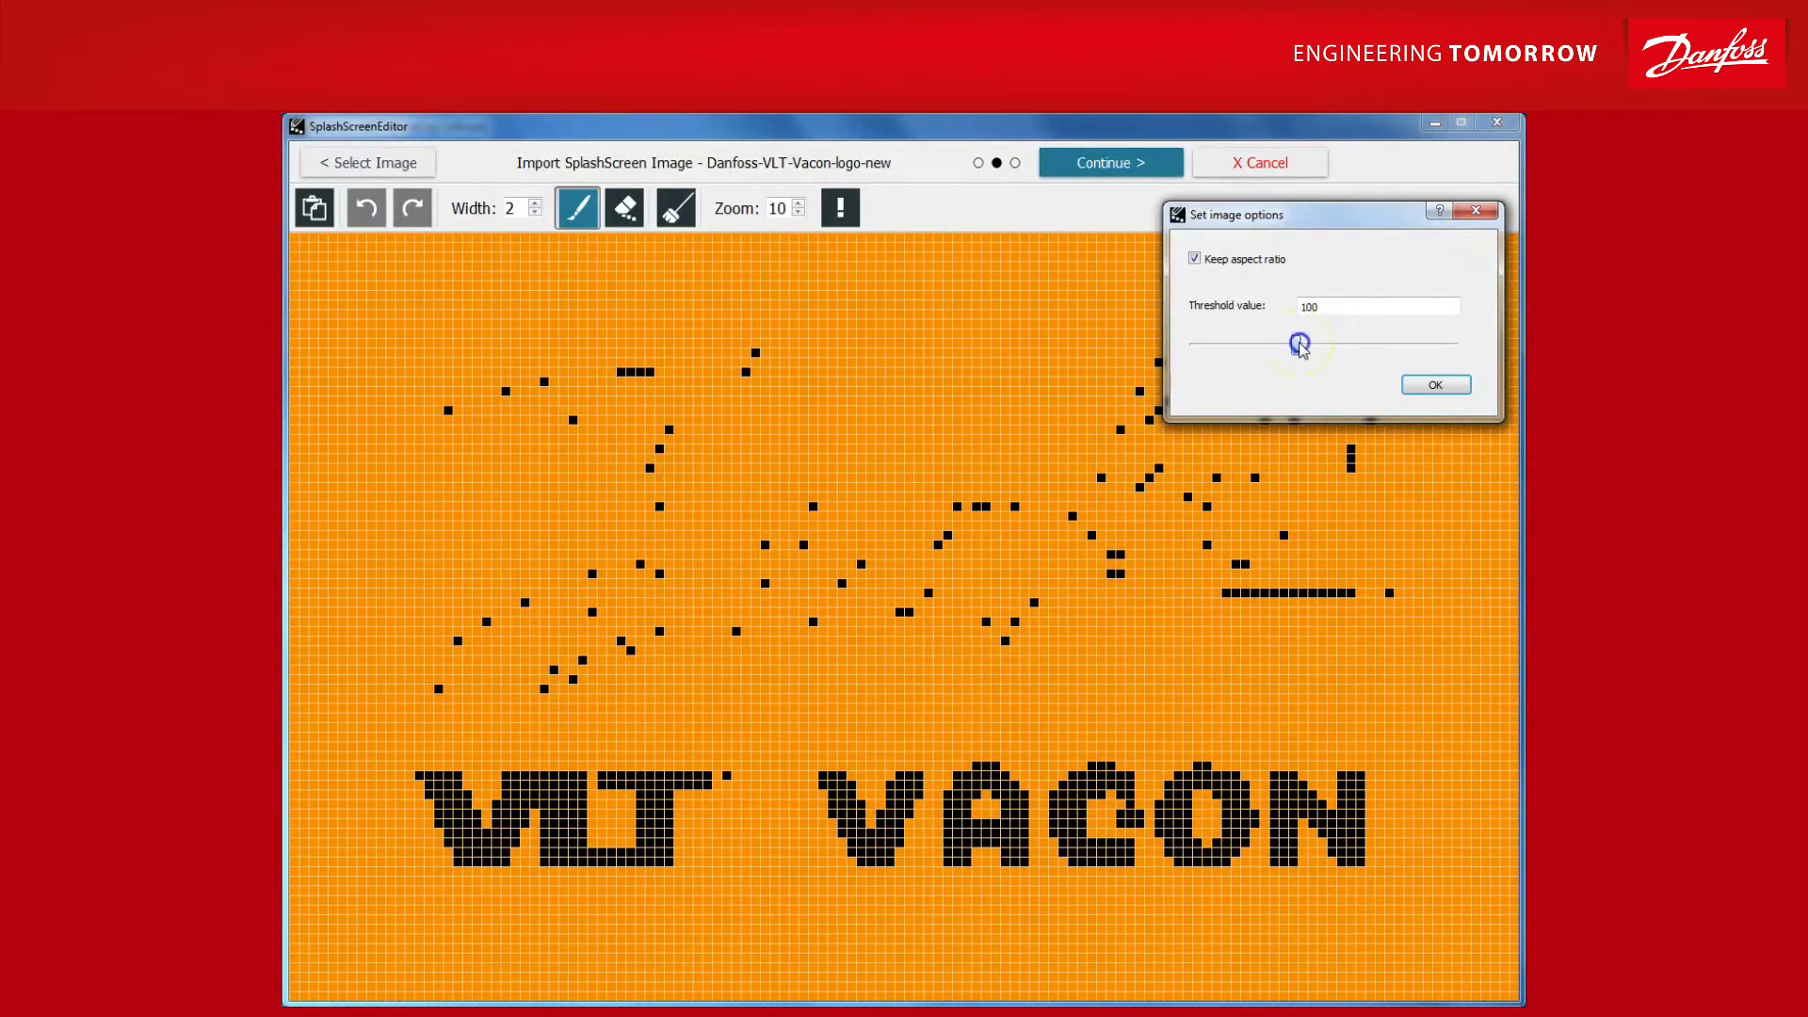
pyautogui.moveTo(1298, 346); pyautogui.dragTo(1432, 343)
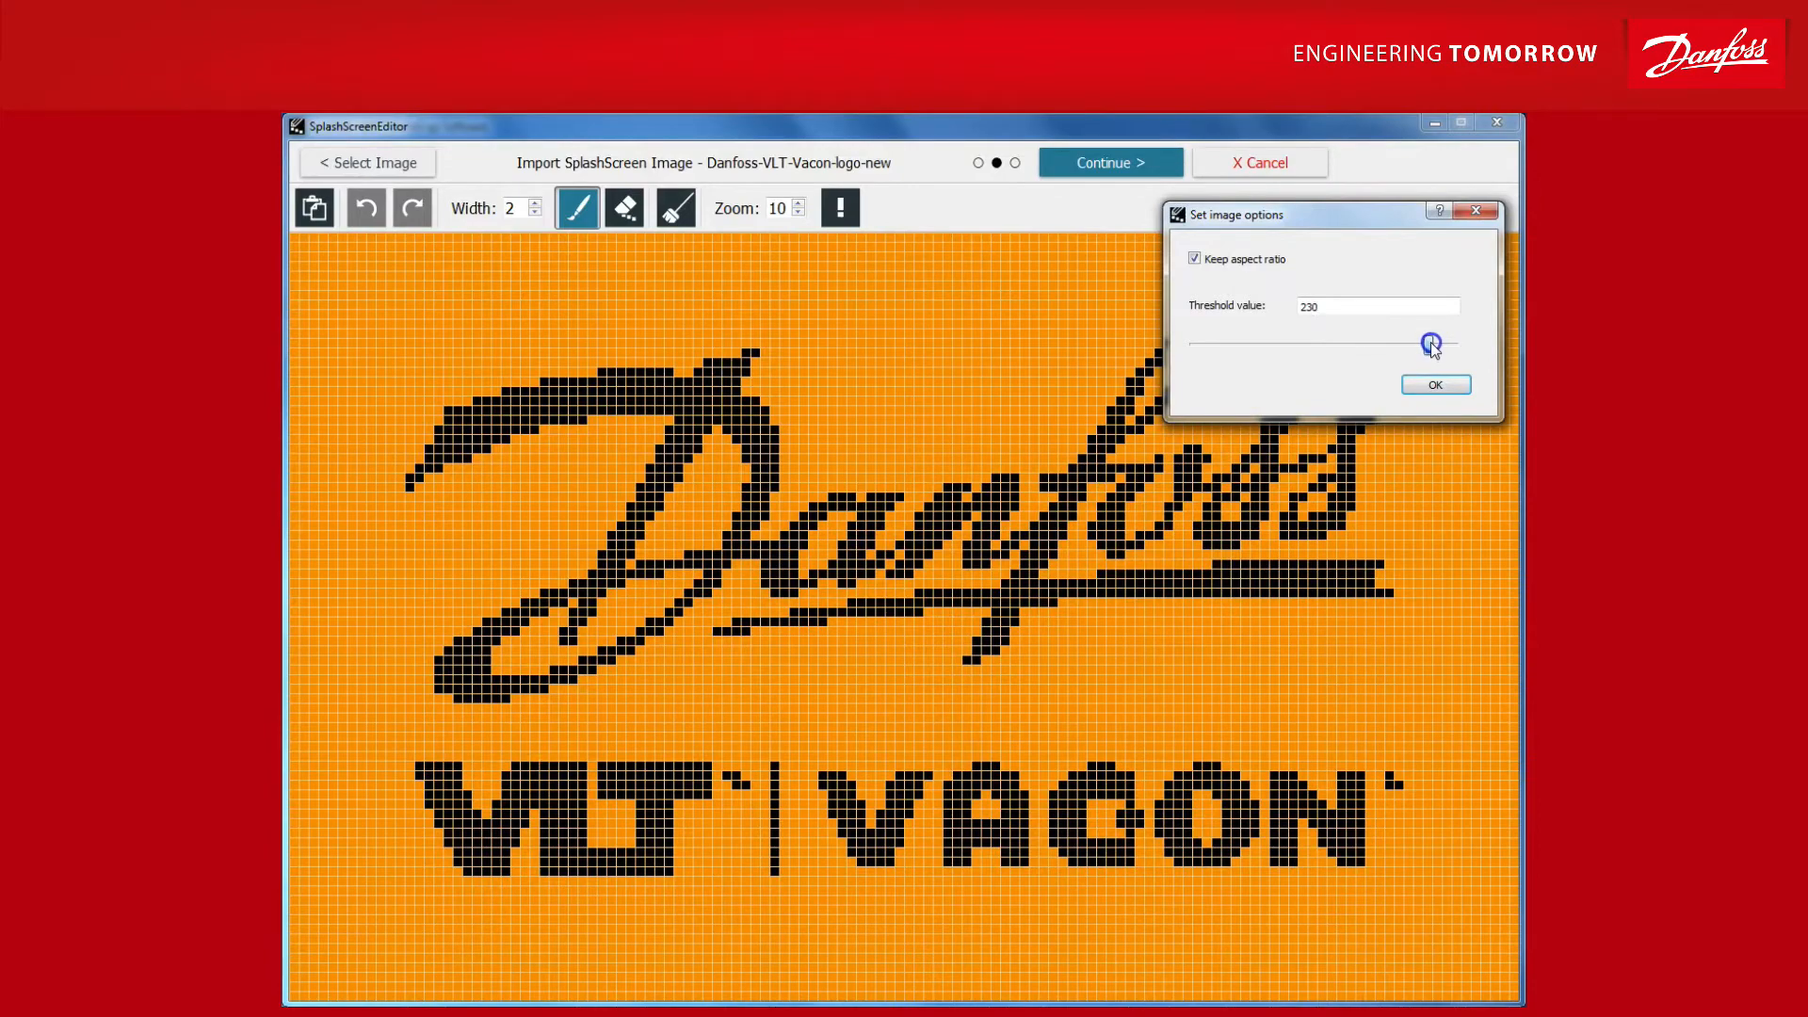
pyautogui.click(1435, 384)
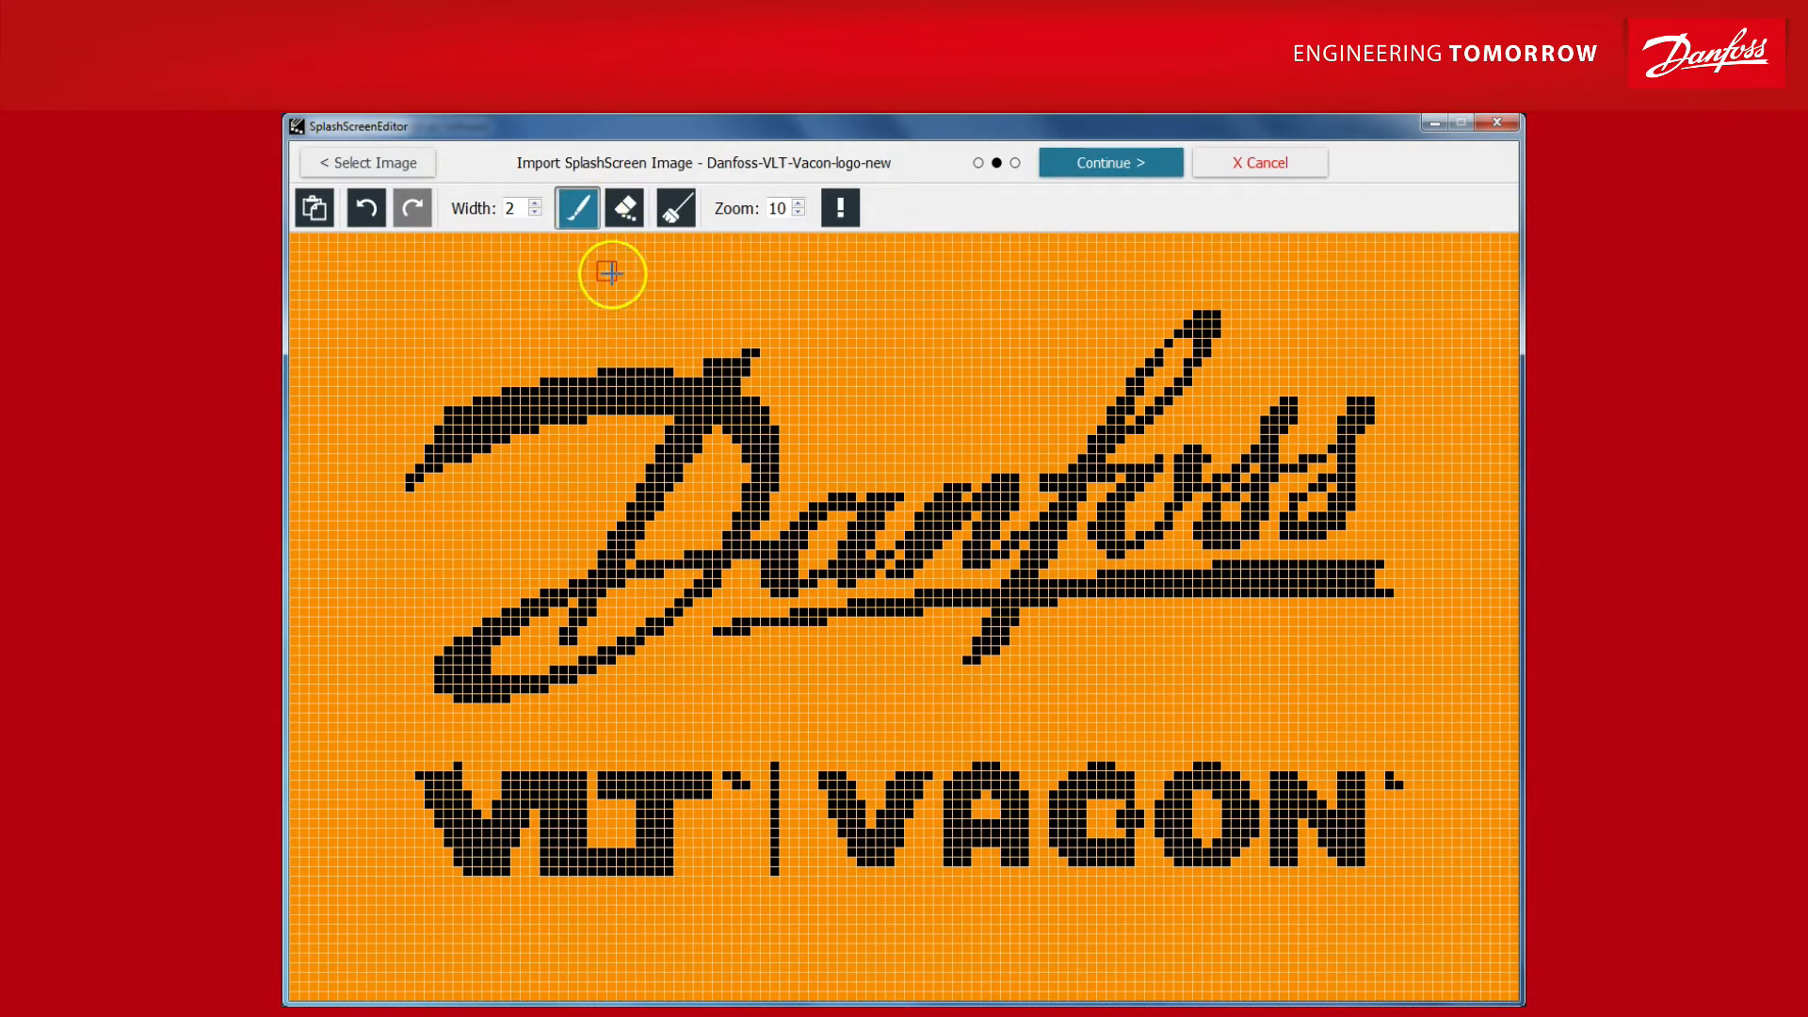
# Finish editing the splash screen image and save it as the drive's SplashScreen
pyautogui.click(622, 212)
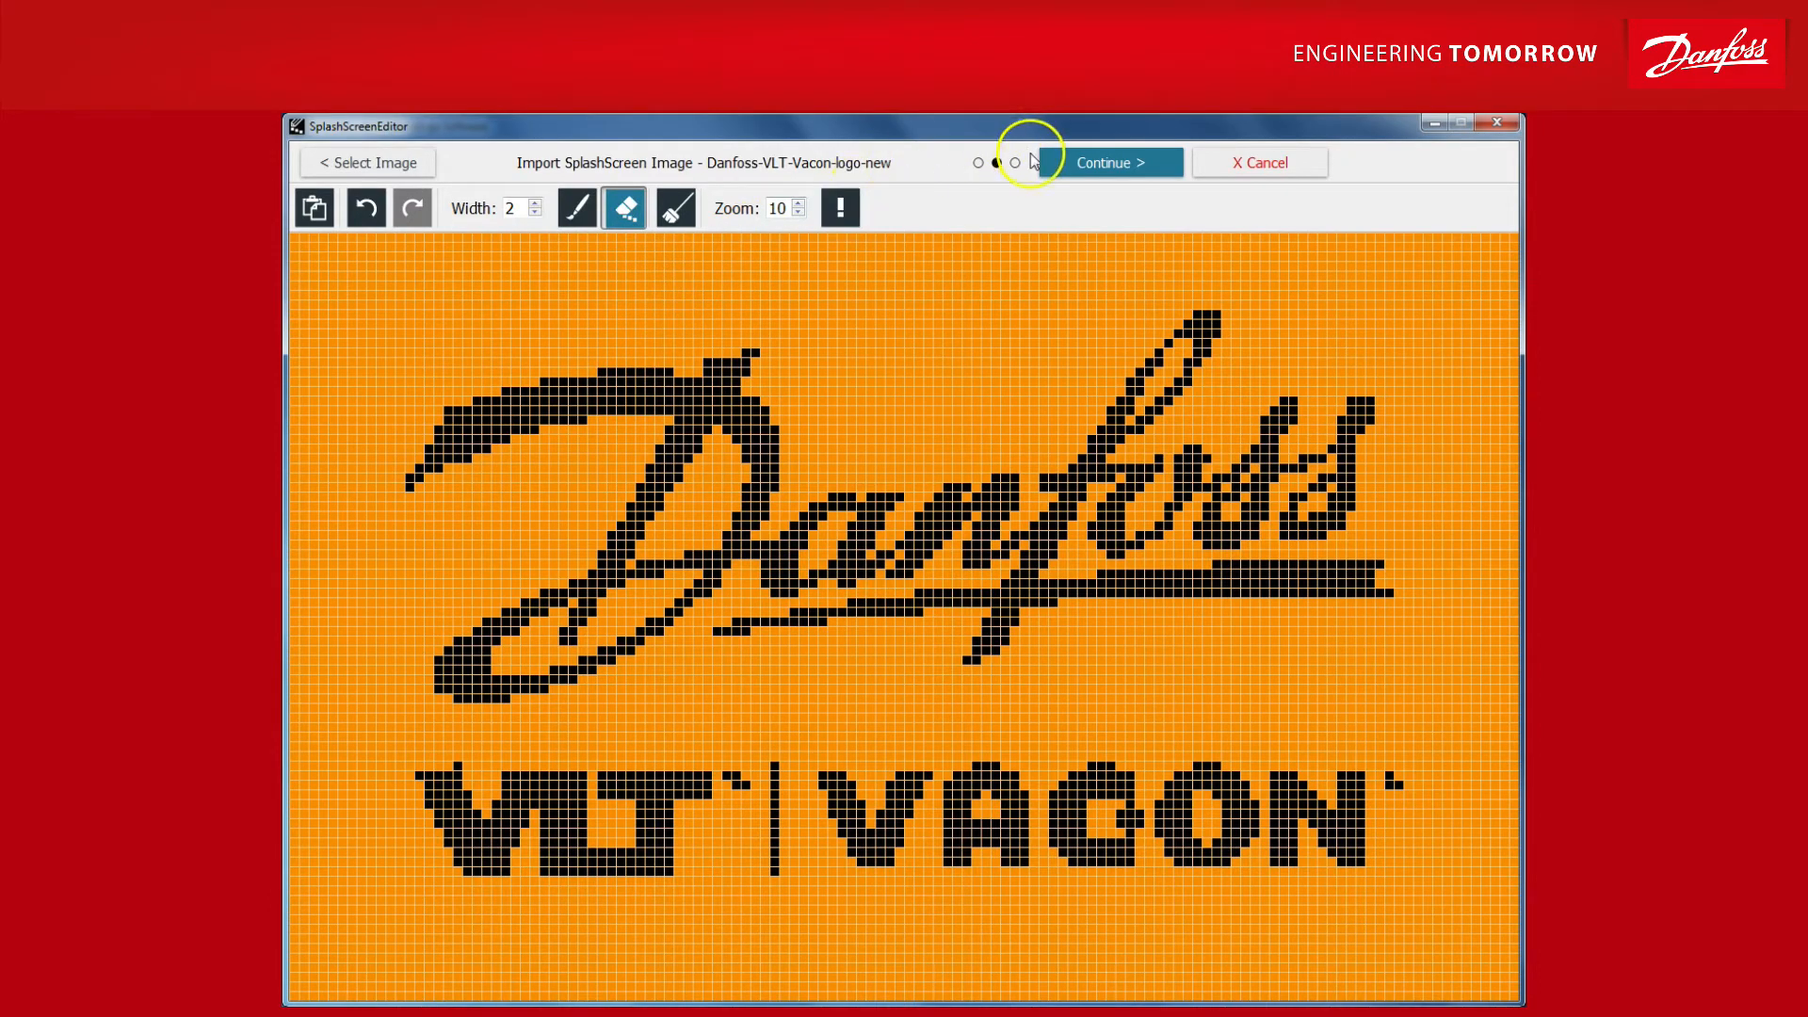
pyautogui.click(1060, 167)
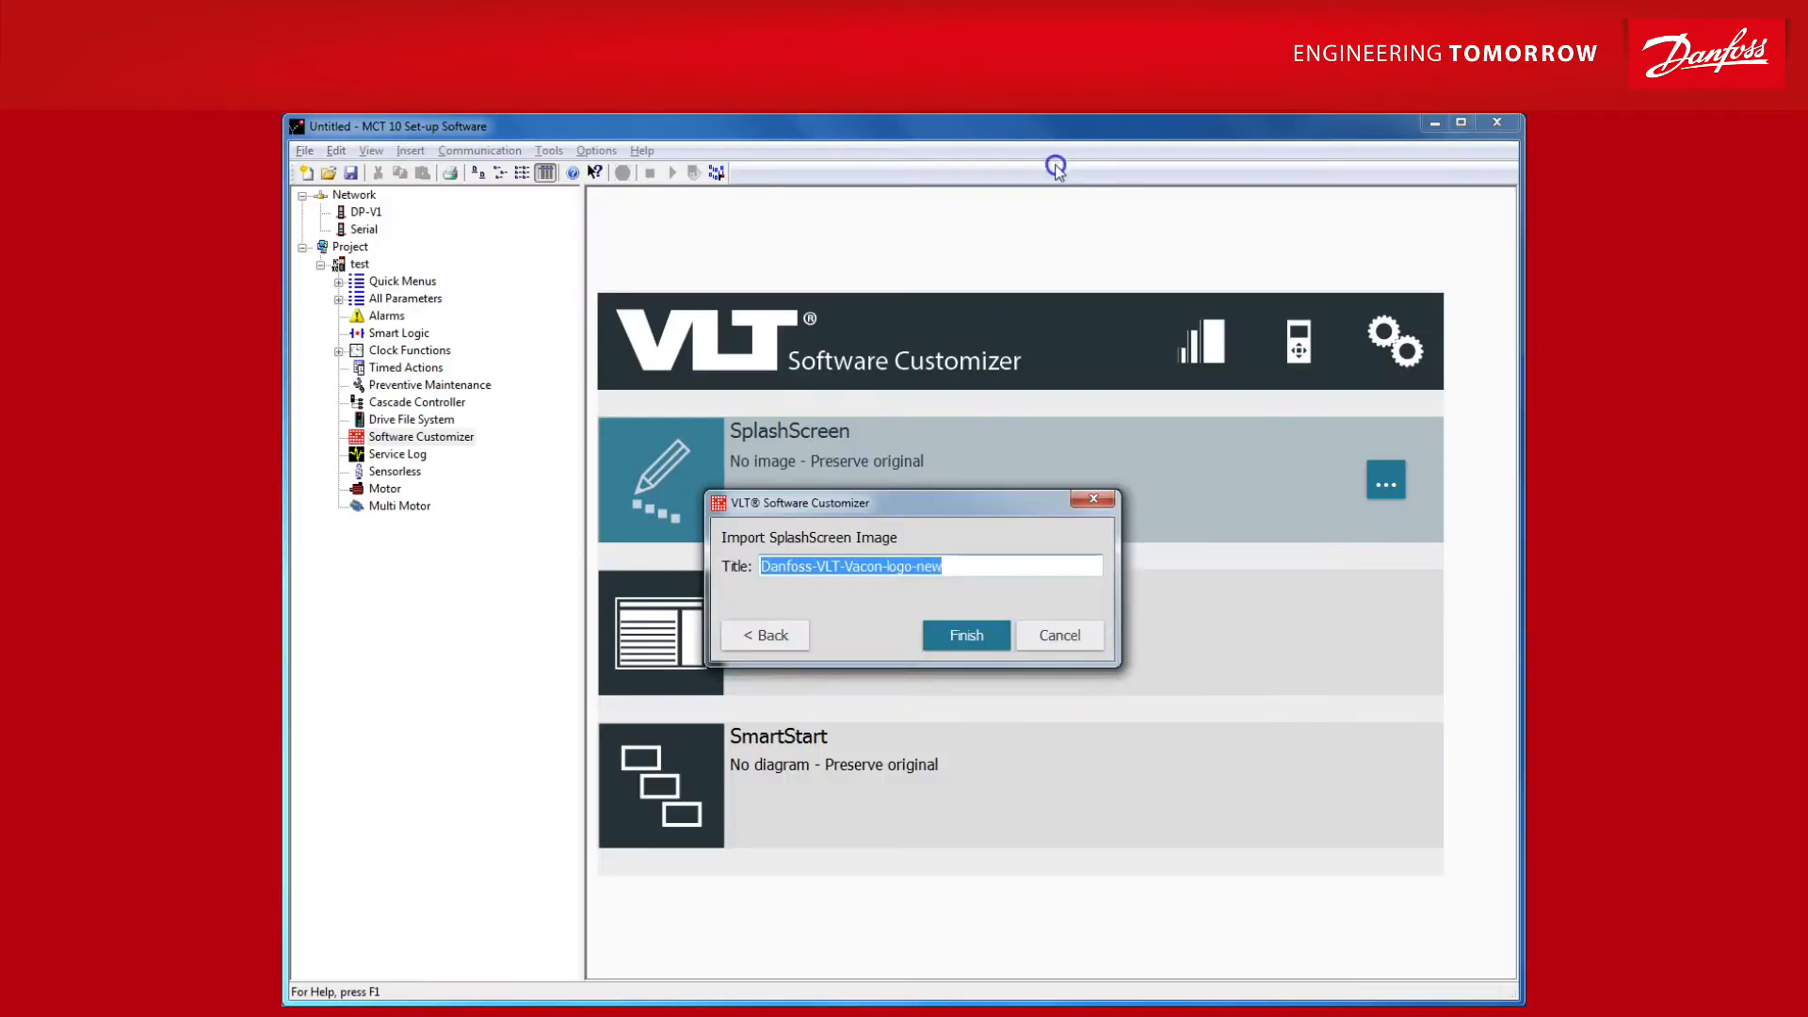
pyautogui.click(959, 638)
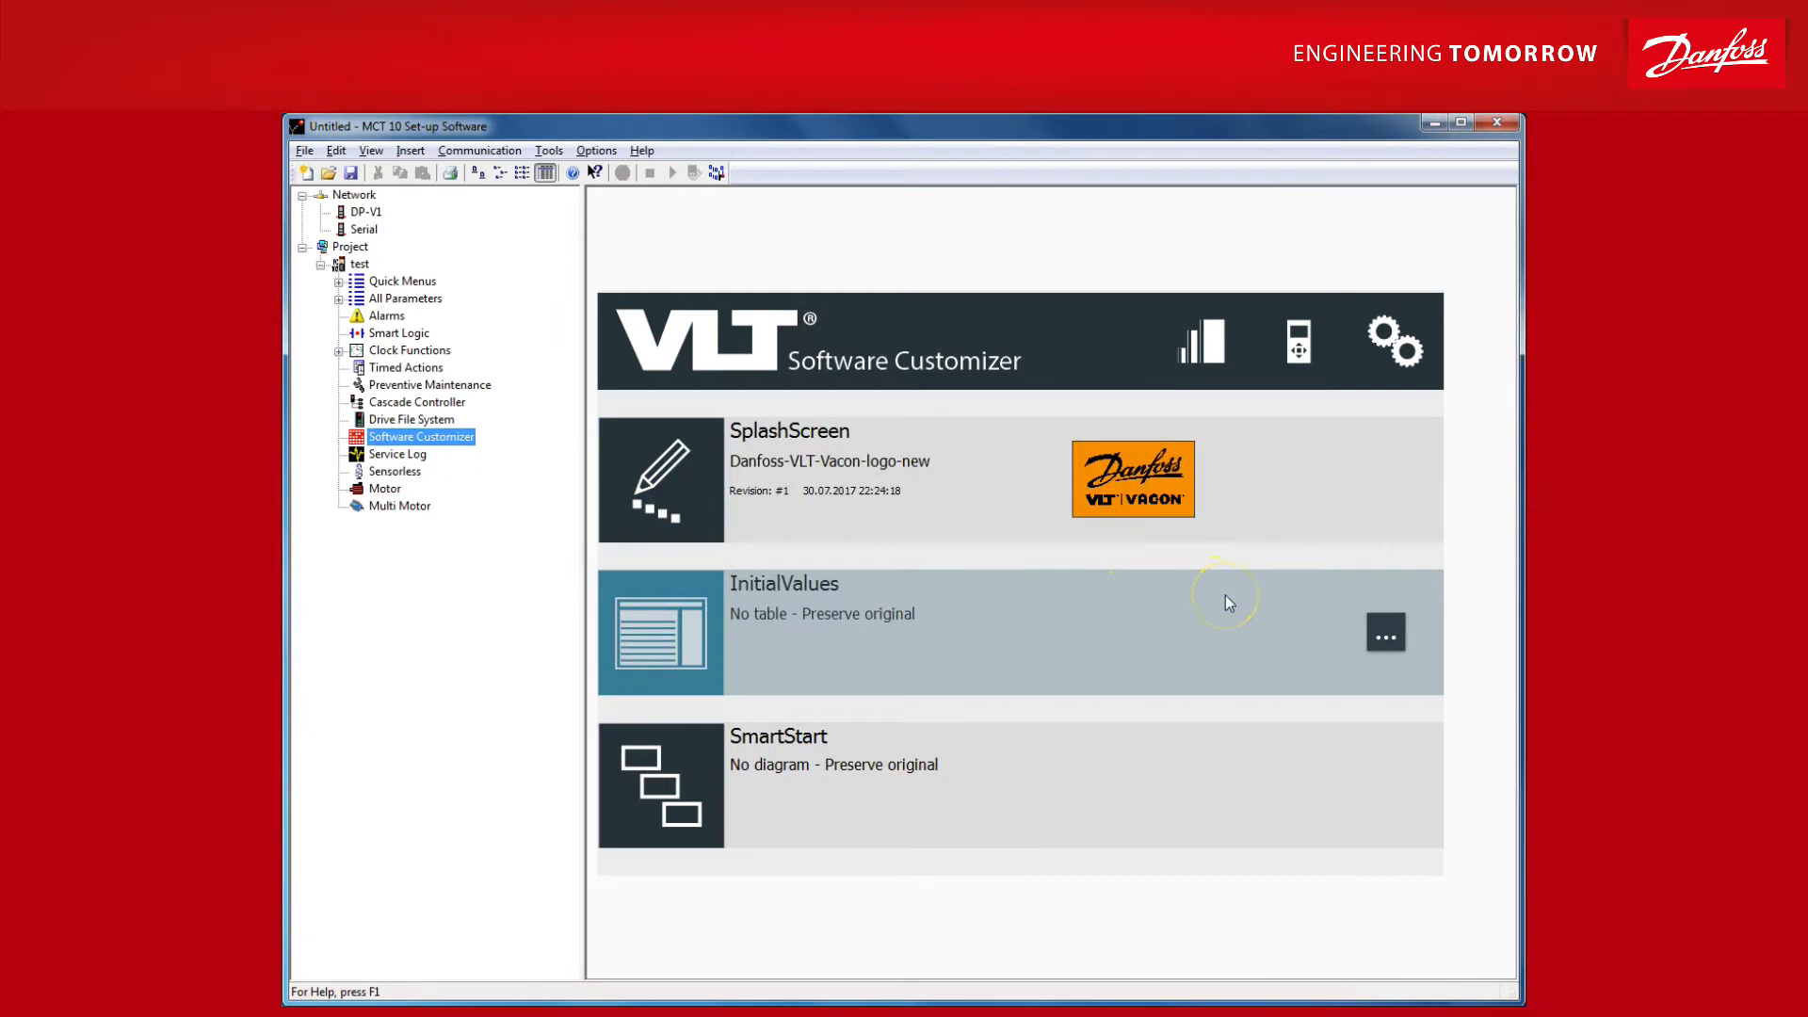
# Create a blank InitialValues table with Setup 1 Language set to Deutsch and save it as test
pyautogui.click(1377, 637)
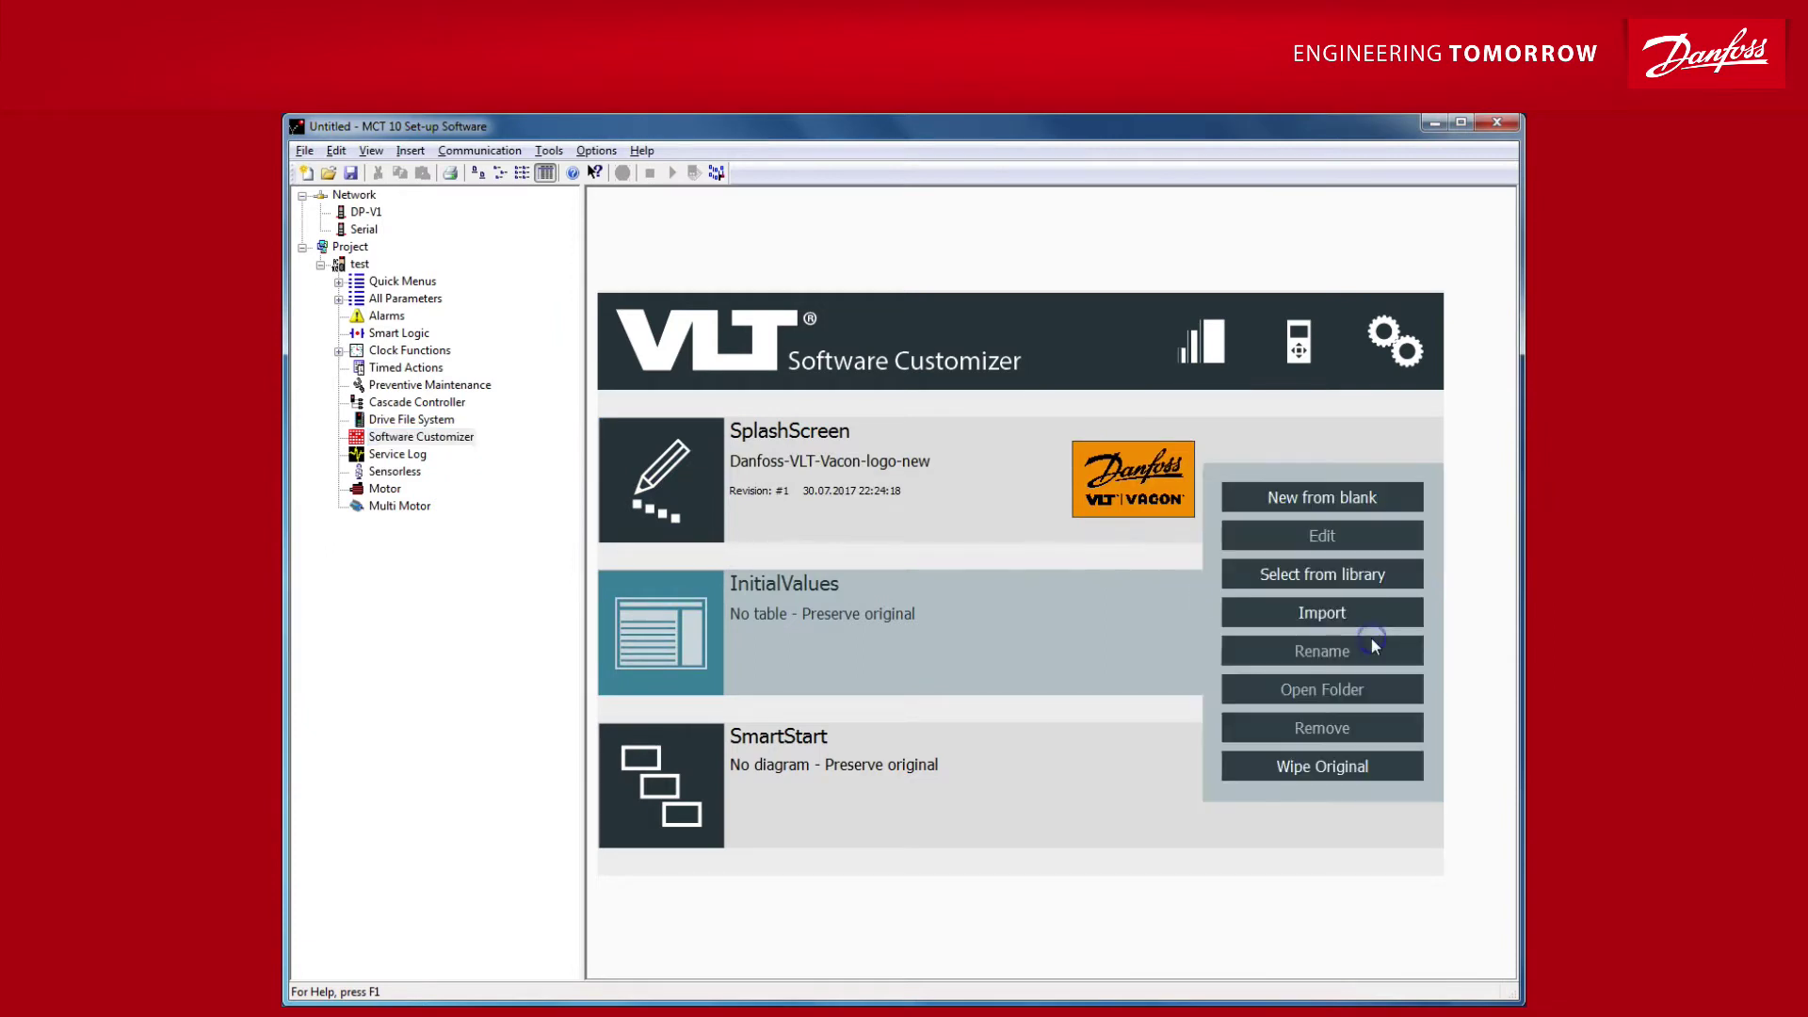
pyautogui.click(1368, 505)
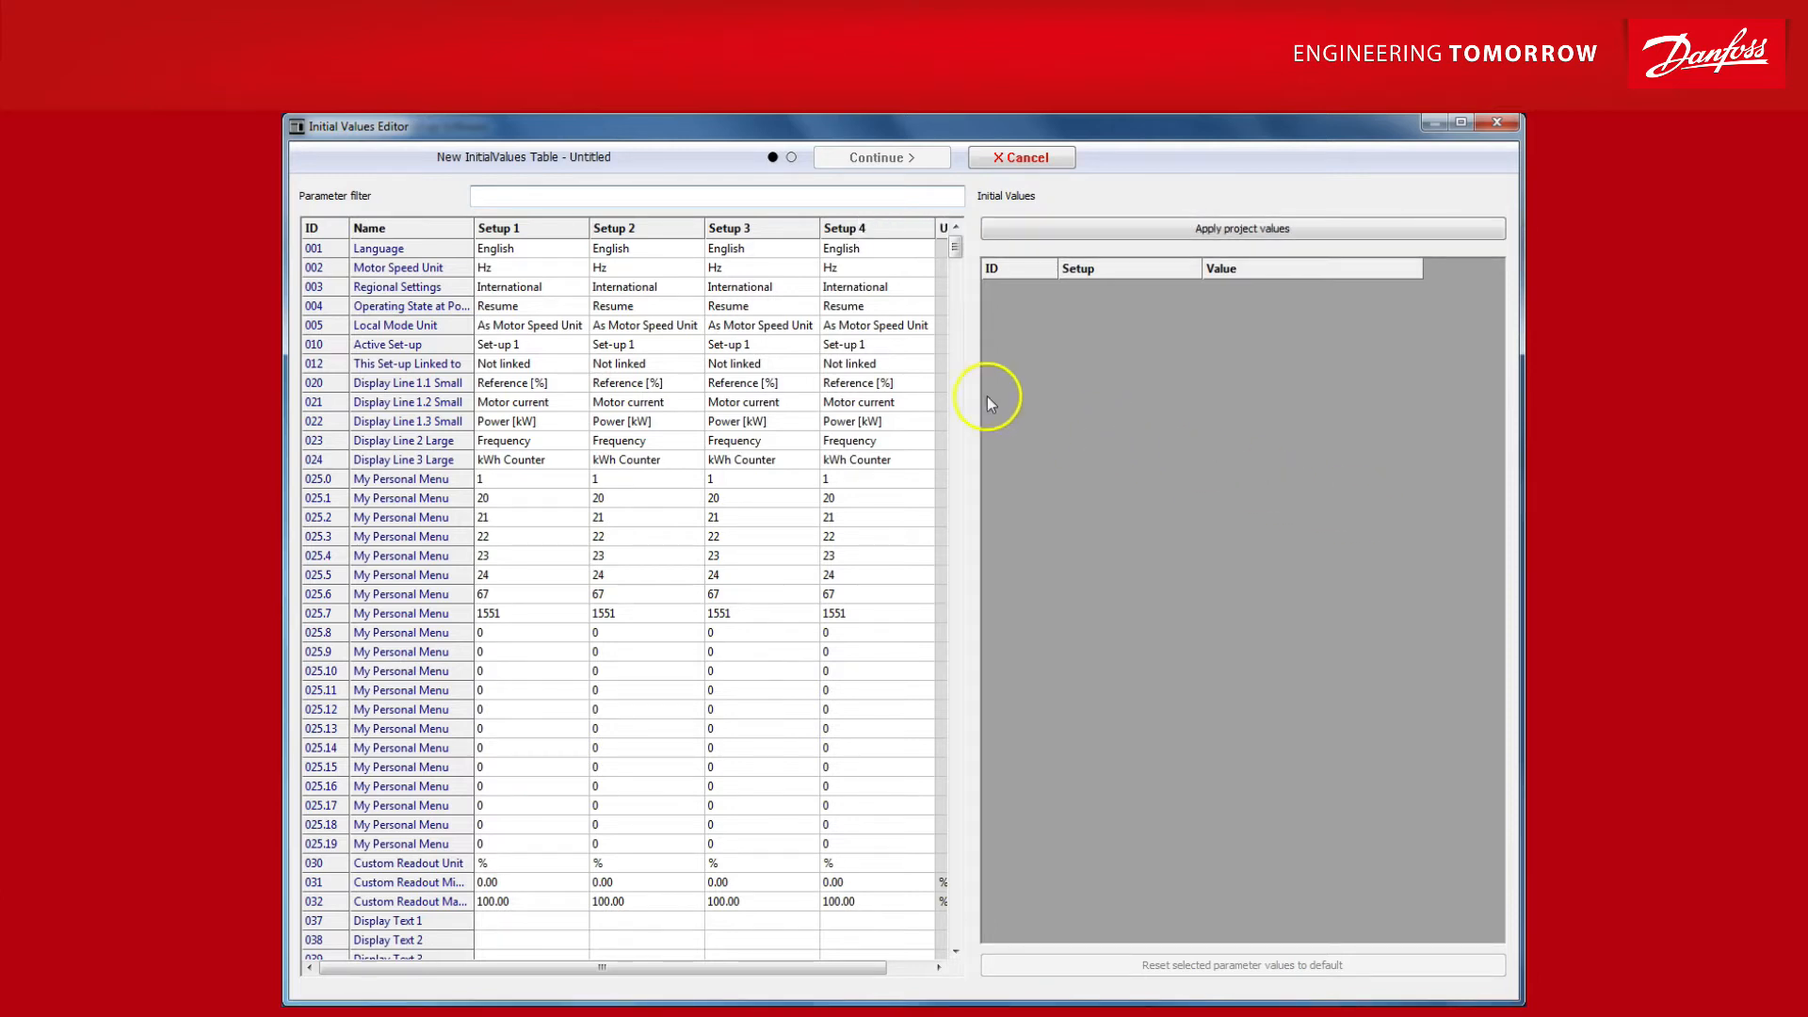
pyautogui.doubleClick(536, 252)
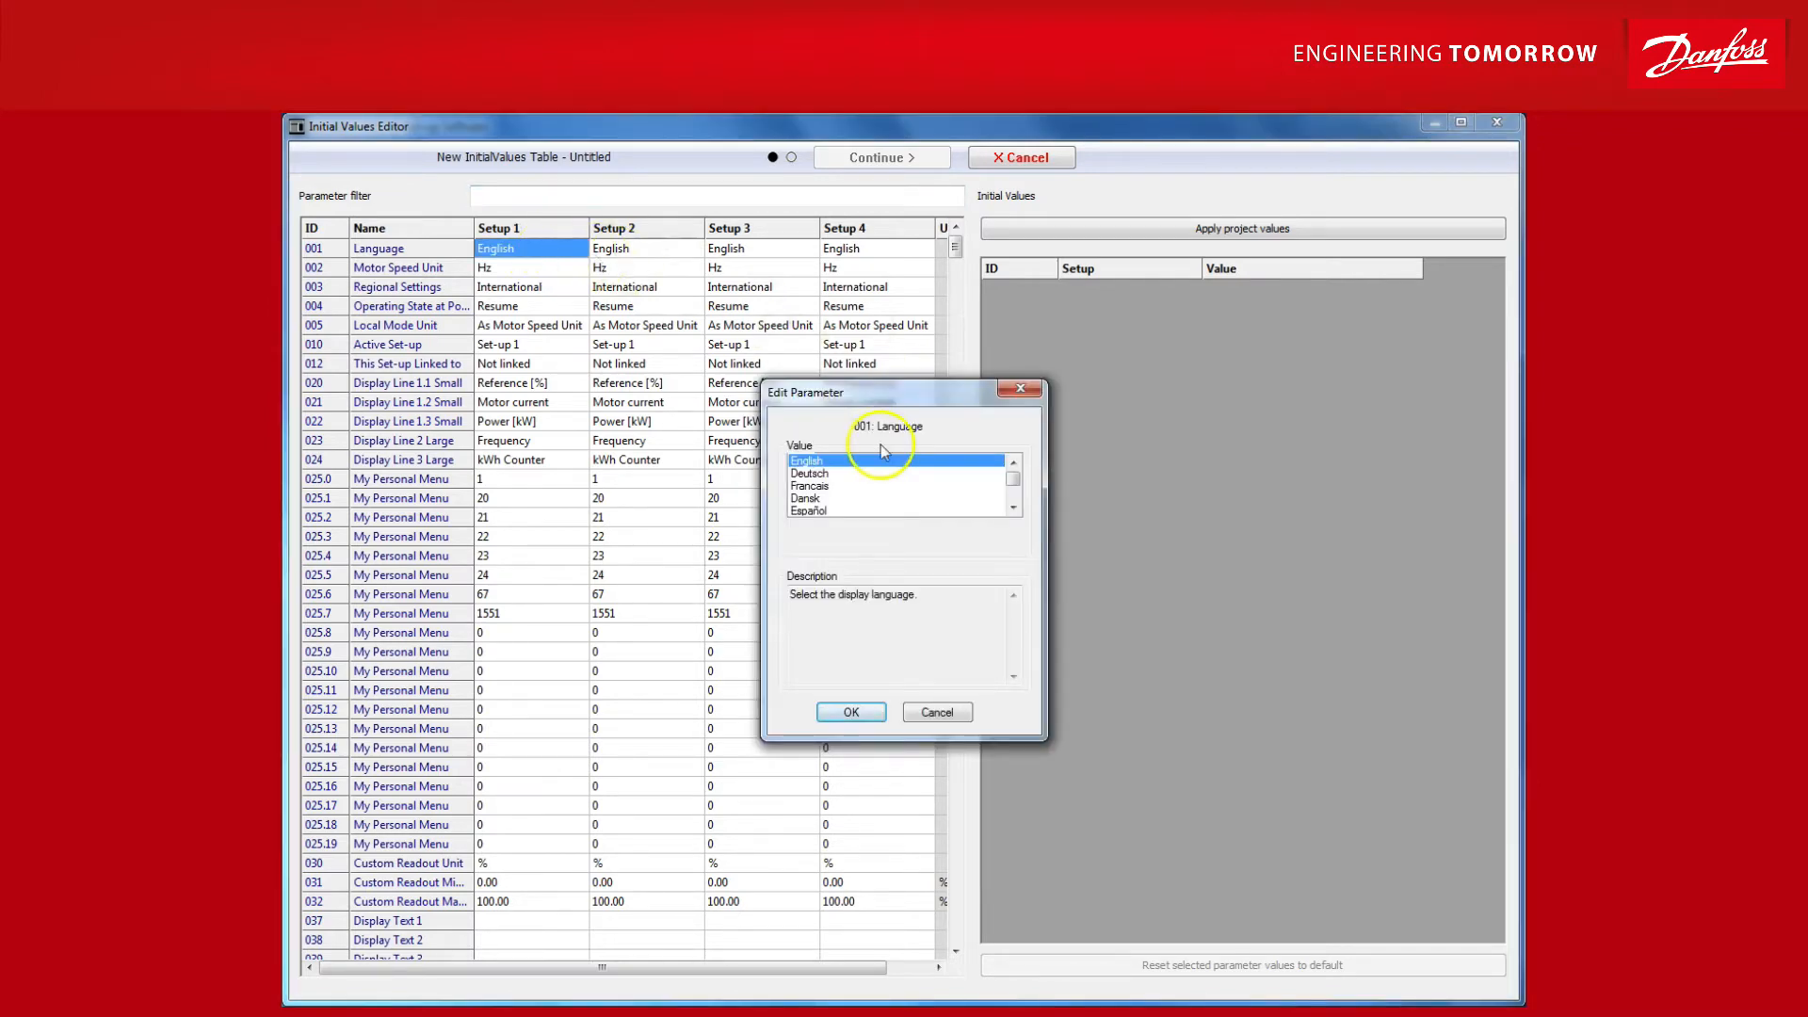
pyautogui.click(921, 475)
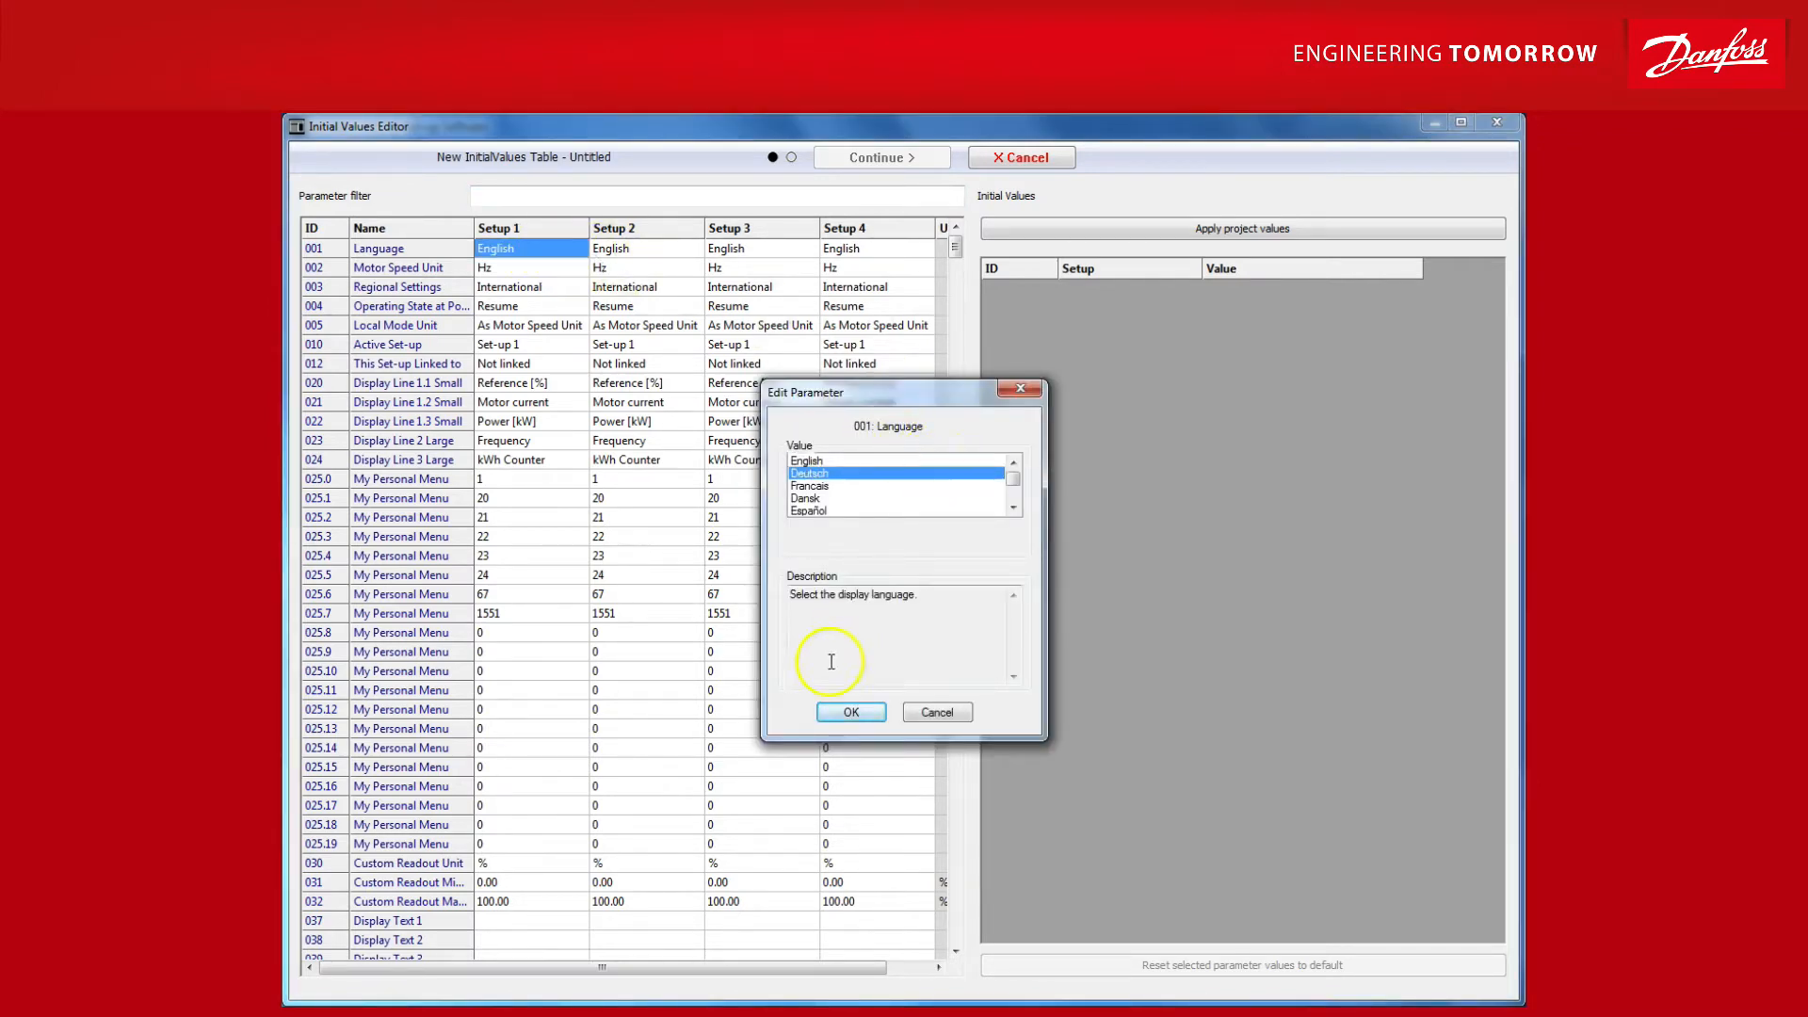
pyautogui.click(849, 712)
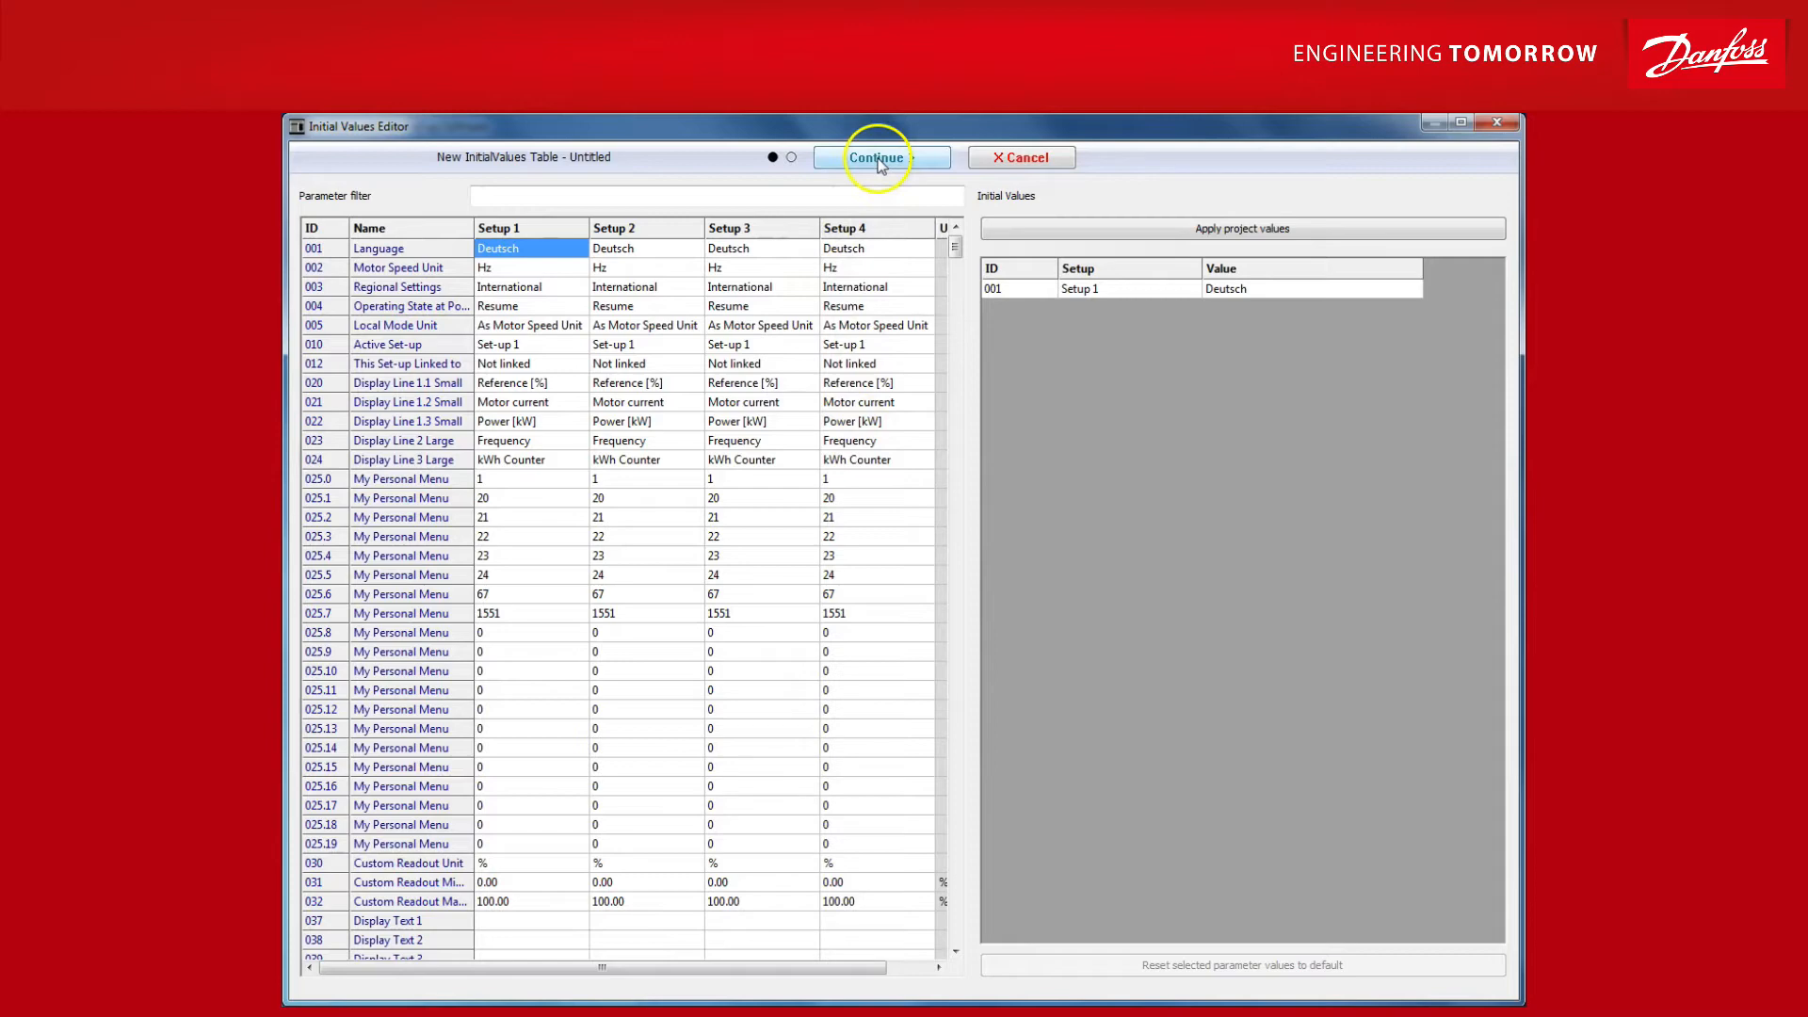
pyautogui.click(875, 158)
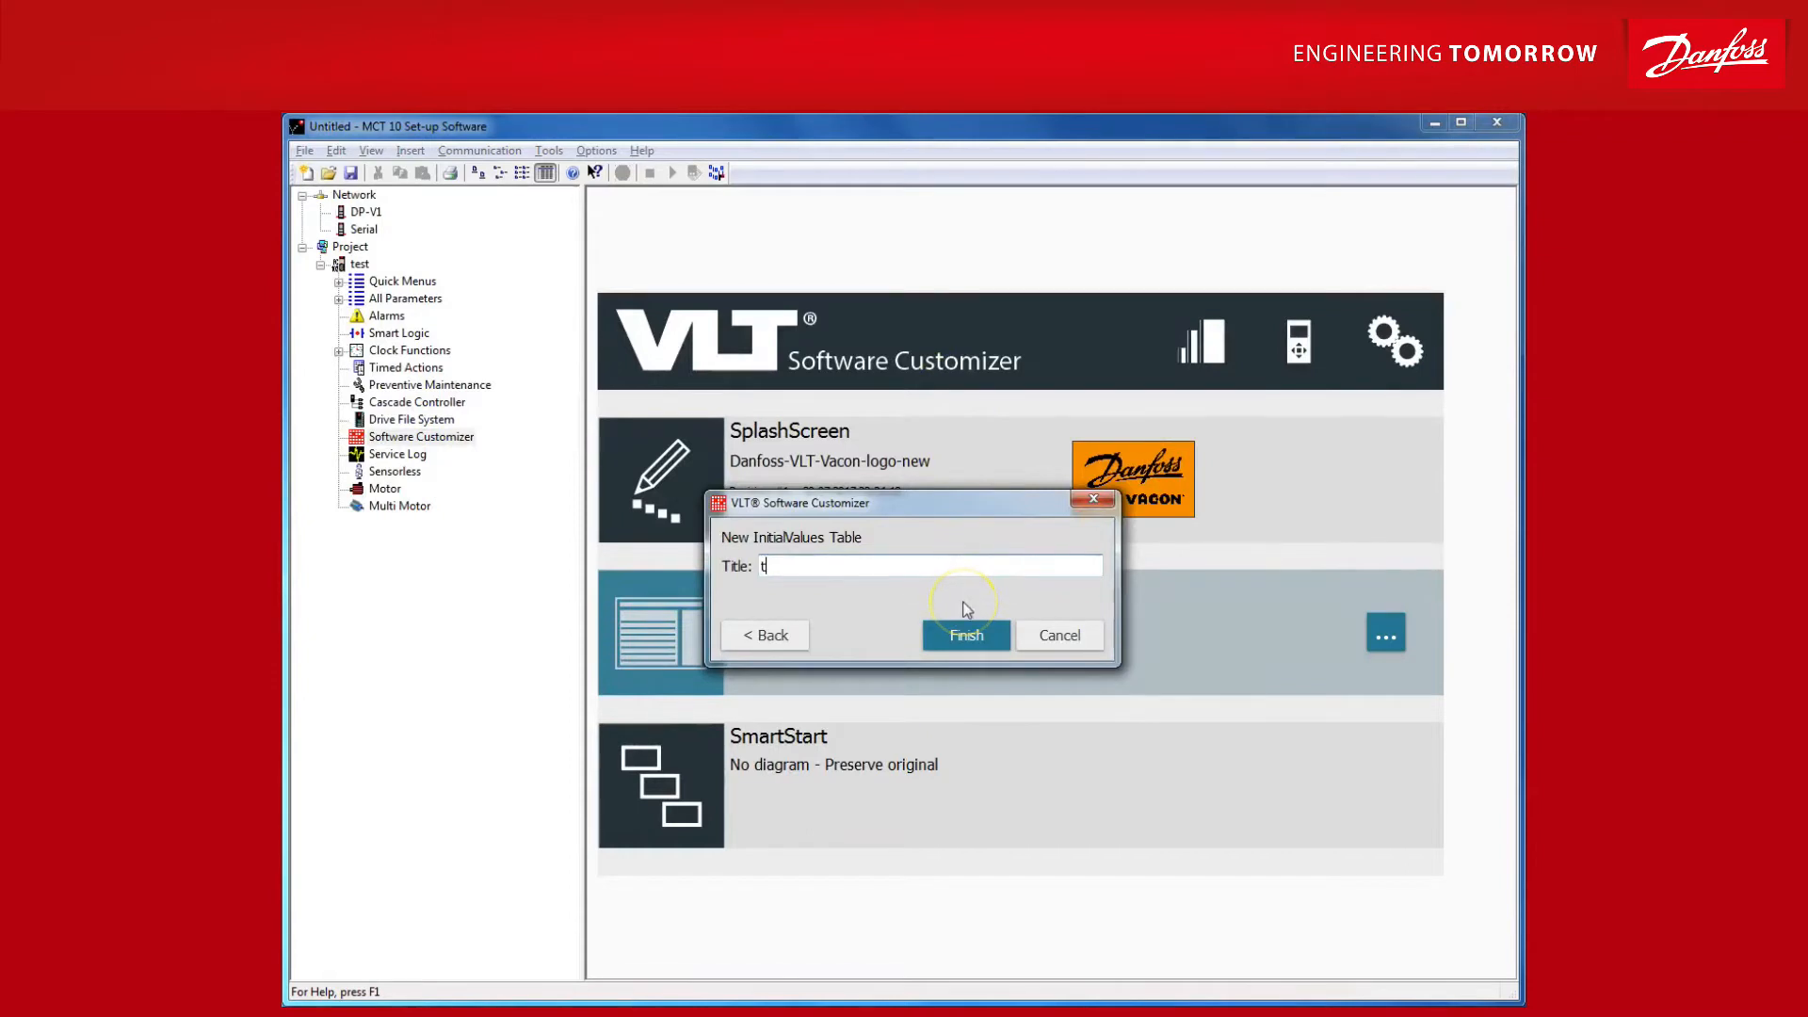
pyautogui.write('test')
pyautogui.click(966, 634)
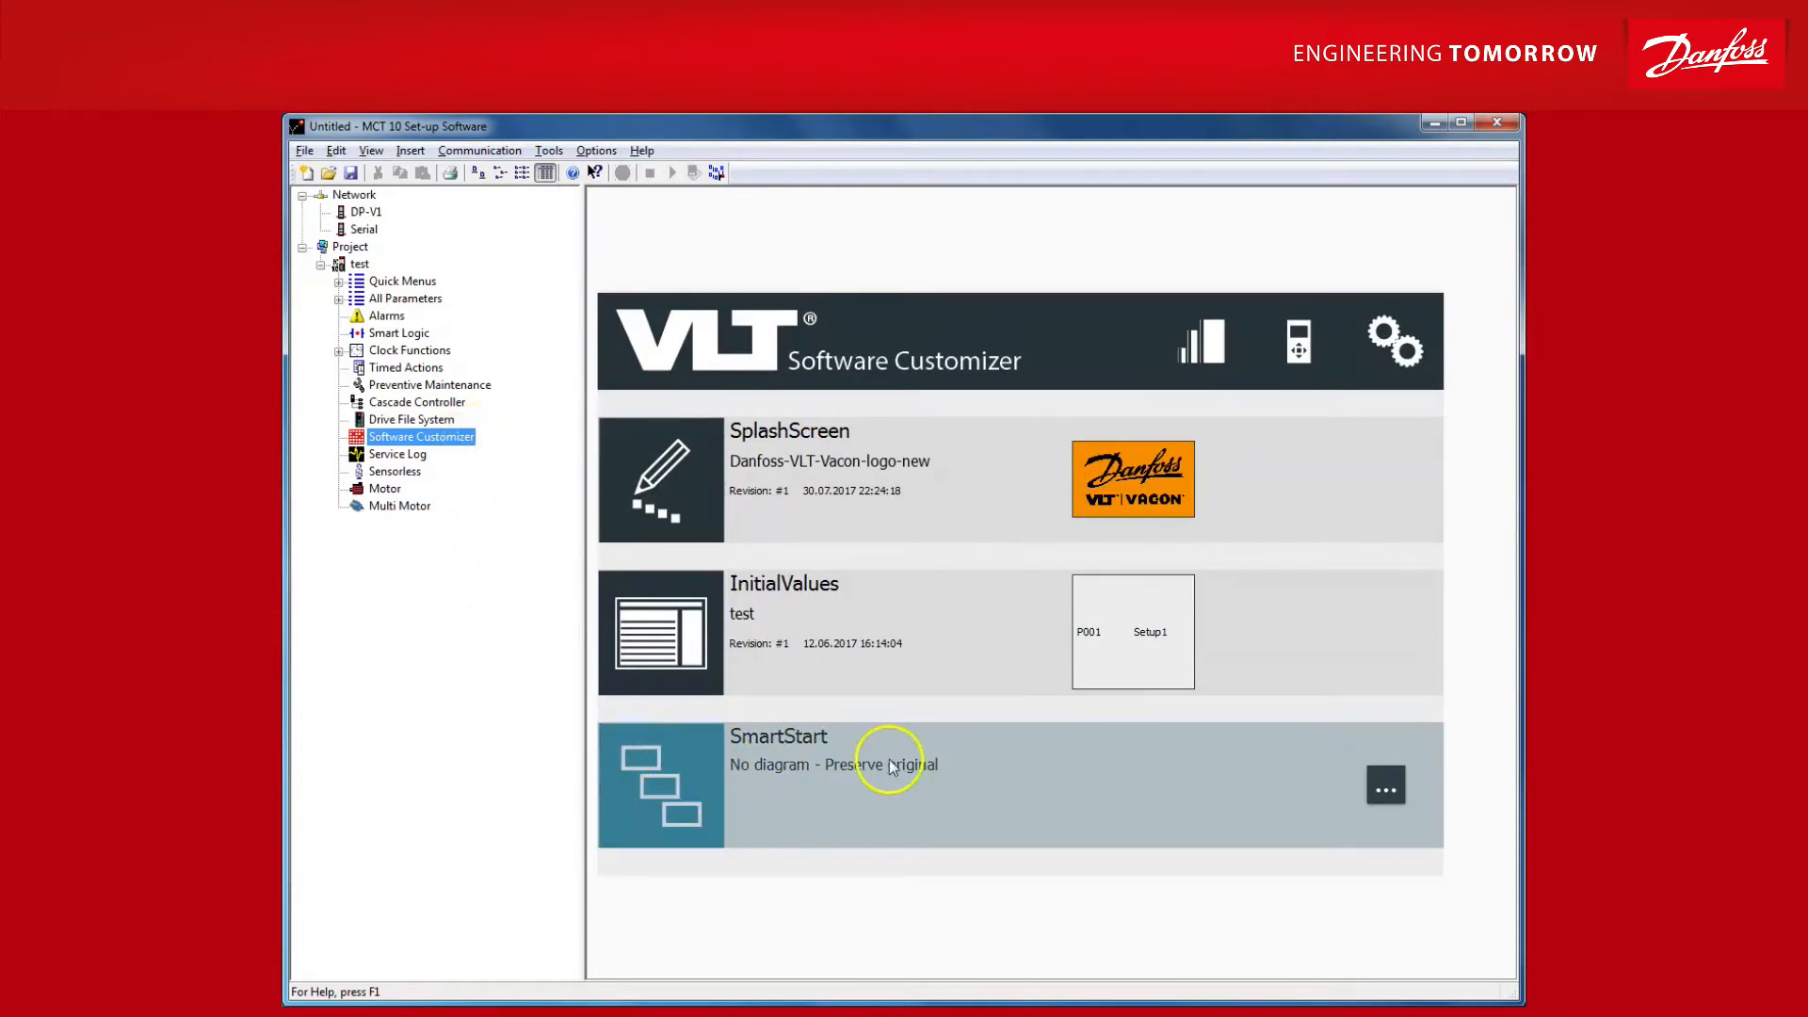
# Start a blank SmartStart diagram, place a starting point at the top and begin a parameter screen below it
pyautogui.moveTo(1020, 784)
pyautogui.click(1385, 787)
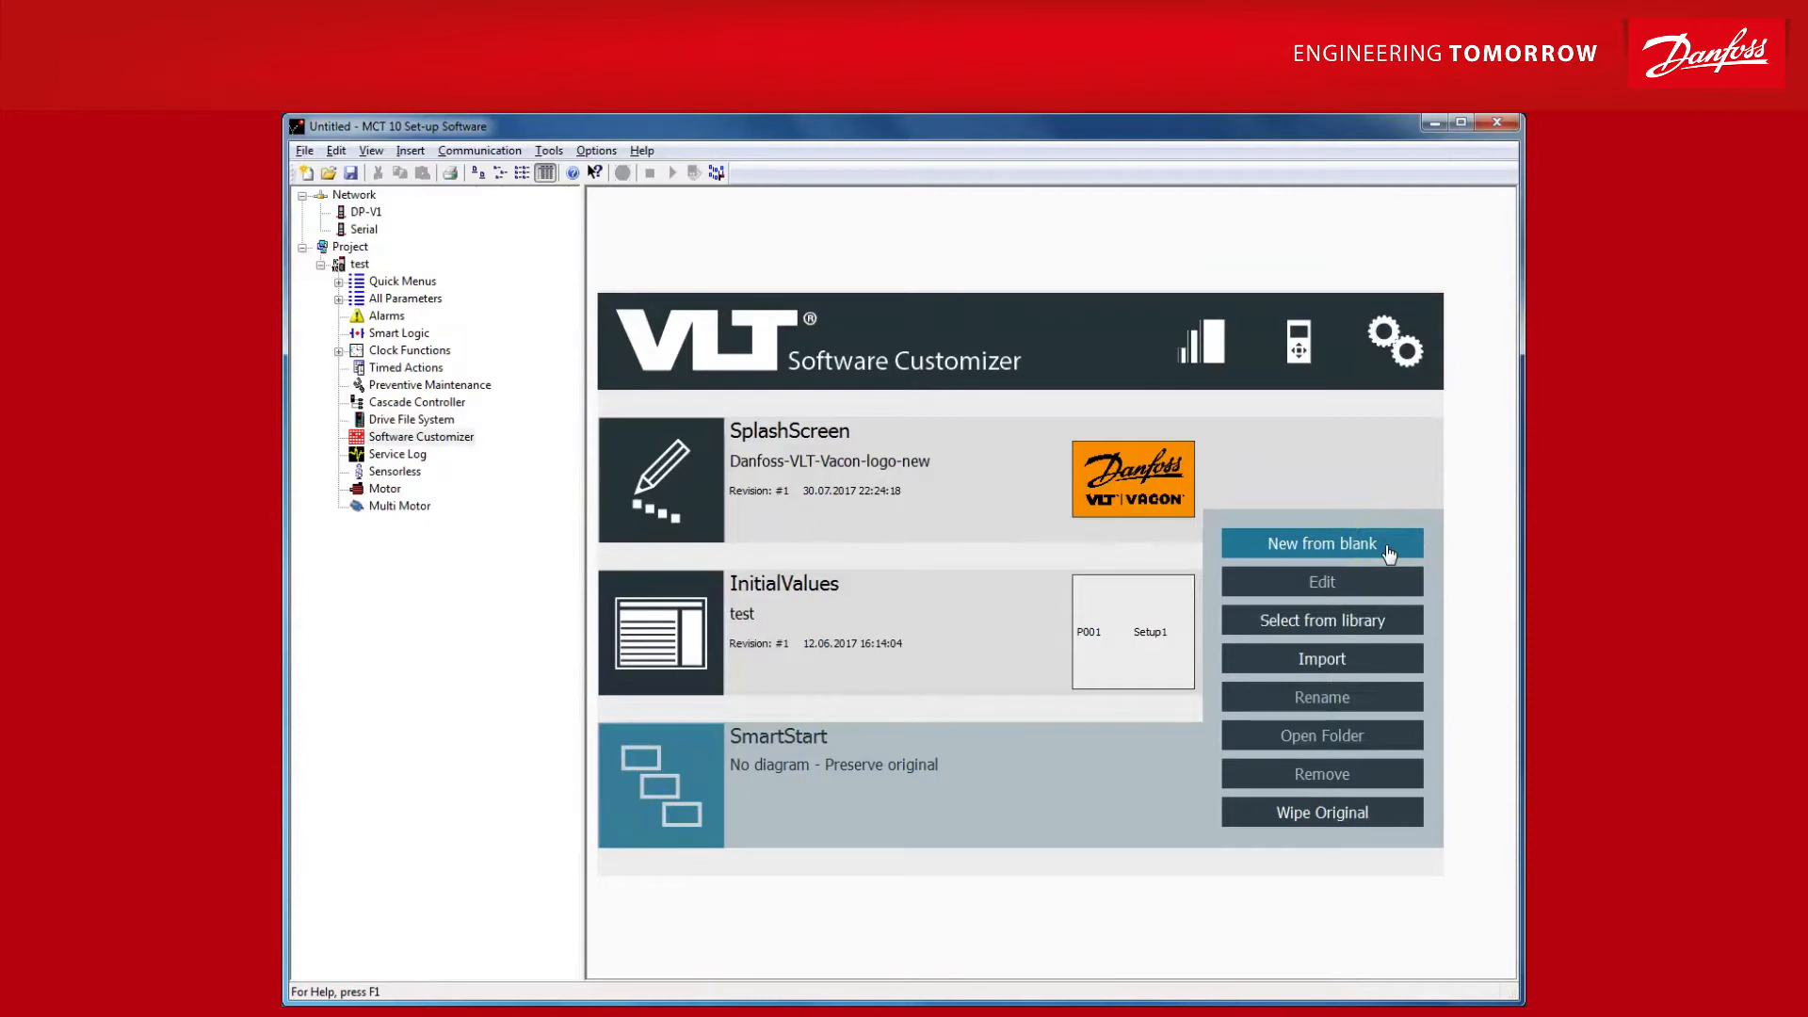
pyautogui.click(1385, 548)
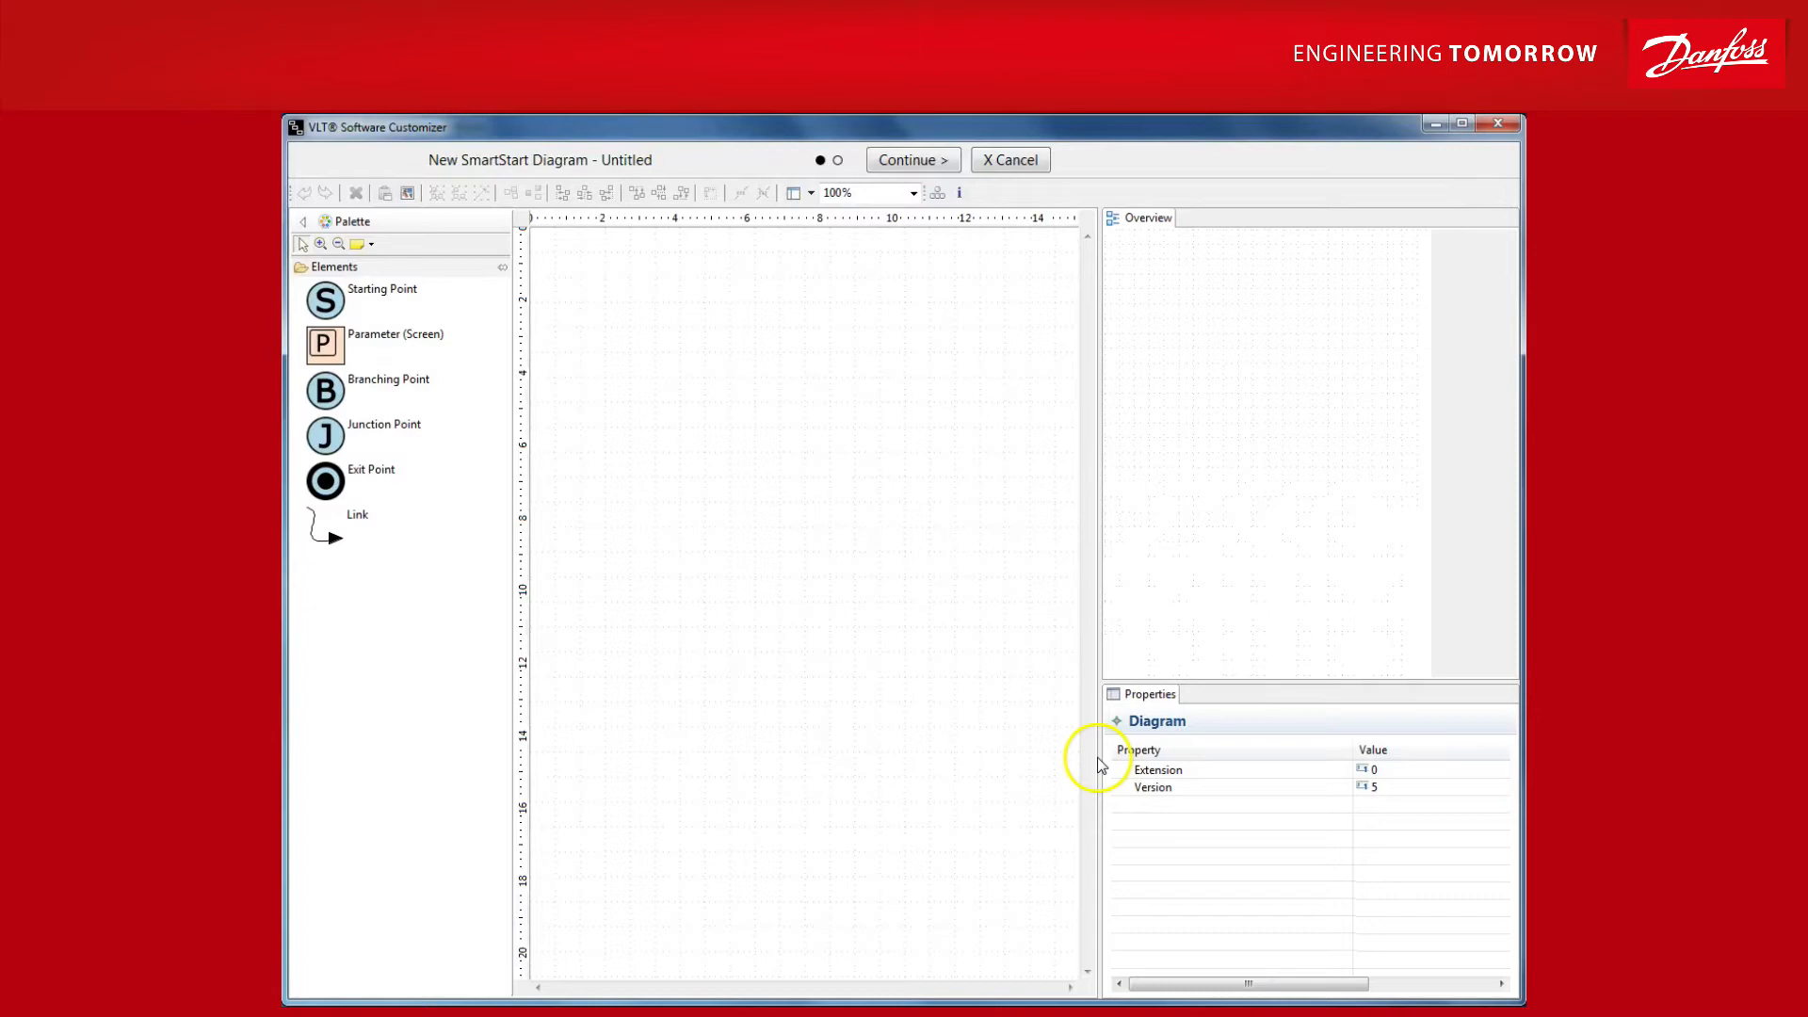
pyautogui.click(379, 294)
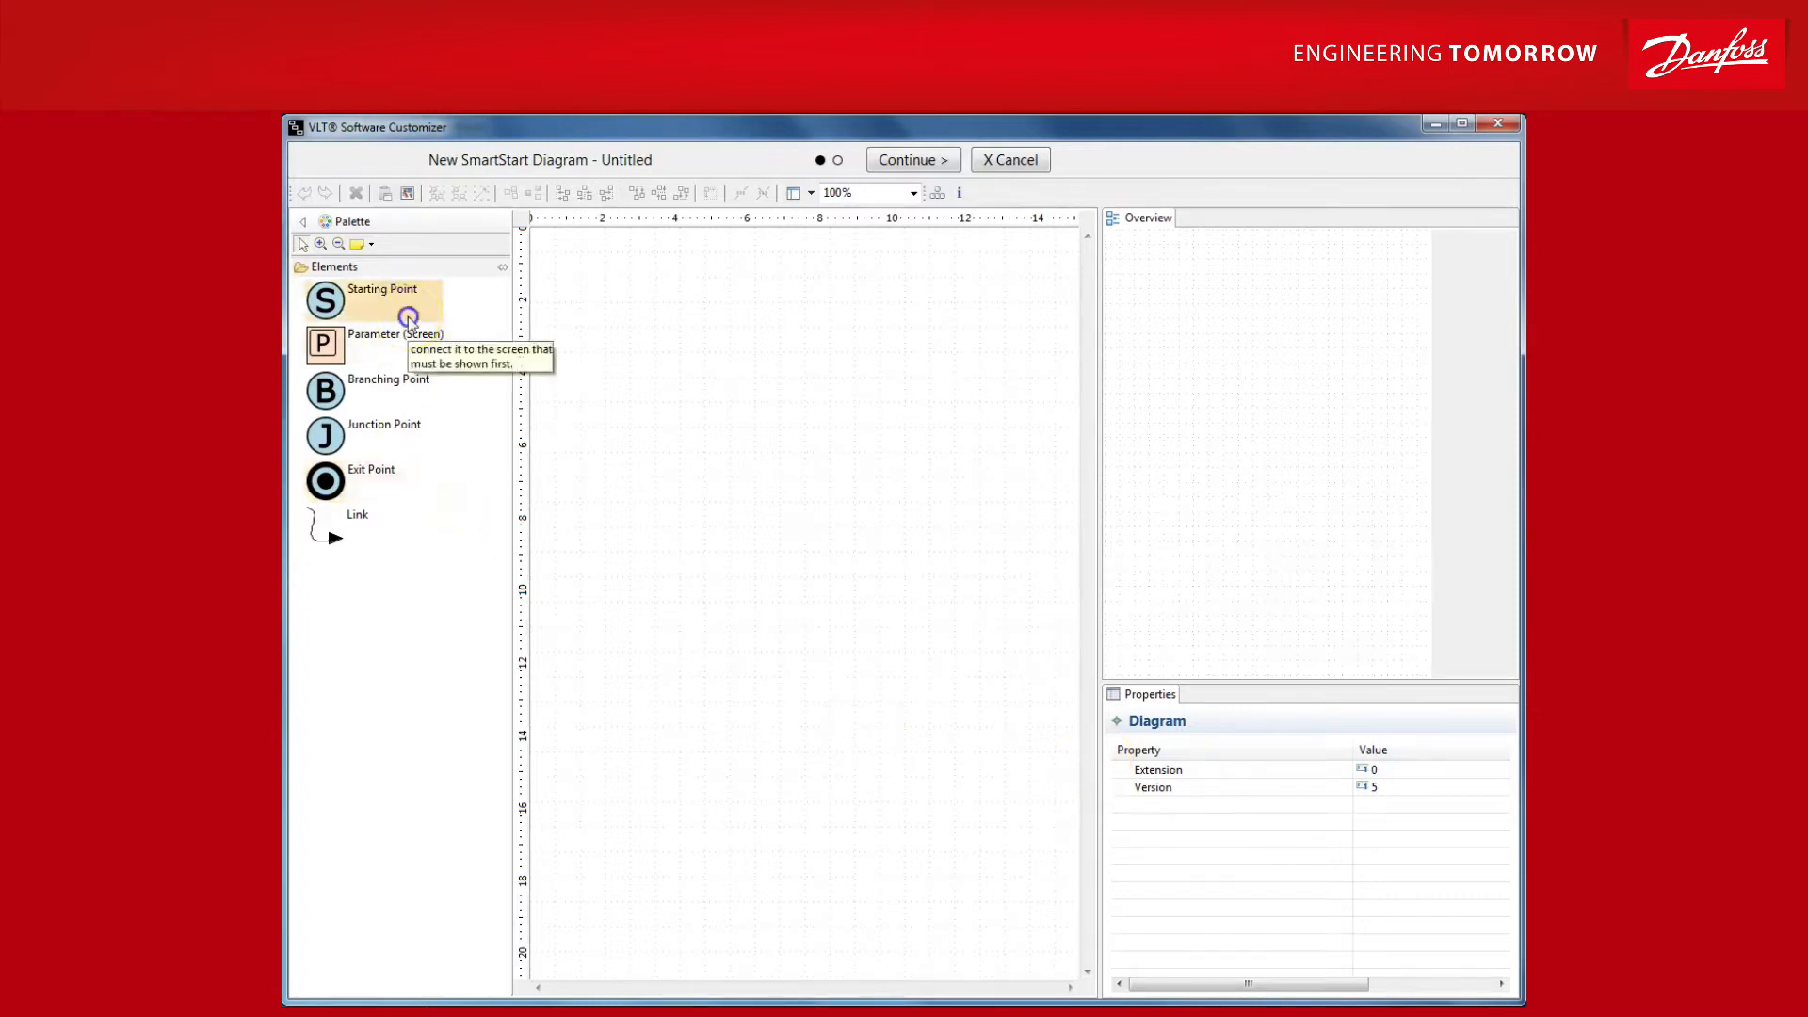
pyautogui.click(763, 269)
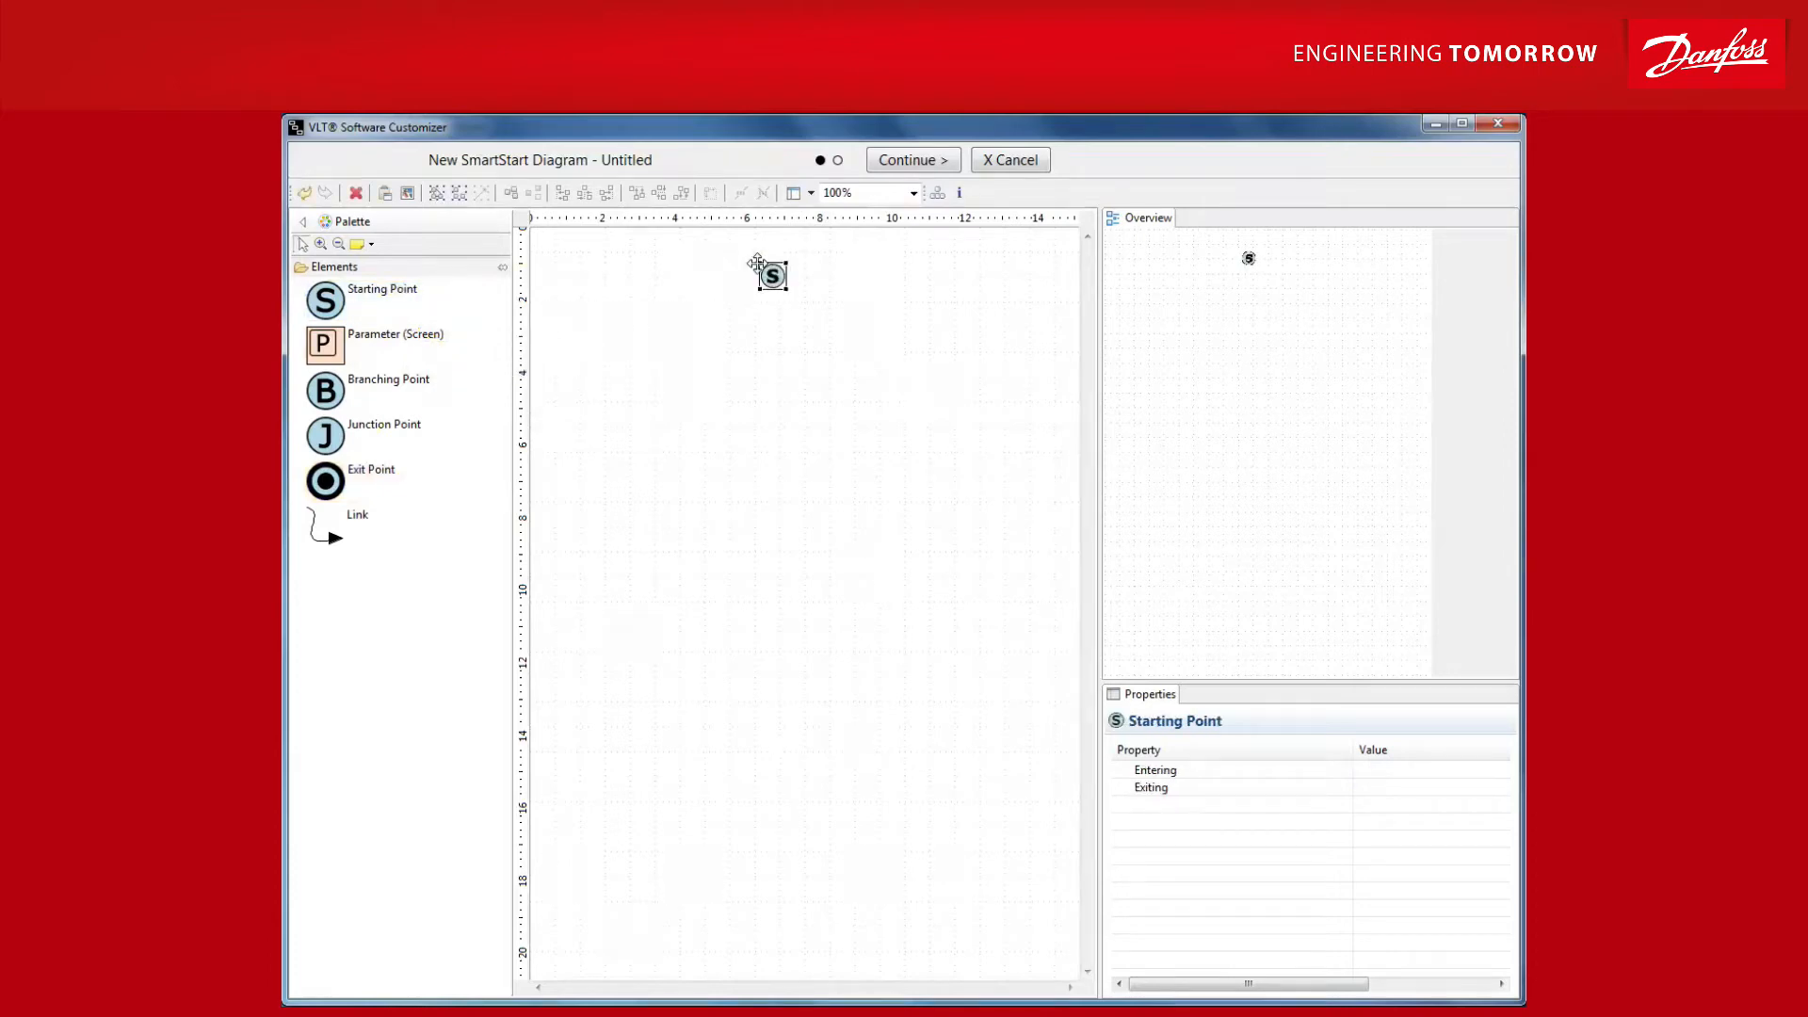
pyautogui.click(461, 334)
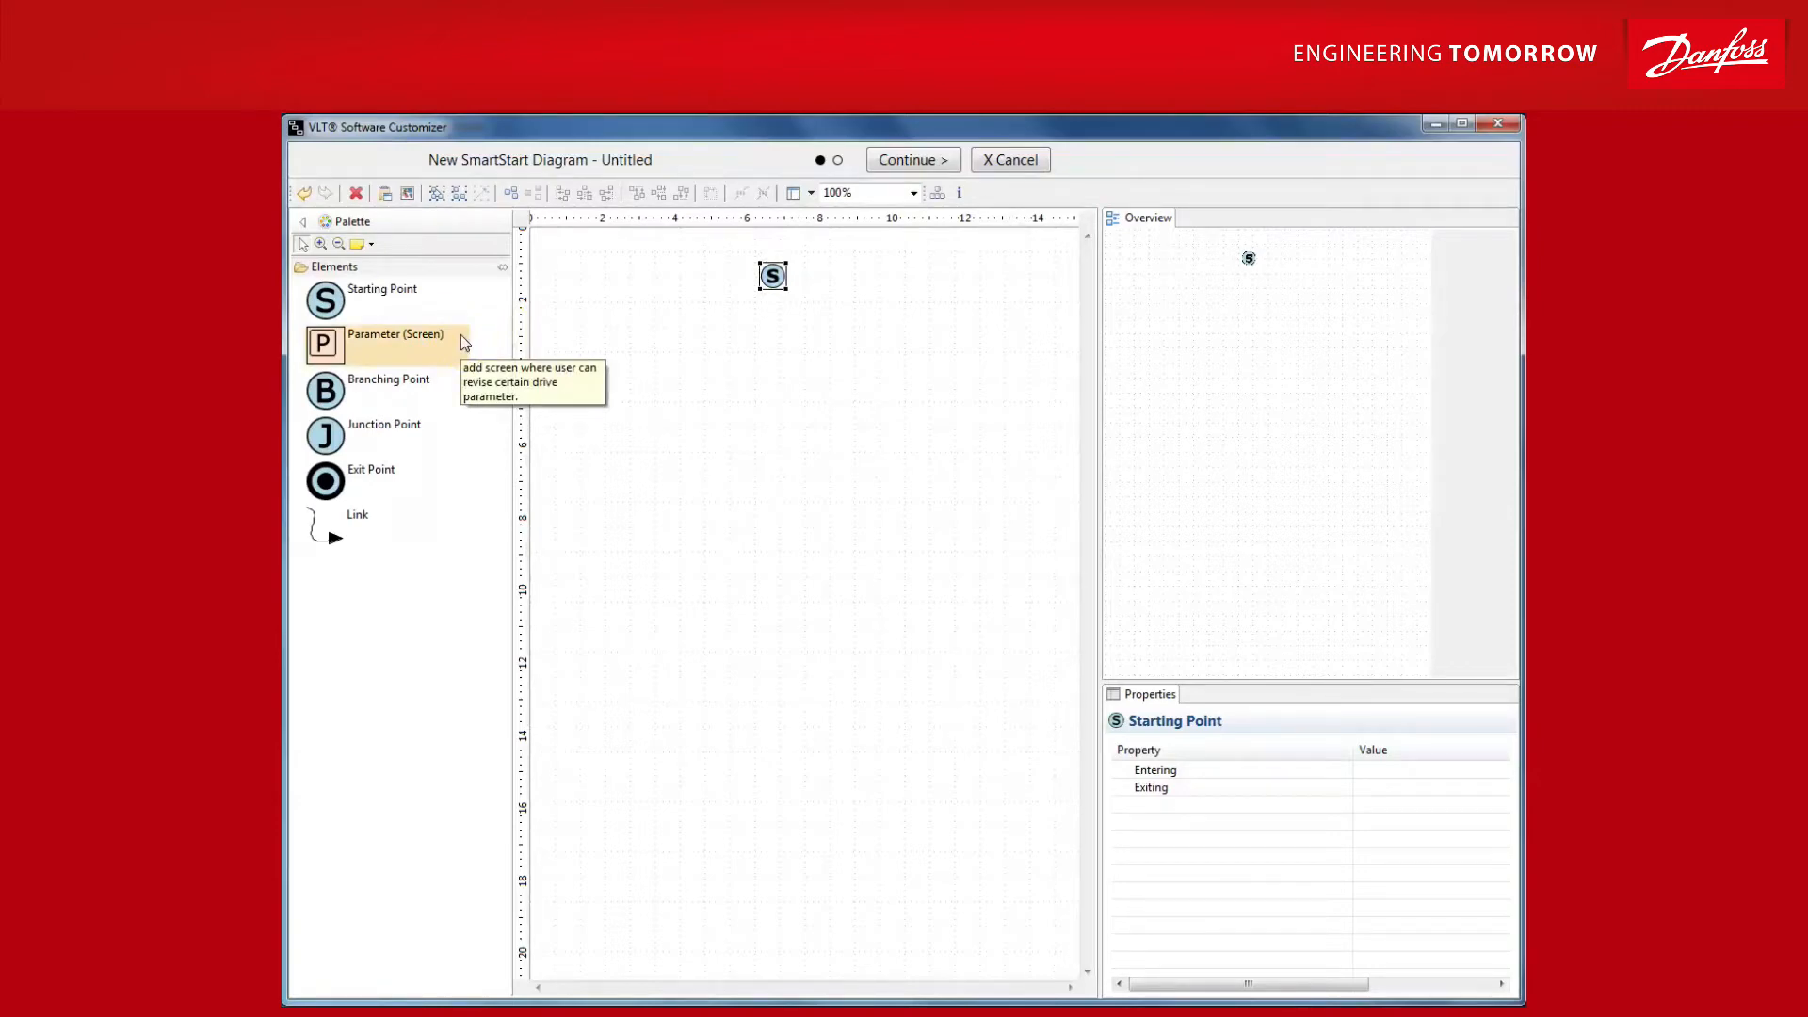
pyautogui.click(704, 323)
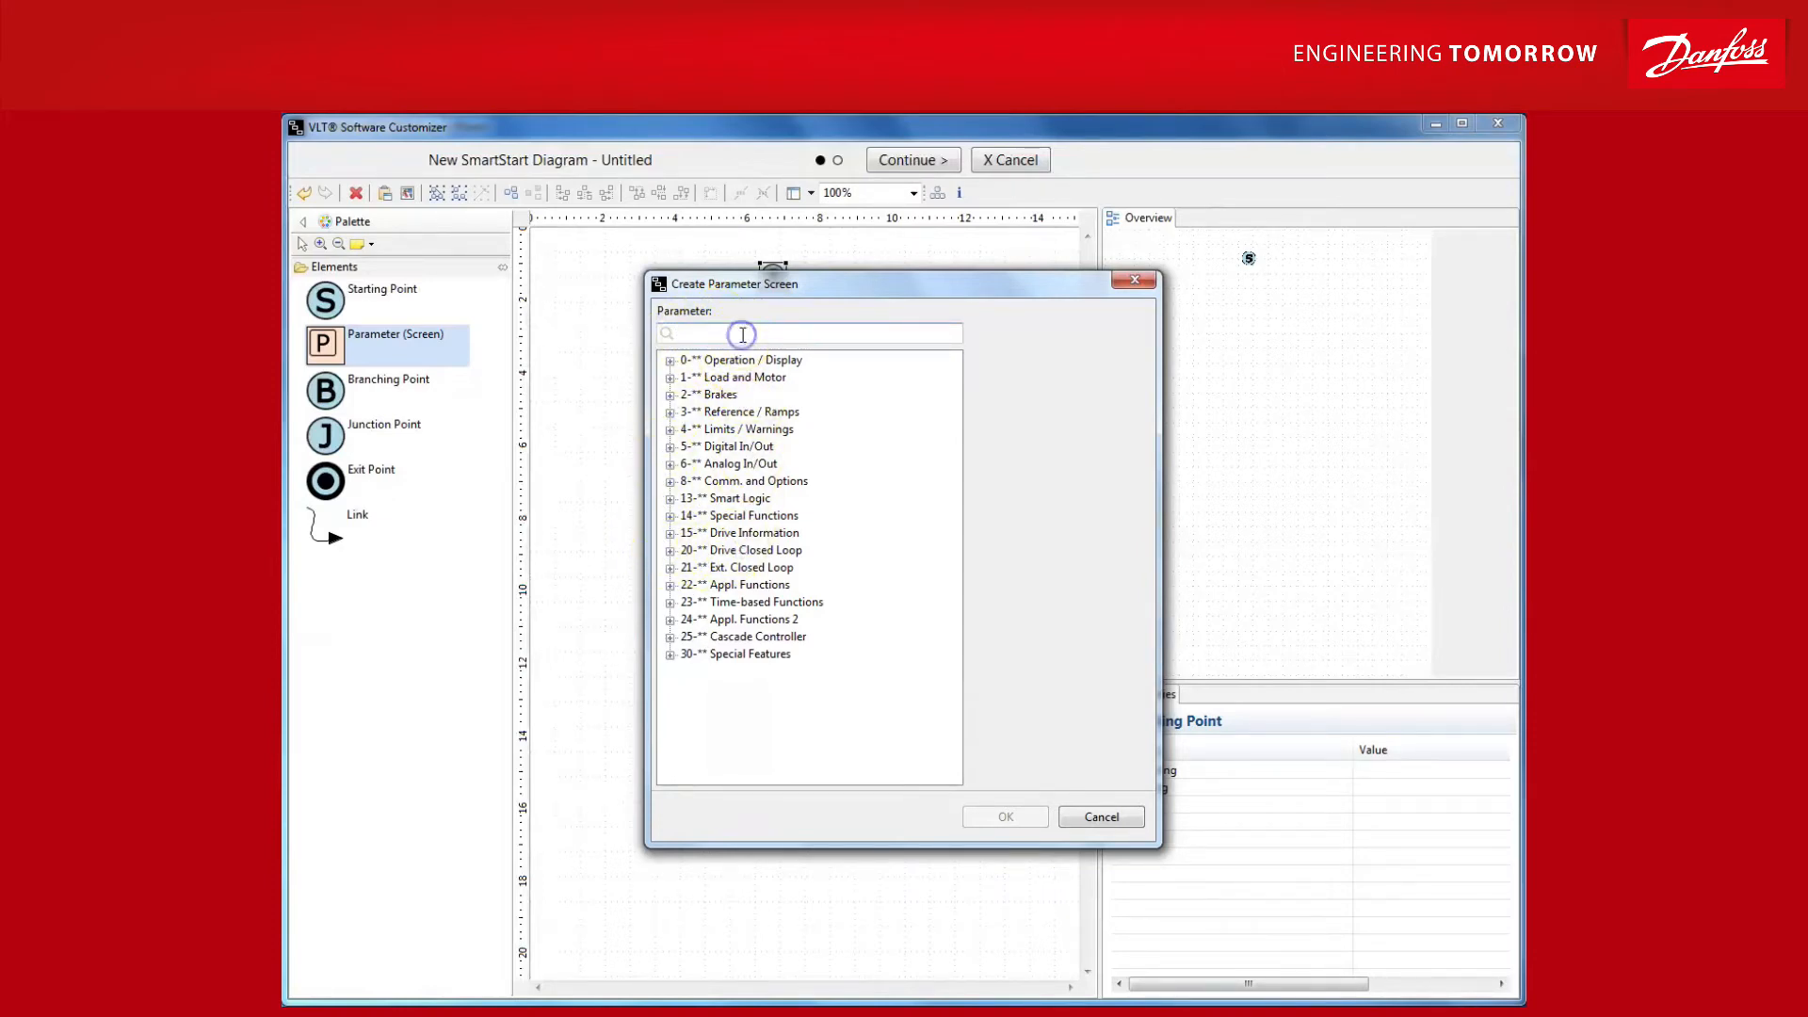
pyautogui.write('language')
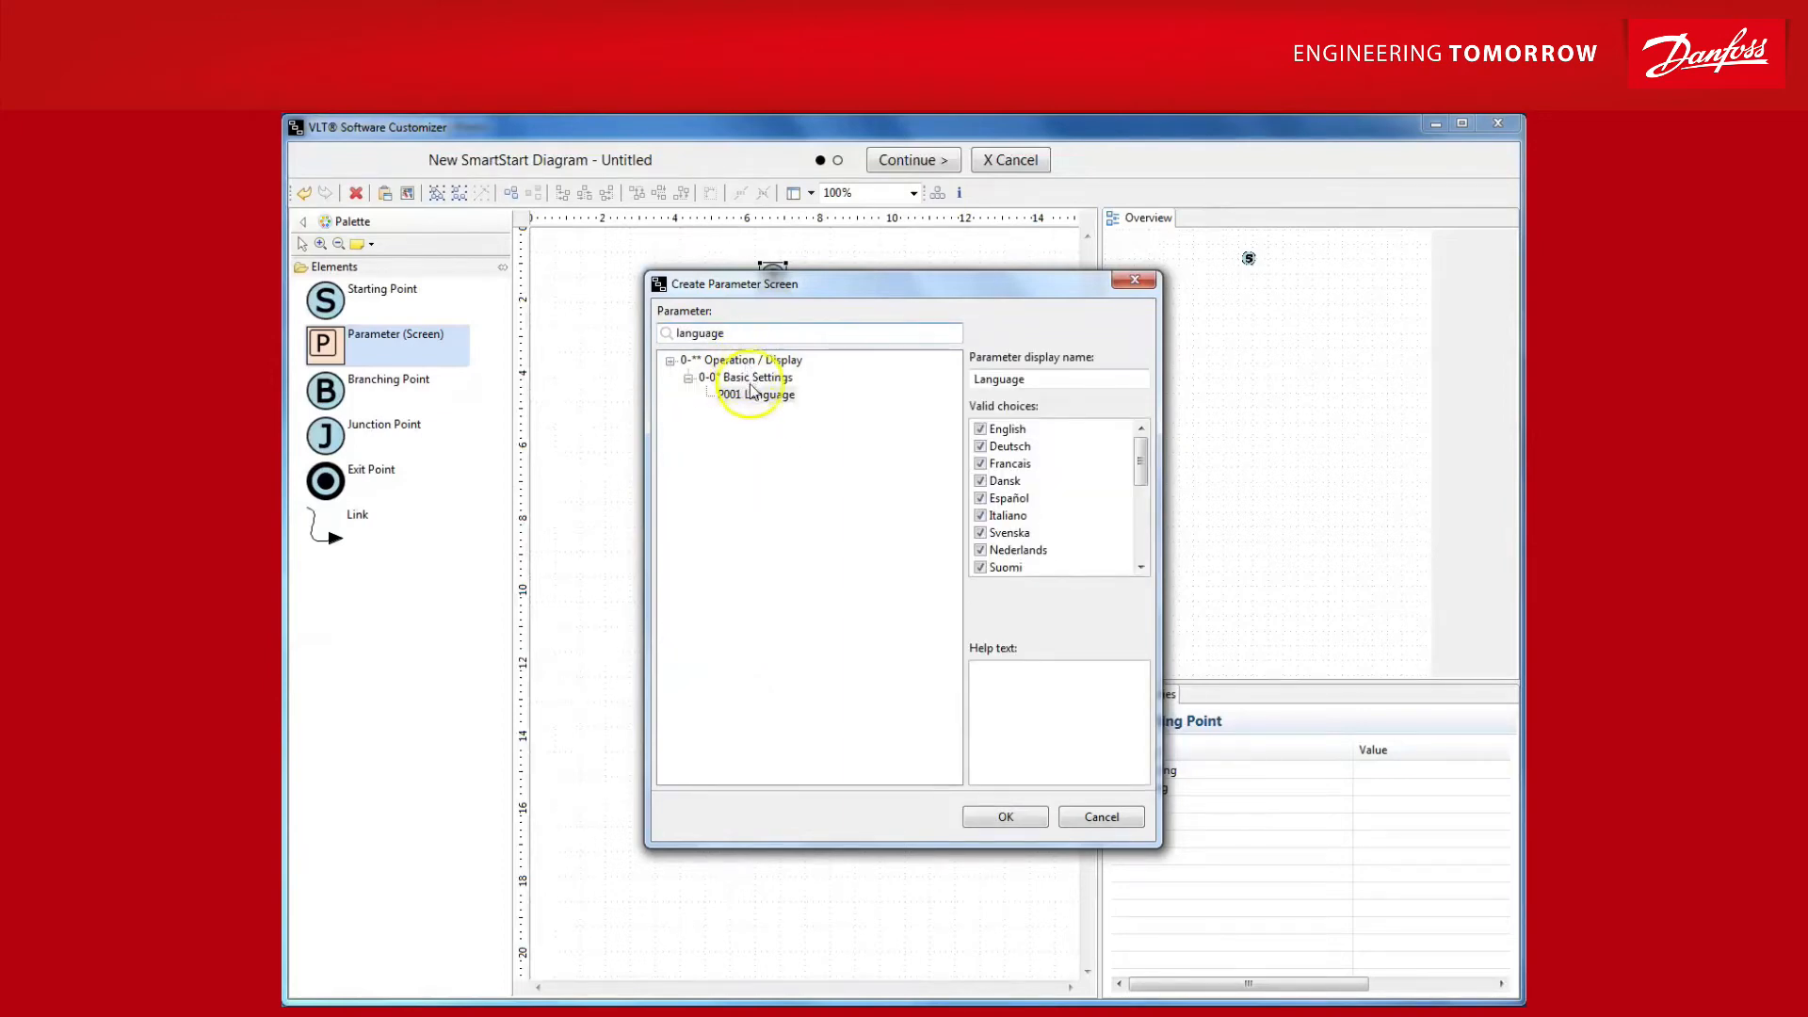
# Add a 0-01 Language screen with help text asking to select the display language, then place another screen
pyautogui.click(756, 394)
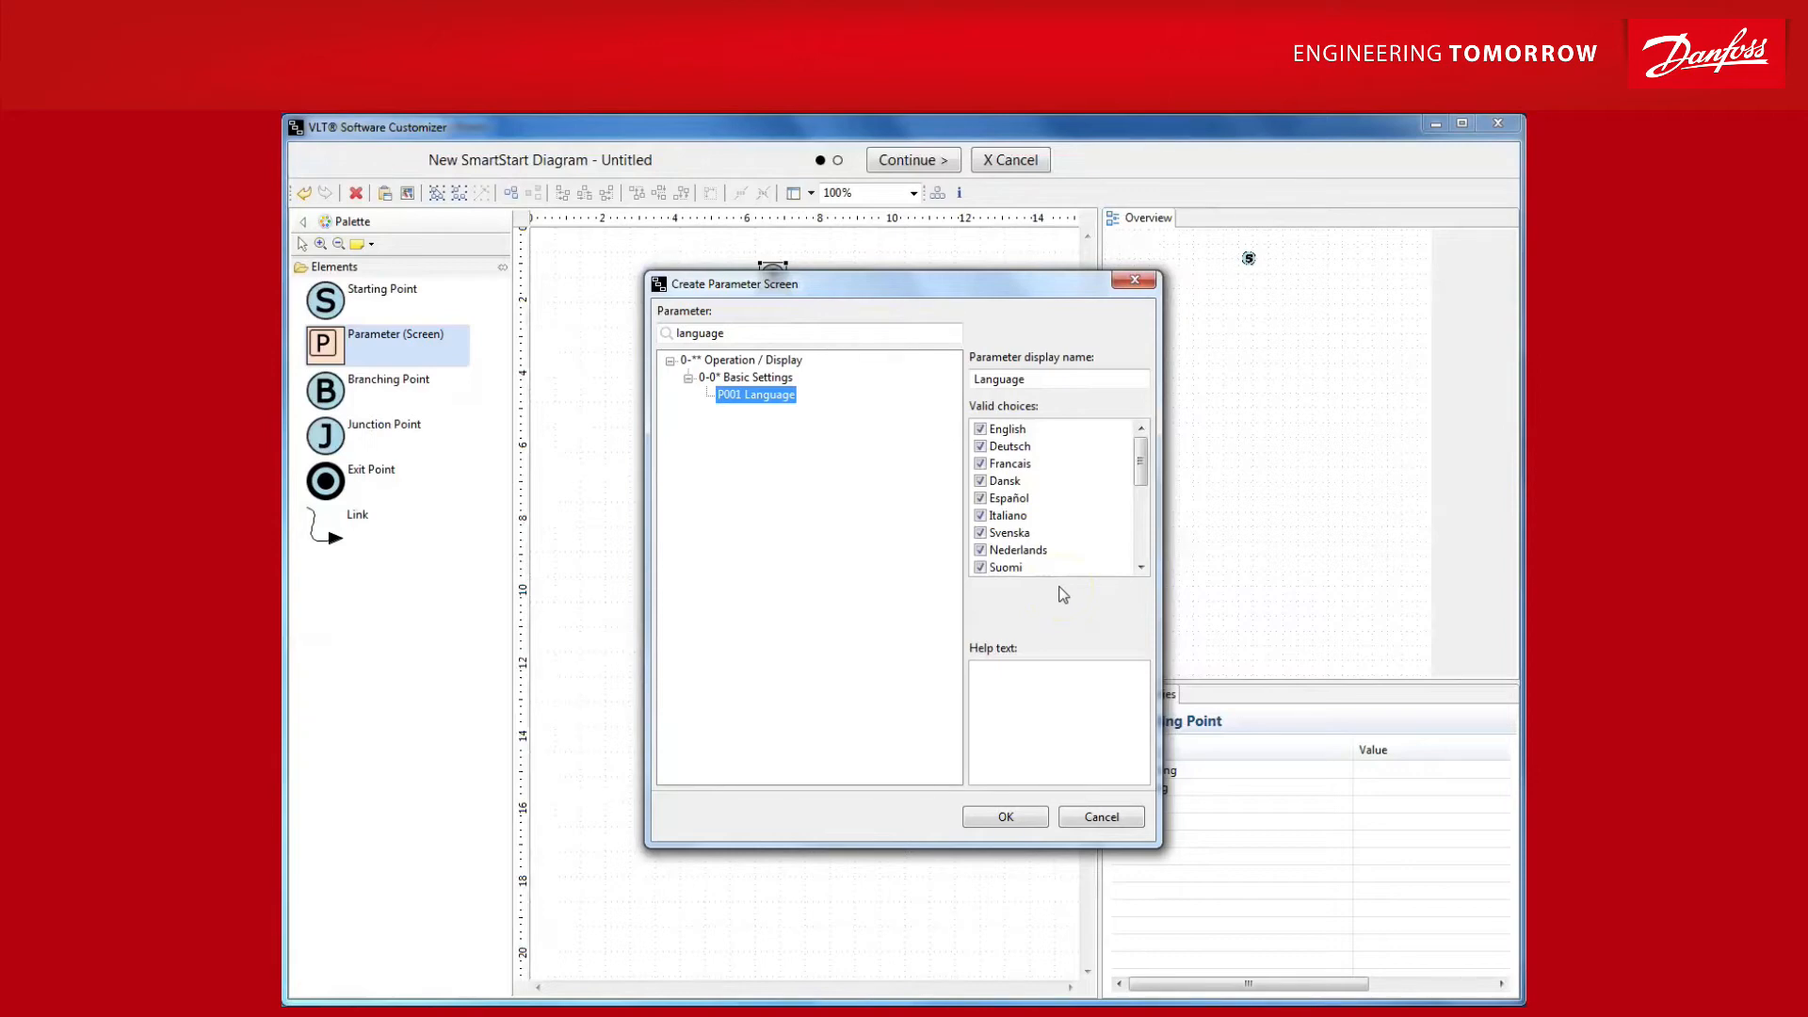
pyautogui.click(982, 693)
pyautogui.write('Please s')
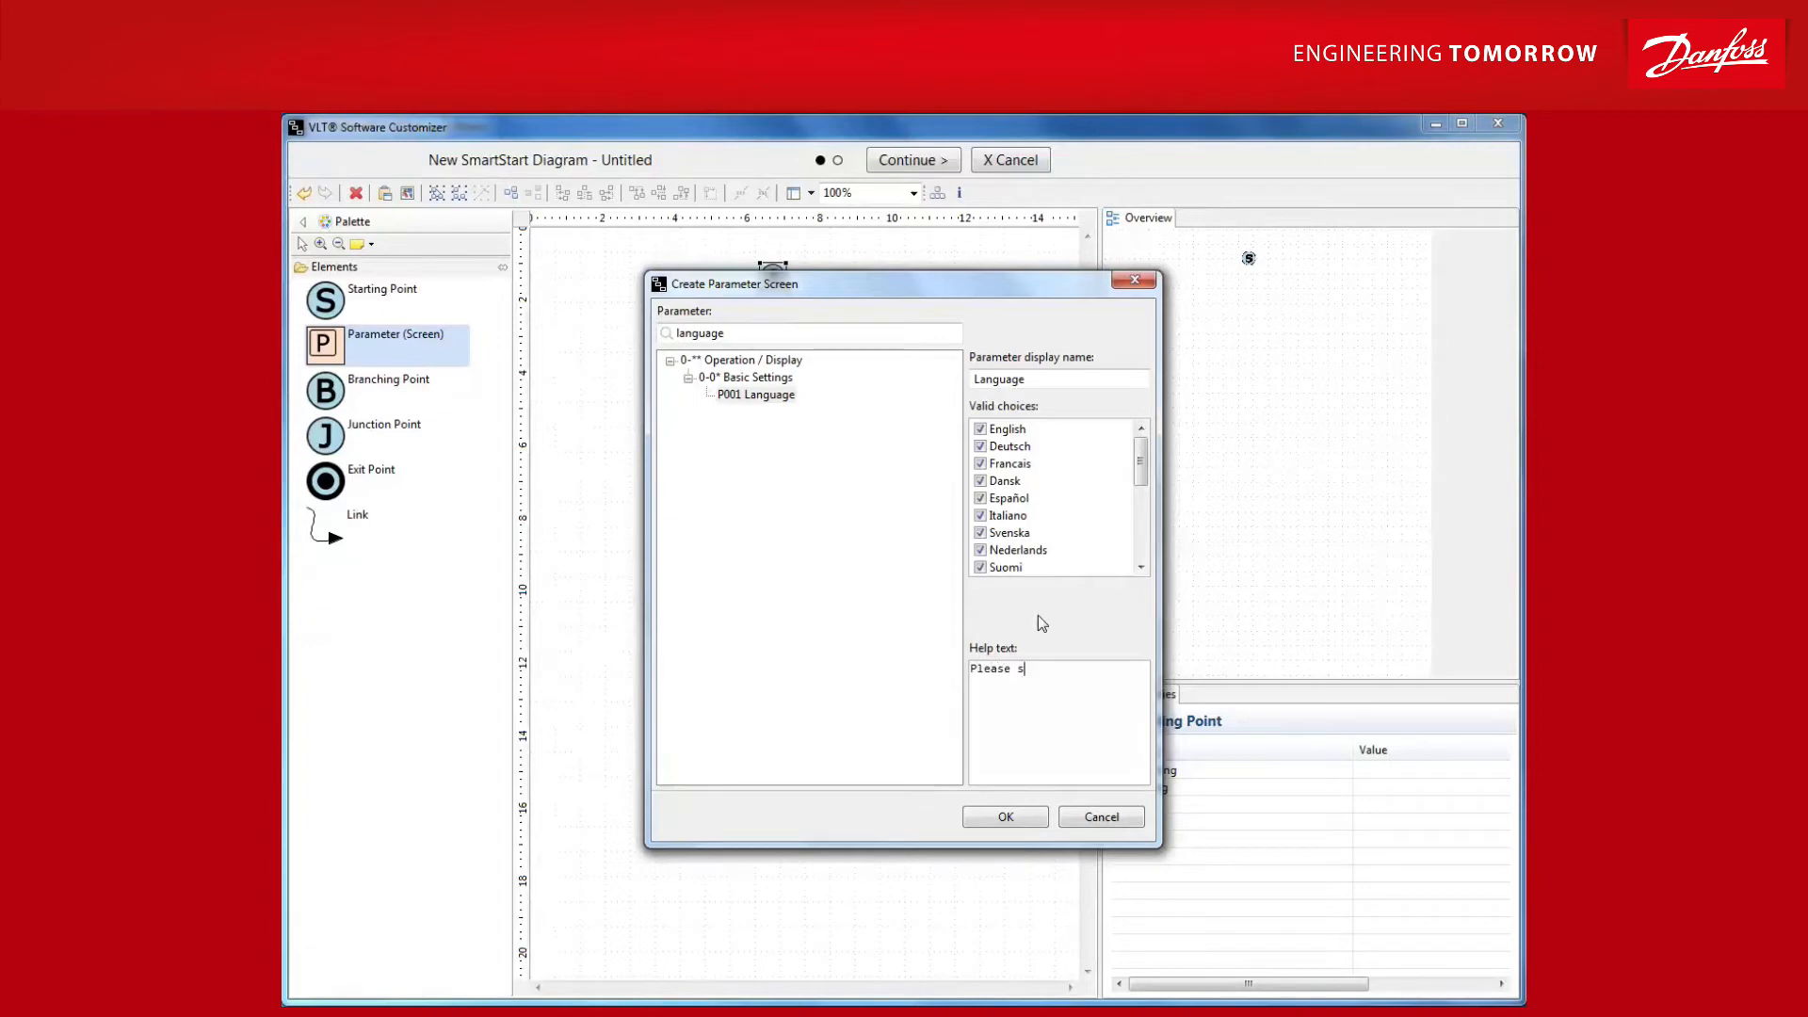
pyautogui.write('elect the language for the display')
pyautogui.click(1012, 816)
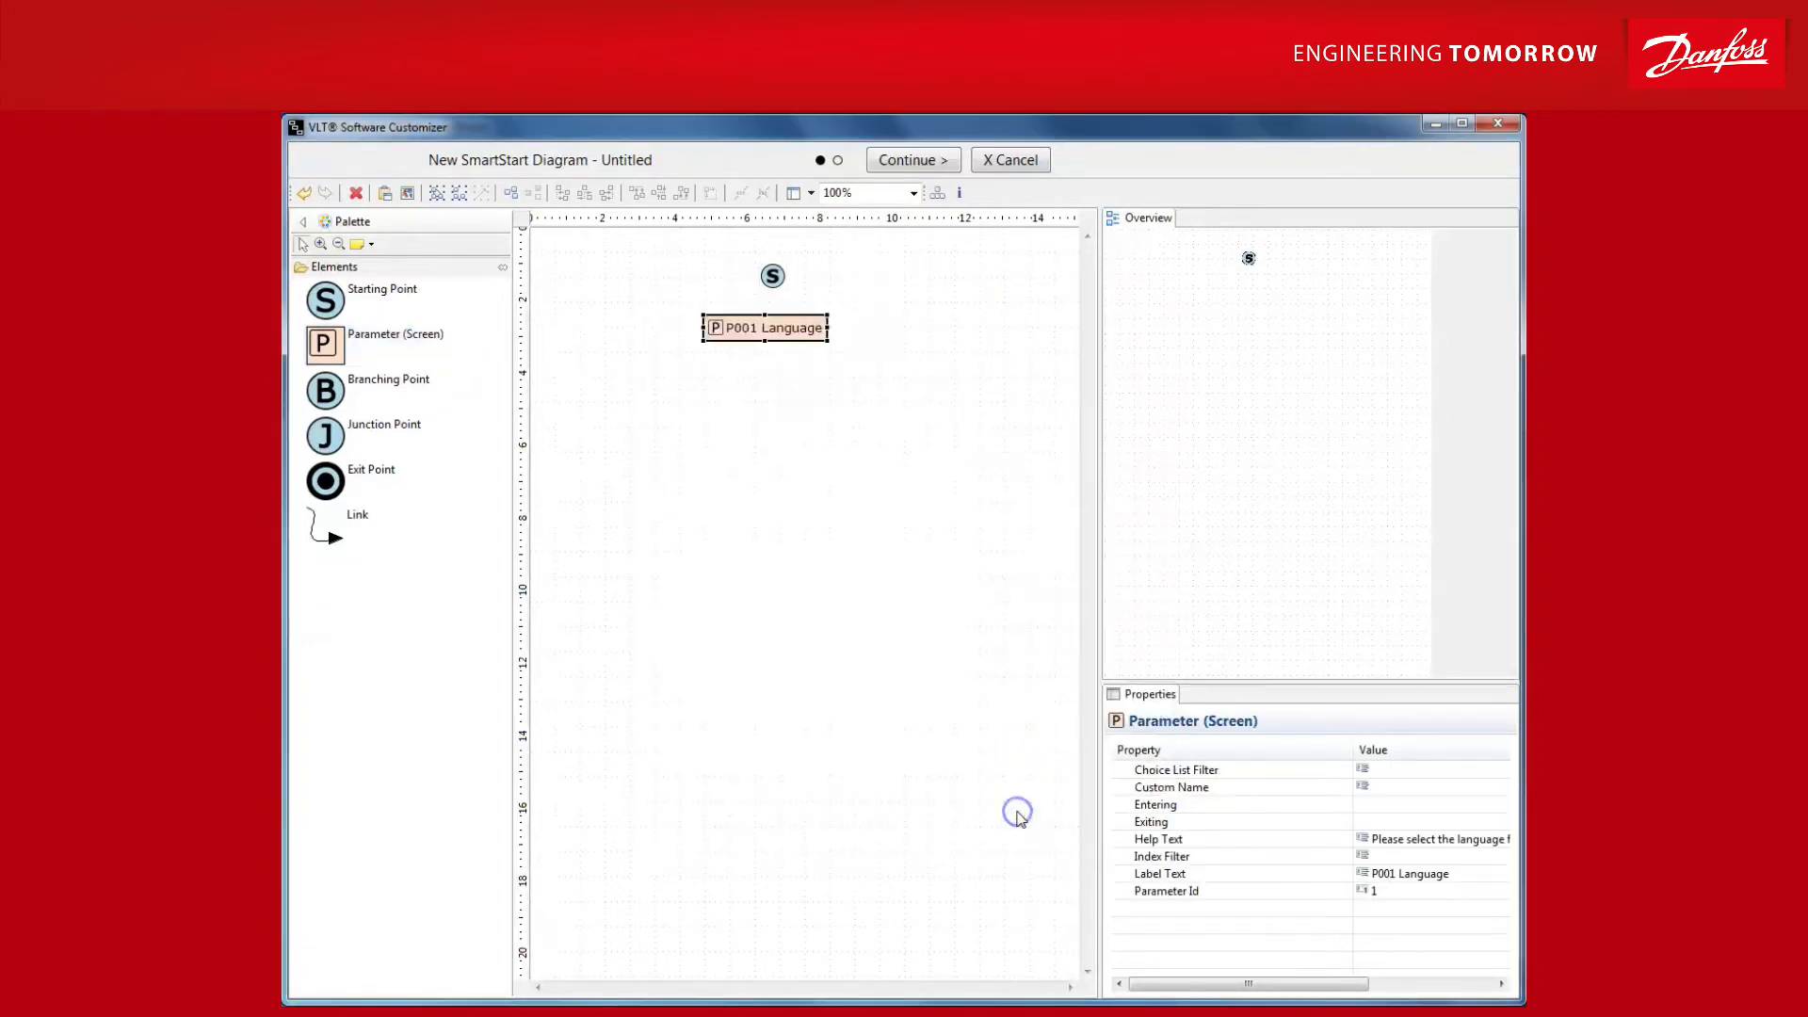
pyautogui.moveTo(393, 336)
pyautogui.mouseDown()
pyautogui.moveTo(682, 392)
pyautogui.moveTo(710, 377)
pyautogui.mouseUp()
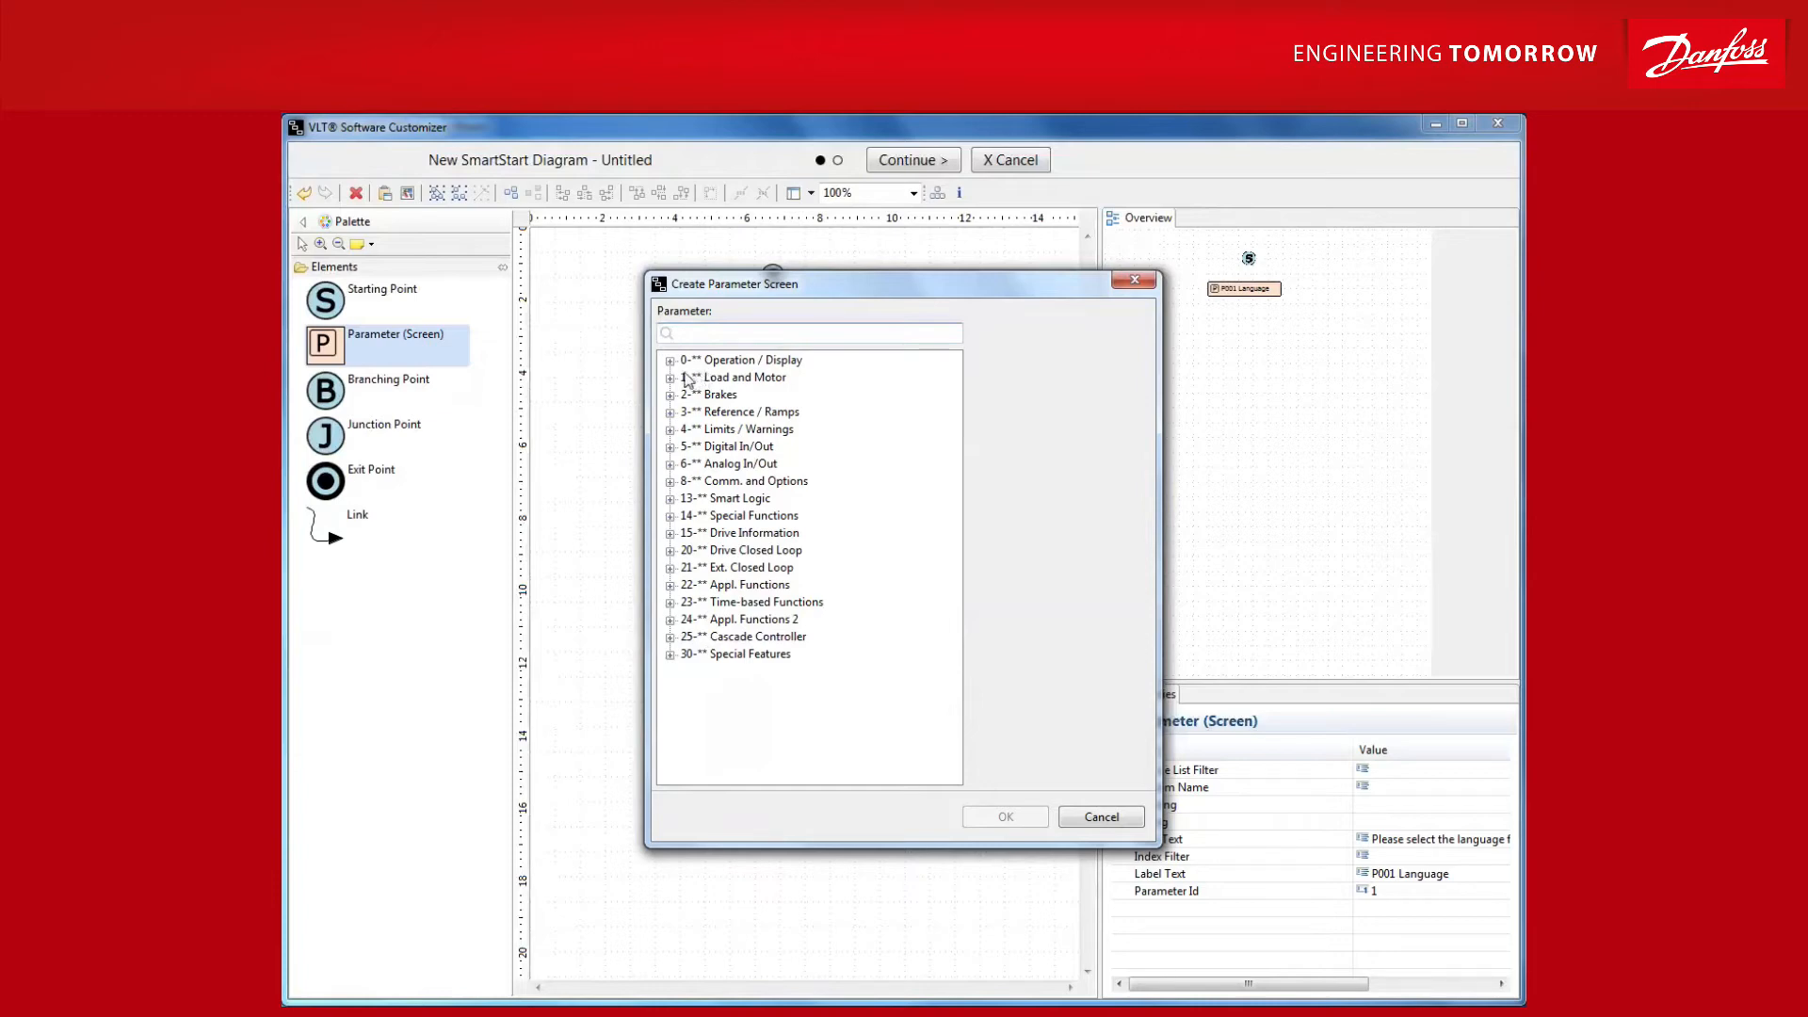
# Add P120 Motor Power [kW] and P122 Motor Voltage parameter screens from 1-2* Motor Data
pyautogui.click(670, 378)
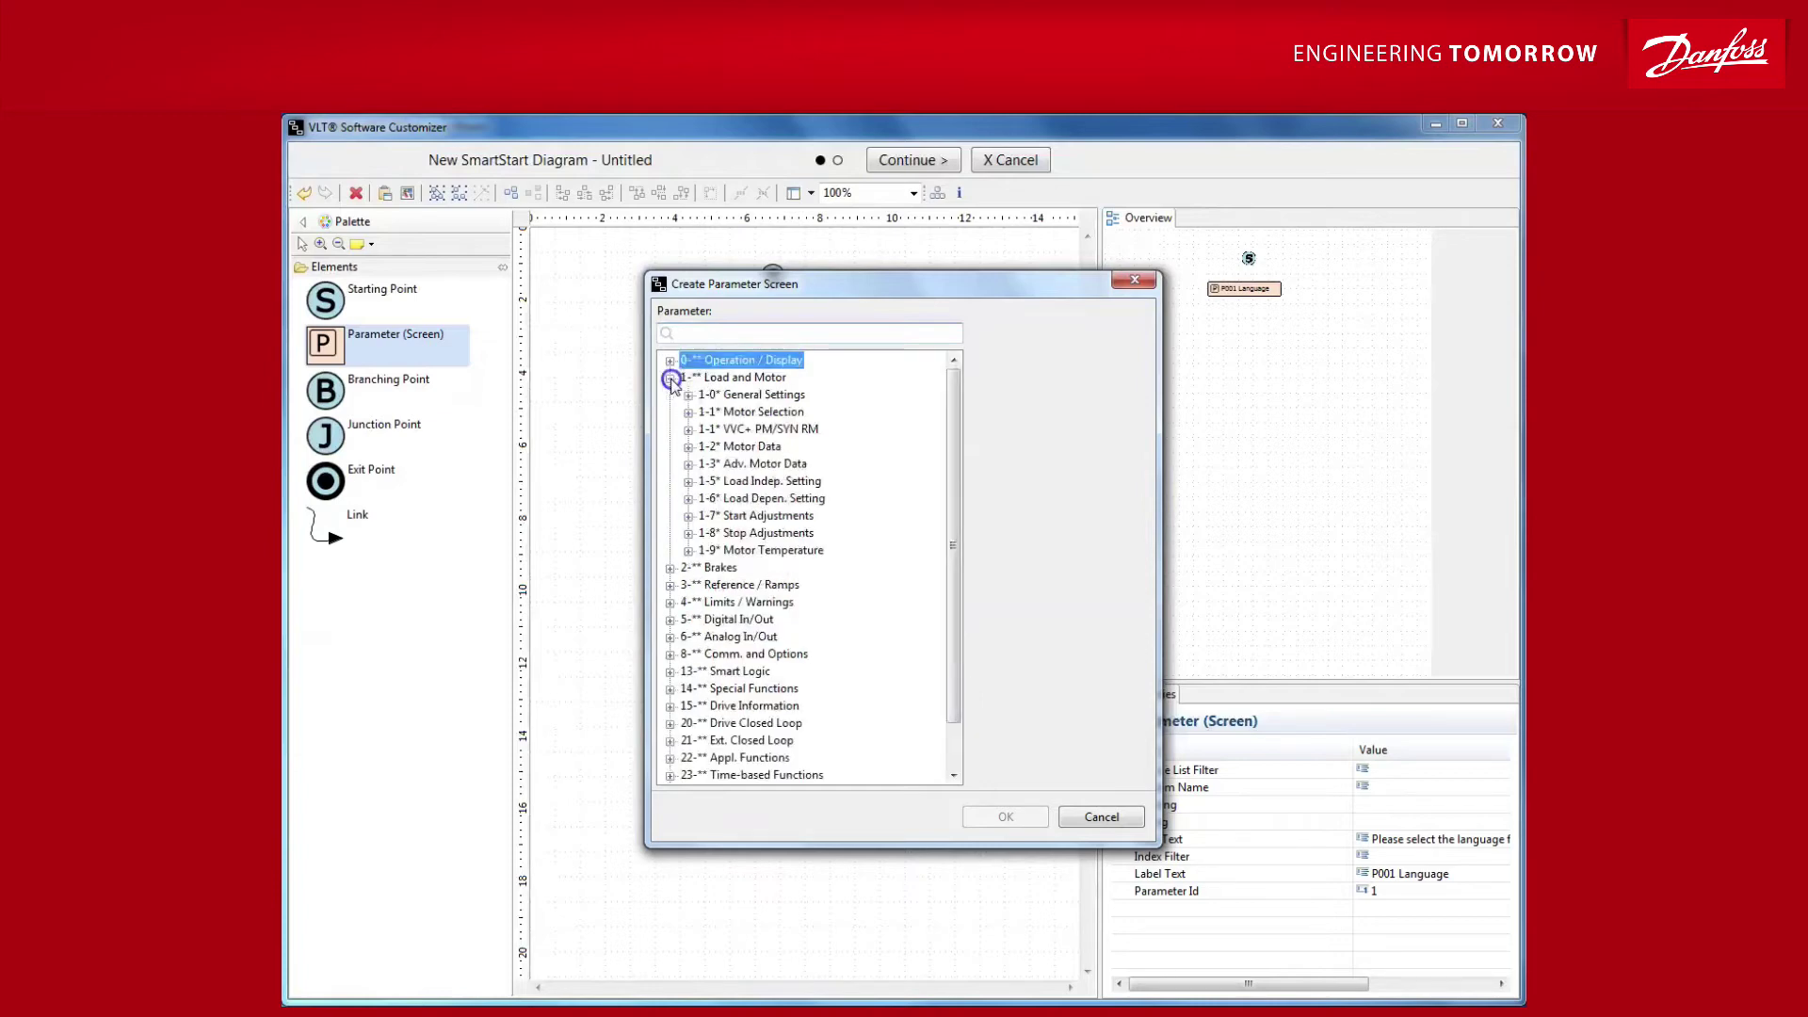
pyautogui.doubleClick(741, 447)
pyautogui.click(777, 463)
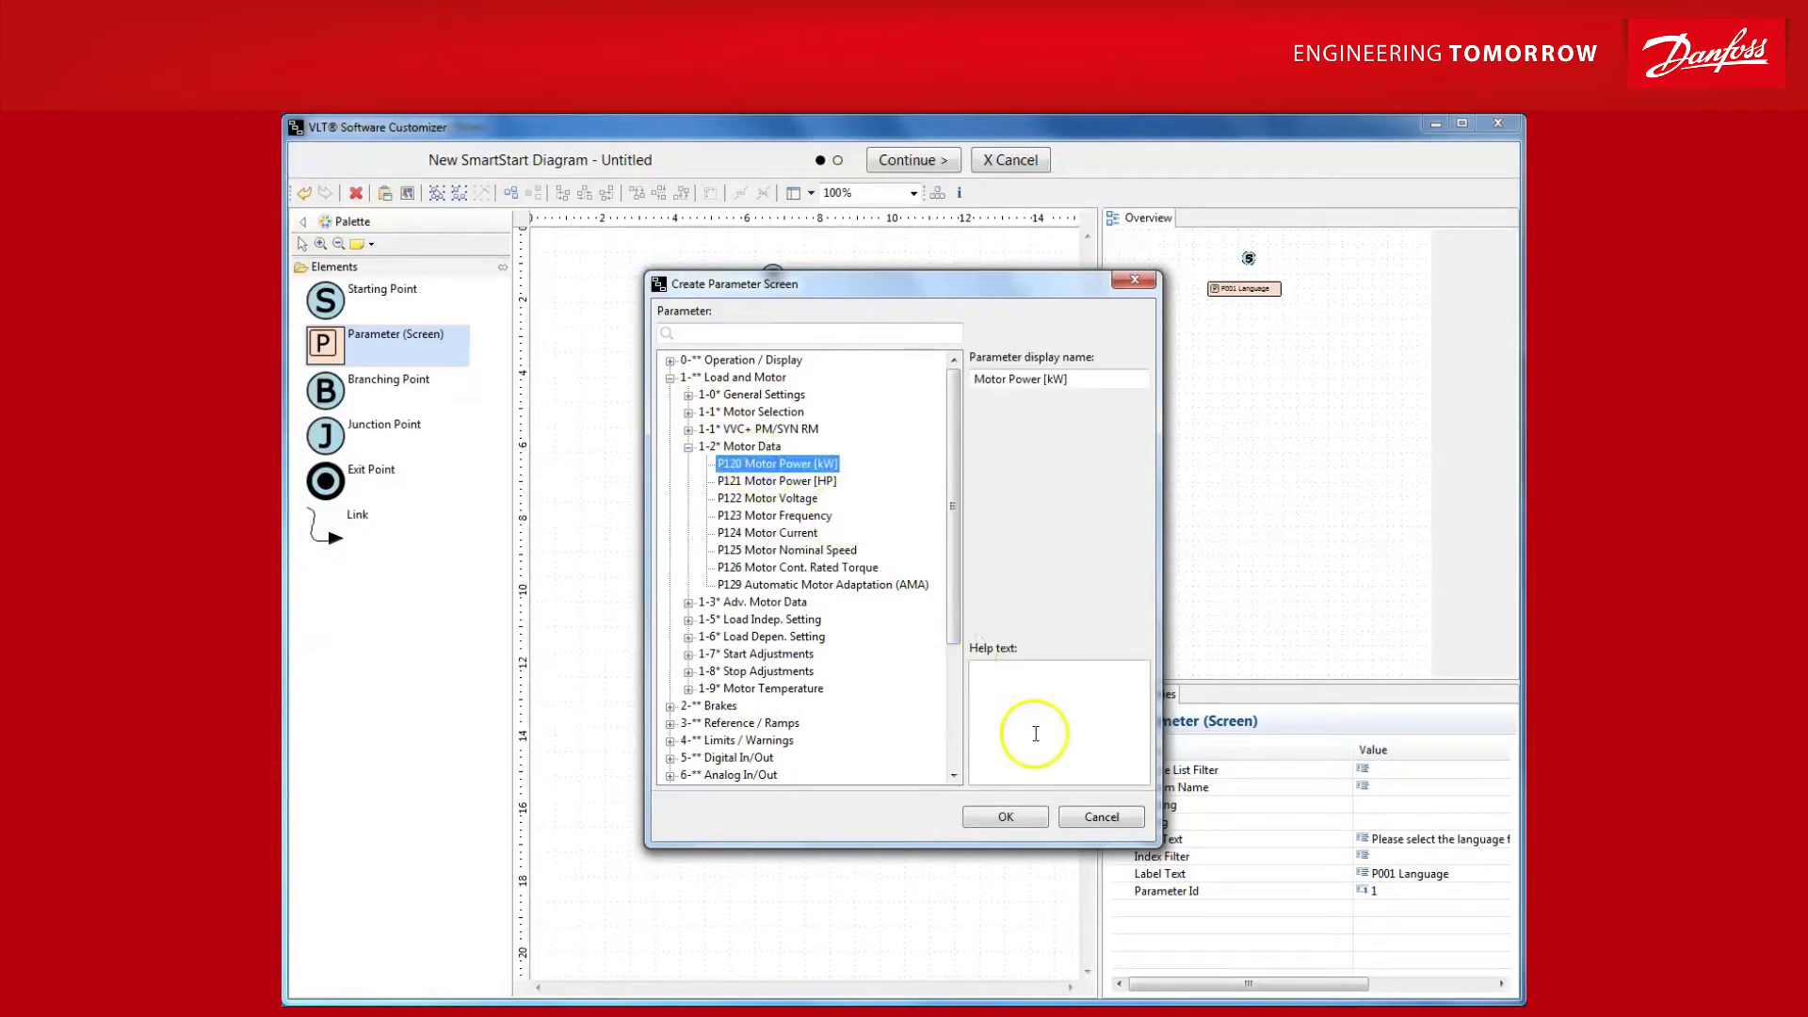
pyautogui.click(1006, 816)
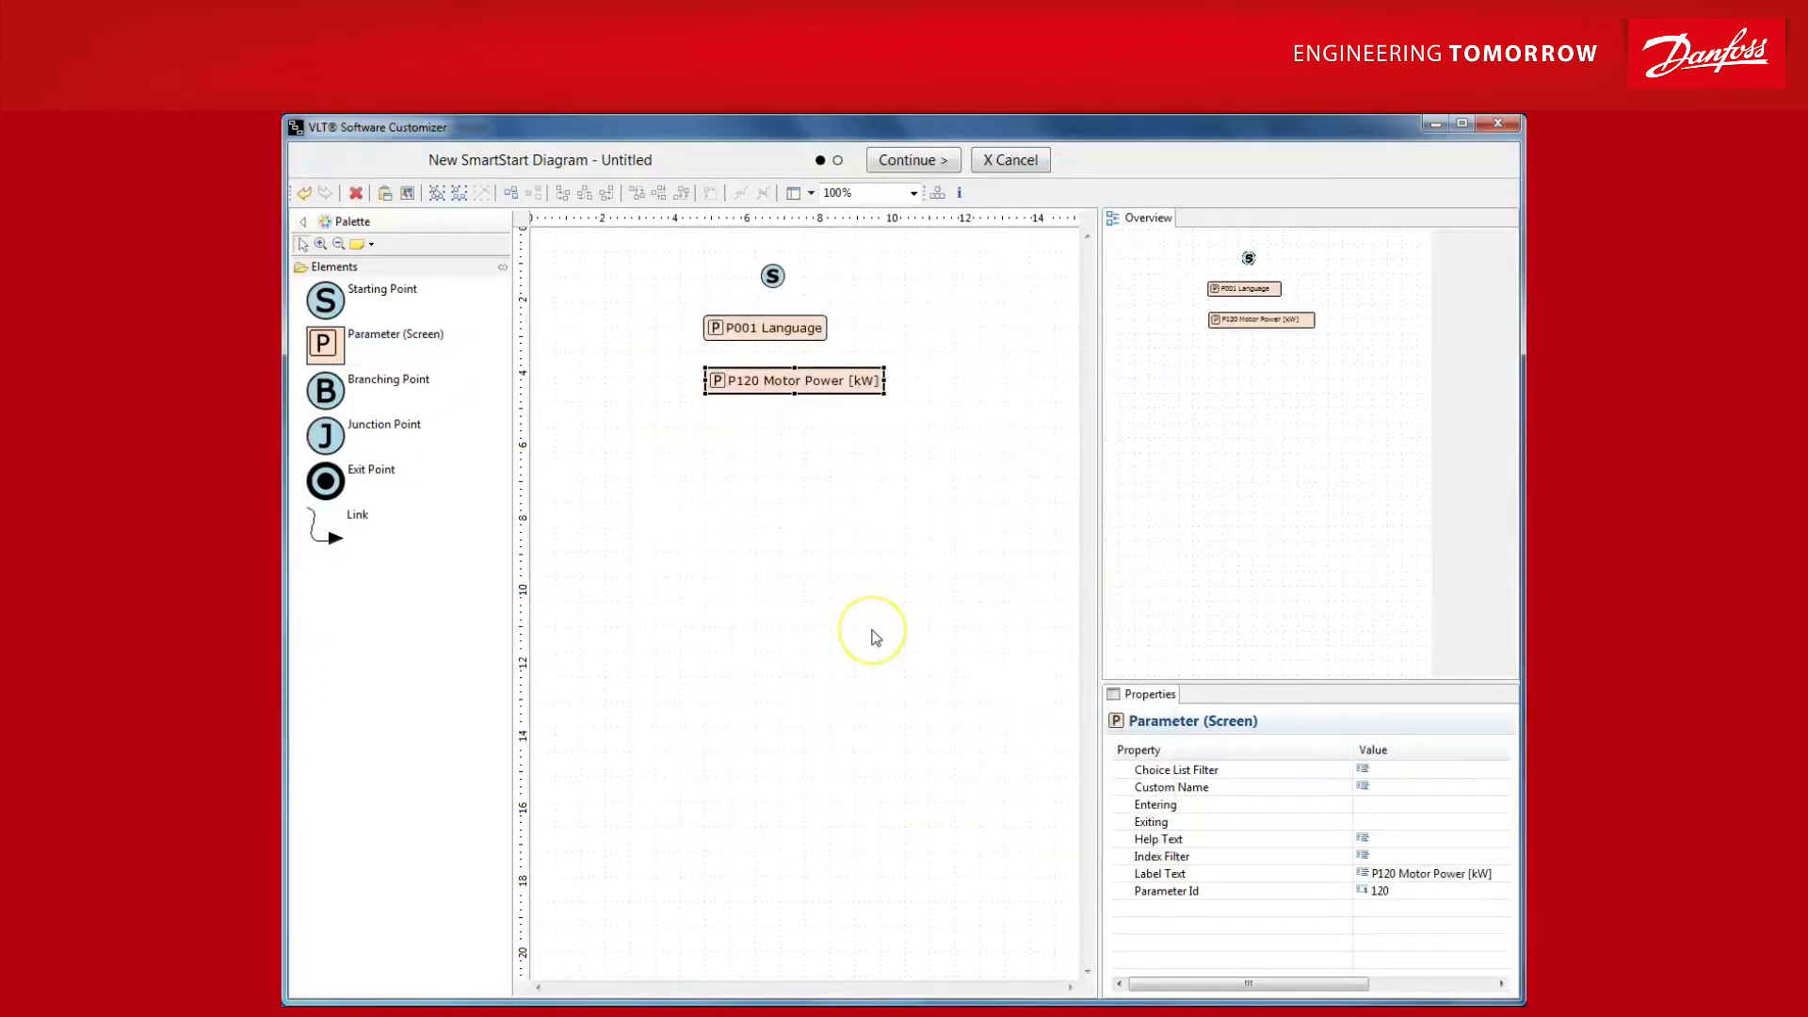
pyautogui.moveTo(324, 345)
pyautogui.mouseDown()
pyautogui.moveTo(593, 558)
pyautogui.moveTo(579, 464)
pyautogui.mouseUp()
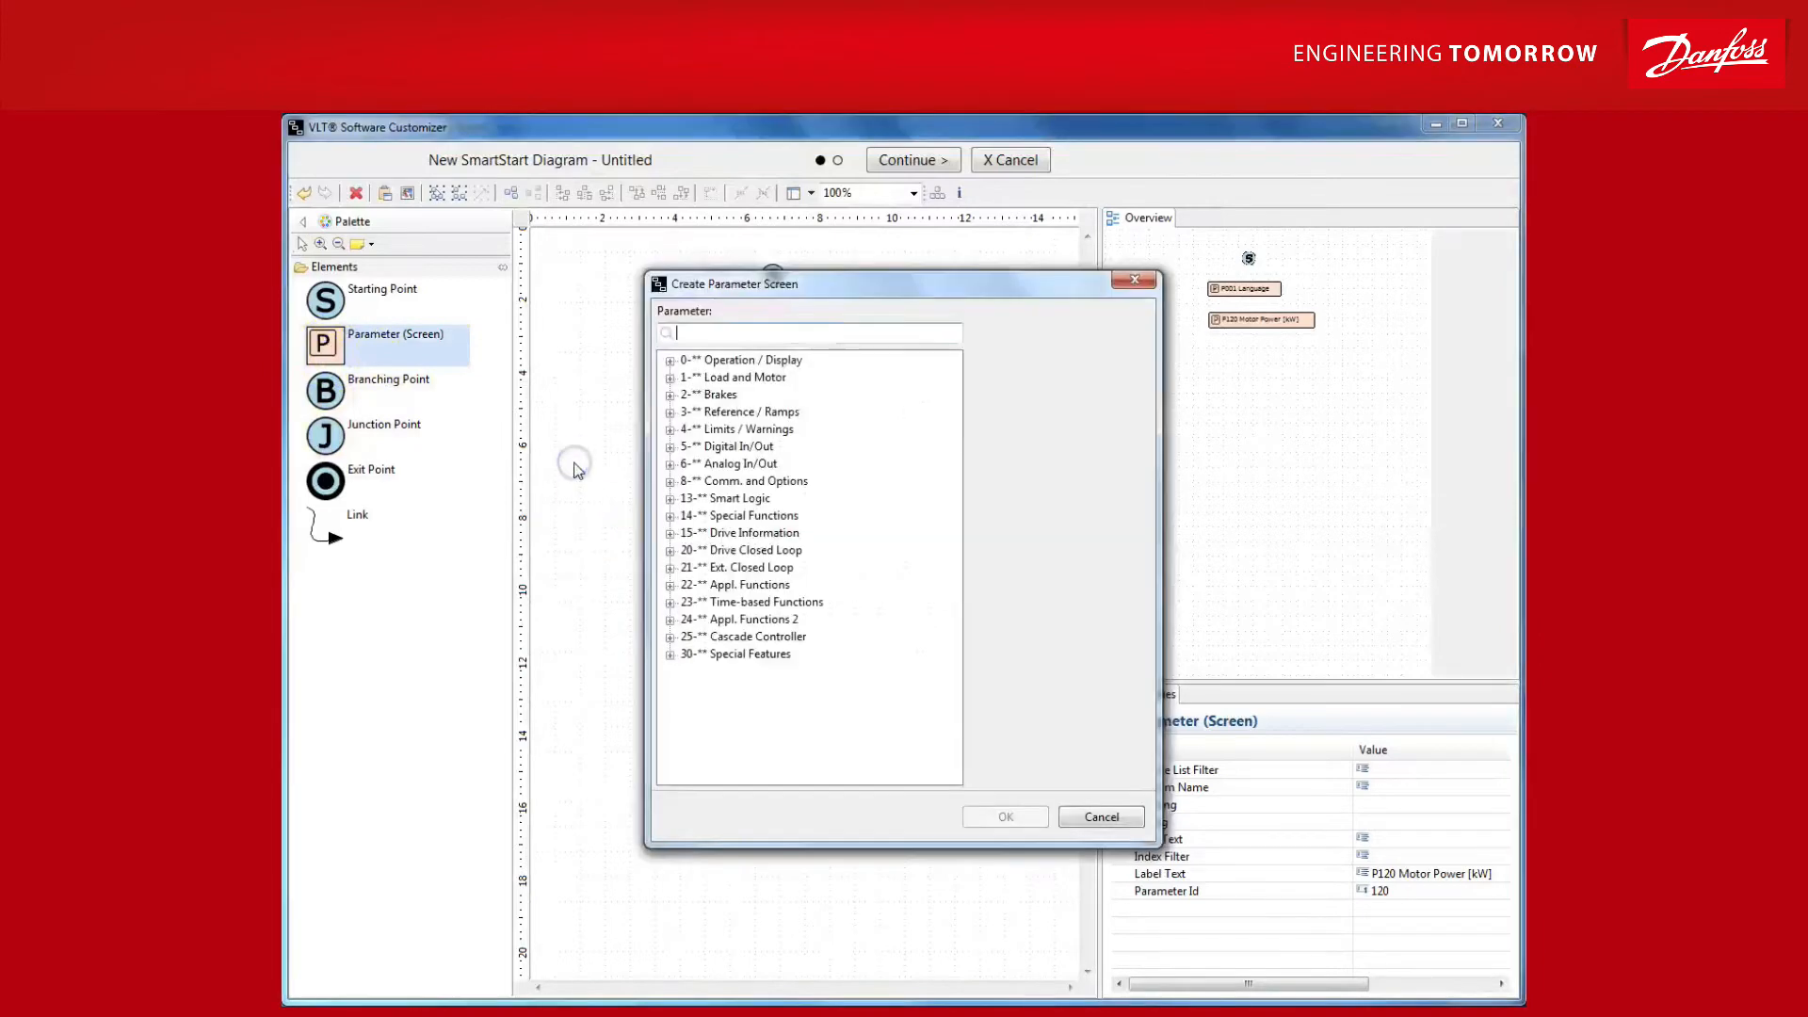
pyautogui.click(745, 379)
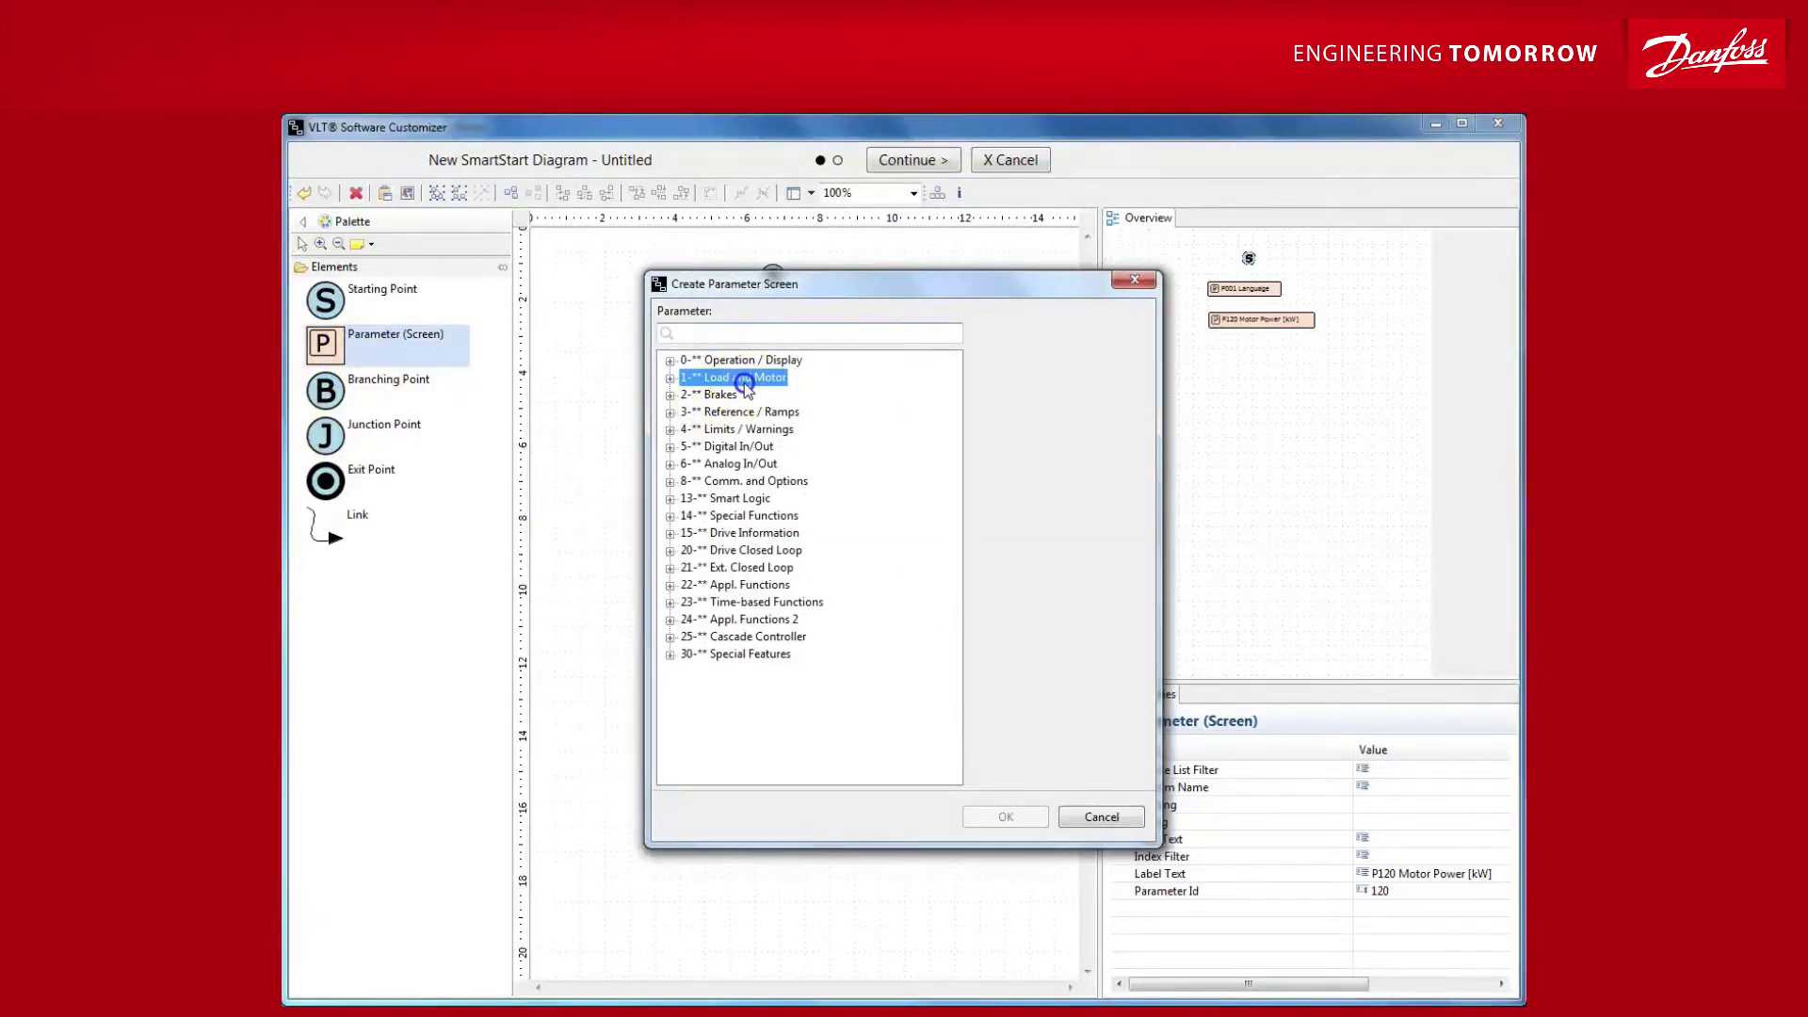
pyautogui.doubleClick(744, 378)
pyautogui.doubleClick(742, 446)
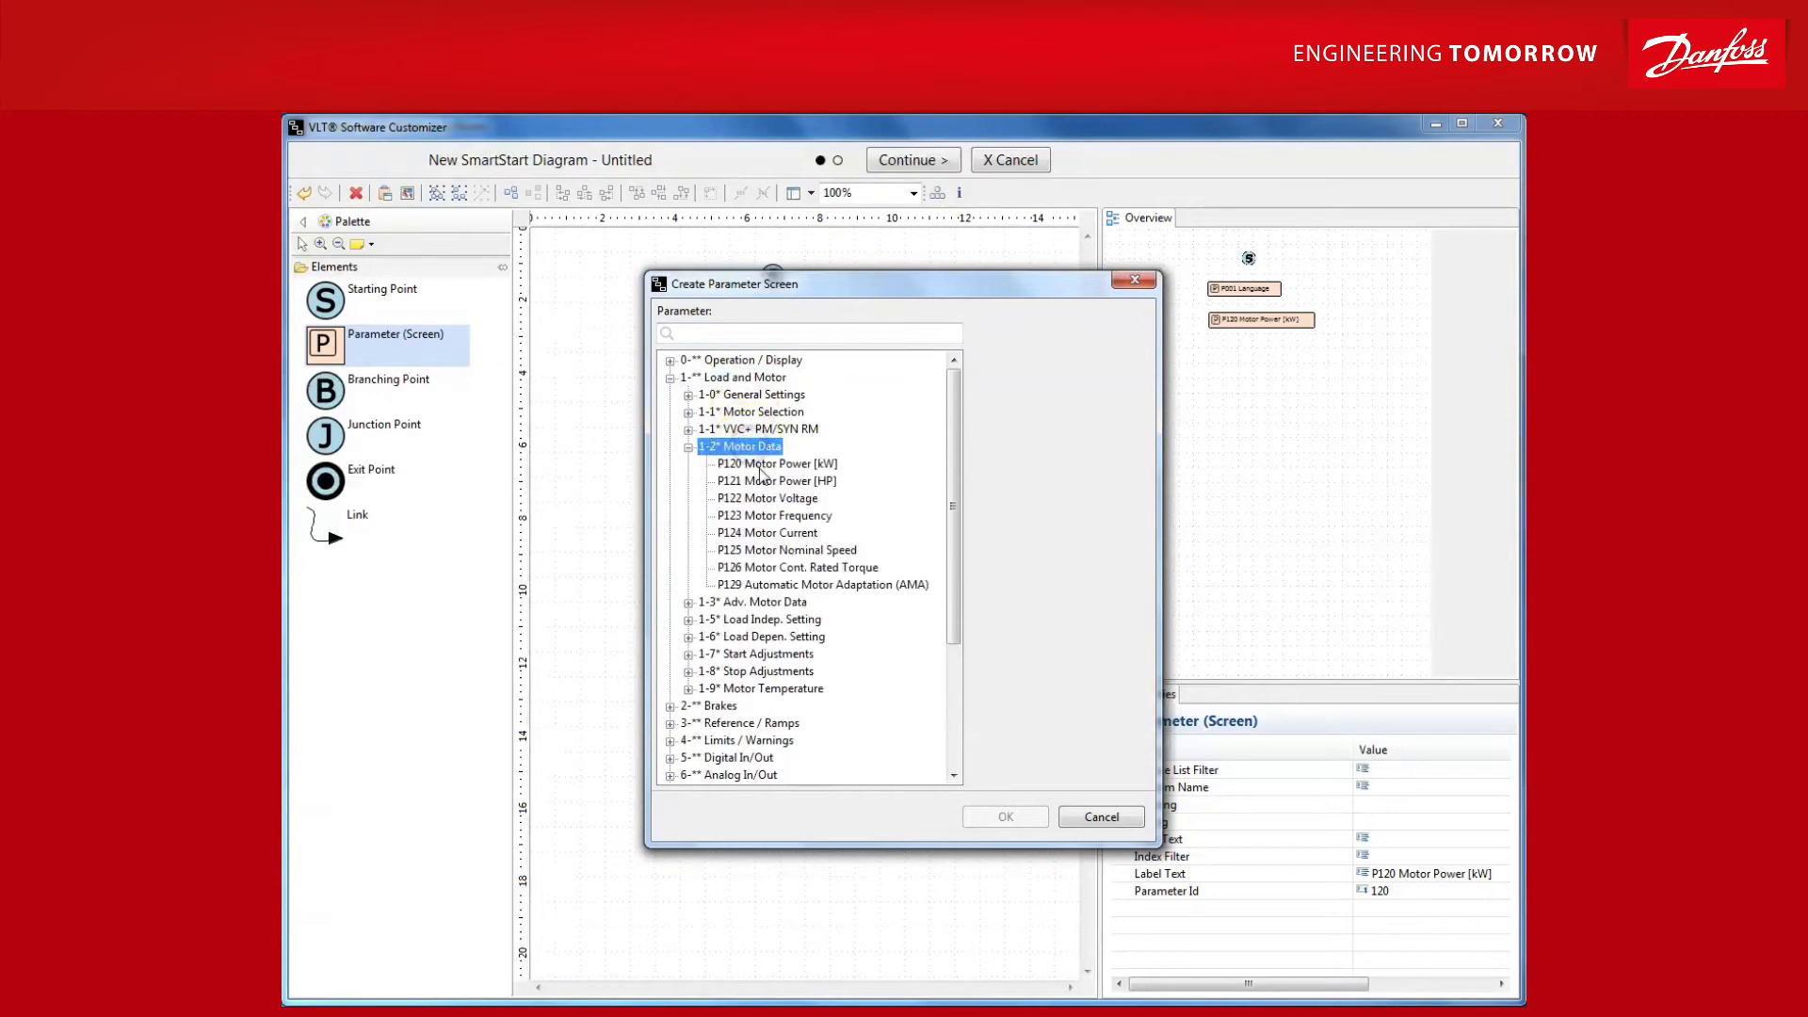
pyautogui.doubleClick(767, 498)
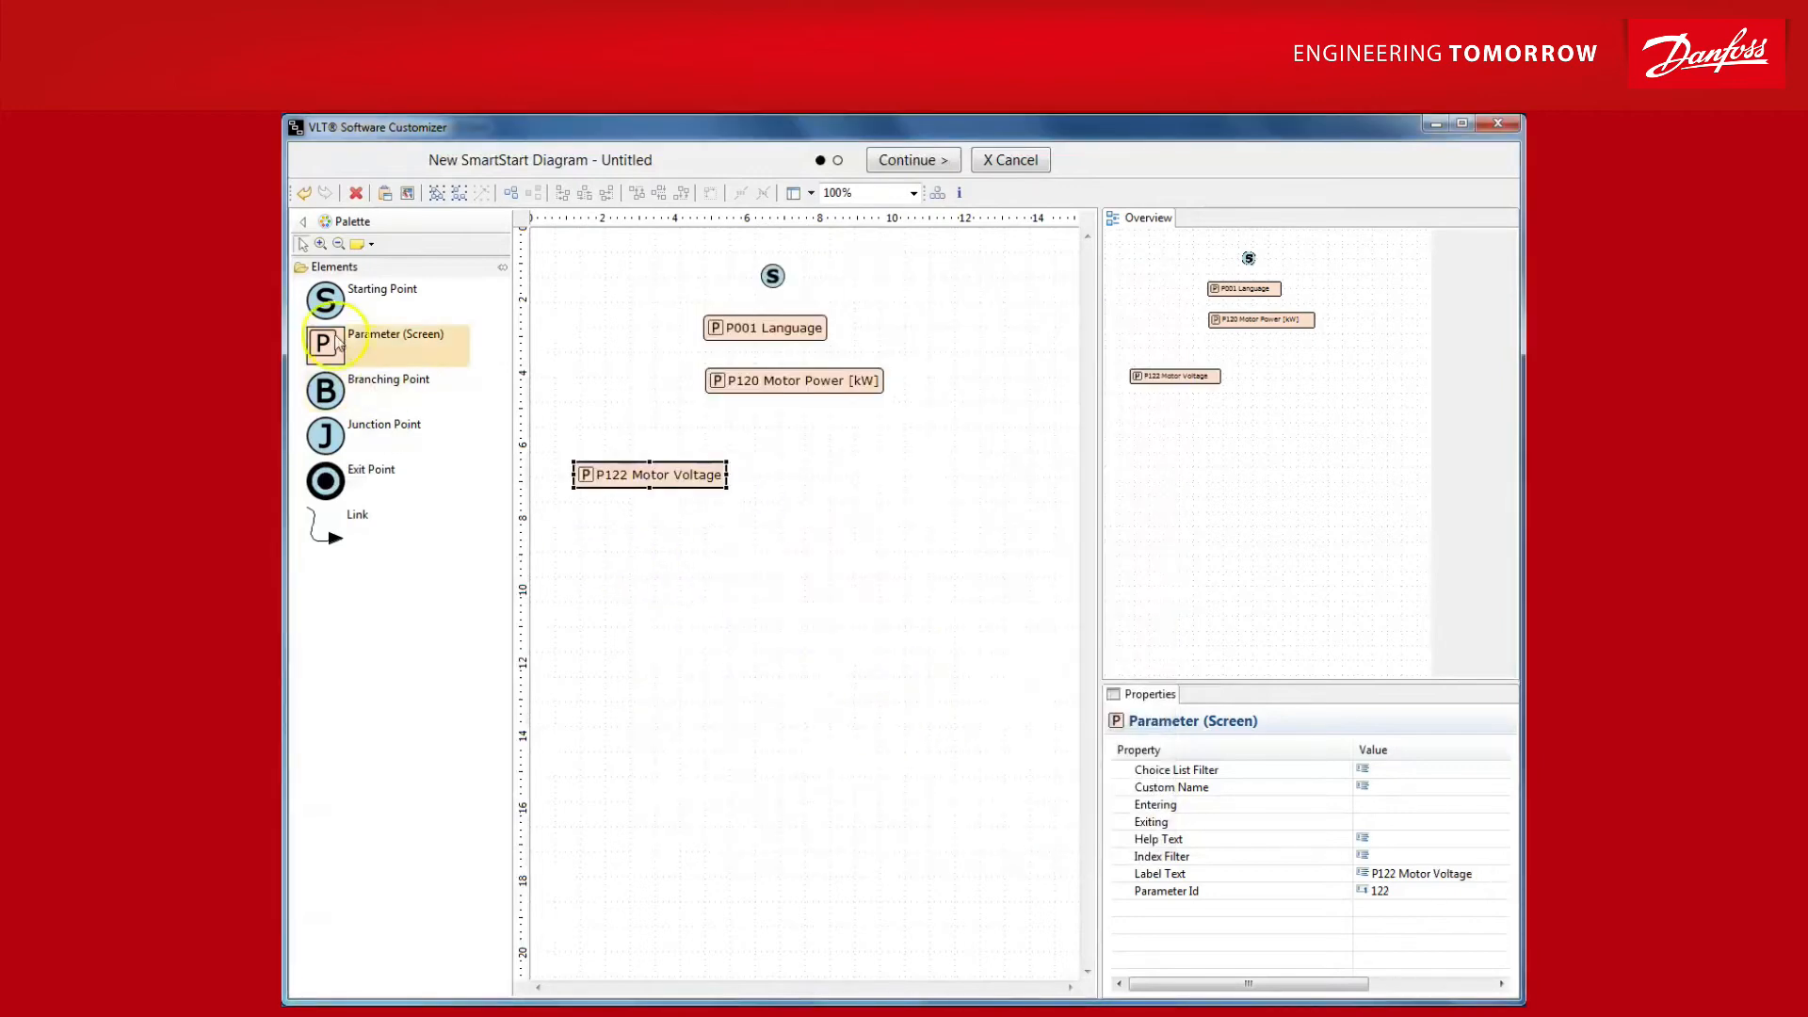
# Add P123 Motor Frequency, P124 Motor Current and P125 Motor Nominal Speed parameter screens
pyautogui.click(576, 545)
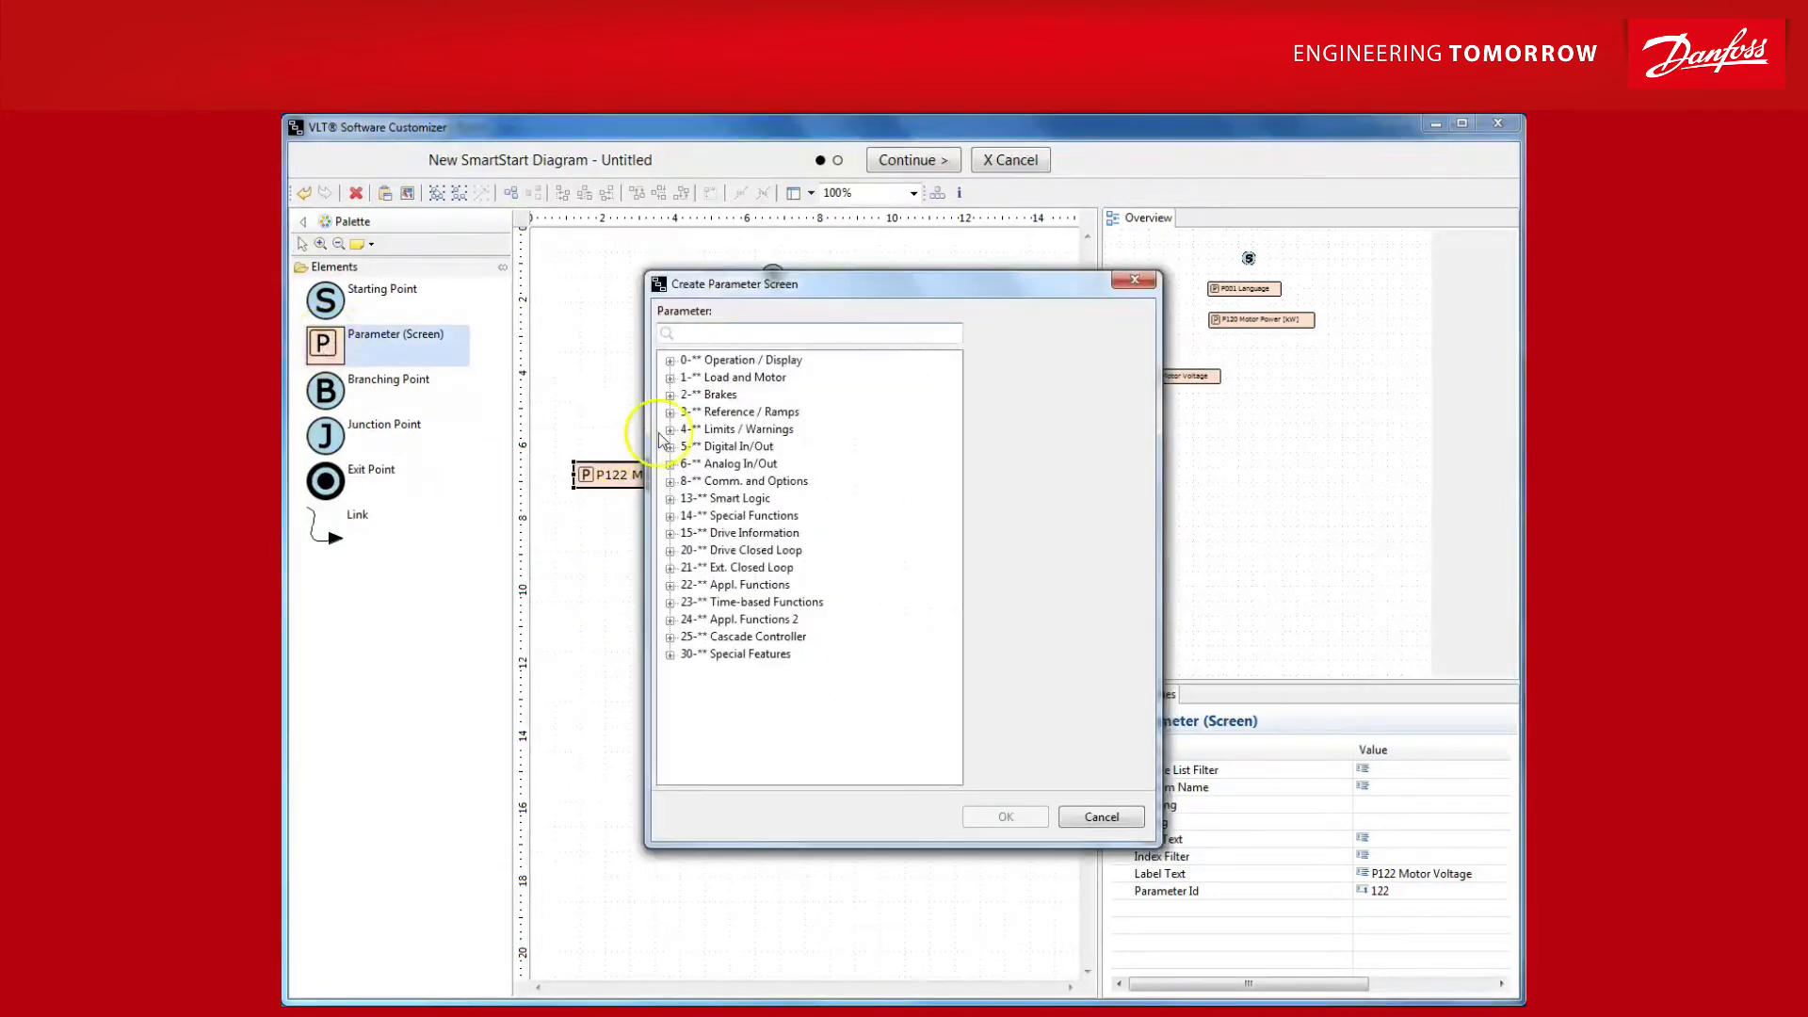
pyautogui.doubleClick(744, 379)
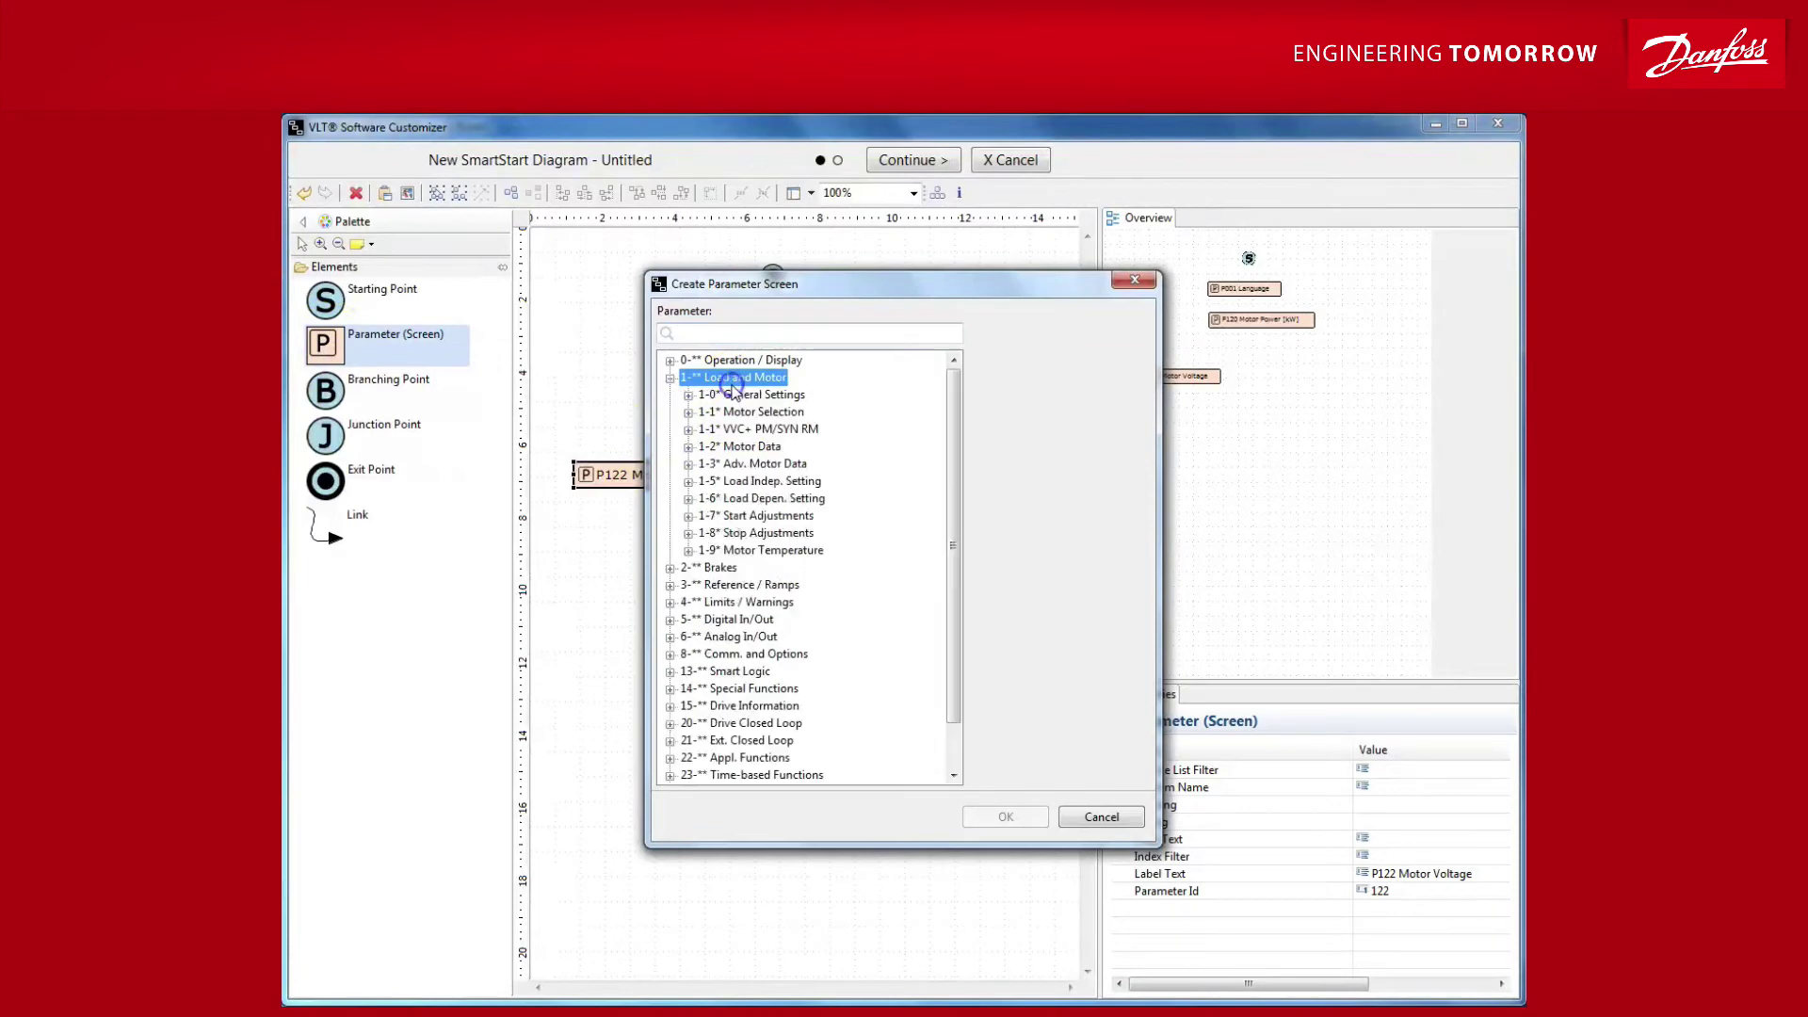
pyautogui.doubleClick(739, 449)
pyautogui.doubleClick(800, 487)
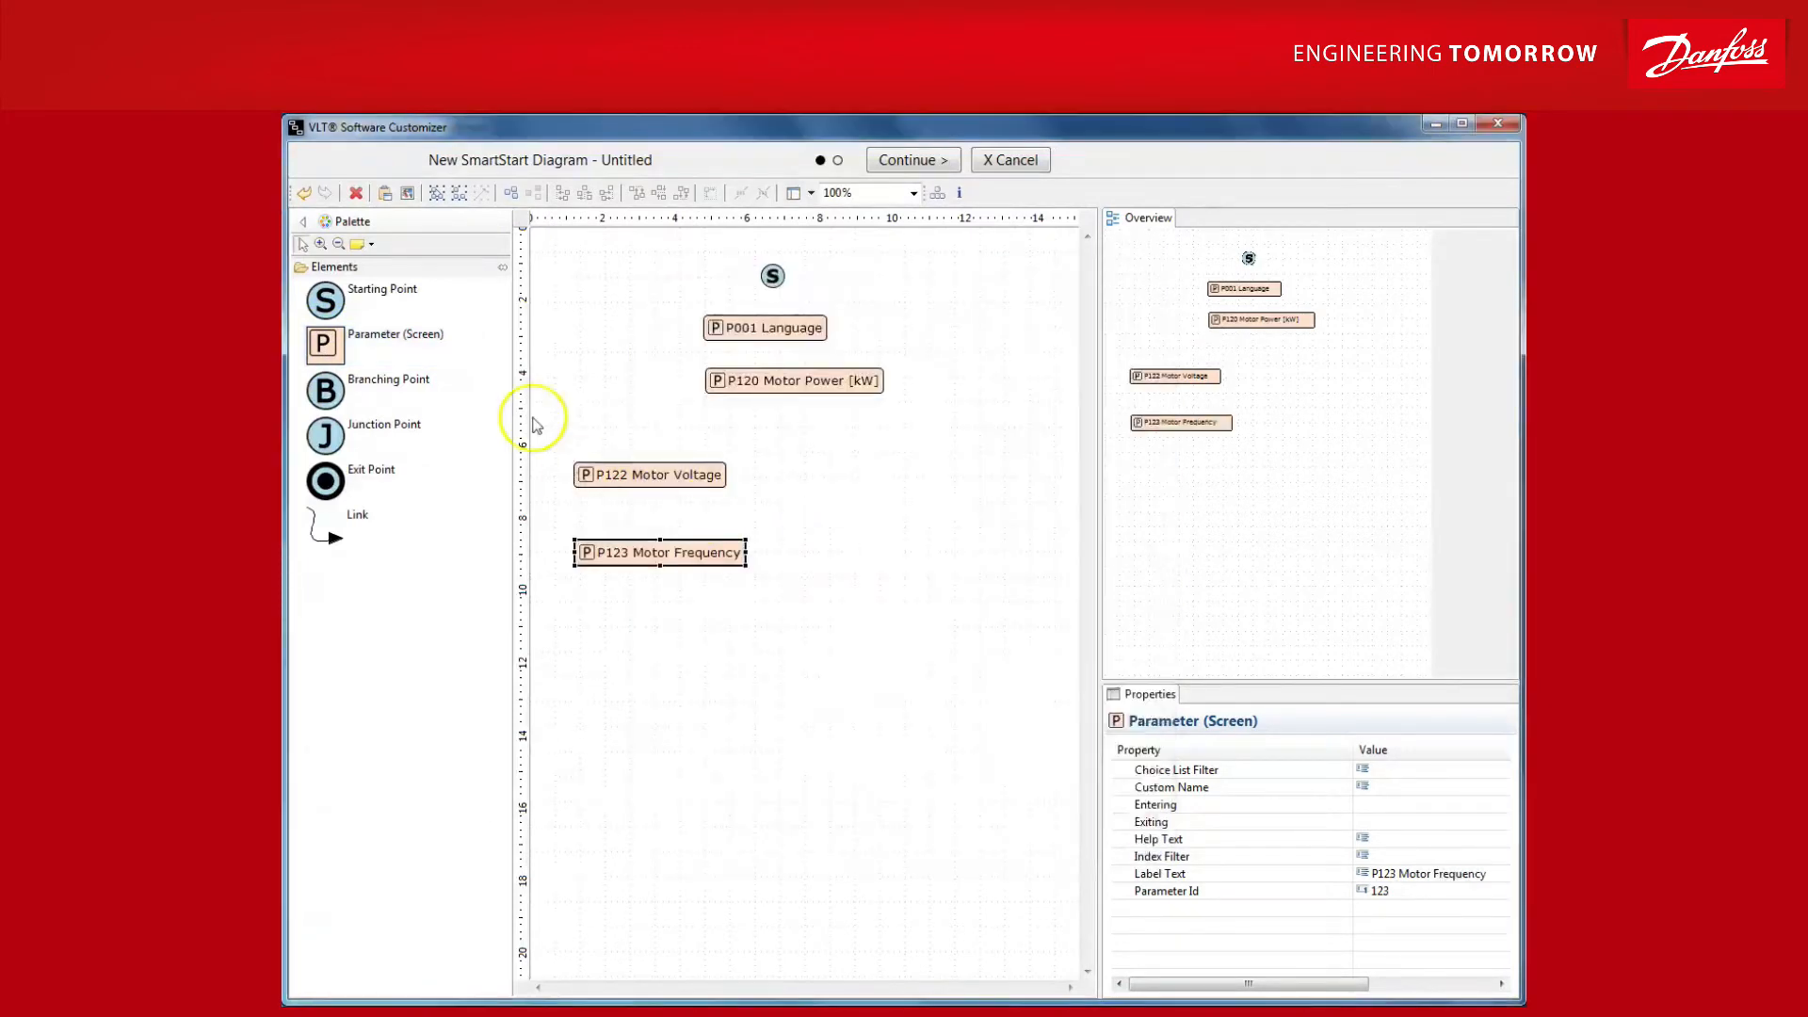
pyautogui.click(381, 337)
pyautogui.click(580, 623)
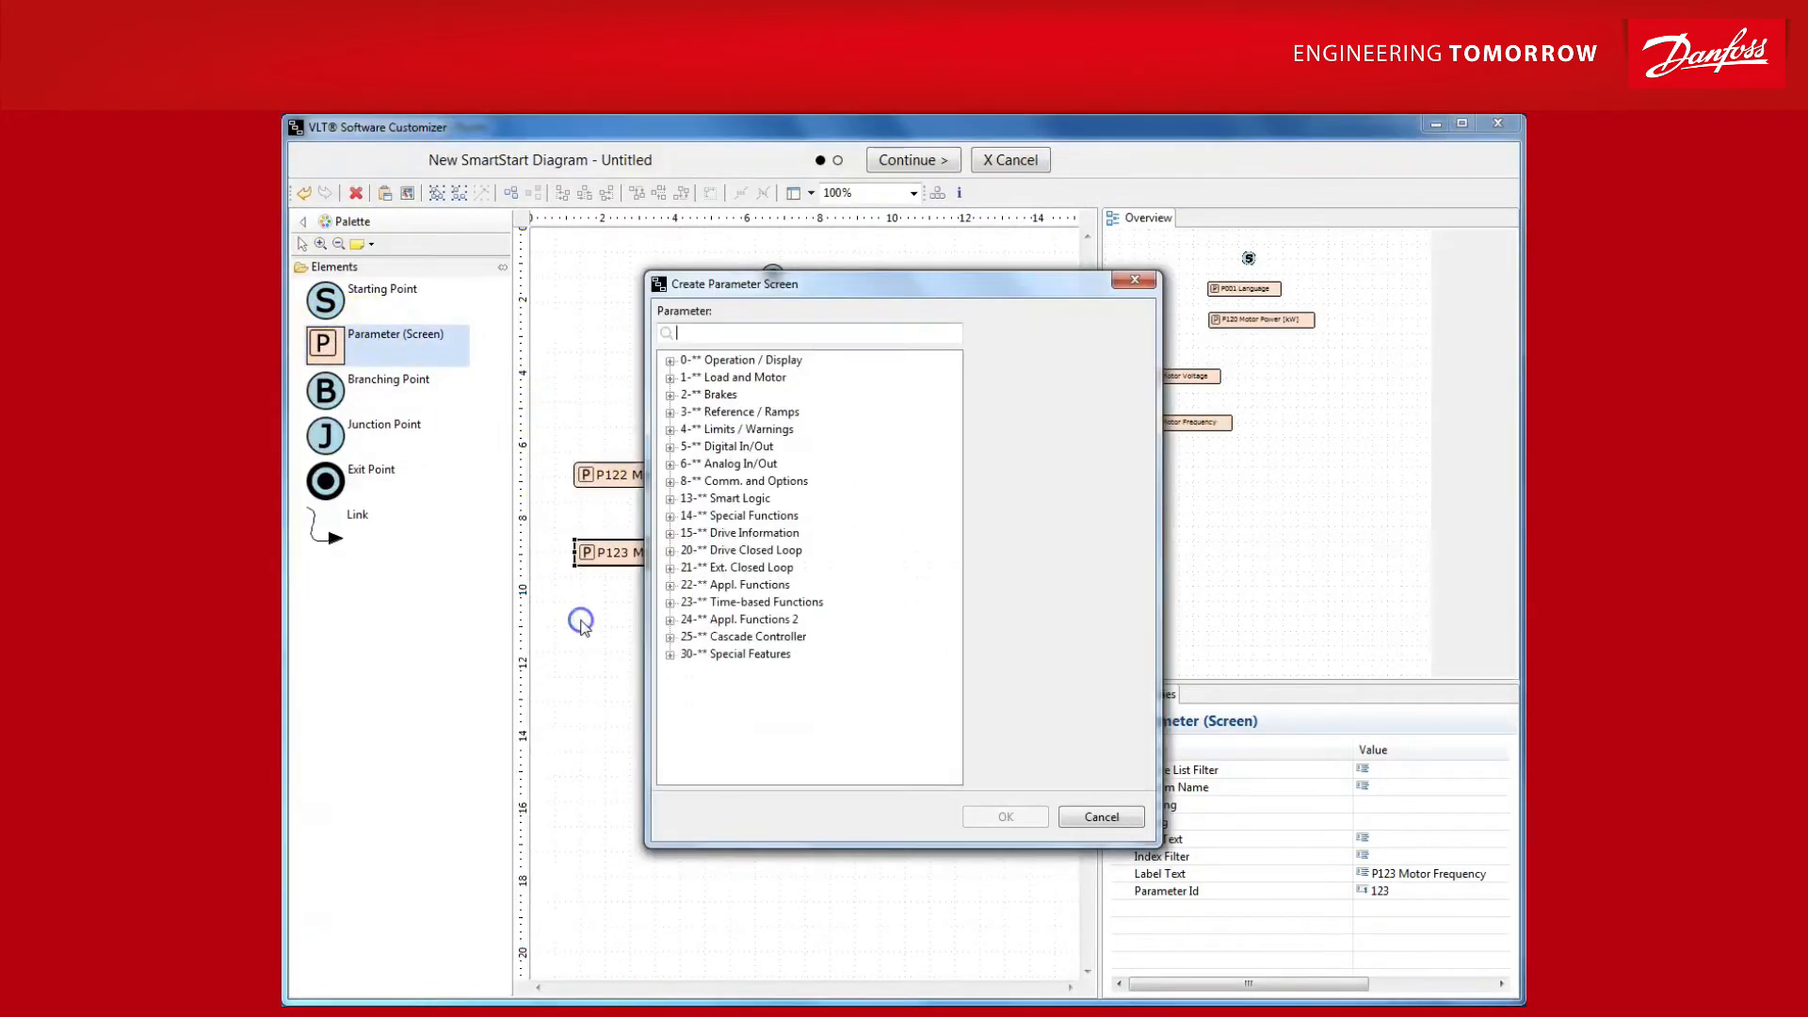
pyautogui.doubleClick(735, 377)
pyautogui.doubleClick(741, 446)
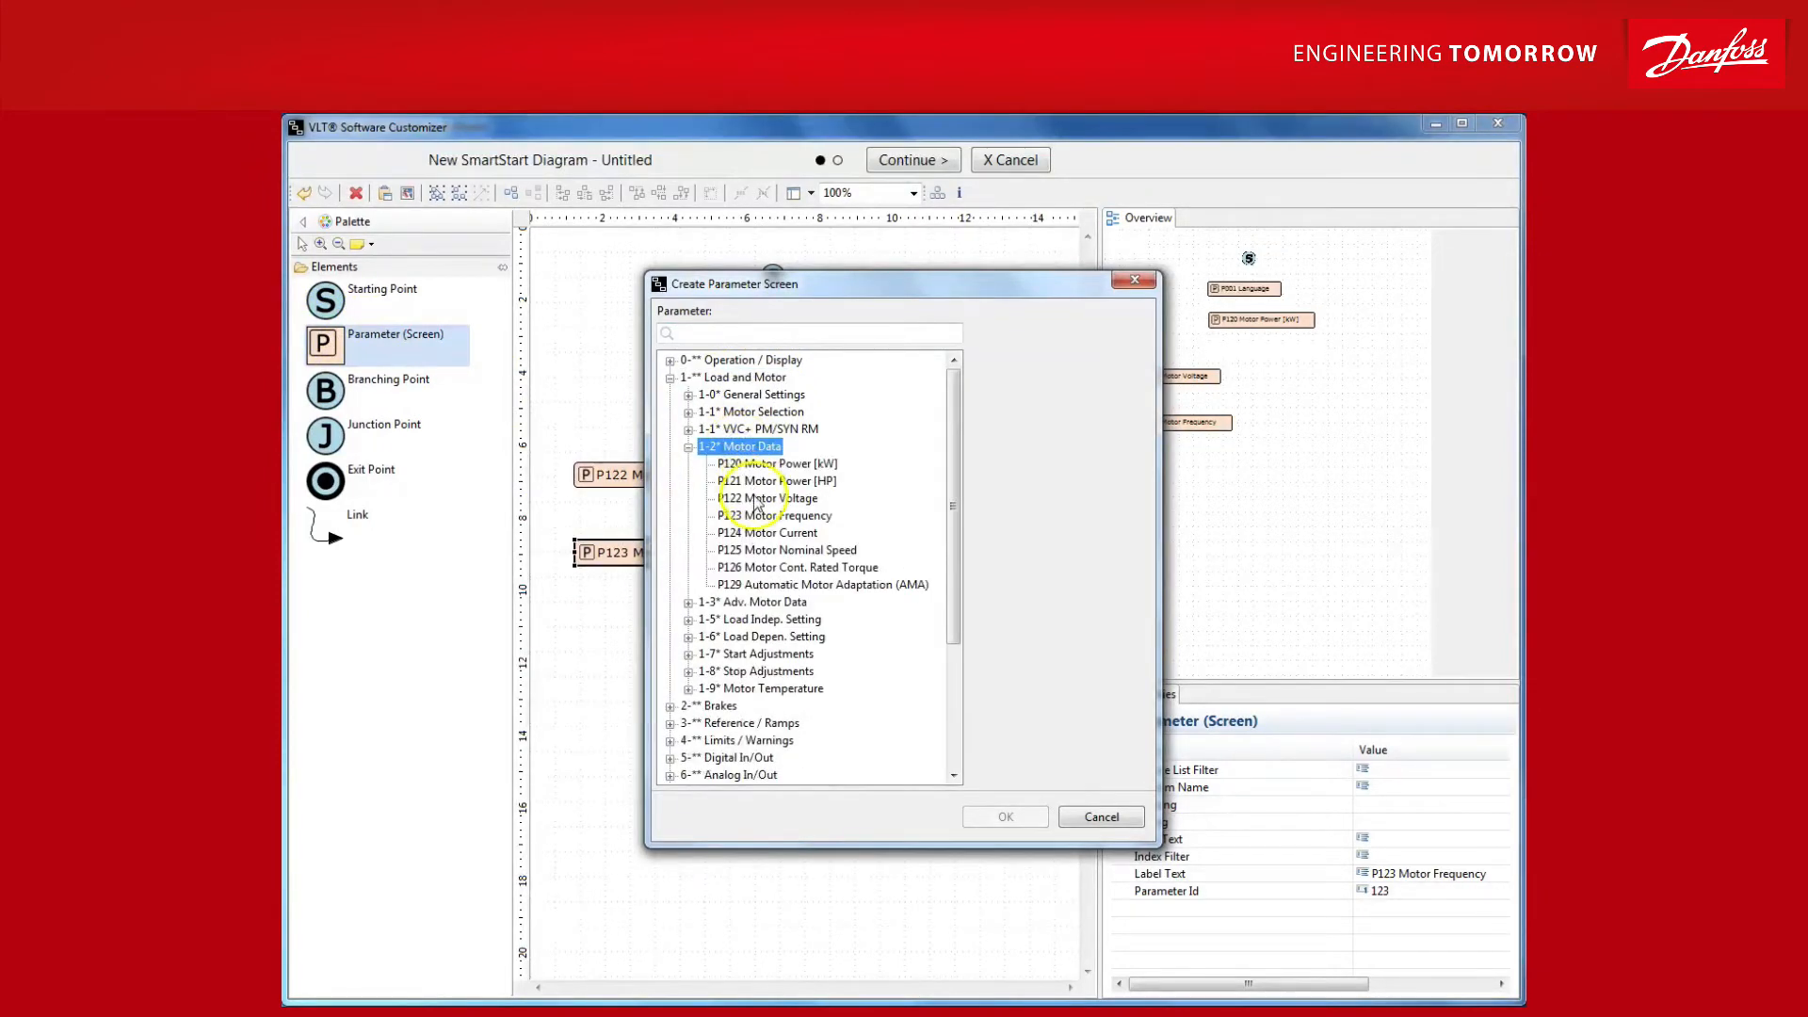
pyautogui.doubleClick(767, 532)
pyautogui.click(381, 338)
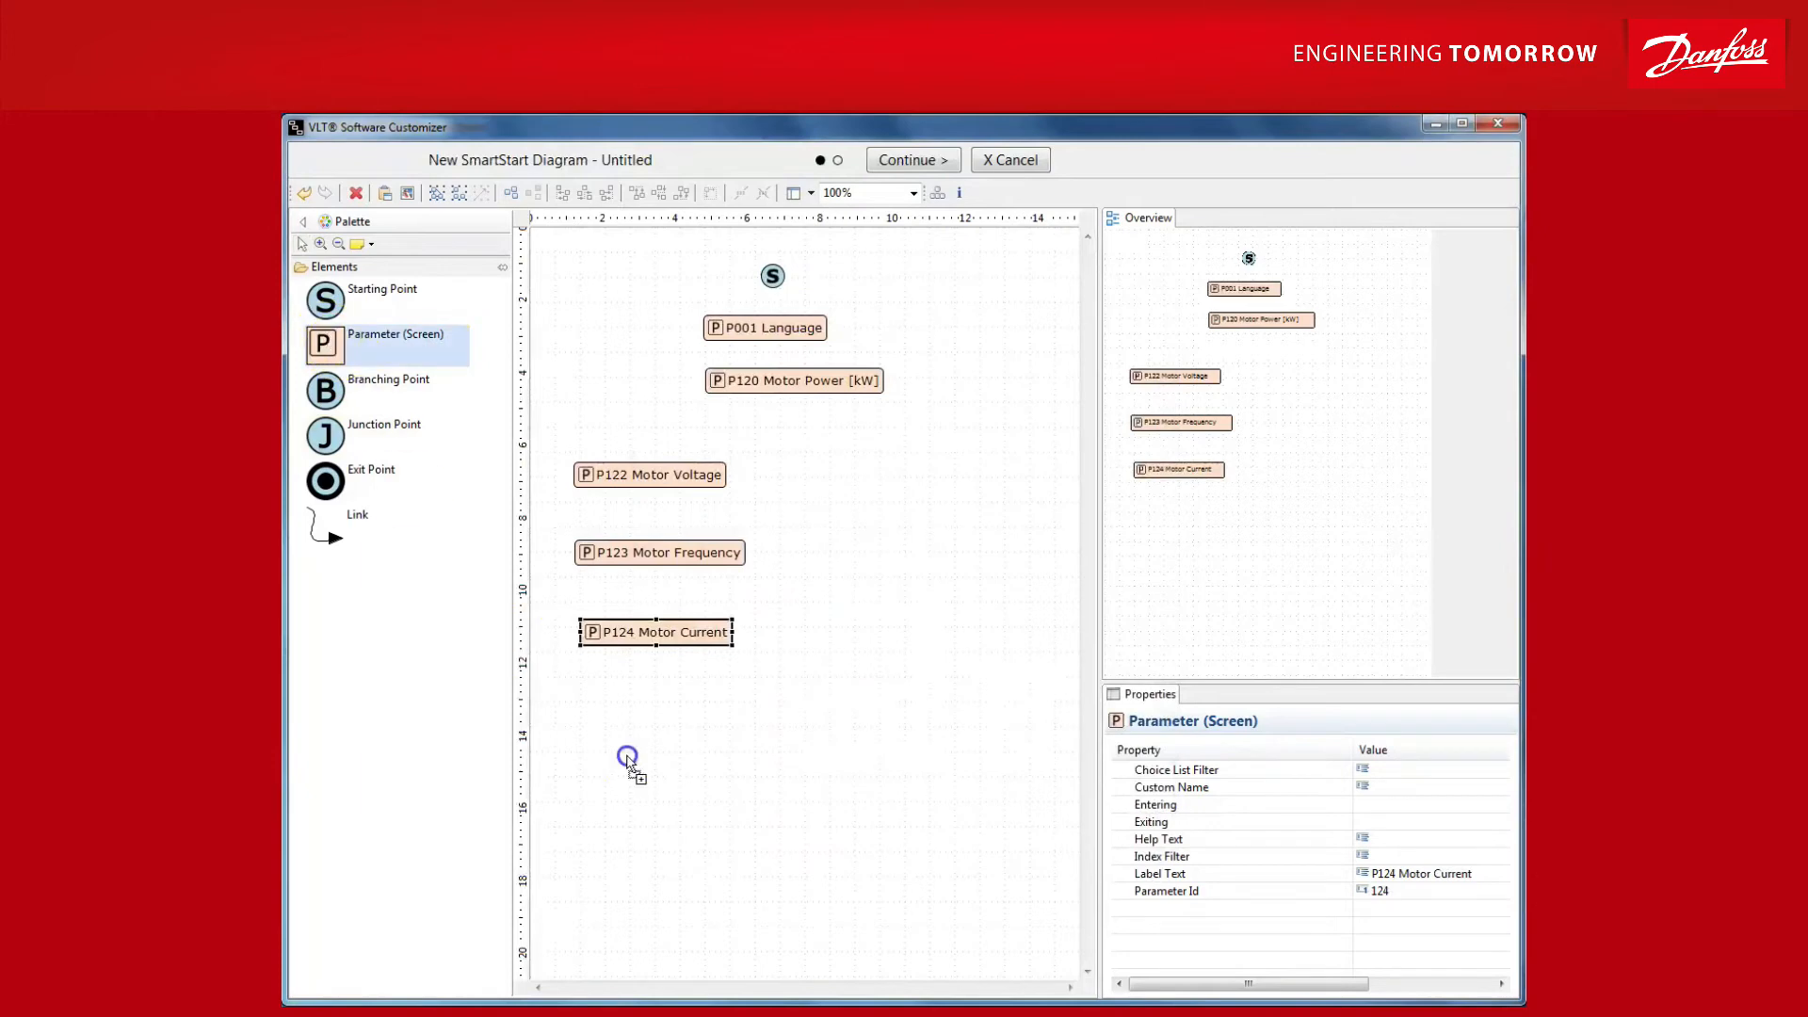
pyautogui.click(583, 695)
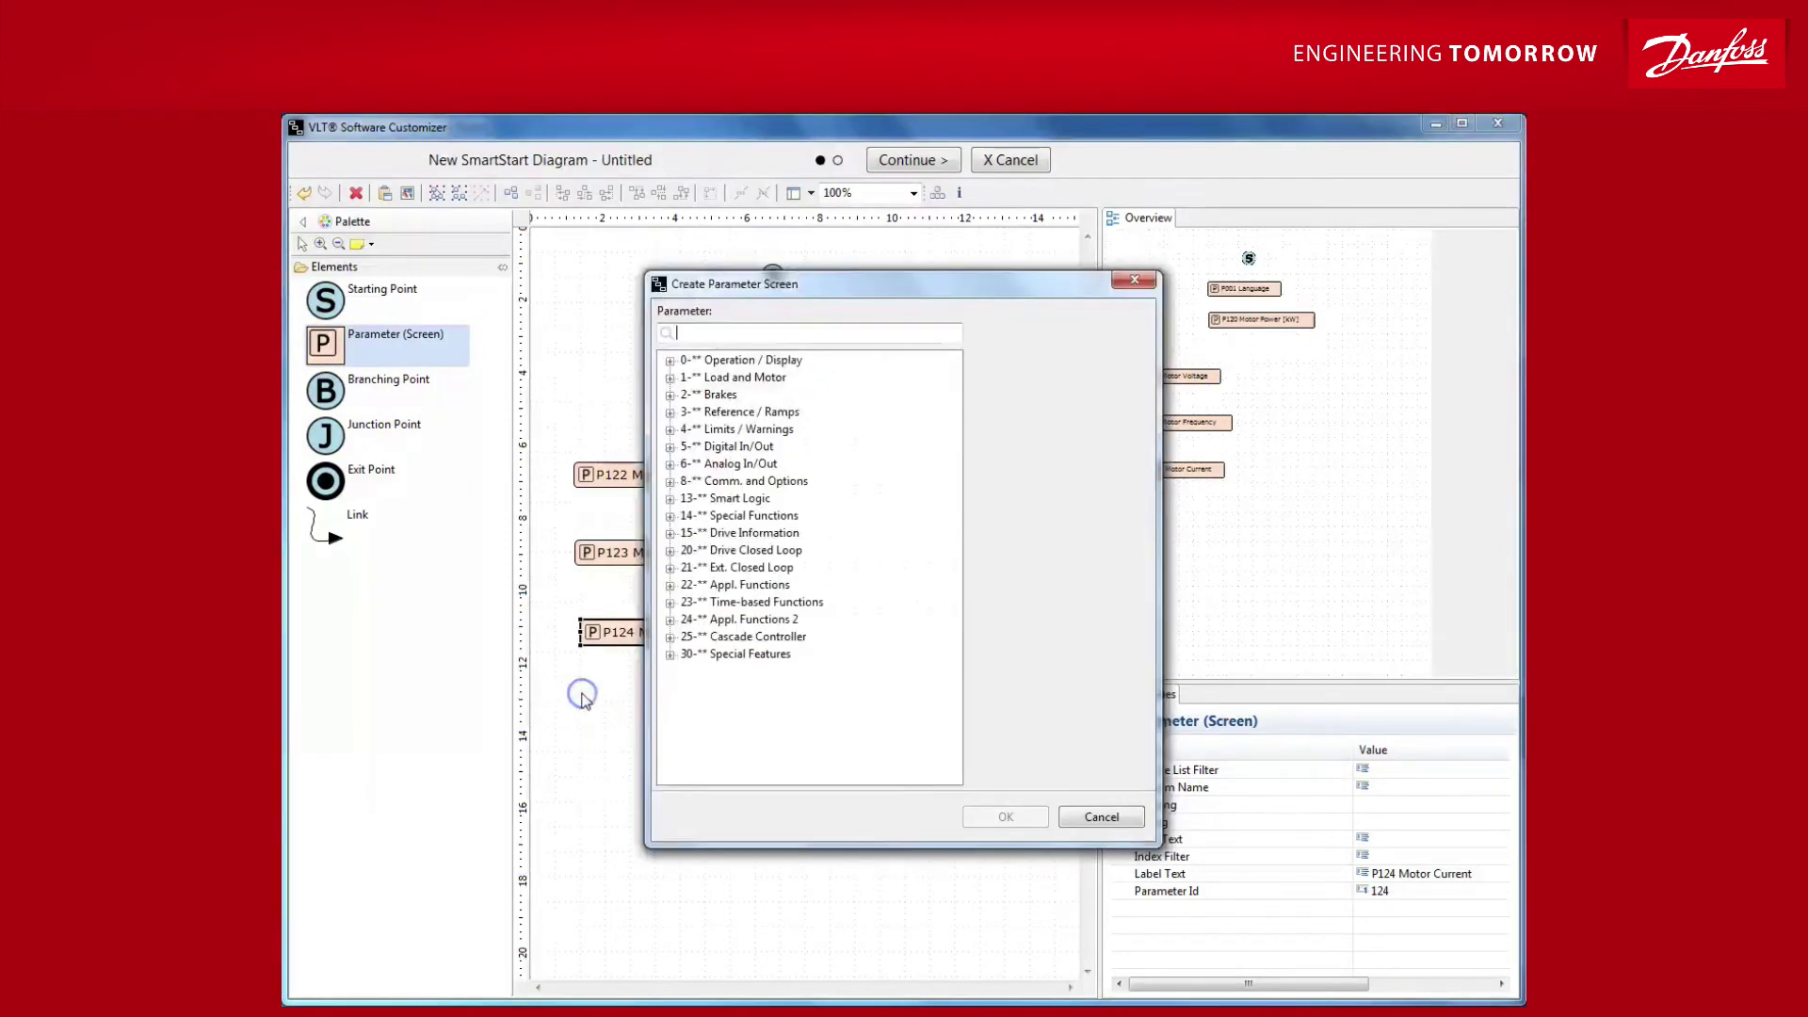
pyautogui.doubleClick(742, 376)
pyautogui.doubleClick(742, 446)
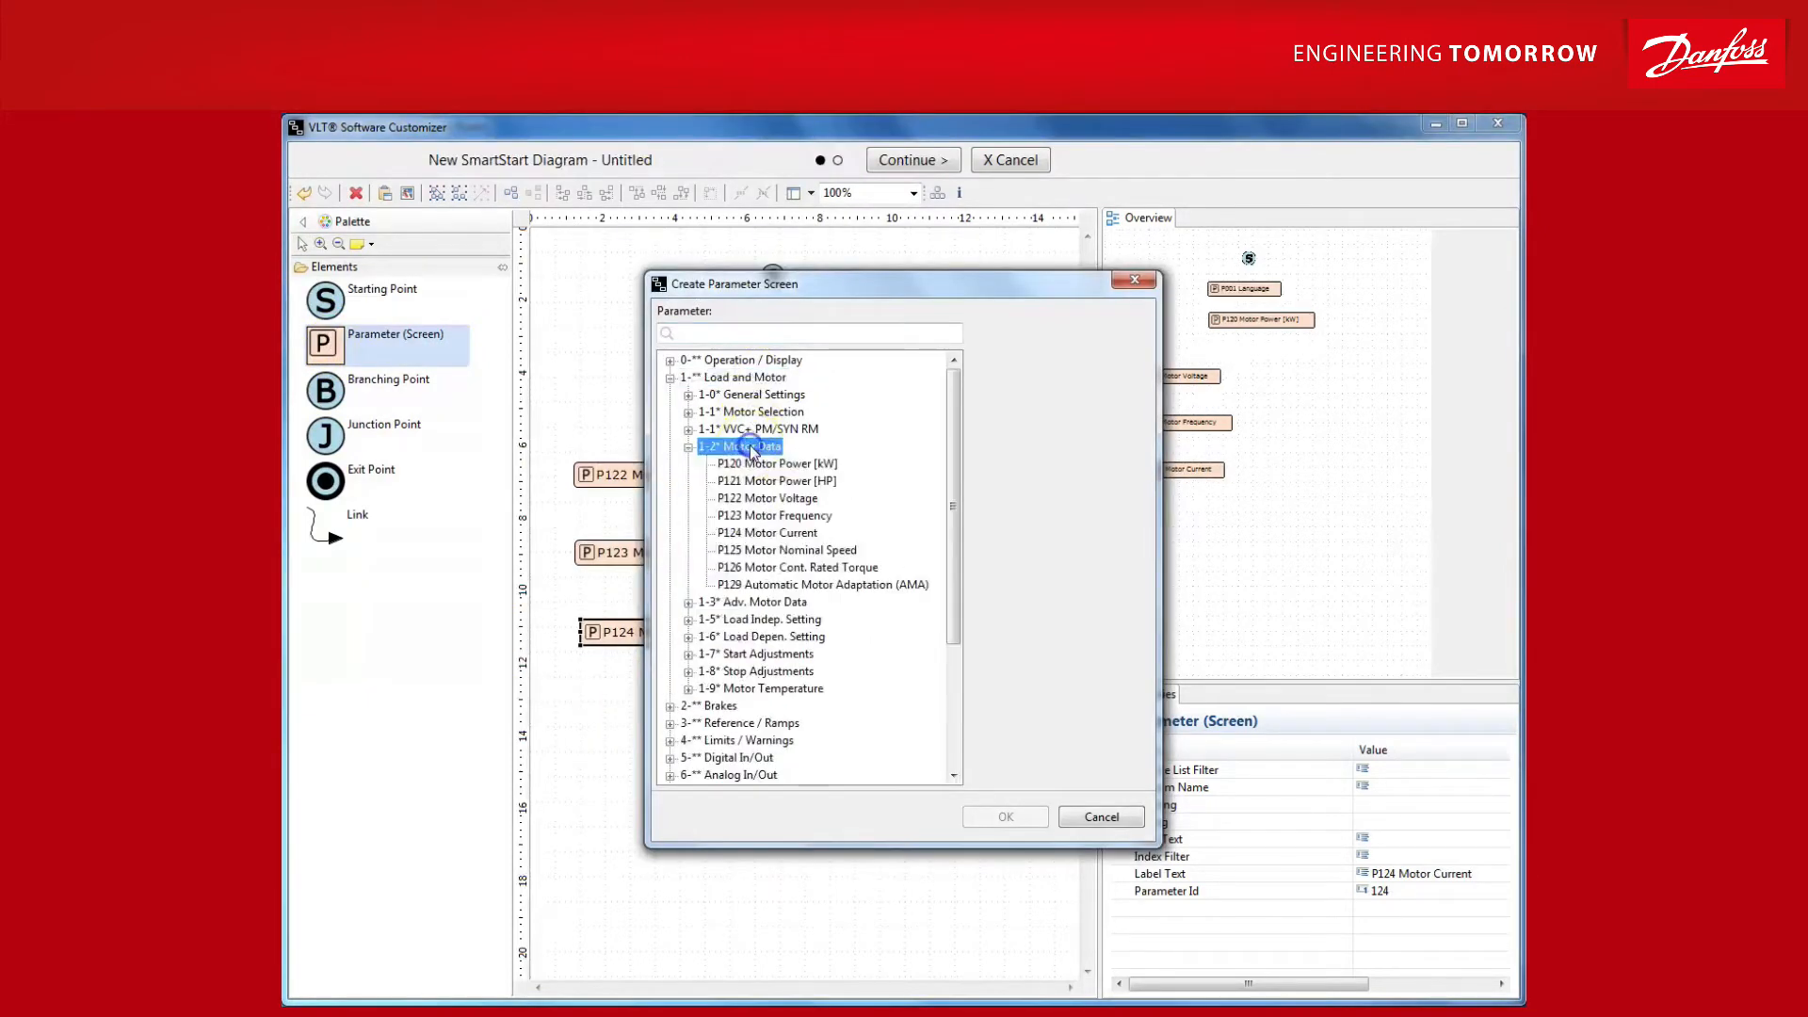
pyautogui.doubleClick(785, 548)
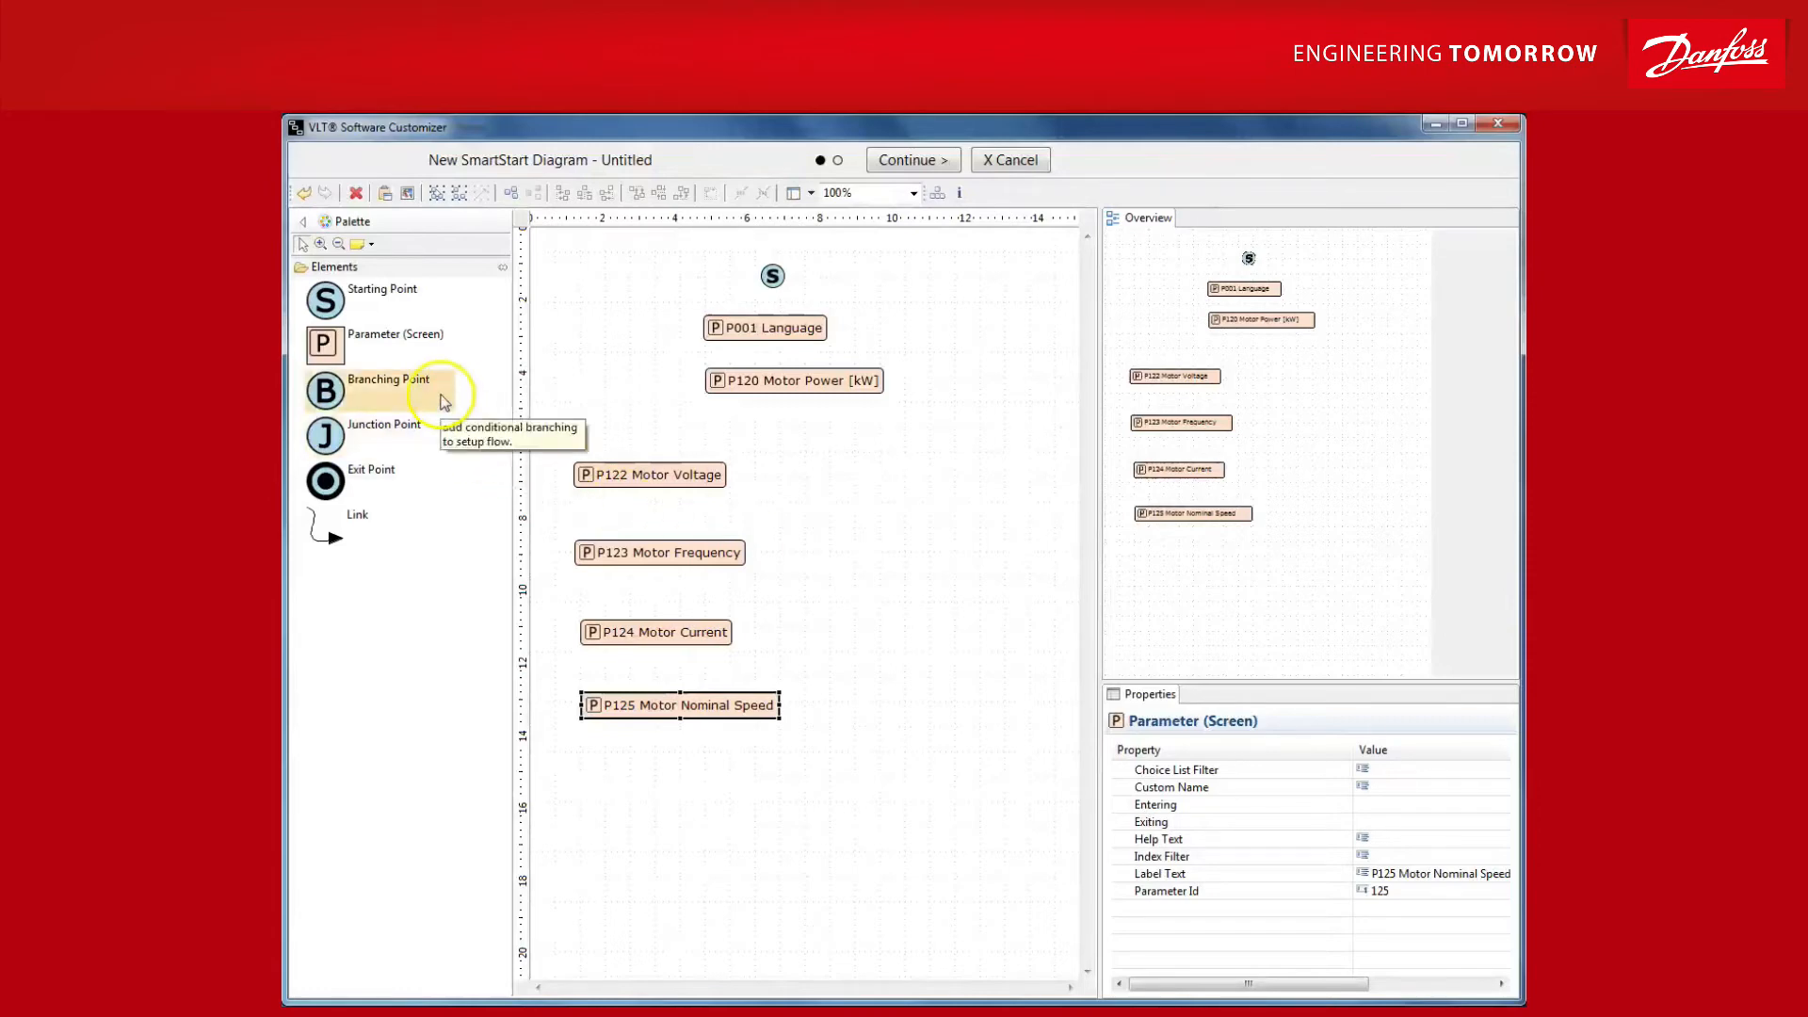
# Place a branch point and link the start point through P001 Language and P120 Motor Power to it
pyautogui.moveTo(442, 399); pyautogui.dragTo(789, 432)
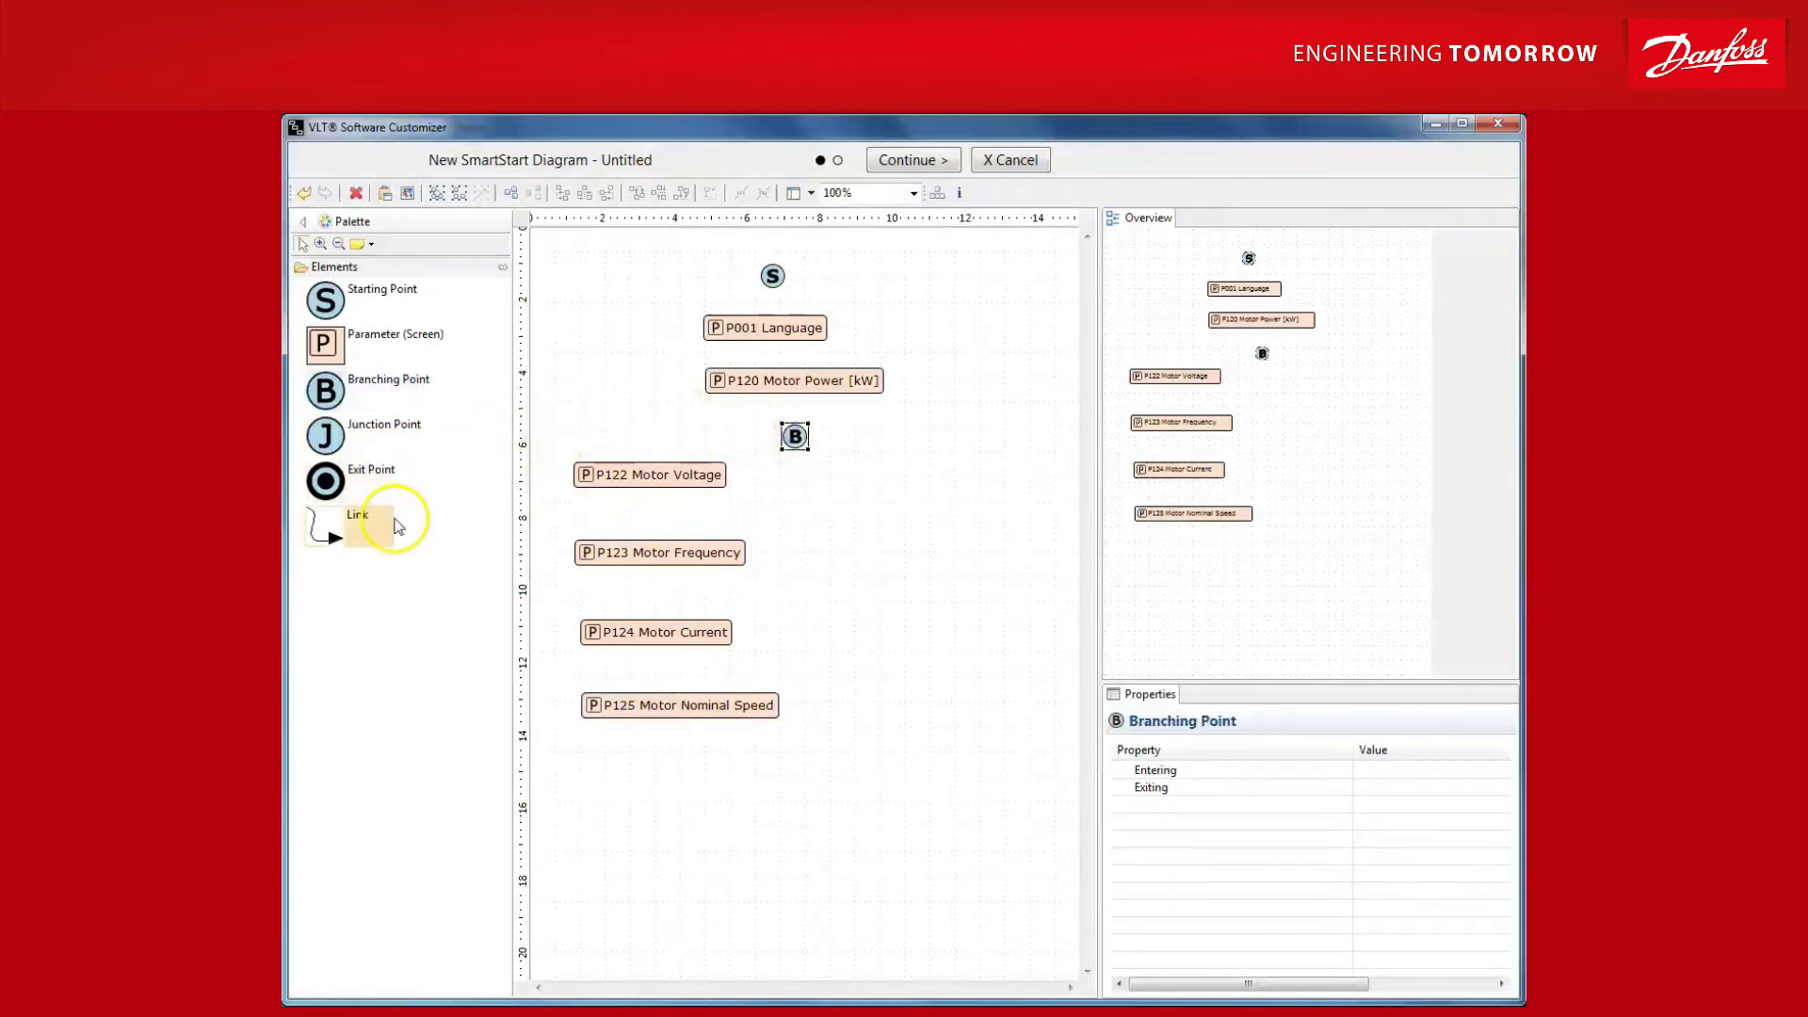
pyautogui.click(357, 518)
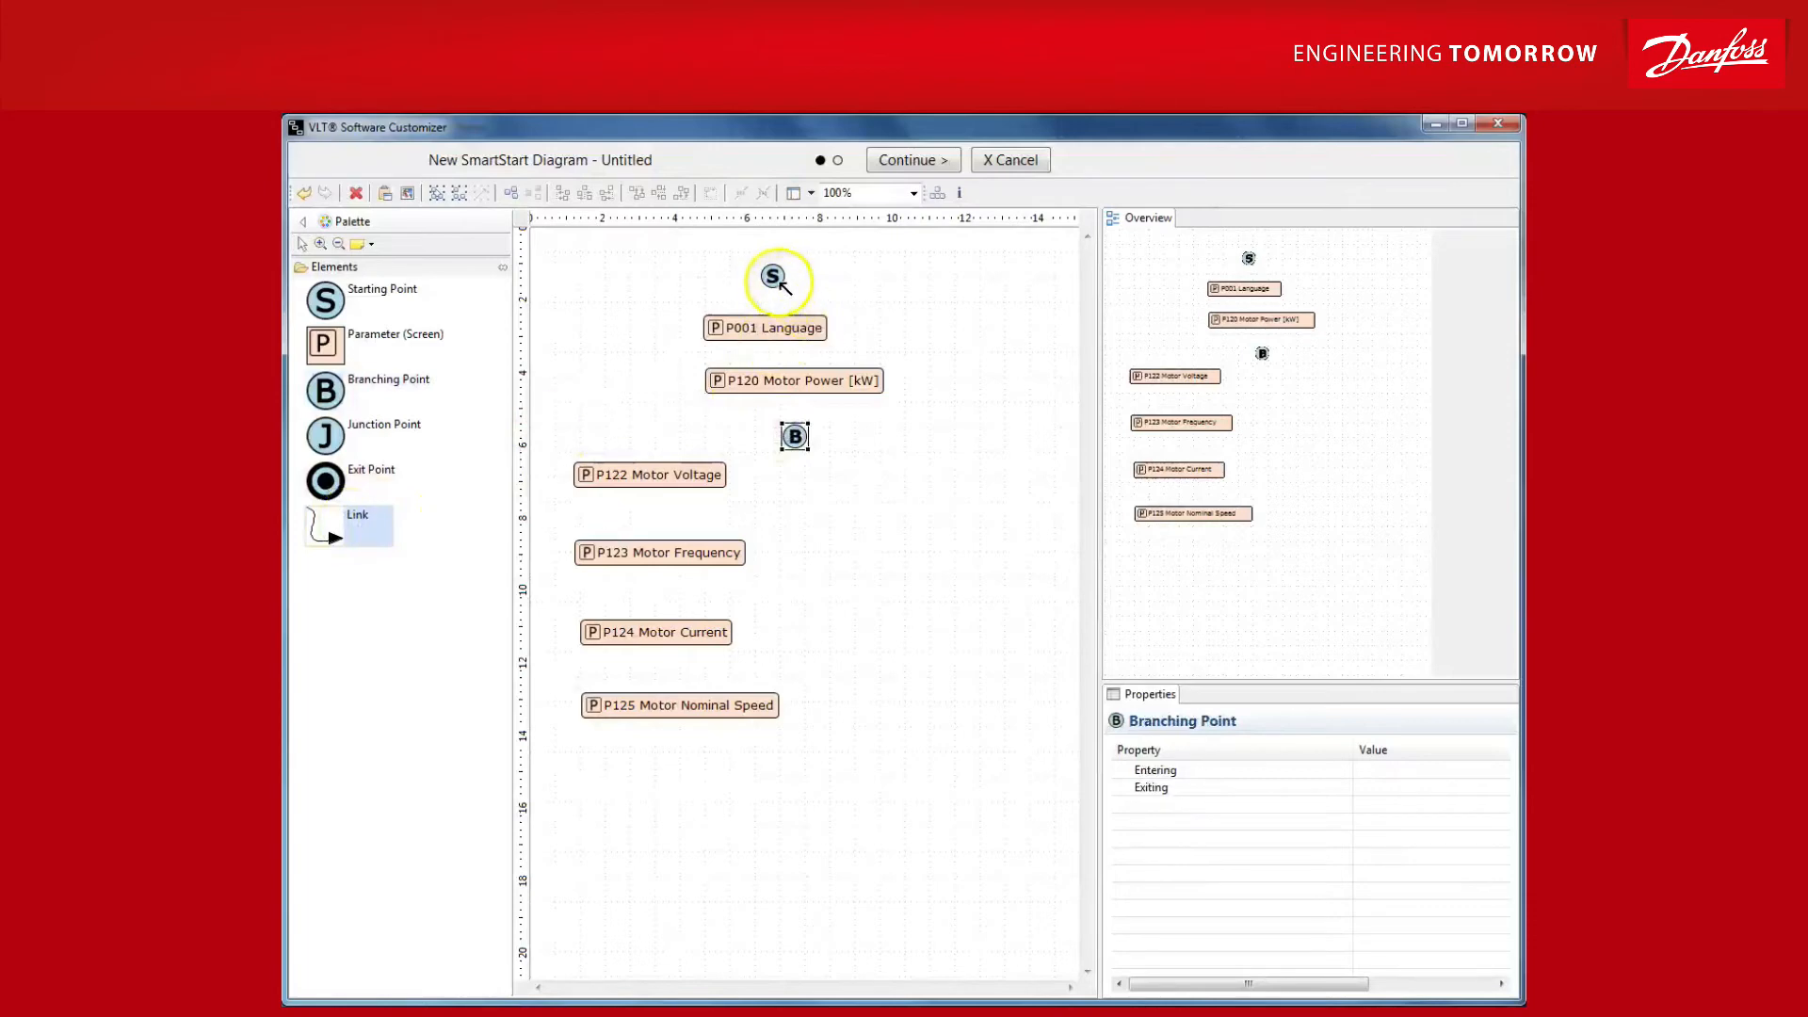
pyautogui.moveTo(772, 277); pyautogui.dragTo(791, 330)
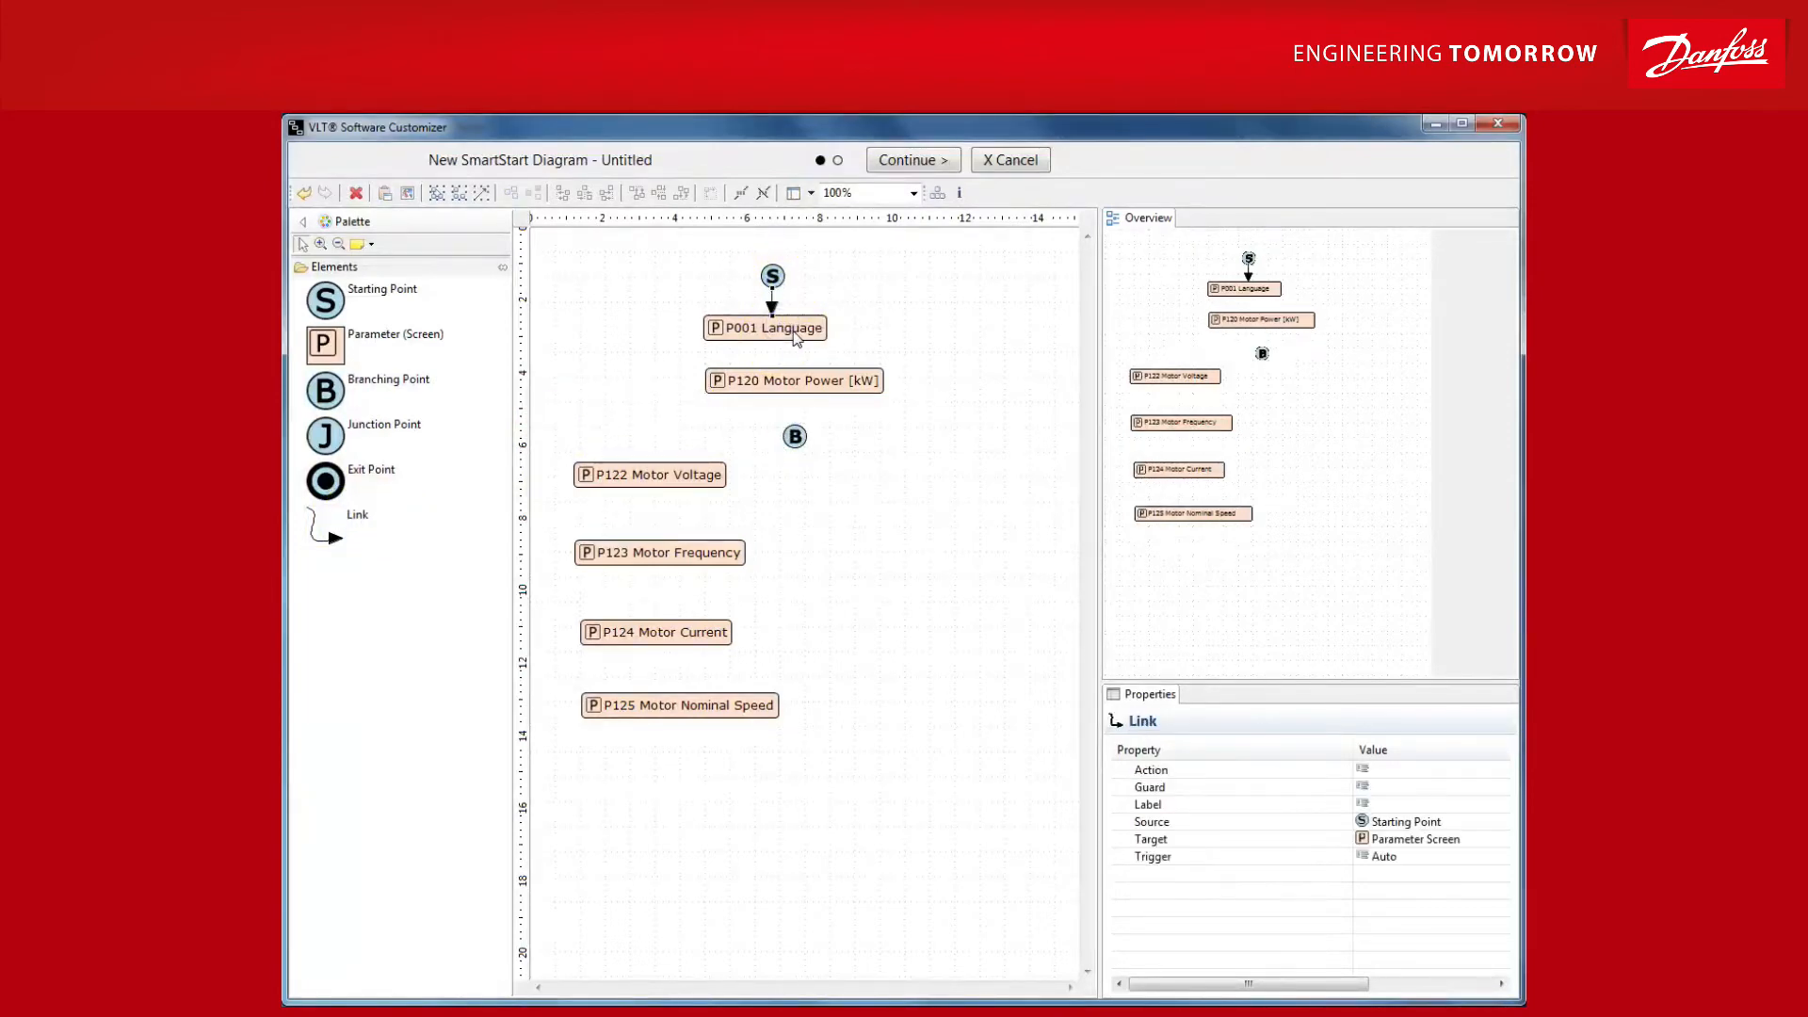
pyautogui.click(802, 330)
pyautogui.click(800, 339)
pyautogui.click(808, 378)
pyautogui.click(808, 379)
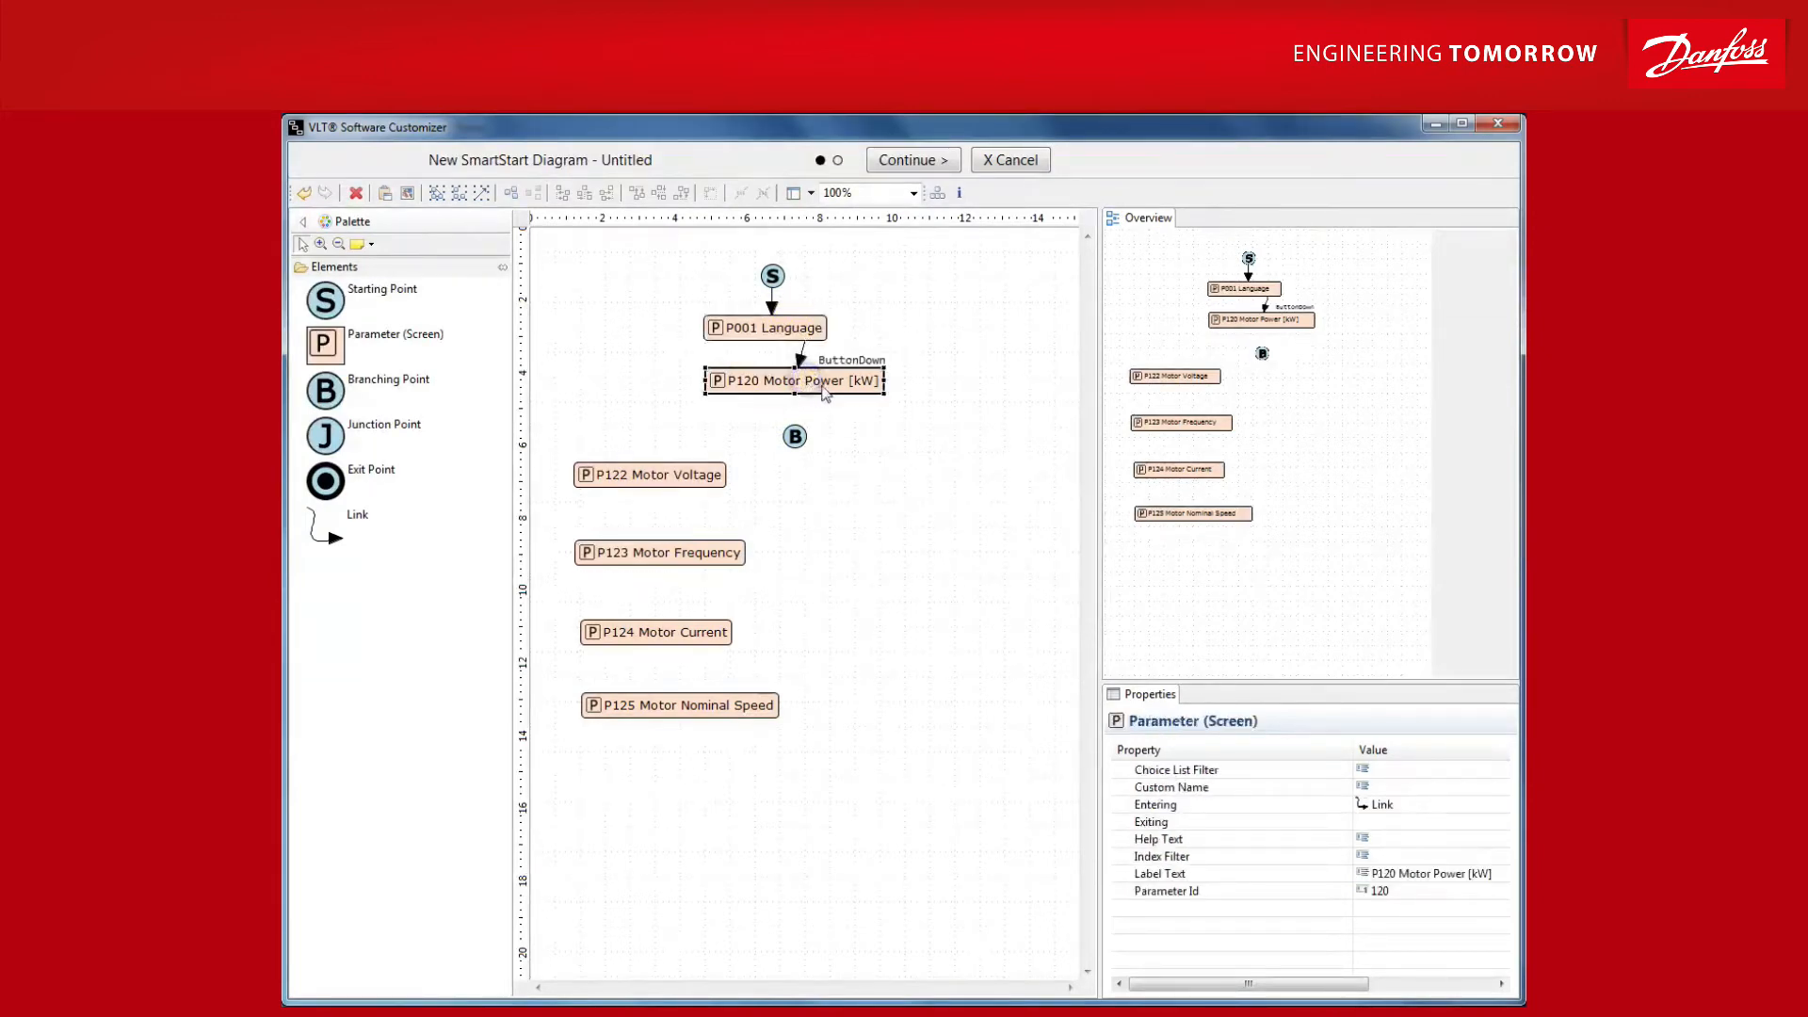
pyautogui.click(820, 391)
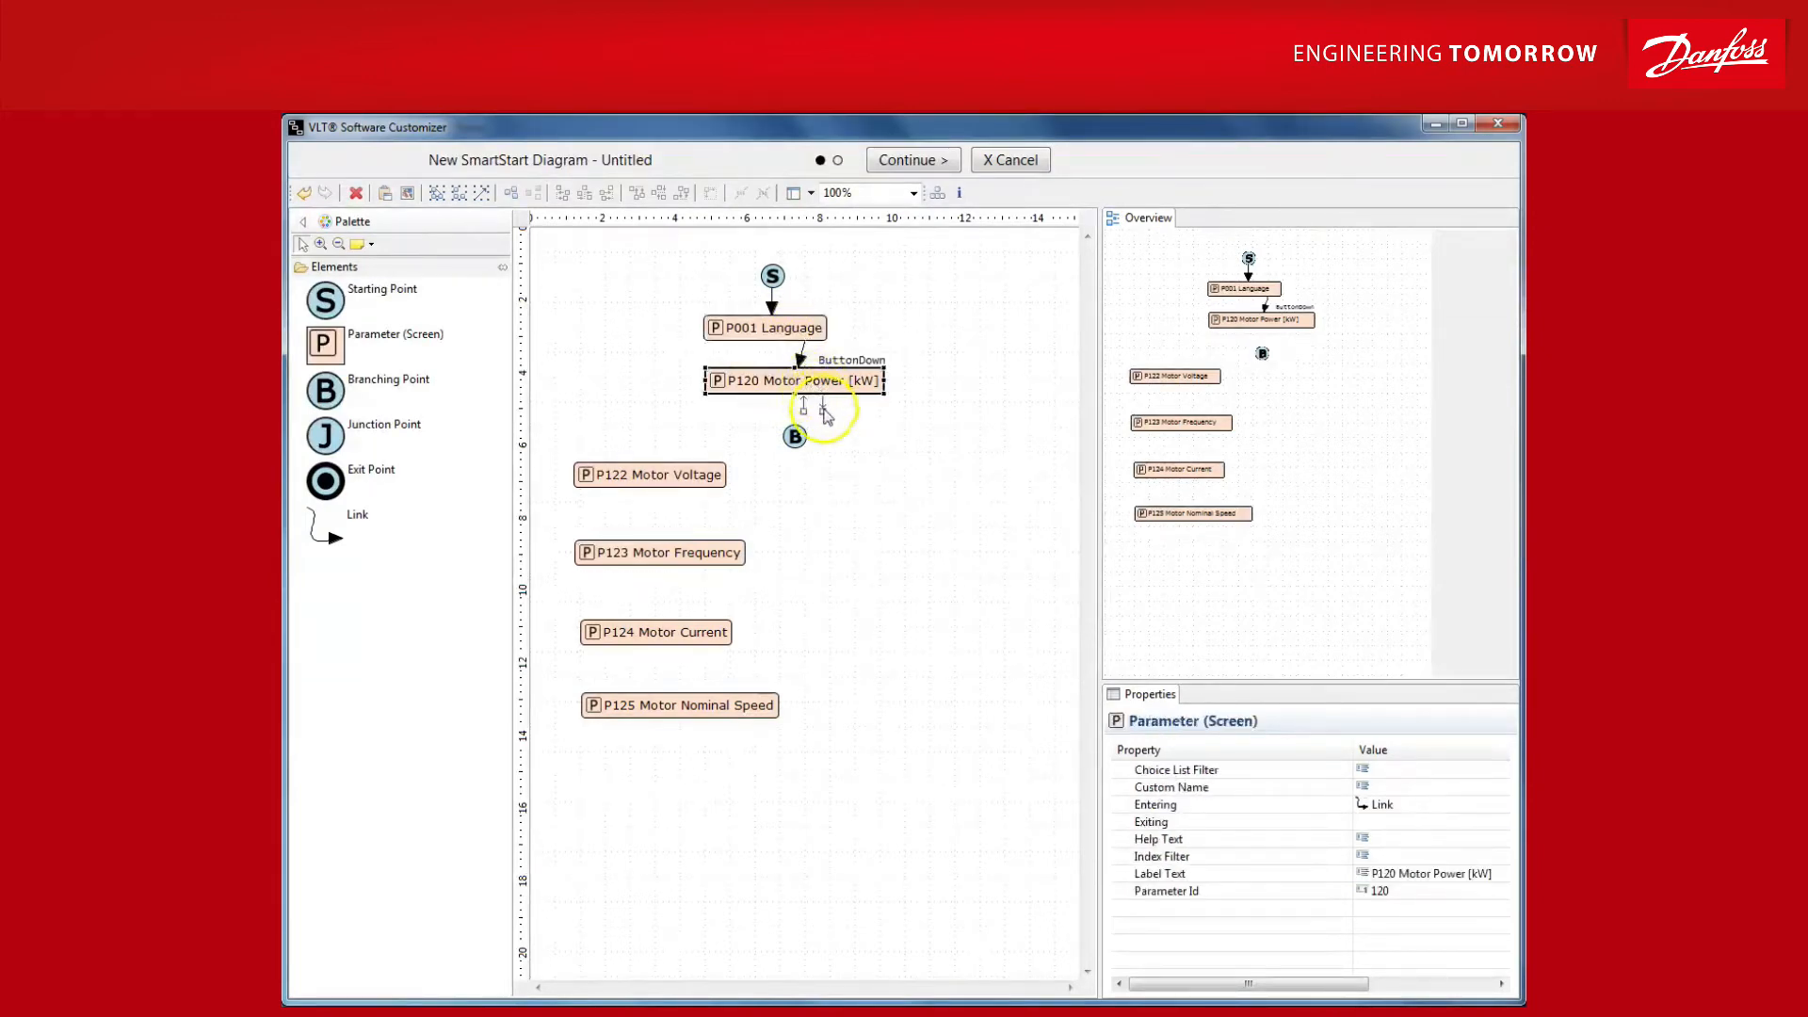
pyautogui.moveTo(808, 404); pyautogui.dragTo(802, 433)
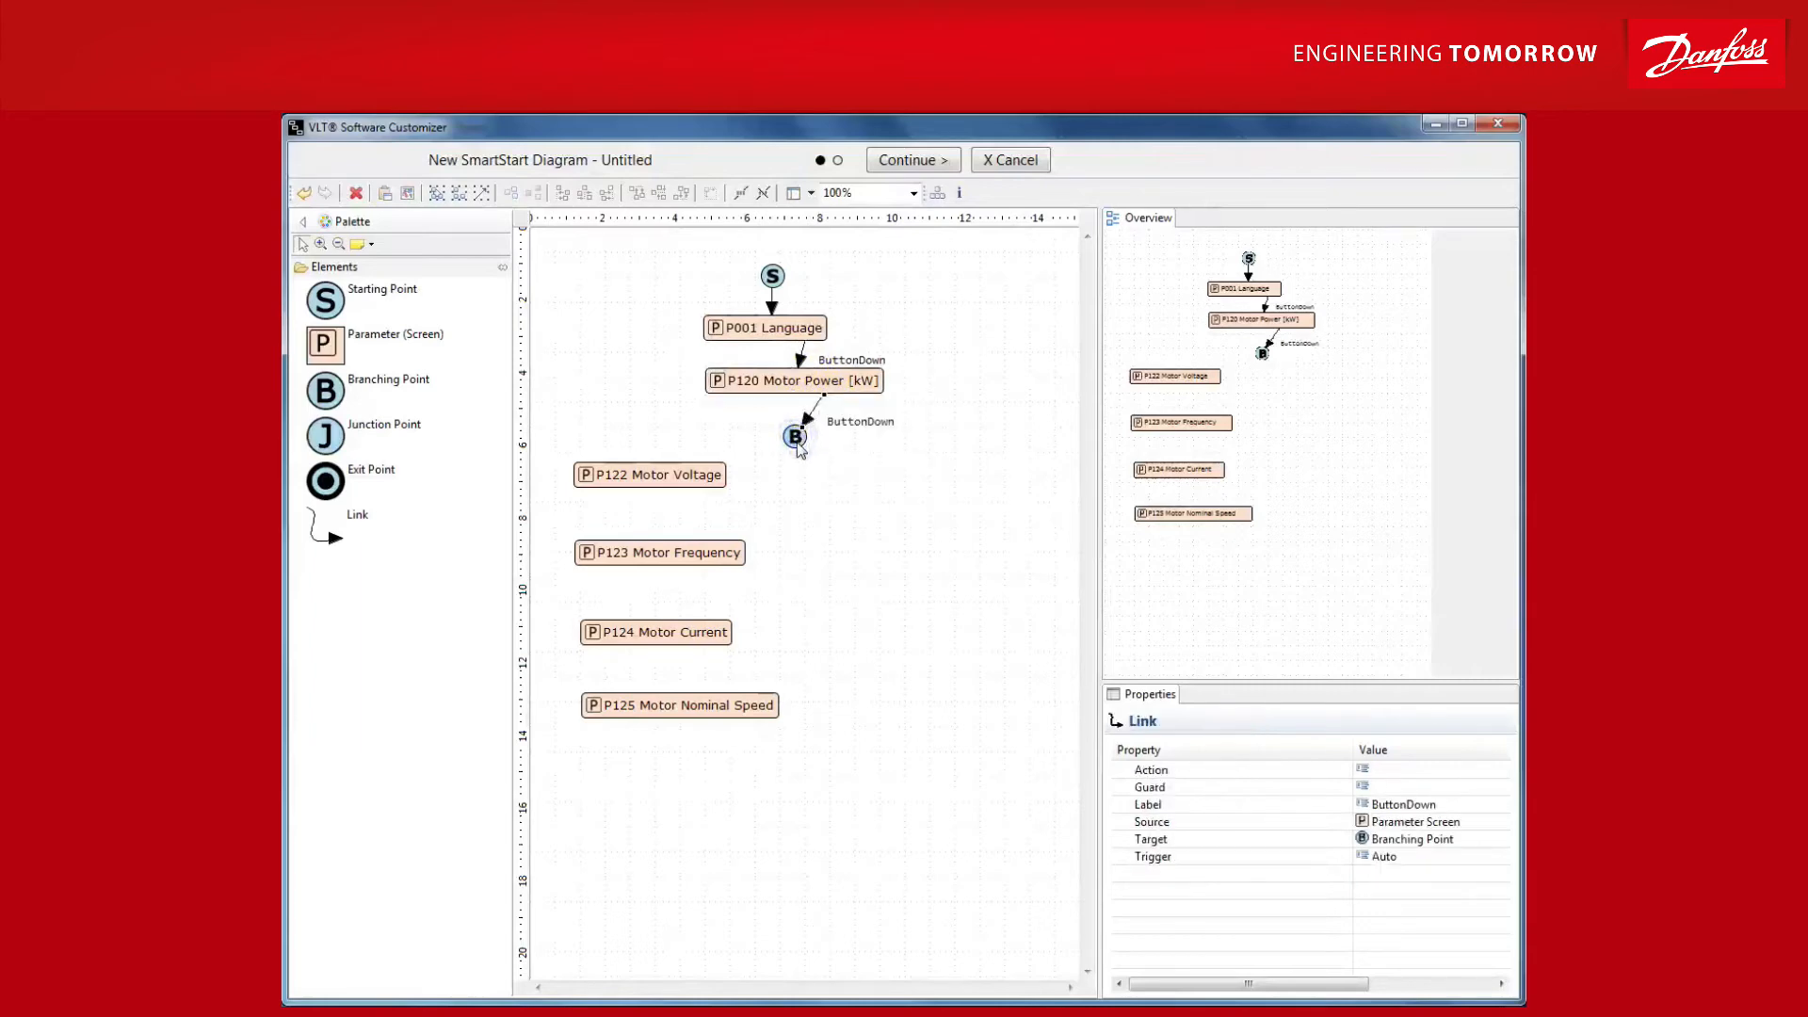
# Link branch point B to P122 and chain P122 → P123 → P124 → P125 Motor Nominal Speed
pyautogui.click(798, 441)
pyautogui.moveTo(814, 461)
pyautogui.mouseDown()
pyautogui.moveTo(626, 477)
pyautogui.moveTo(683, 506)
pyautogui.moveTo(682, 548)
pyautogui.mouseUp()
pyautogui.click(664, 474)
pyautogui.click(659, 553)
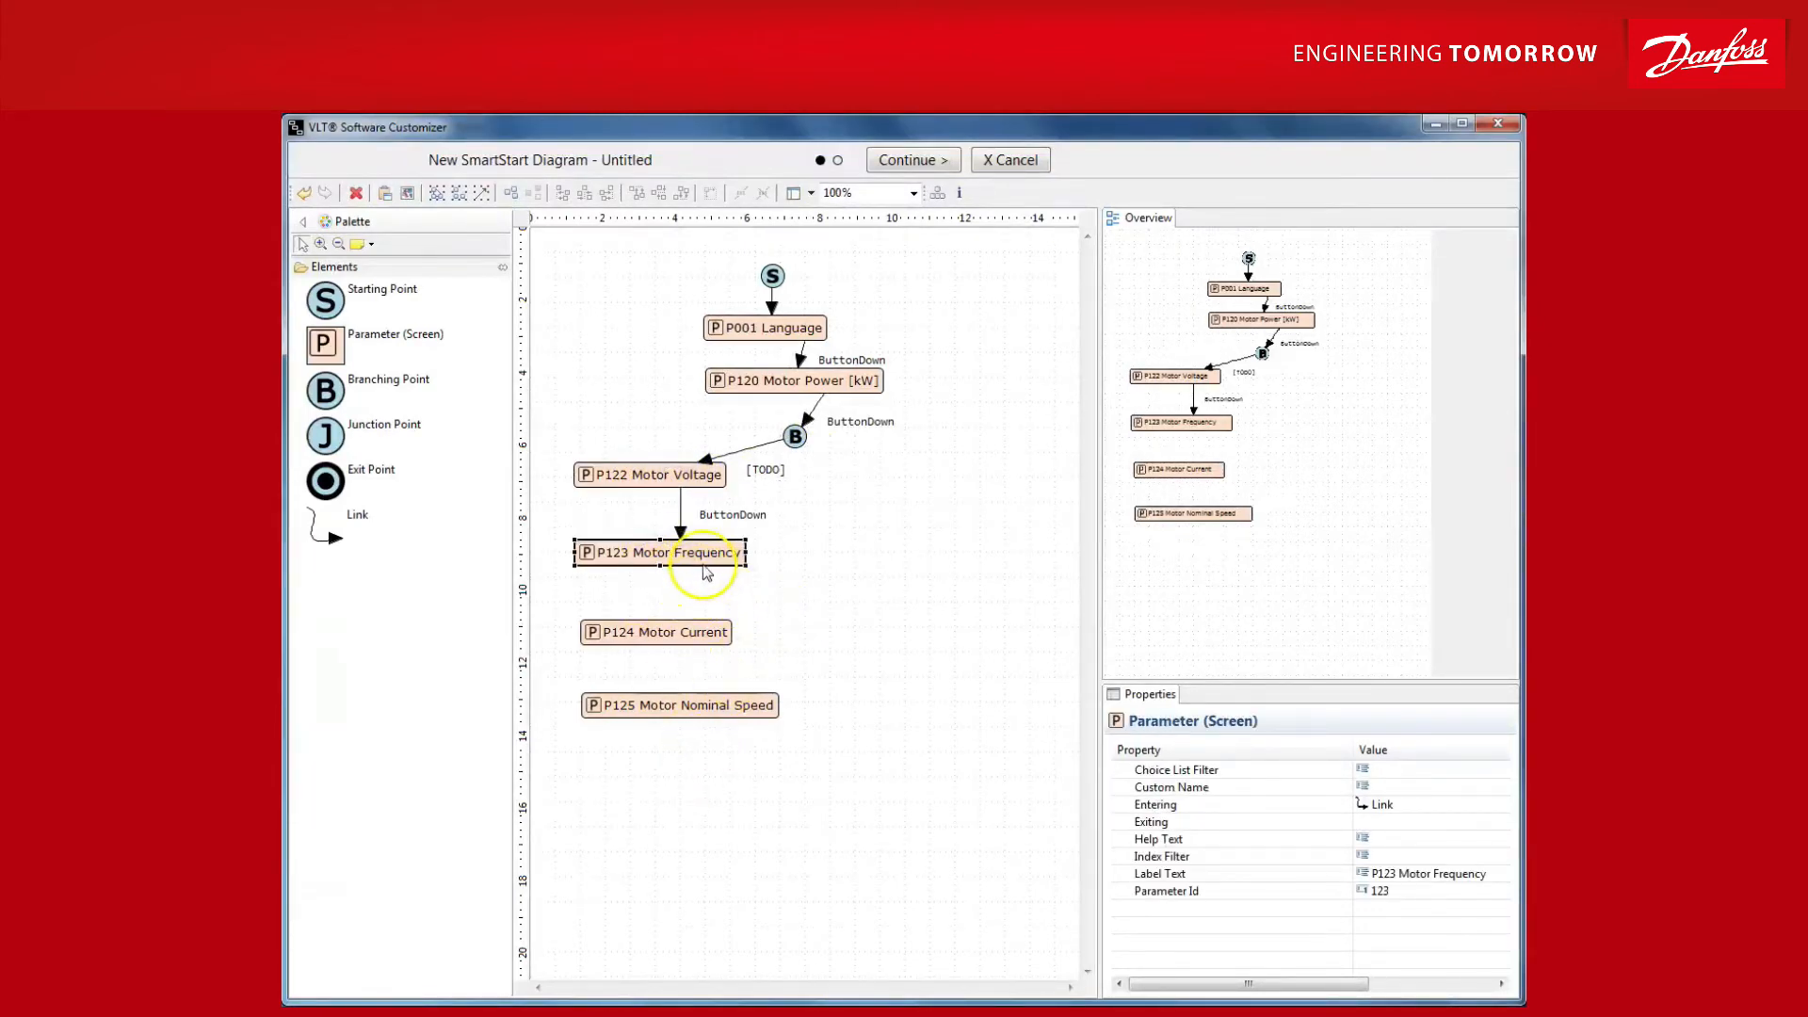
pyautogui.moveTo(703, 573); pyautogui.dragTo(700, 630)
pyautogui.click(697, 633)
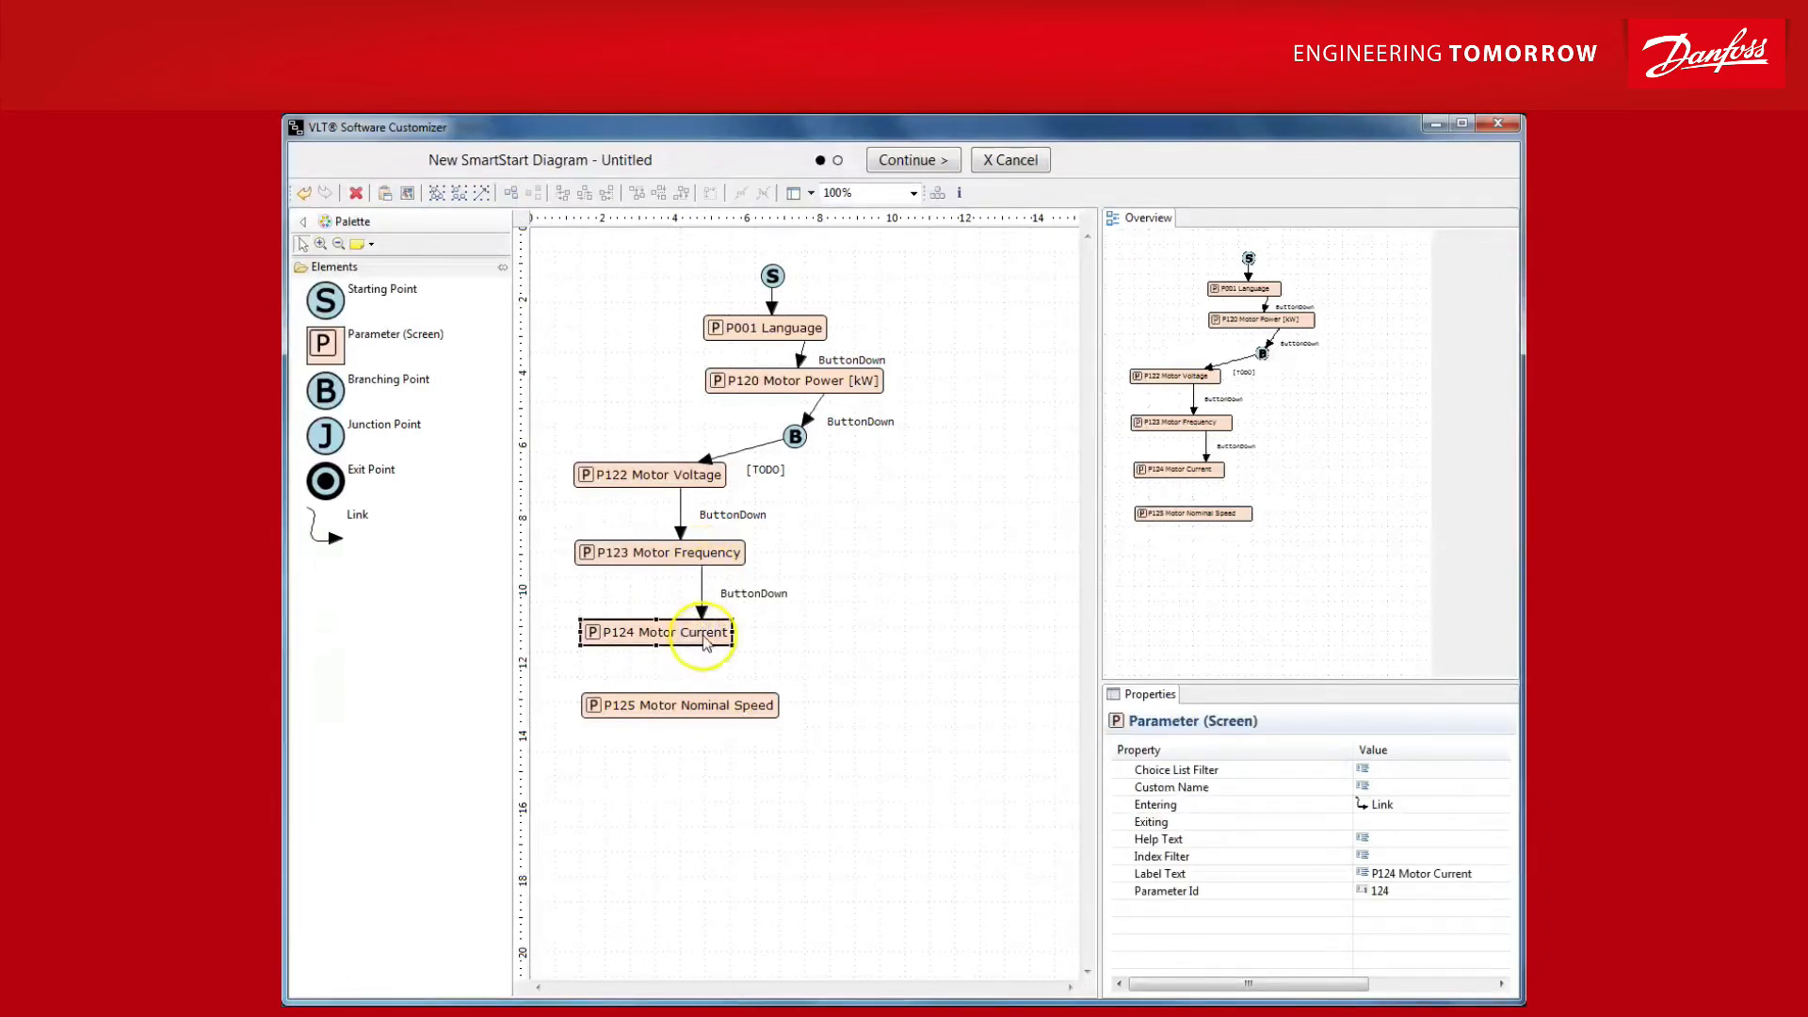
pyautogui.moveTo(710, 658); pyautogui.dragTo(716, 701)
pyautogui.click(714, 762)
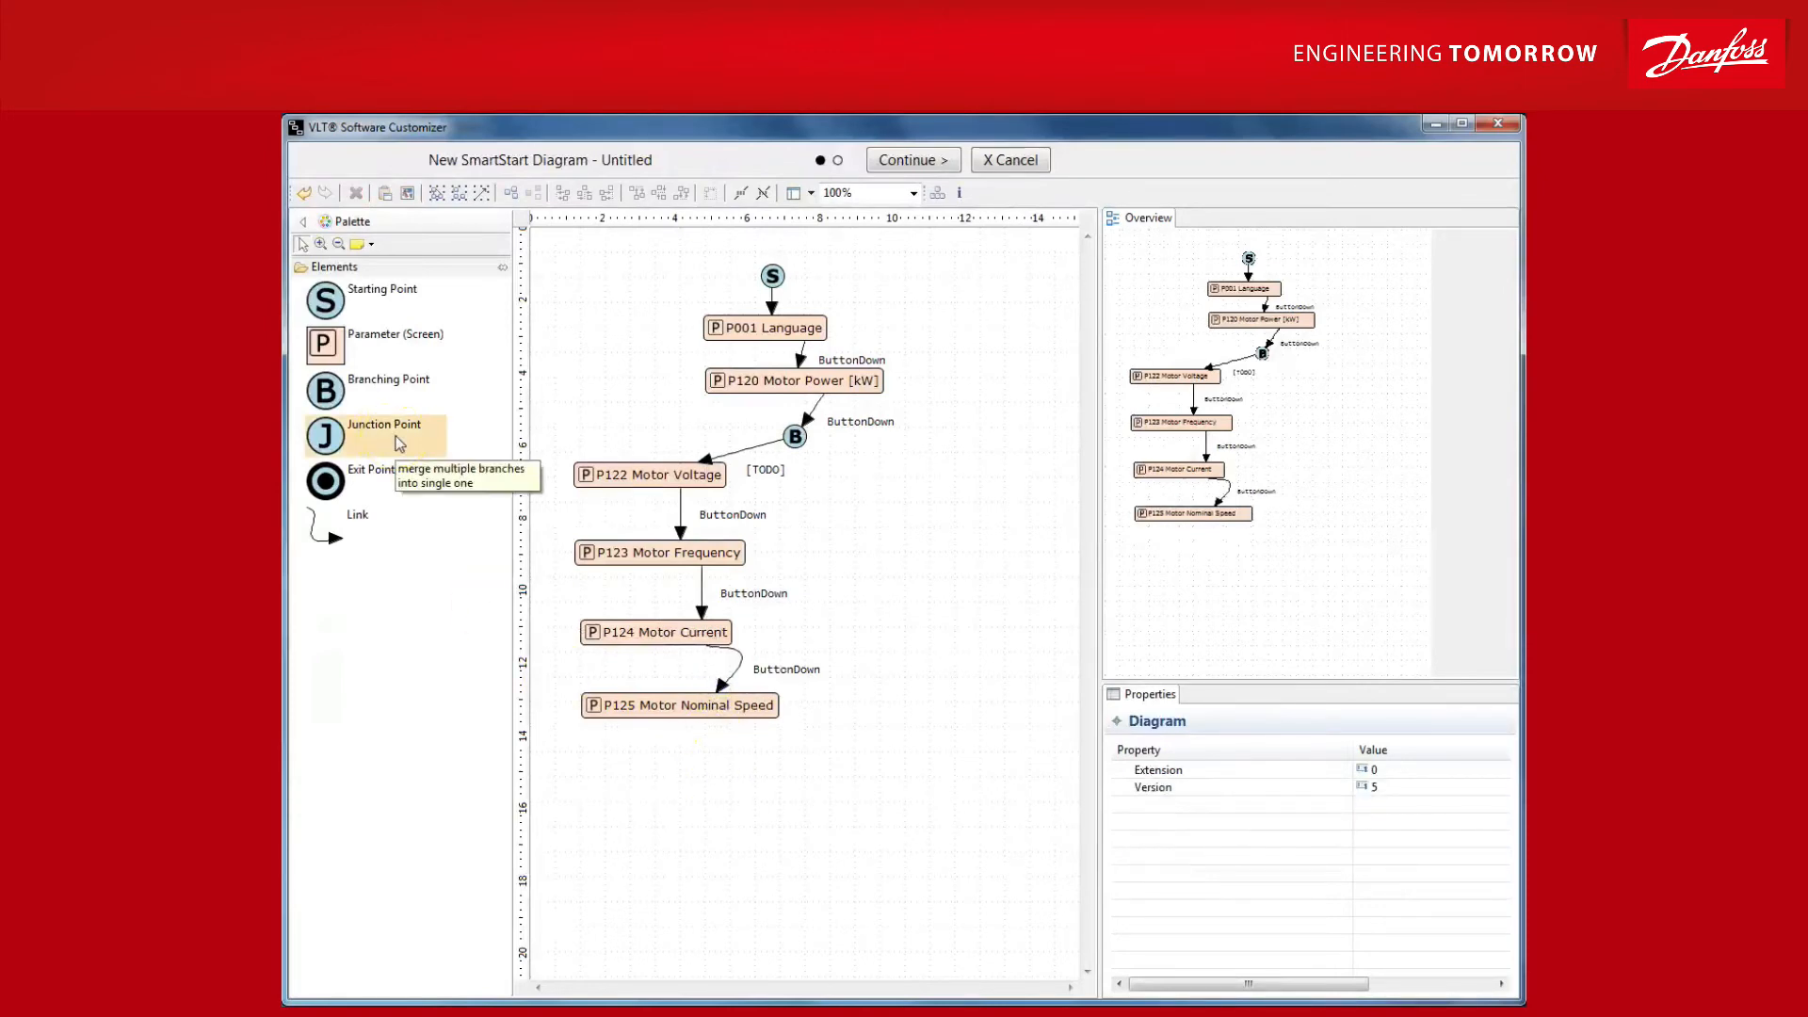
# Place a junction point, a P129 Automatic Motor Adaptation (AMA) screen and an exit point below the chain
pyautogui.click(399, 441)
pyautogui.click(834, 784)
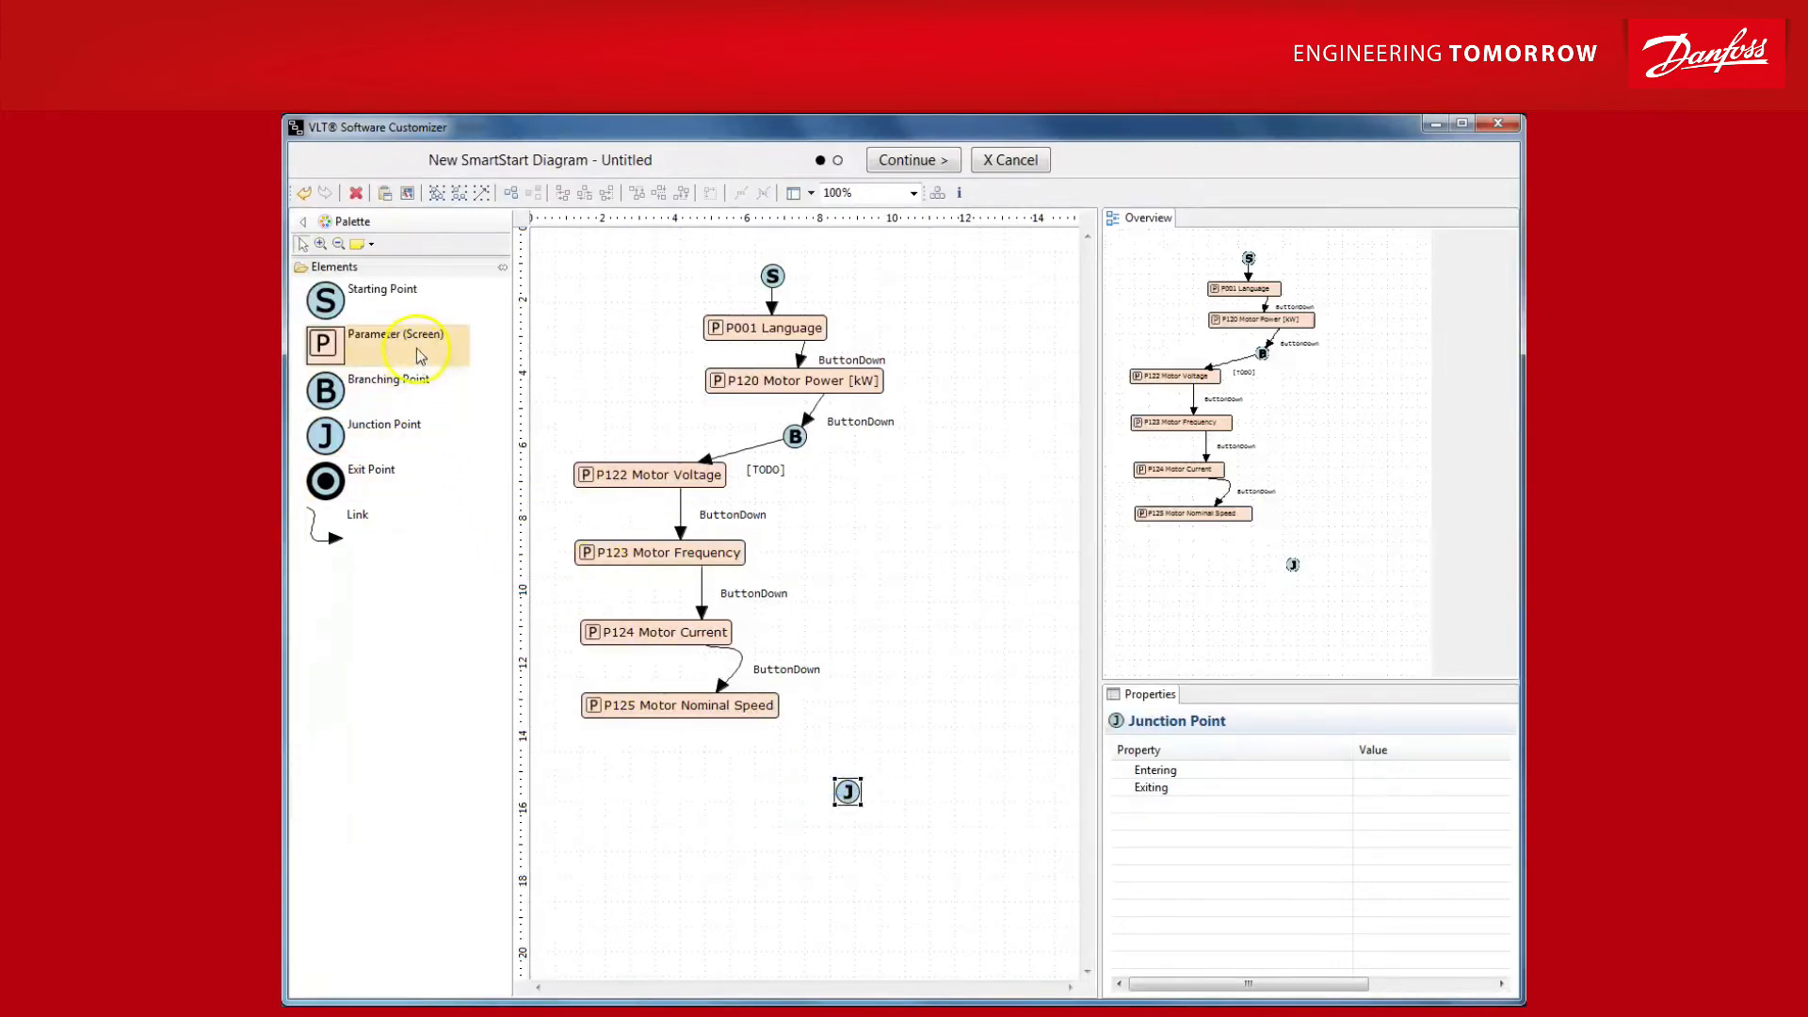
pyautogui.click(395, 340)
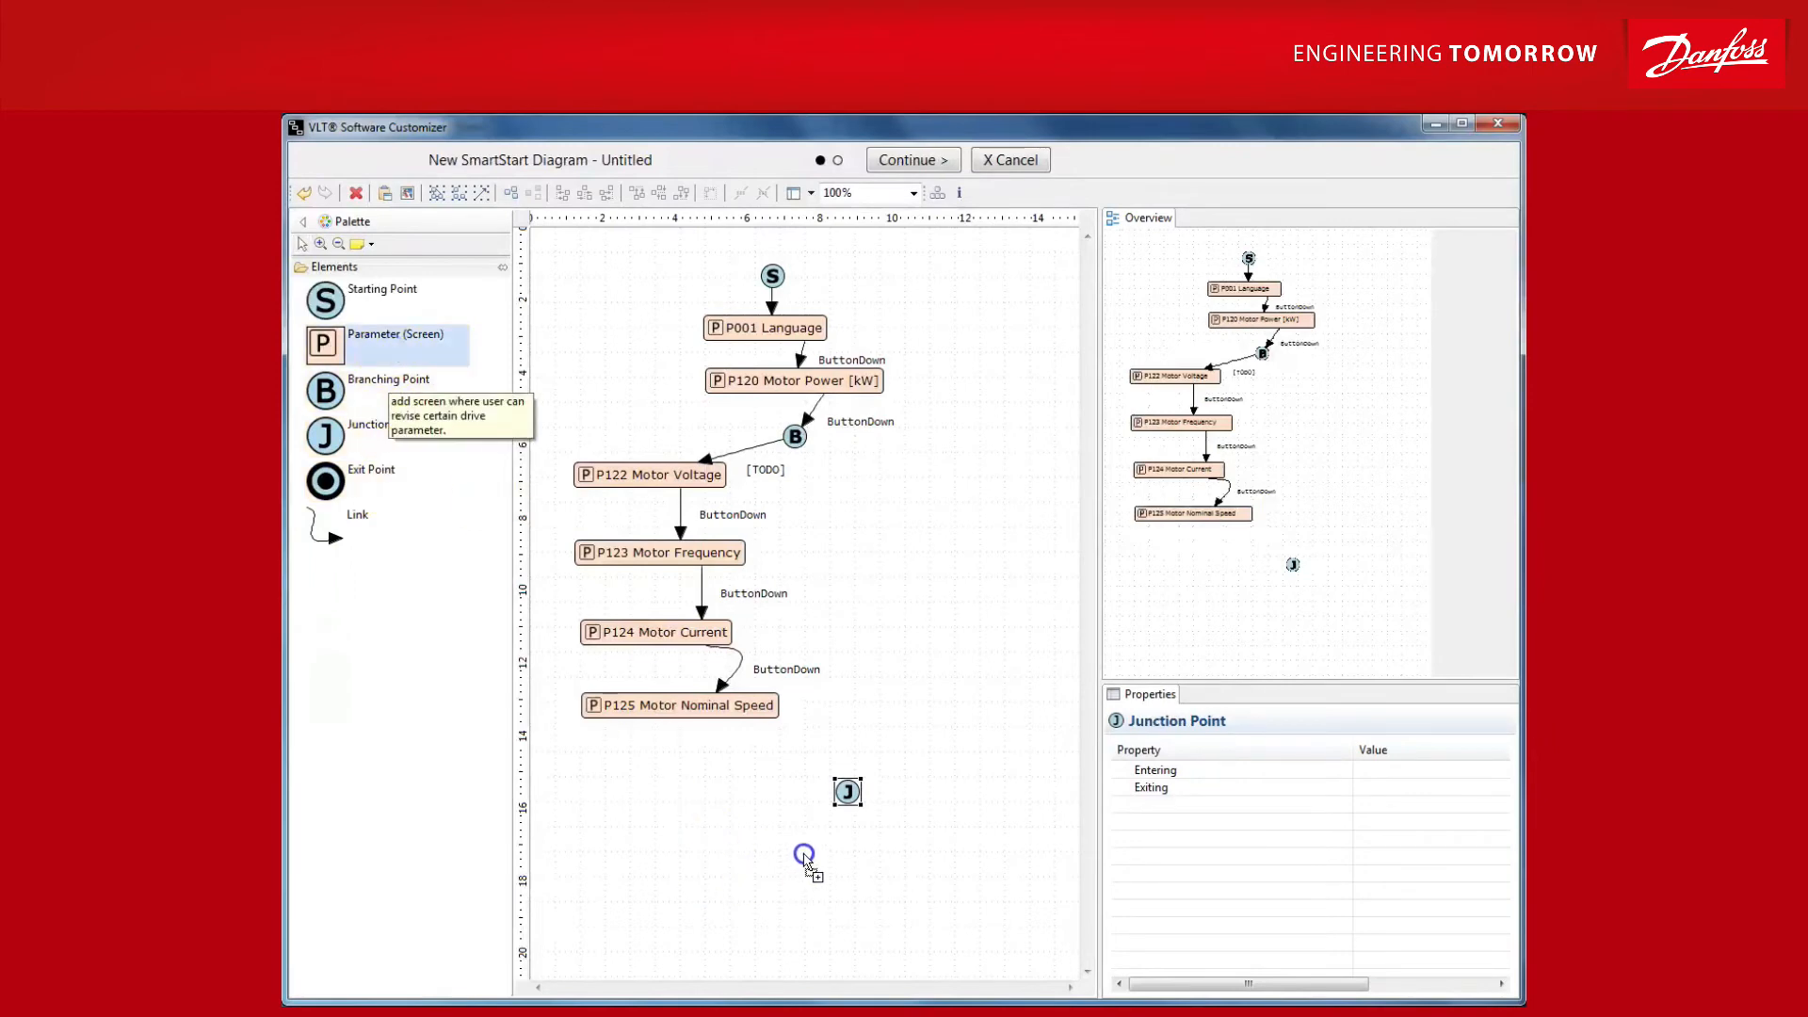
pyautogui.click(813, 862)
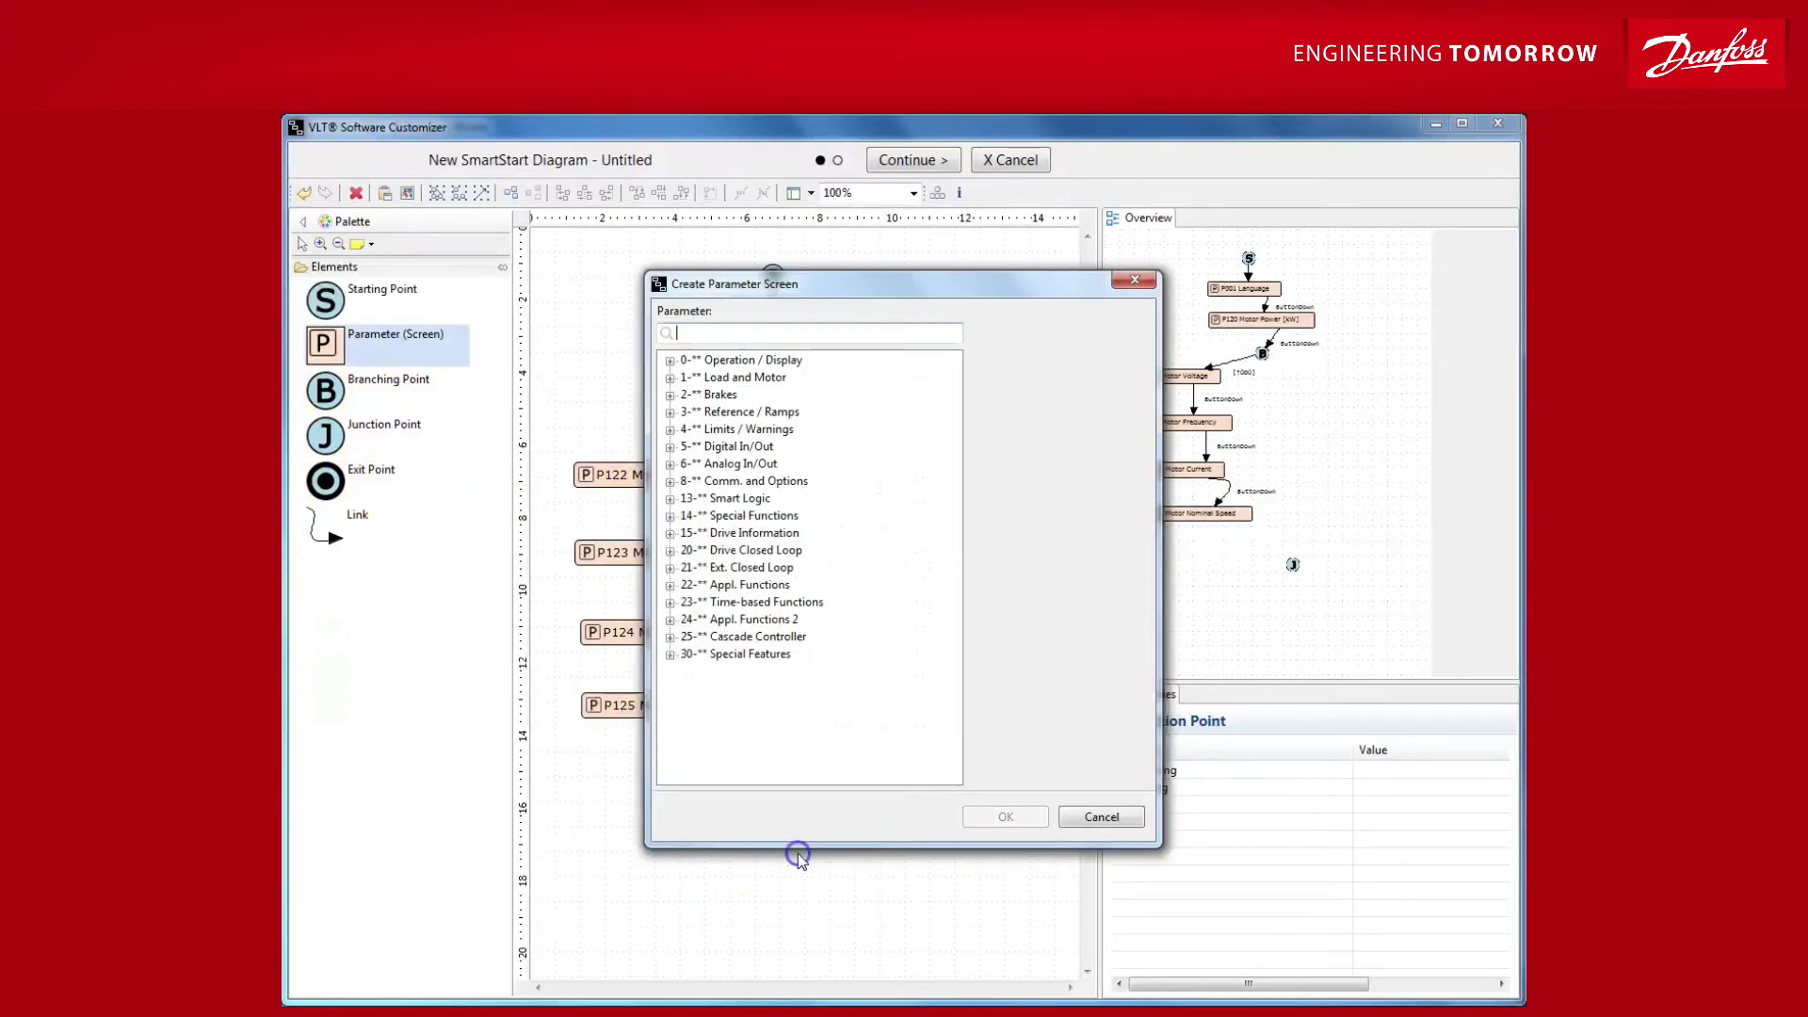
pyautogui.doubleClick(744, 376)
pyautogui.doubleClick(752, 446)
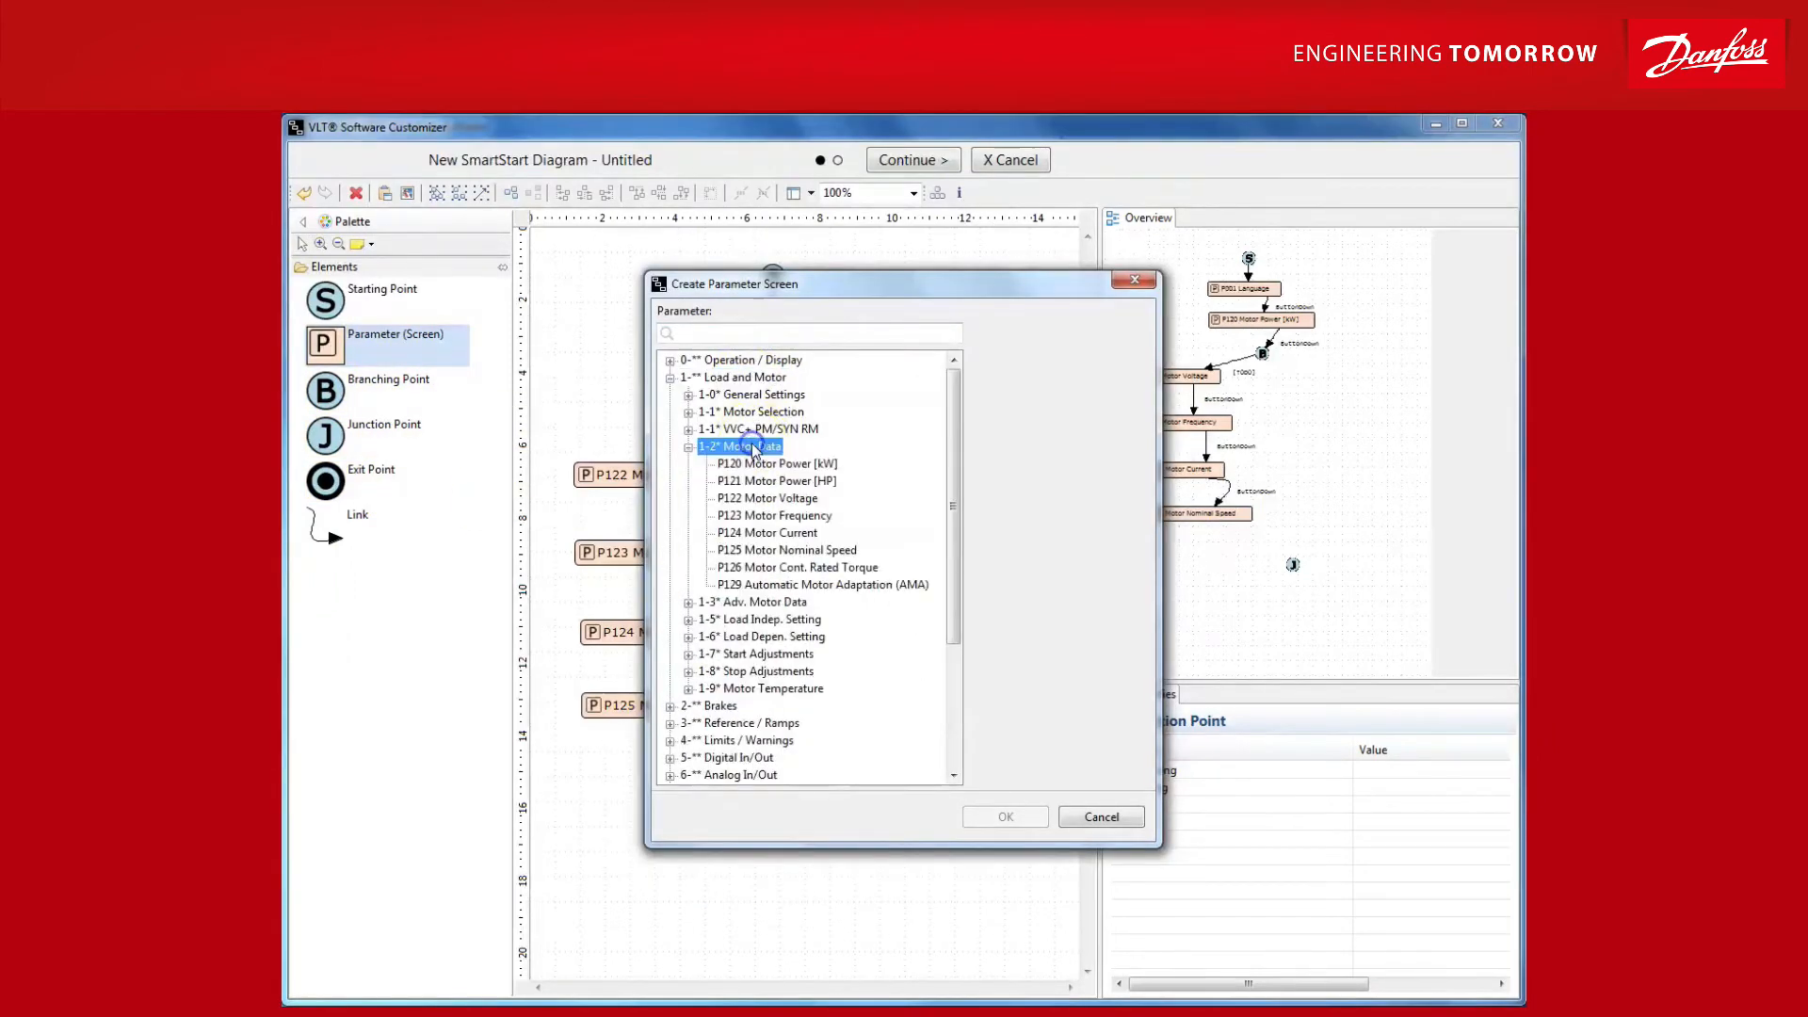
pyautogui.doubleClick(796, 584)
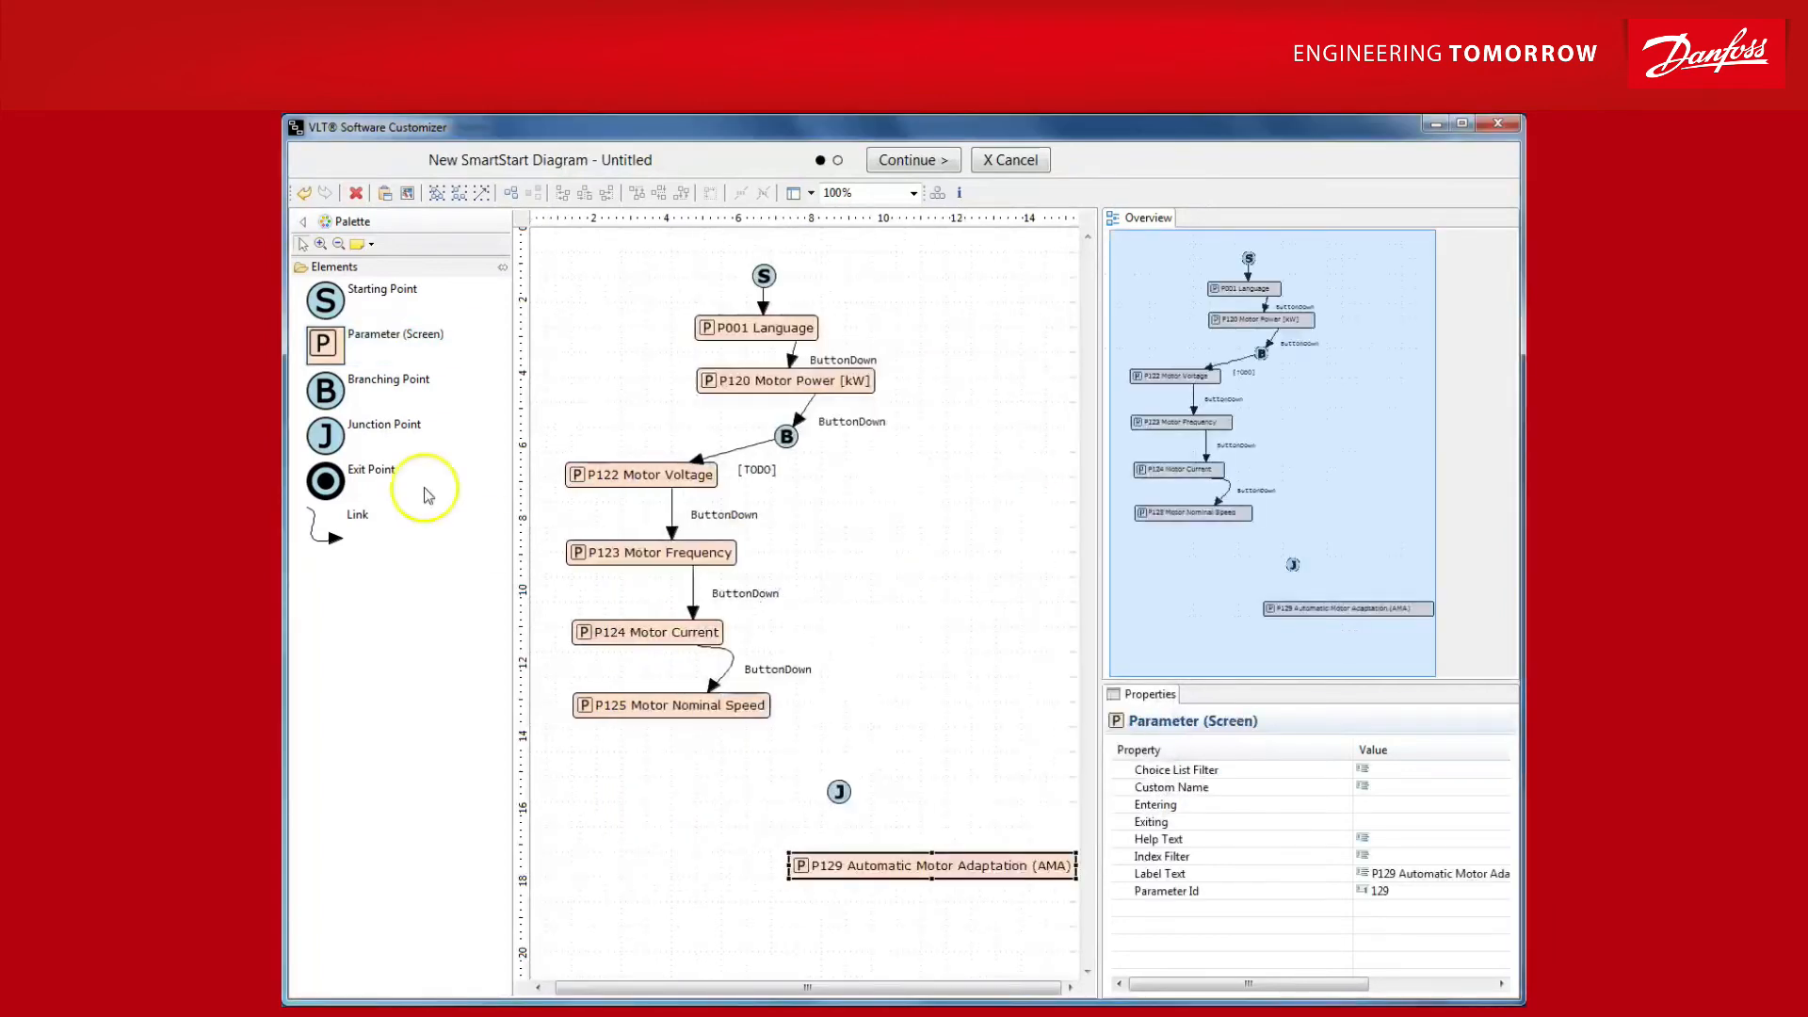
pyautogui.click(353, 478)
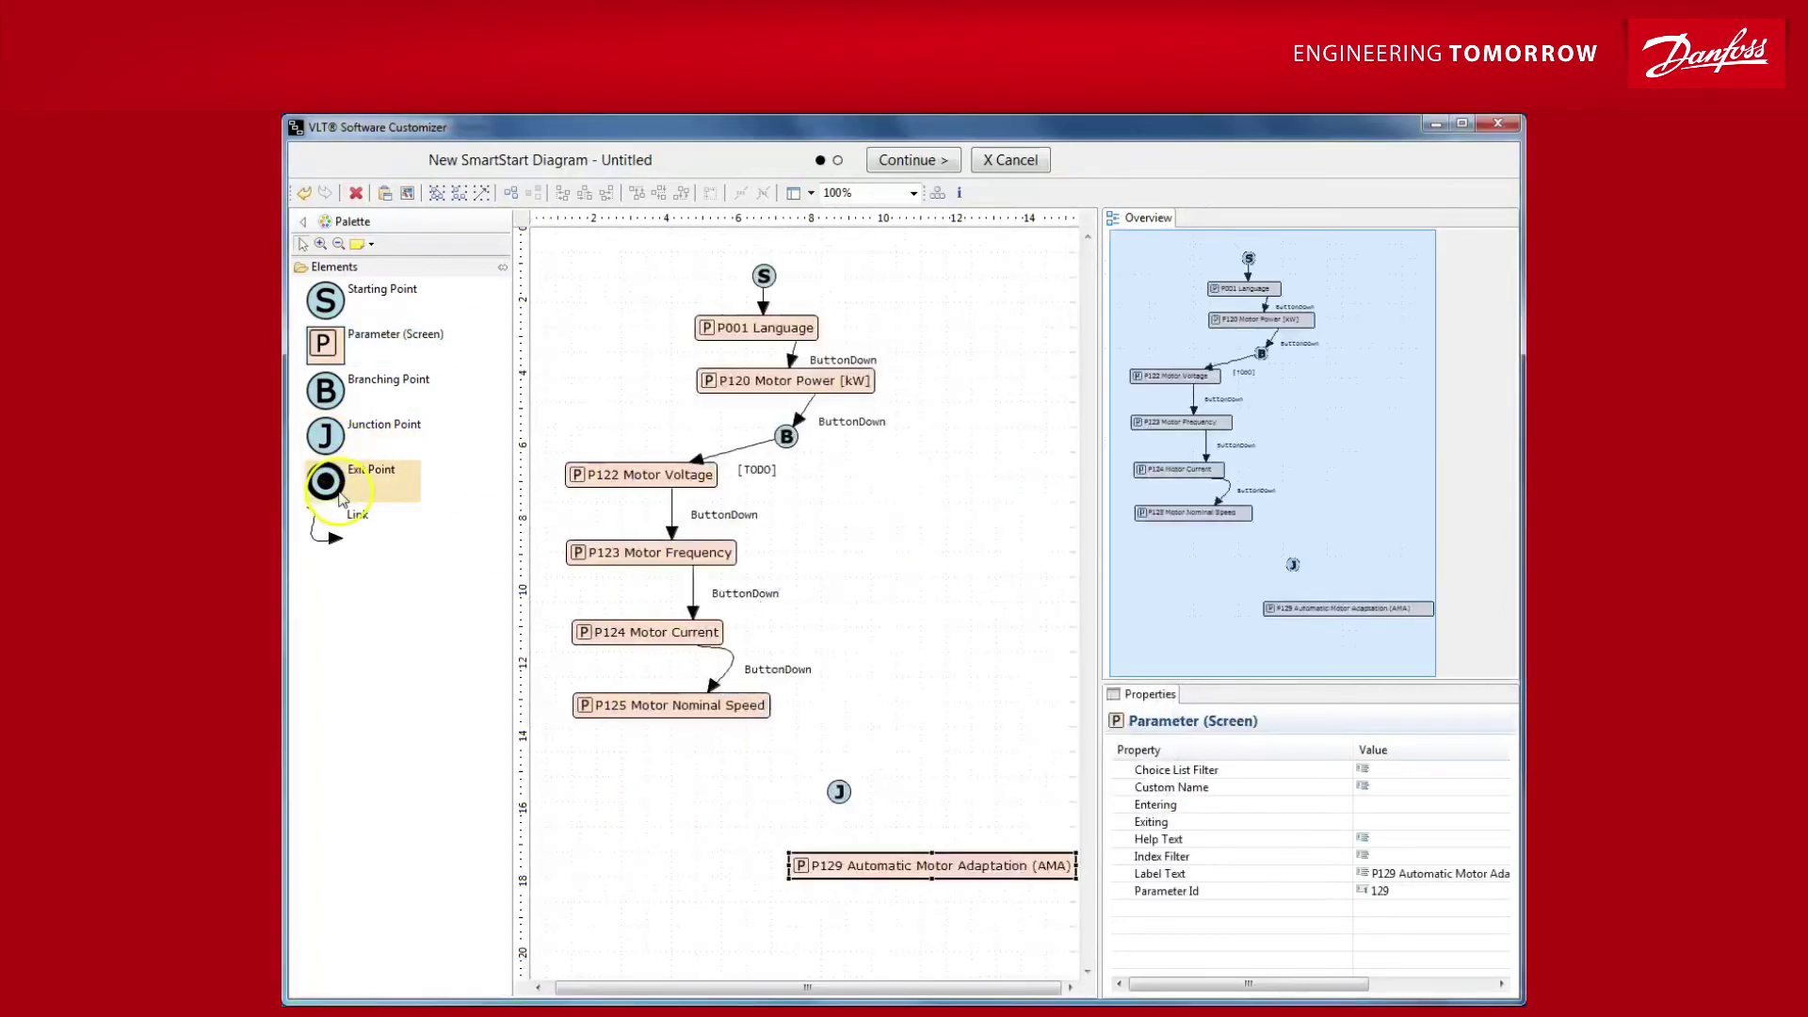
pyautogui.click(862, 926)
# Link P125 to the junction, the junction to P129, P129 to the exit, and branch B directly to the junction
pyautogui.click(375, 519)
pyautogui.moveTo(699, 714); pyautogui.dragTo(841, 789)
pyautogui.click(360, 524)
pyautogui.moveTo(841, 794); pyautogui.dragTo(866, 929)
pyautogui.click(360, 523)
pyautogui.click(374, 516)
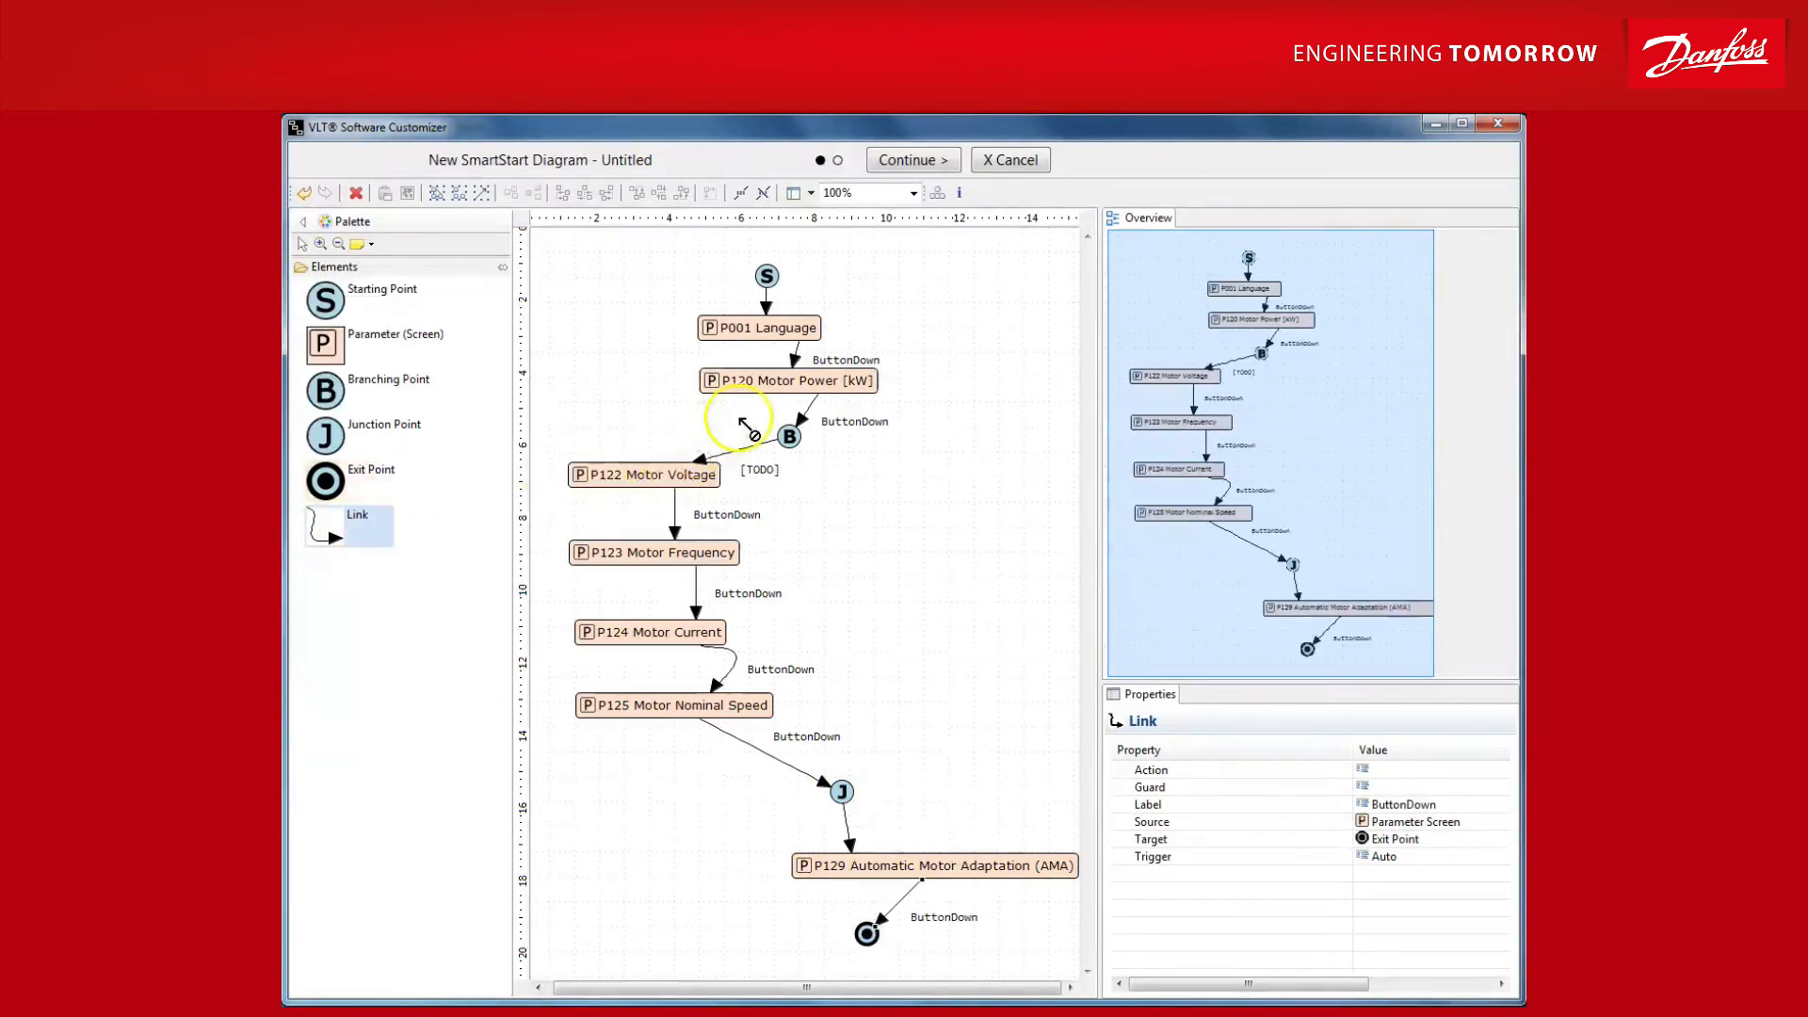
pyautogui.moveTo(789, 436); pyautogui.dragTo(841, 791)
pyautogui.click(551, 262)
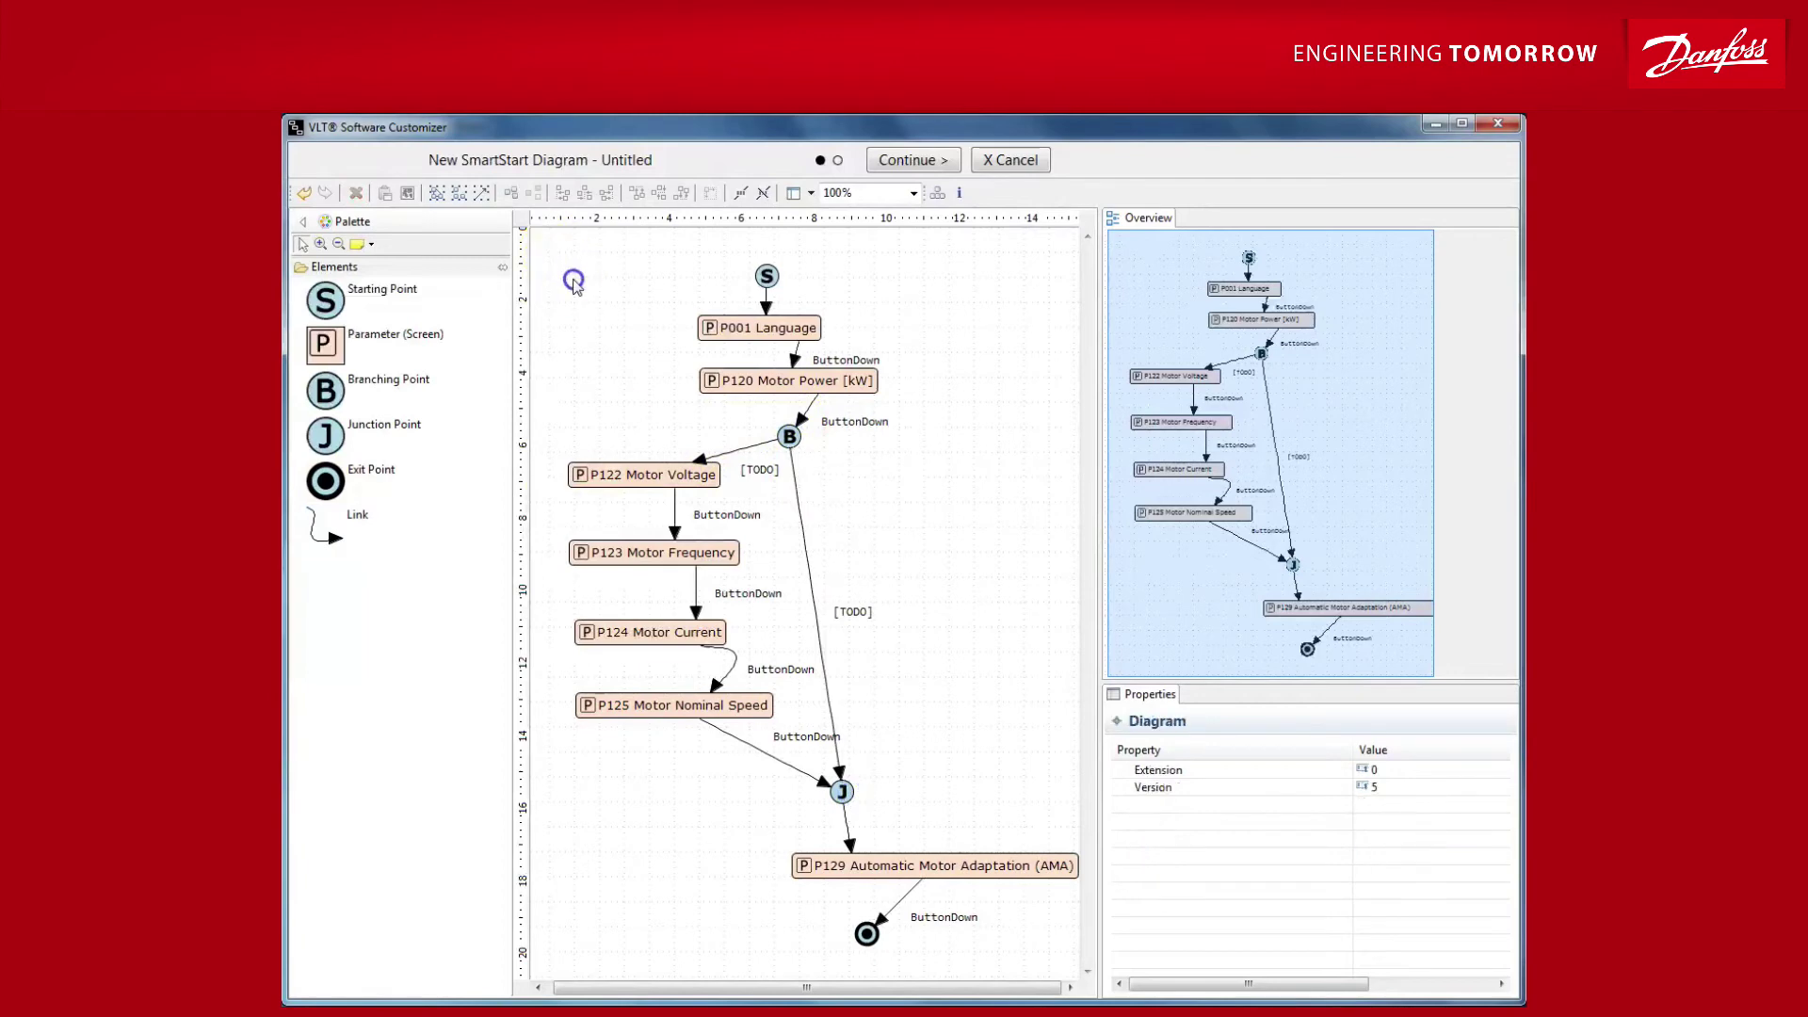
# Select all diagram elements, auto-arrange them into a vertical layout and deselect
pyautogui.click(442, 196)
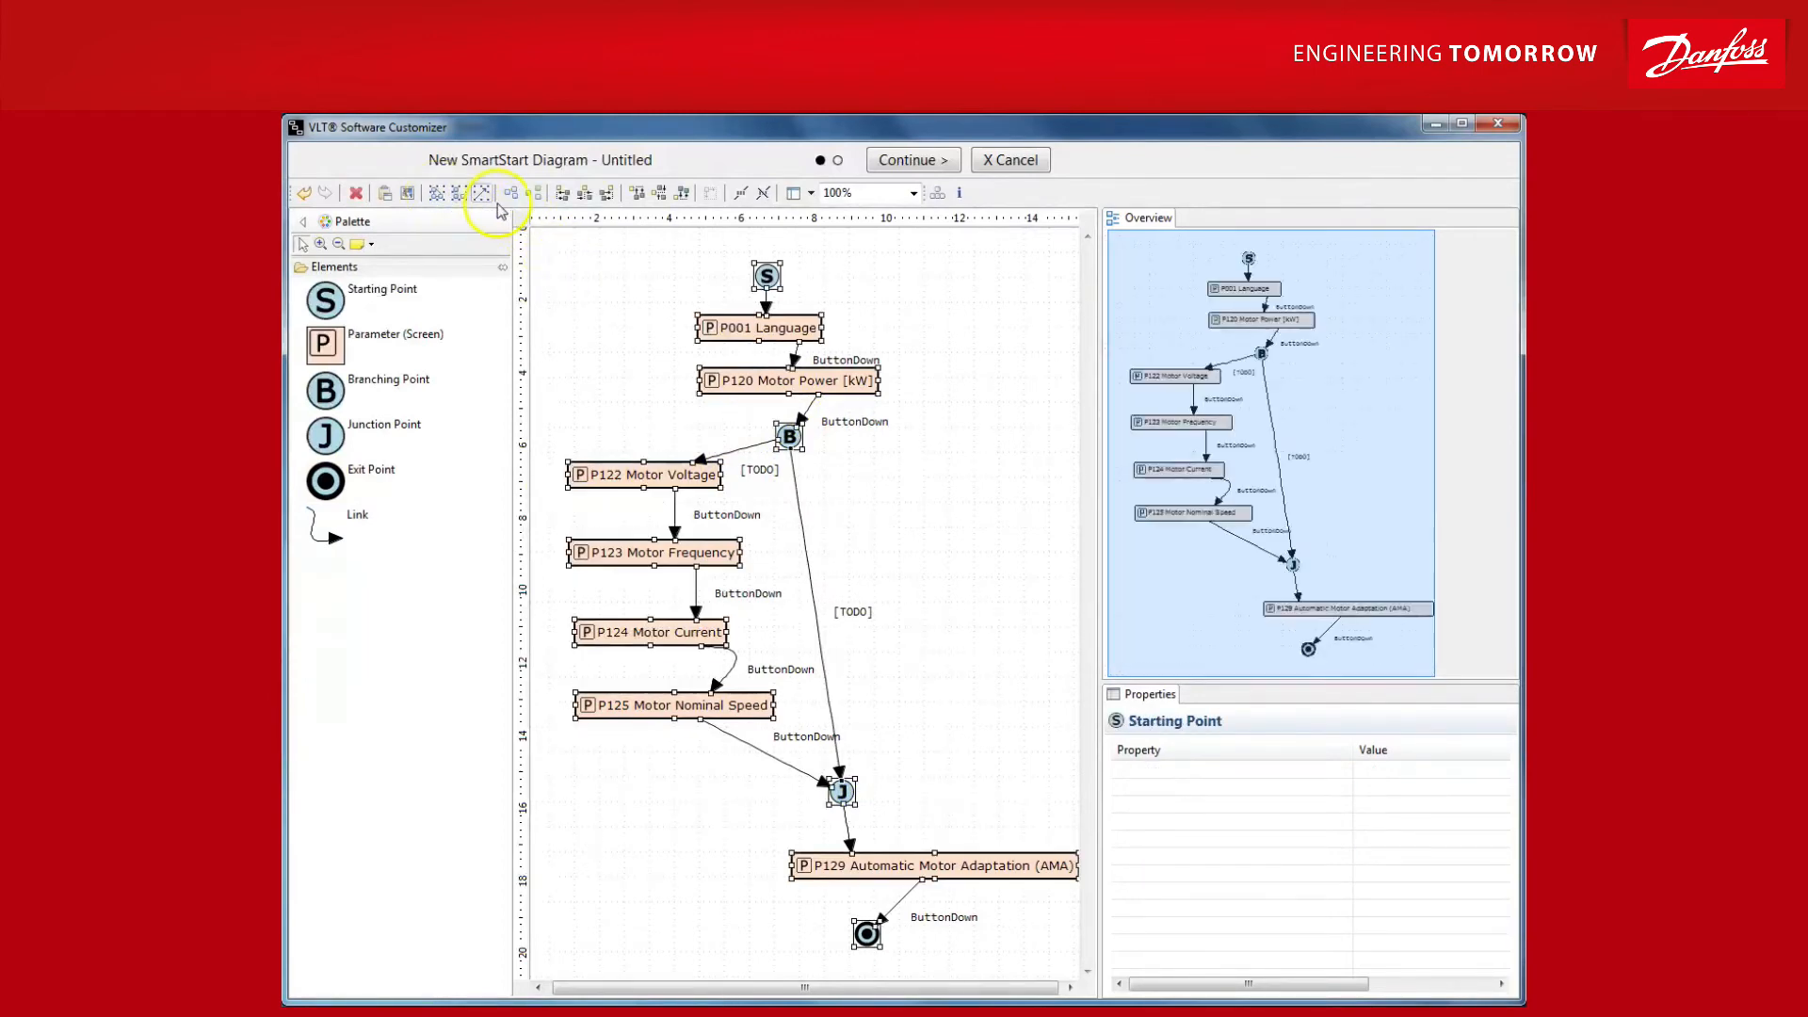
pyautogui.click(511, 195)
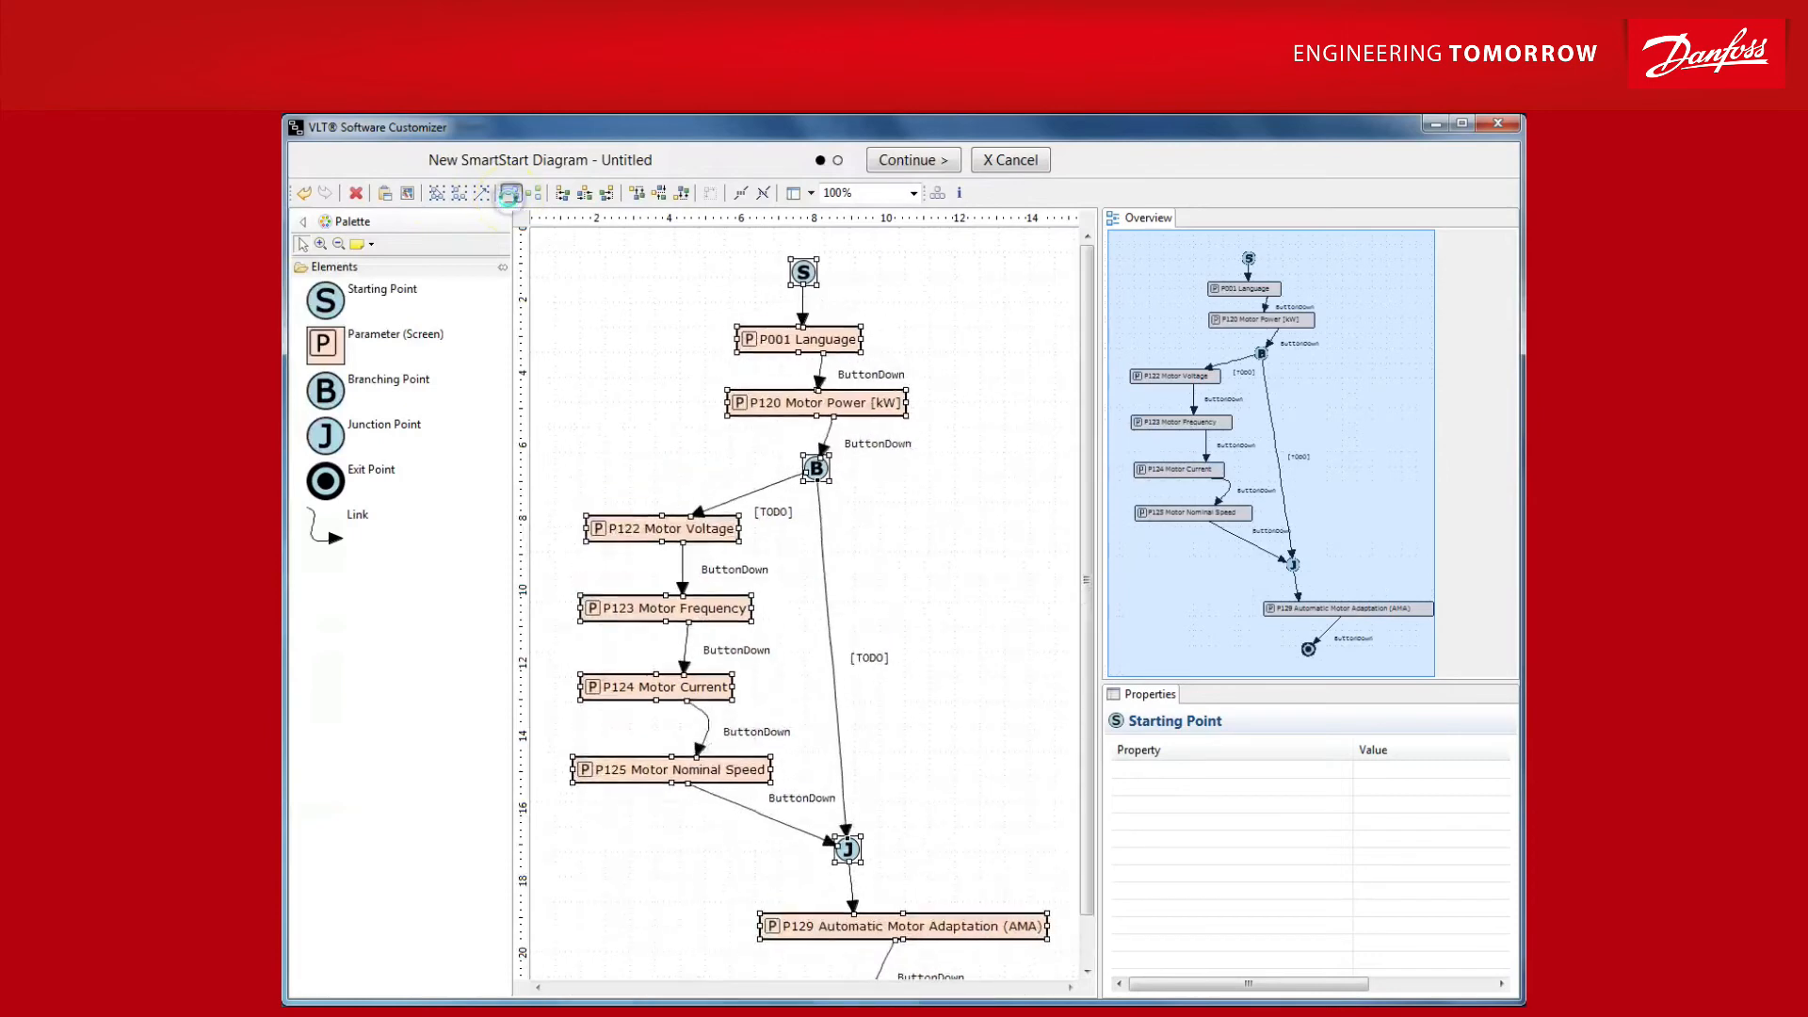
pyautogui.click(623, 344)
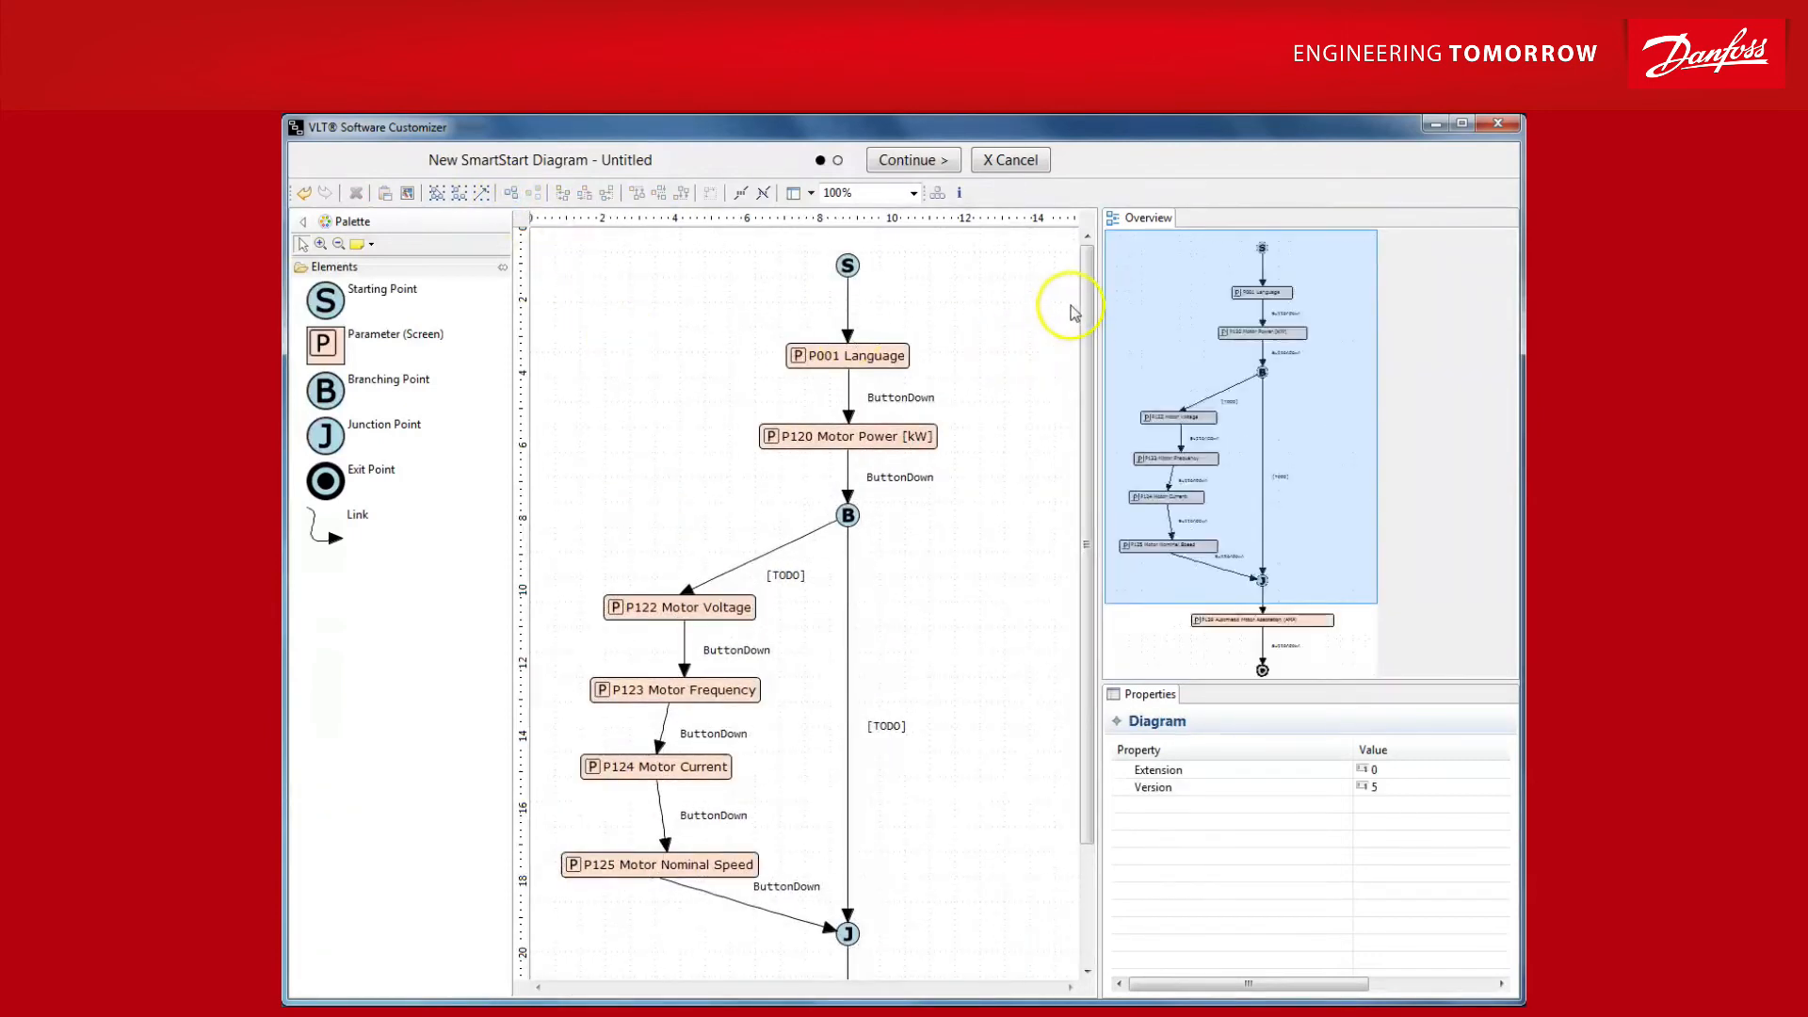
pyautogui.moveTo(1082, 300)
pyautogui.mouseDown()
pyautogui.moveTo(1096, 452)
pyautogui.moveTo(1087, 269)
pyautogui.mouseUp()
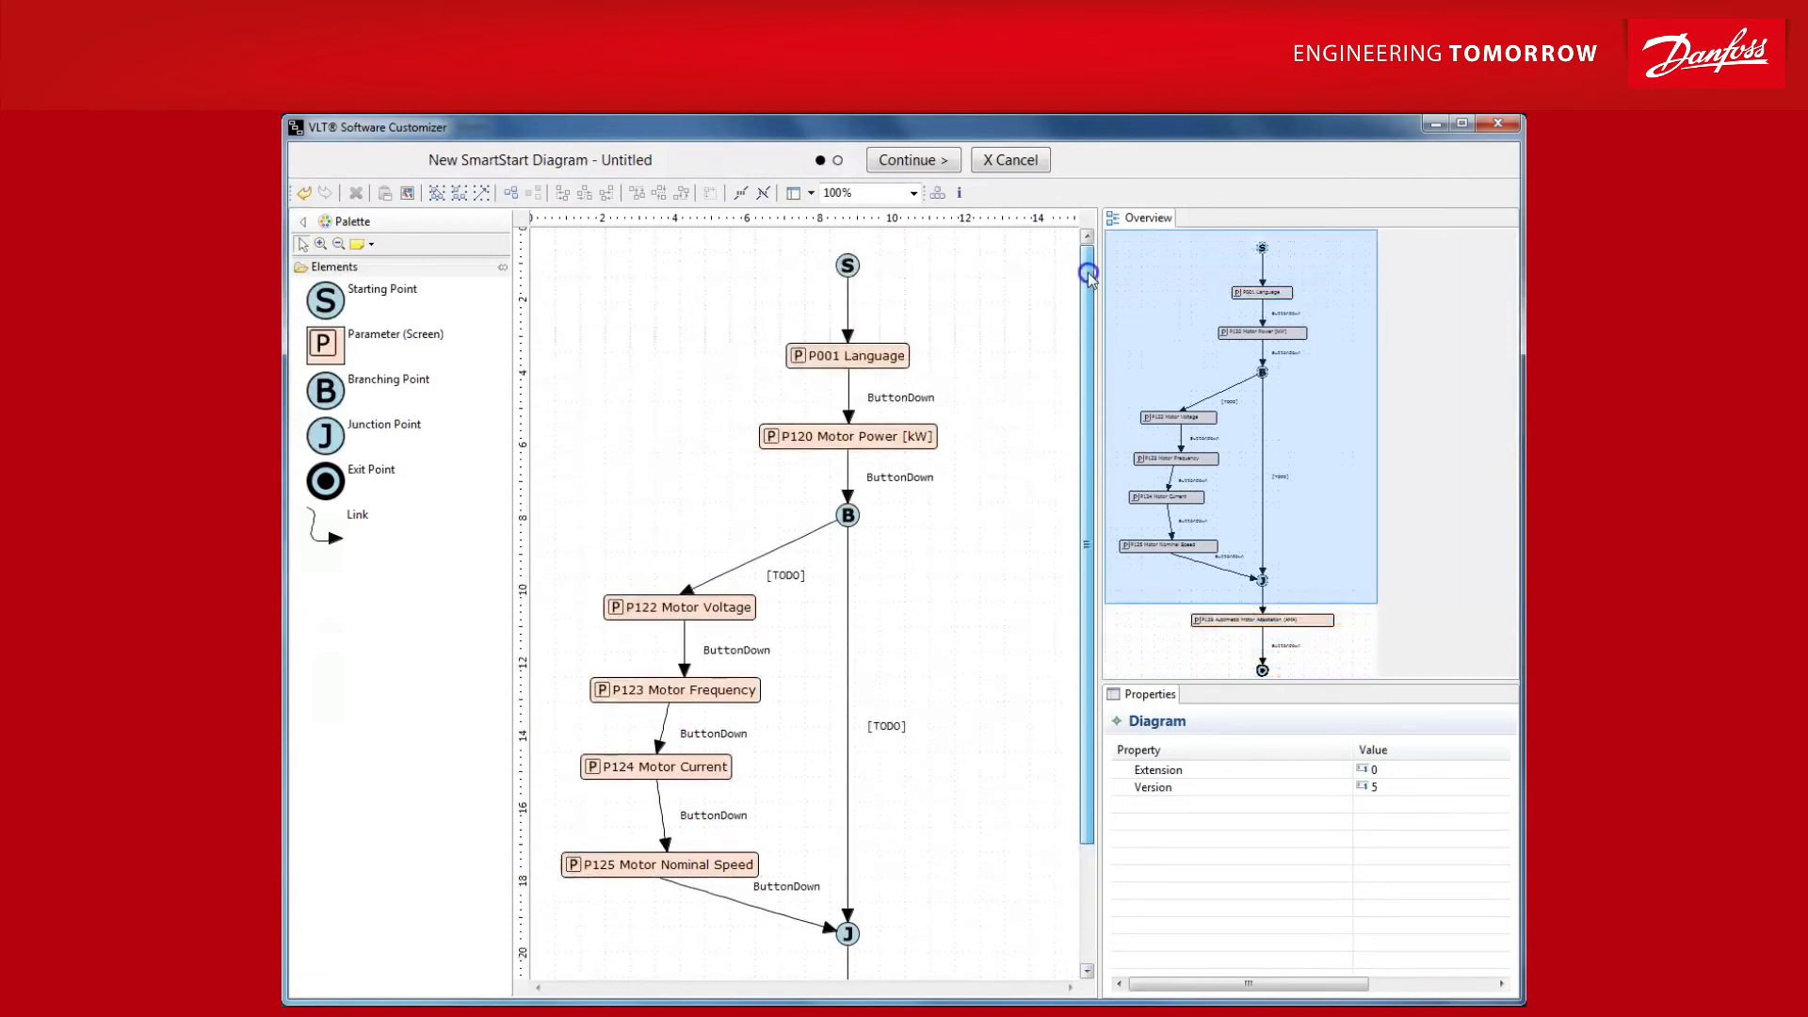
# Pick P120 Motor Power [kW] as the guard parameter for the link to P122 Motor Voltage
pyautogui.doubleClick(792, 585)
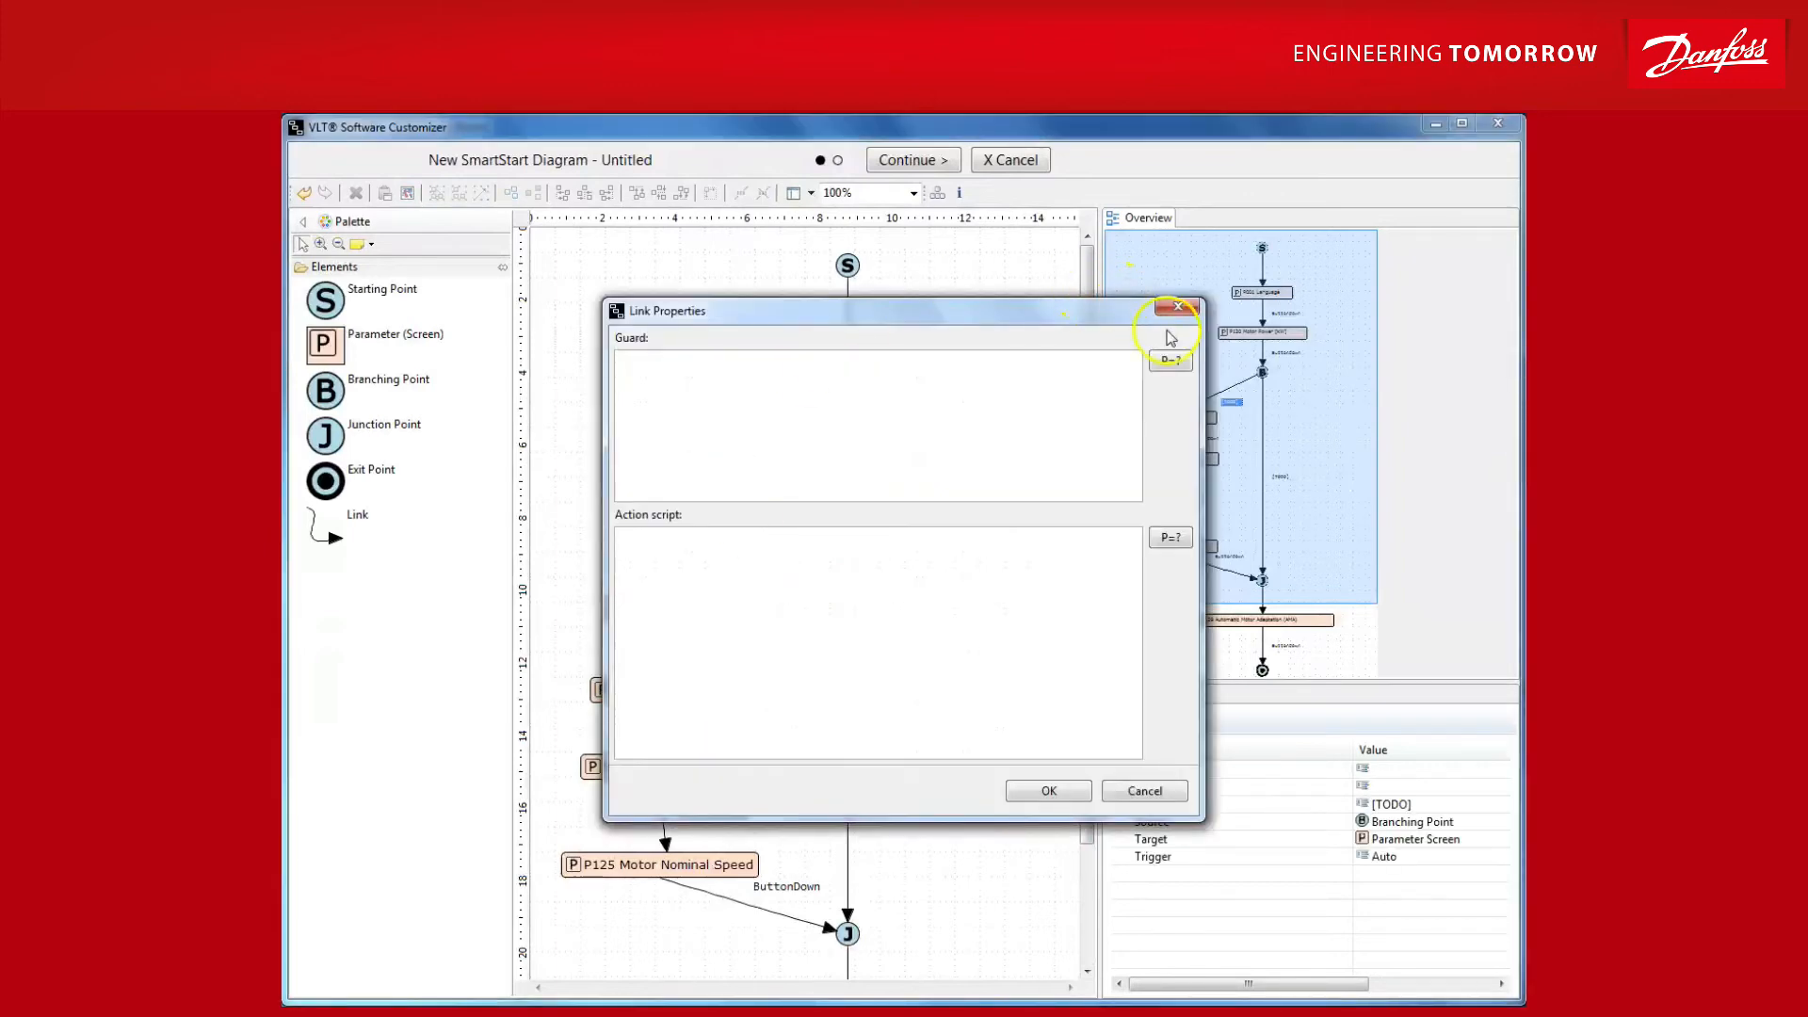
pyautogui.click(1170, 362)
pyautogui.doubleClick(721, 348)
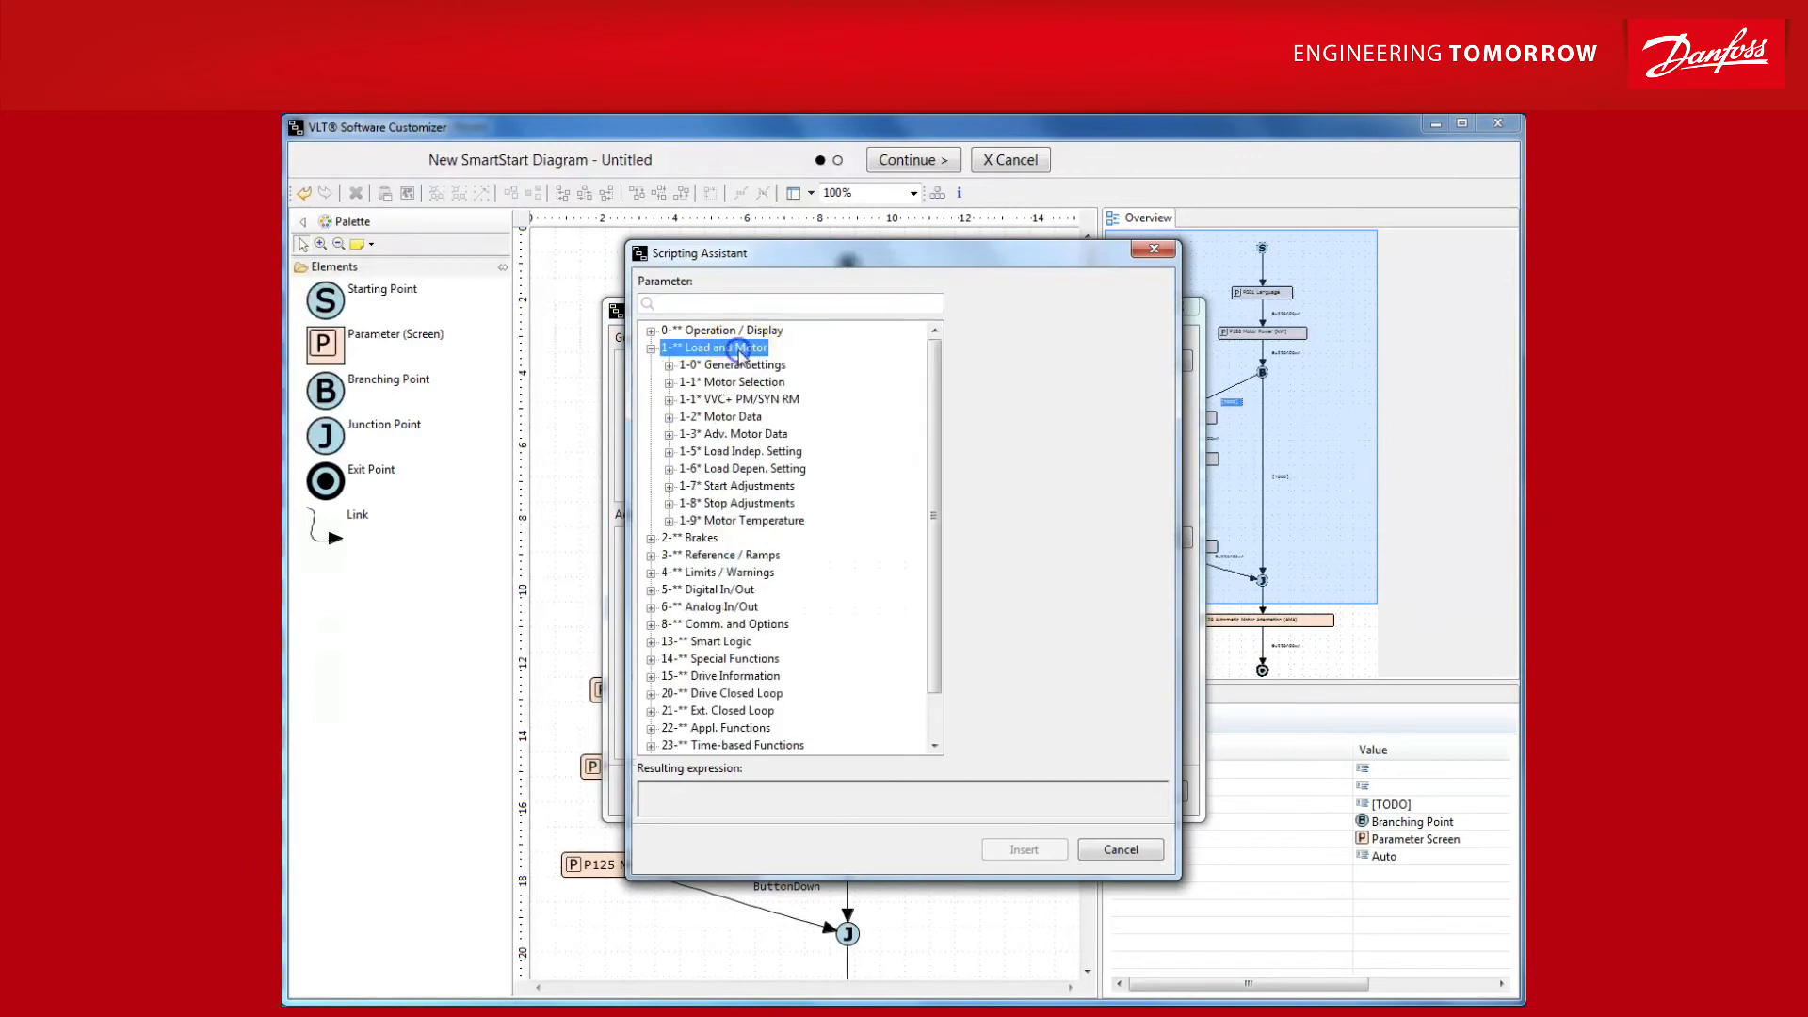
pyautogui.doubleClick(723, 417)
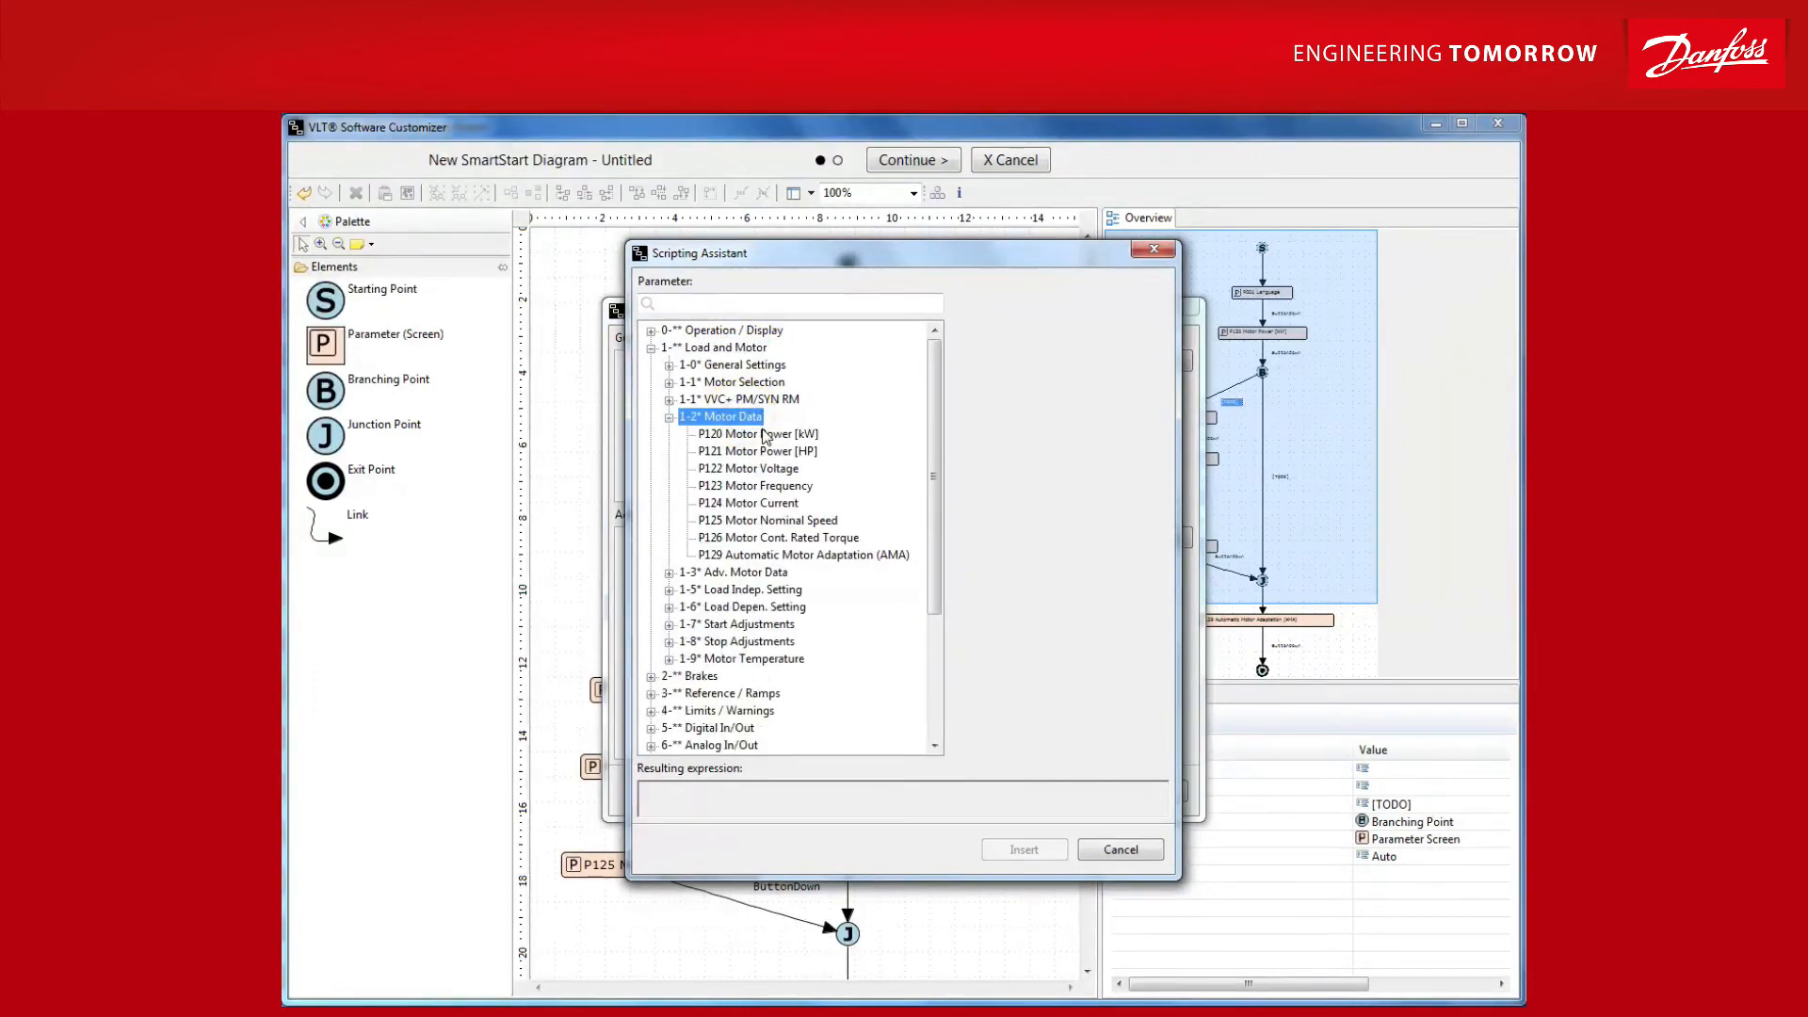
pyautogui.click(758, 434)
# Complete the guard as P120 <> 300 with the not-equal operator and insert it
pyautogui.click(1057, 349)
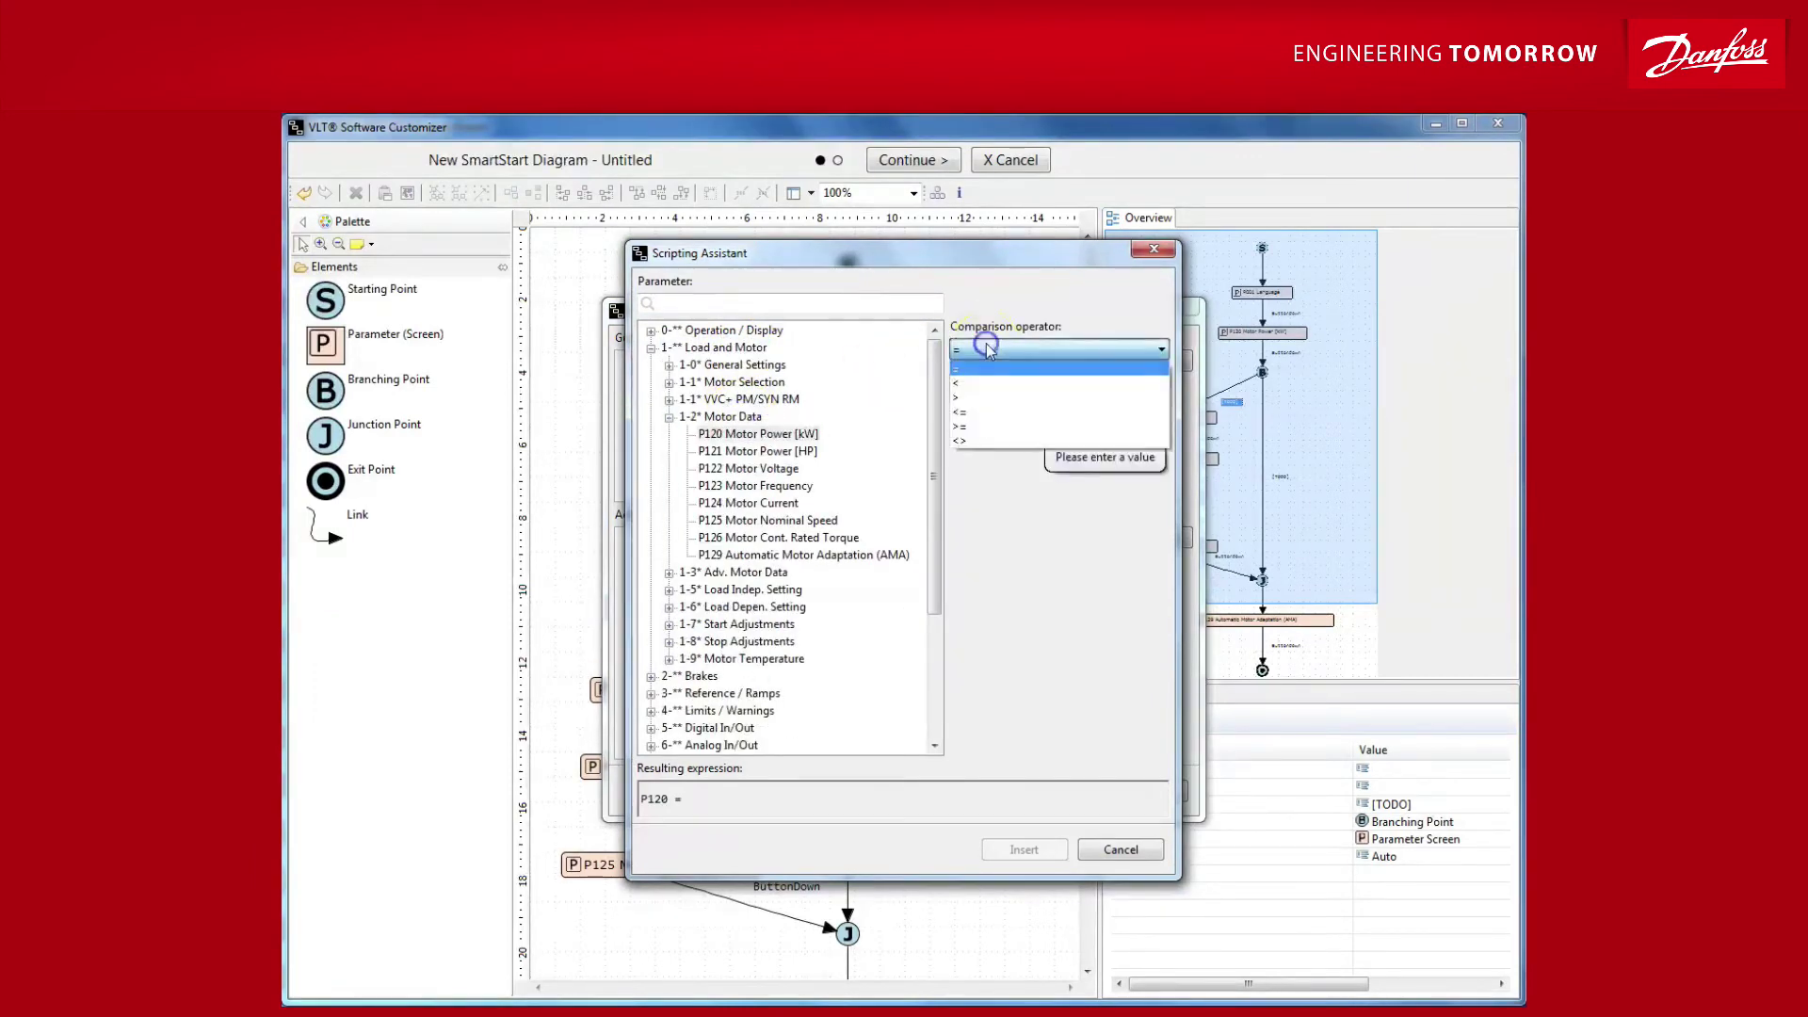
pyautogui.click(977, 442)
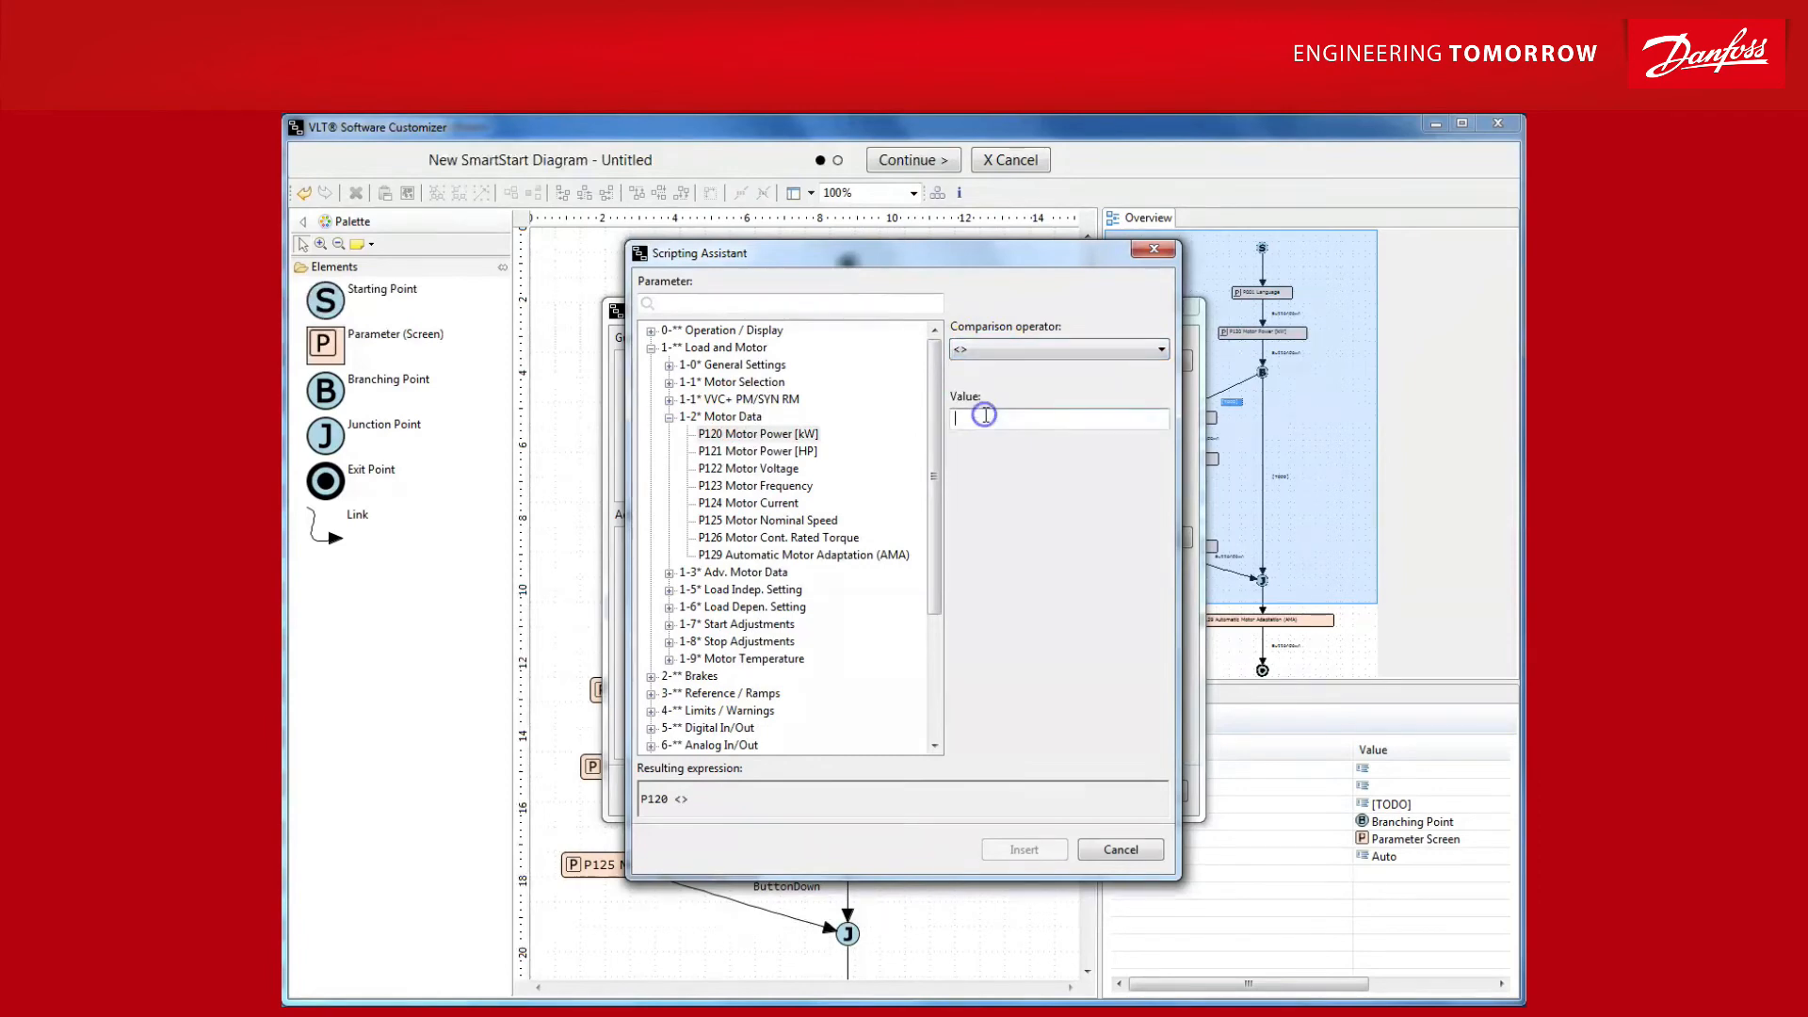
pyautogui.write('00')
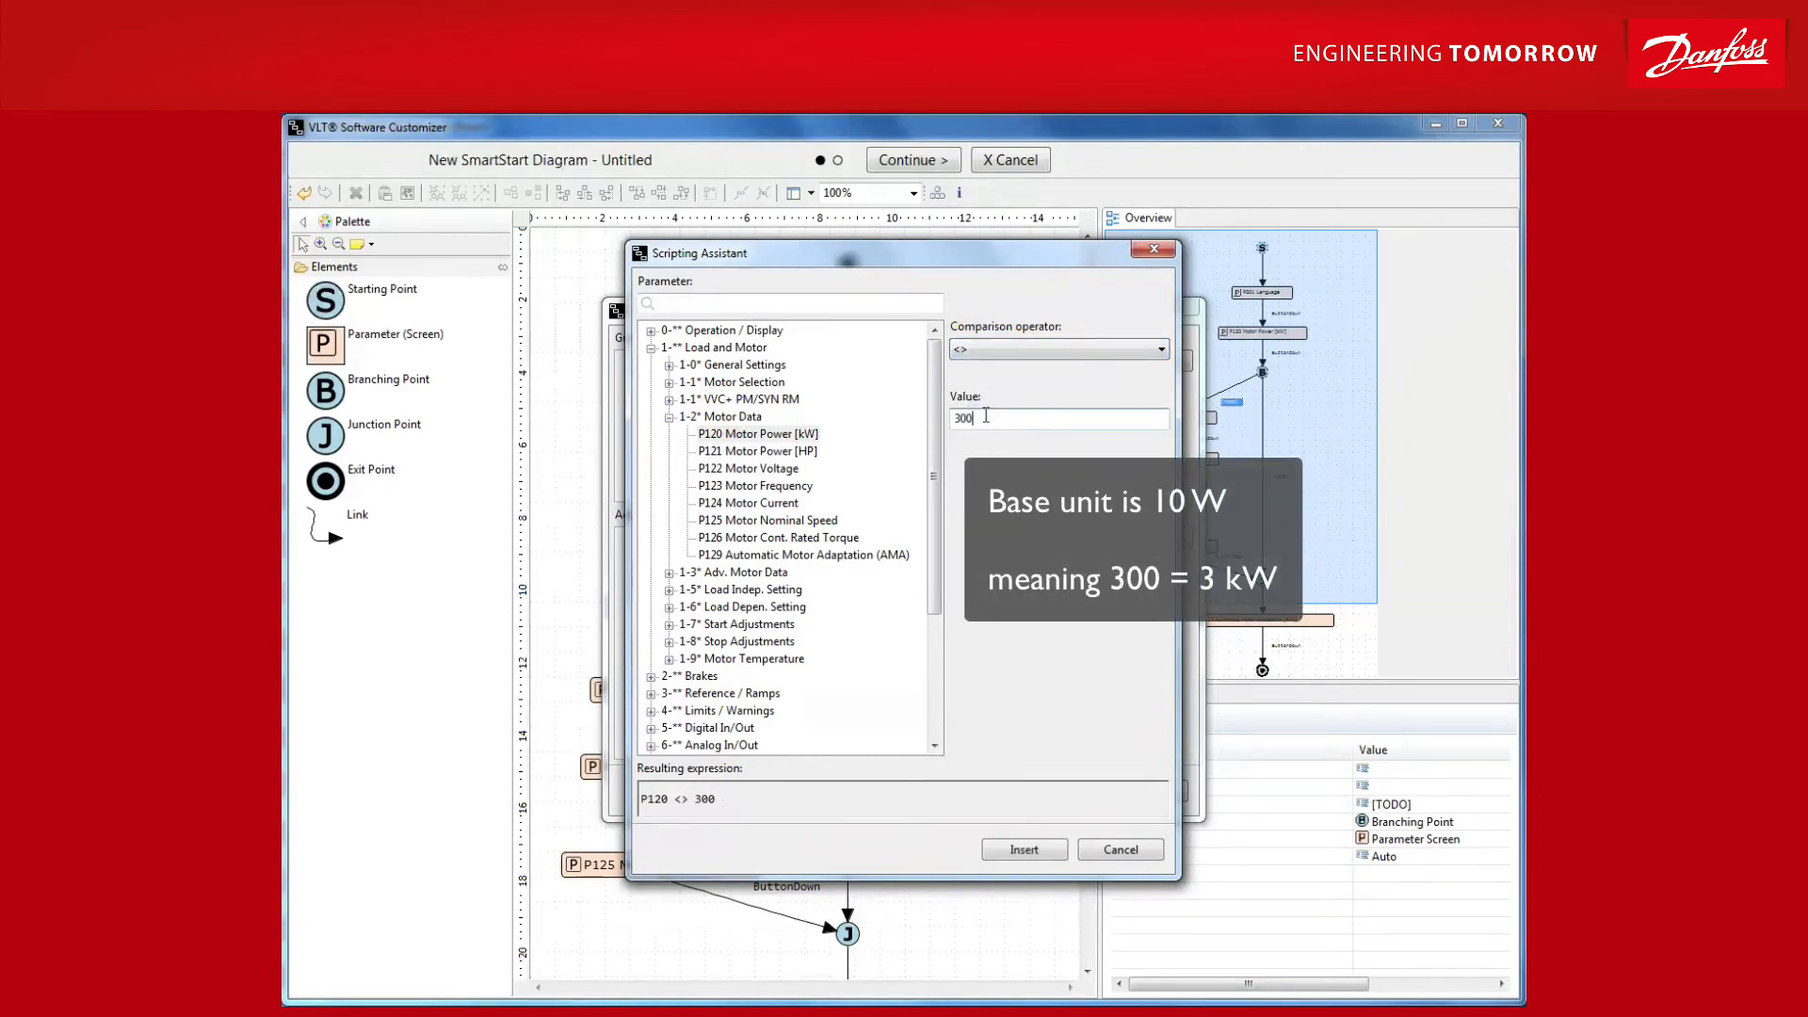
pyautogui.click(1020, 849)
# Confirm the P122 link's guard and start a guard condition on the direct junction link
pyautogui.click(1050, 796)
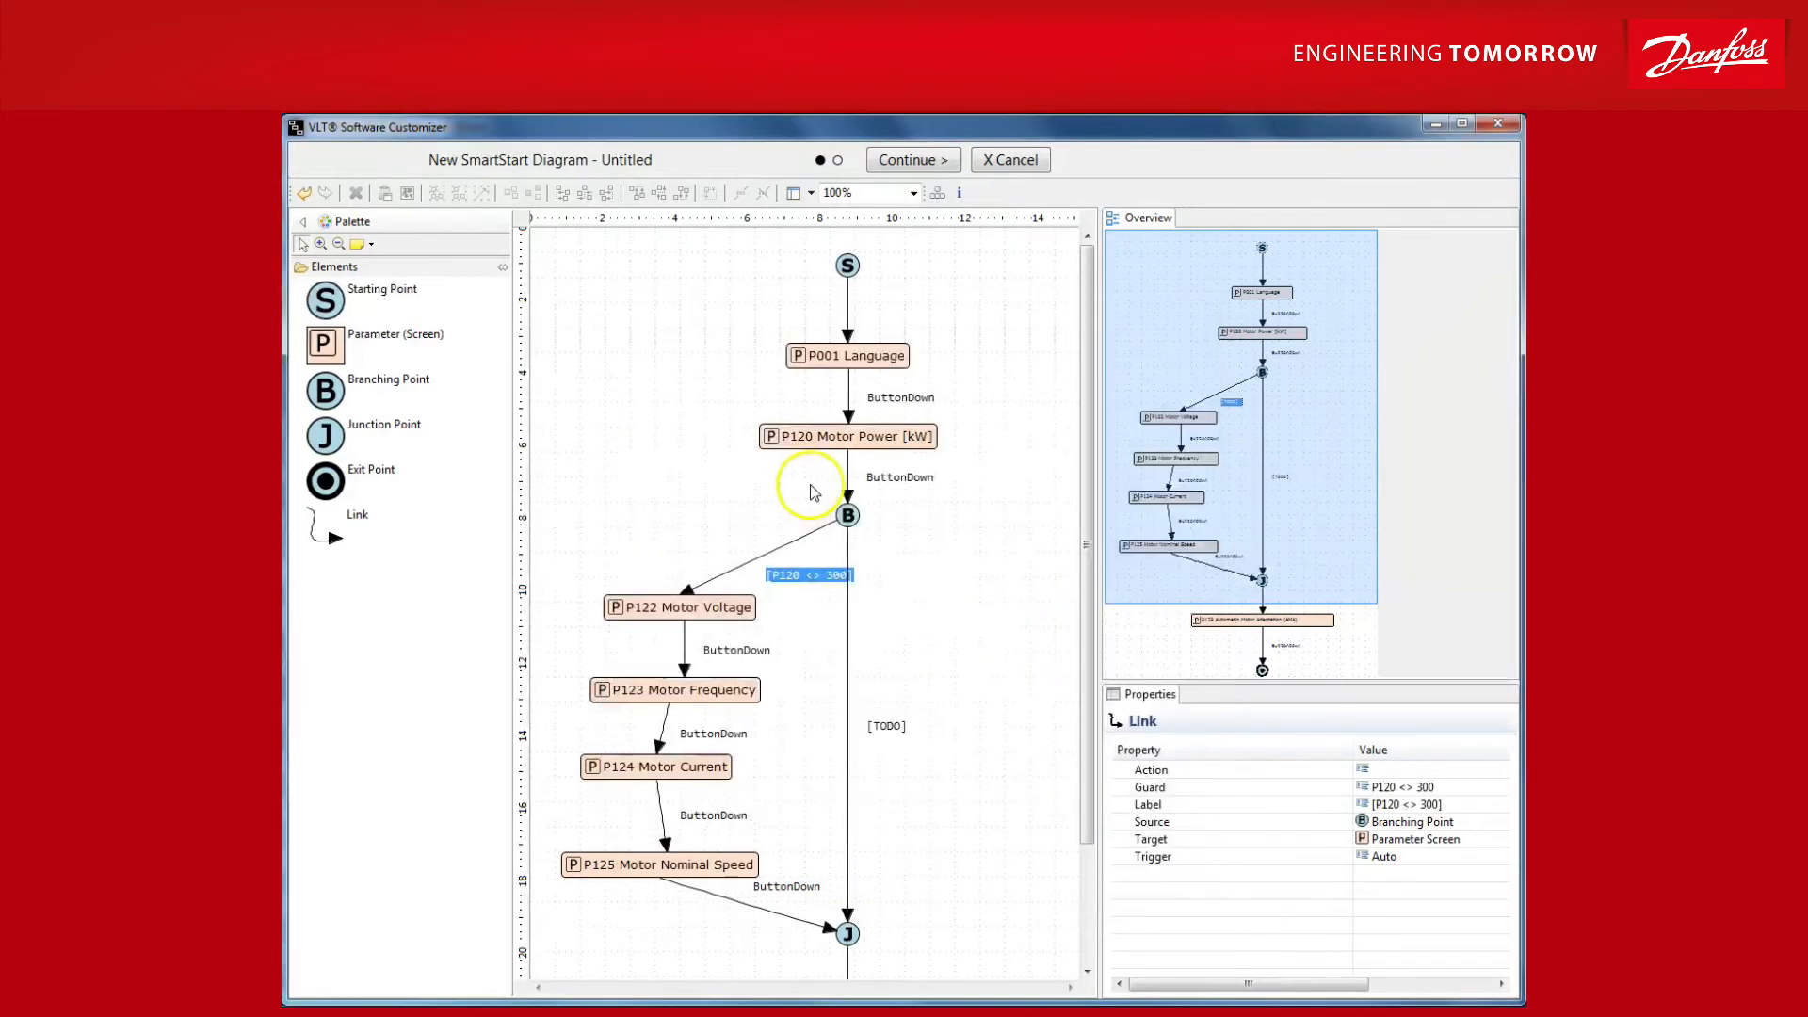
pyautogui.click(895, 726)
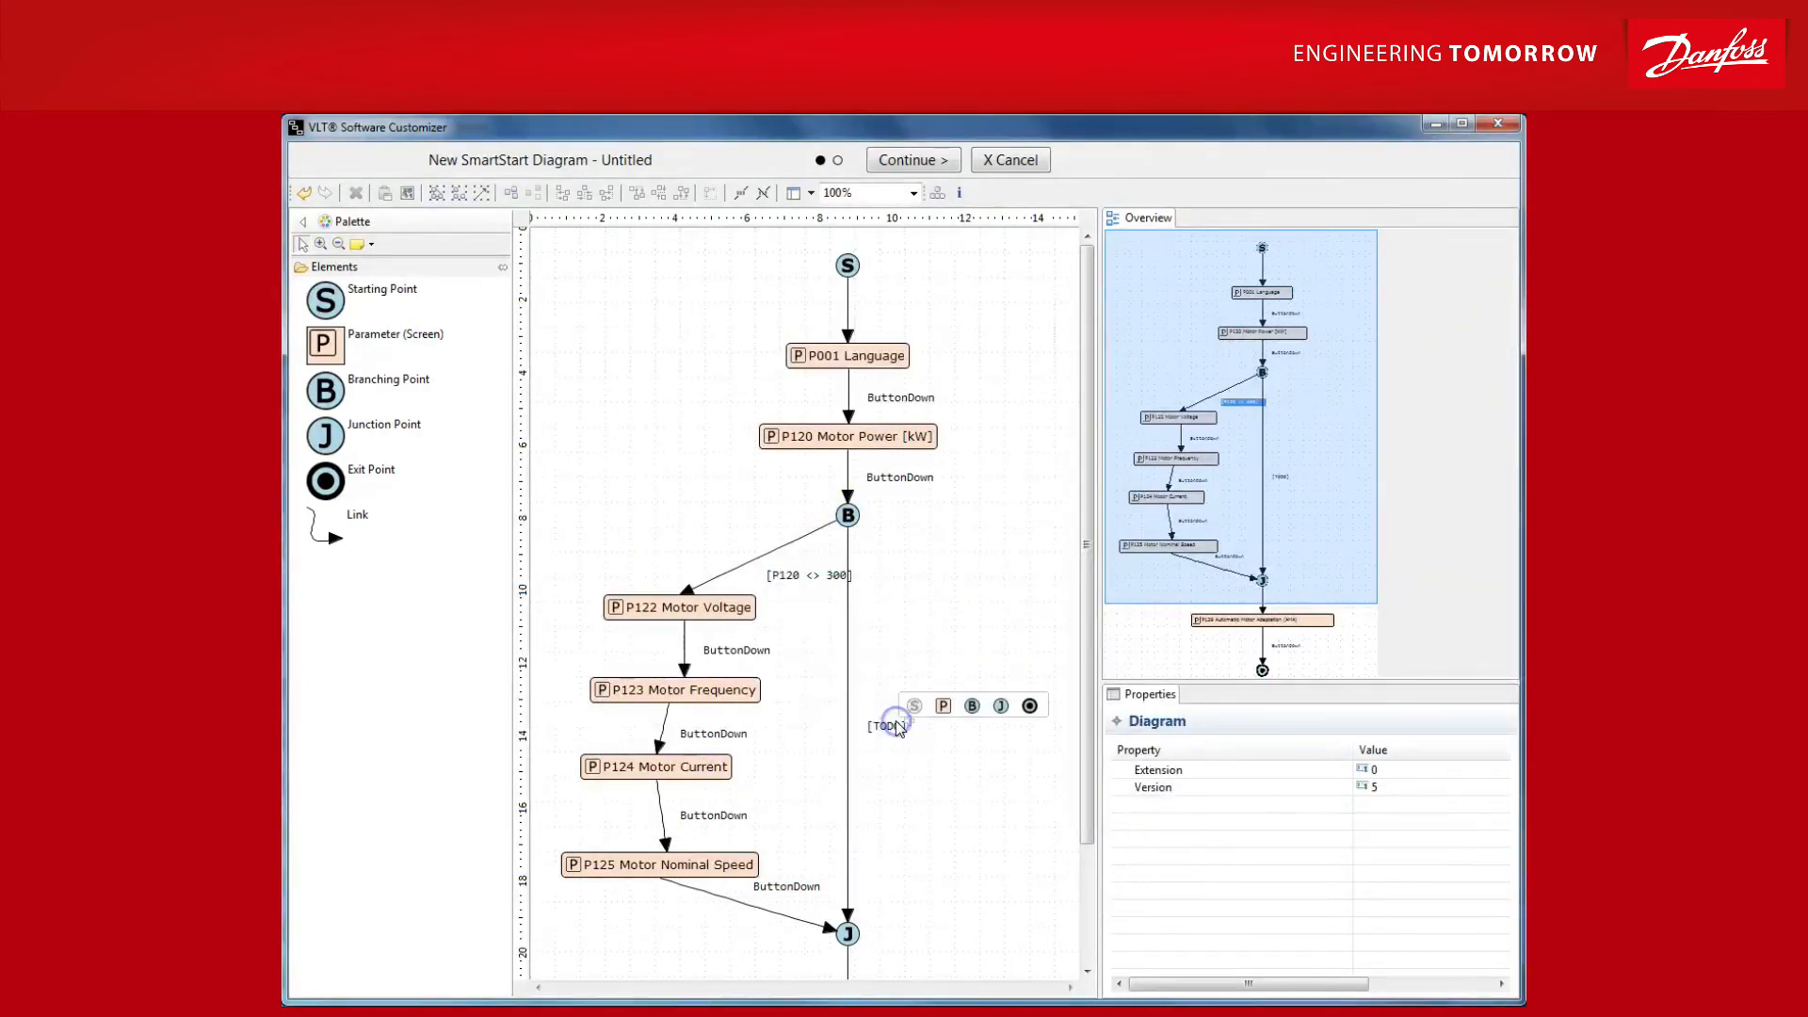
pyautogui.doubleClick(891, 728)
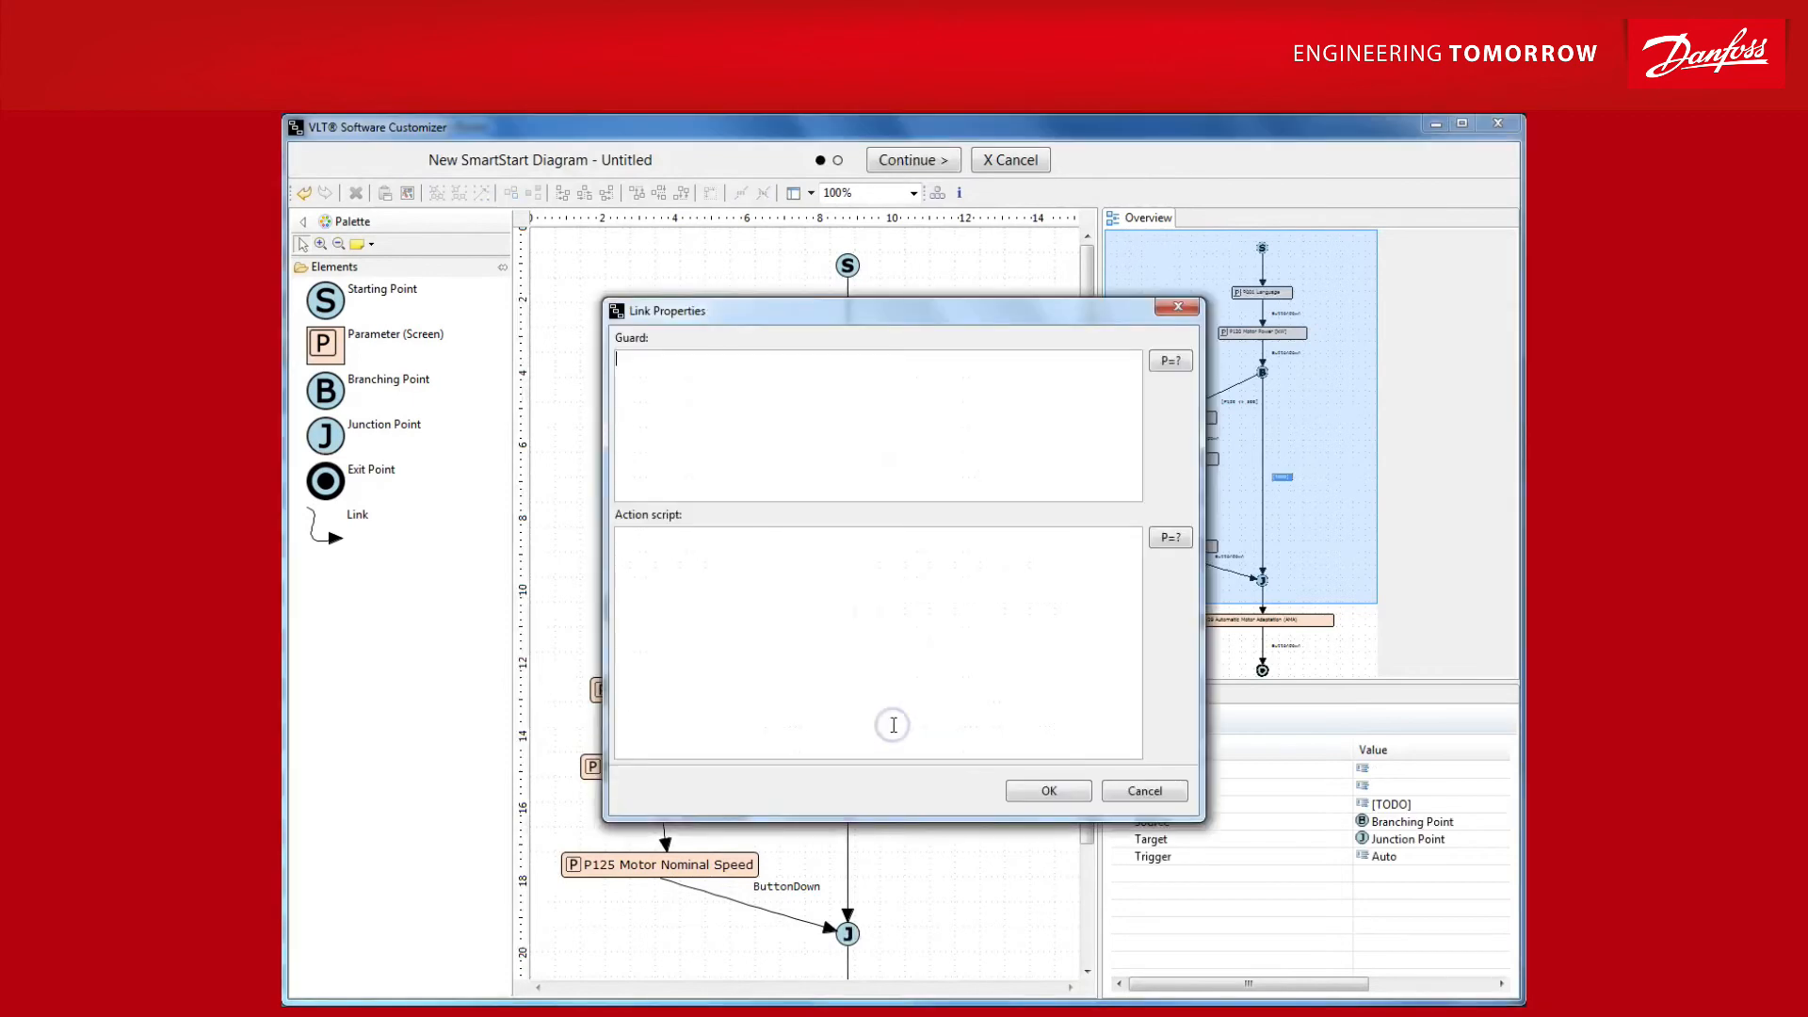
pyautogui.click(1170, 360)
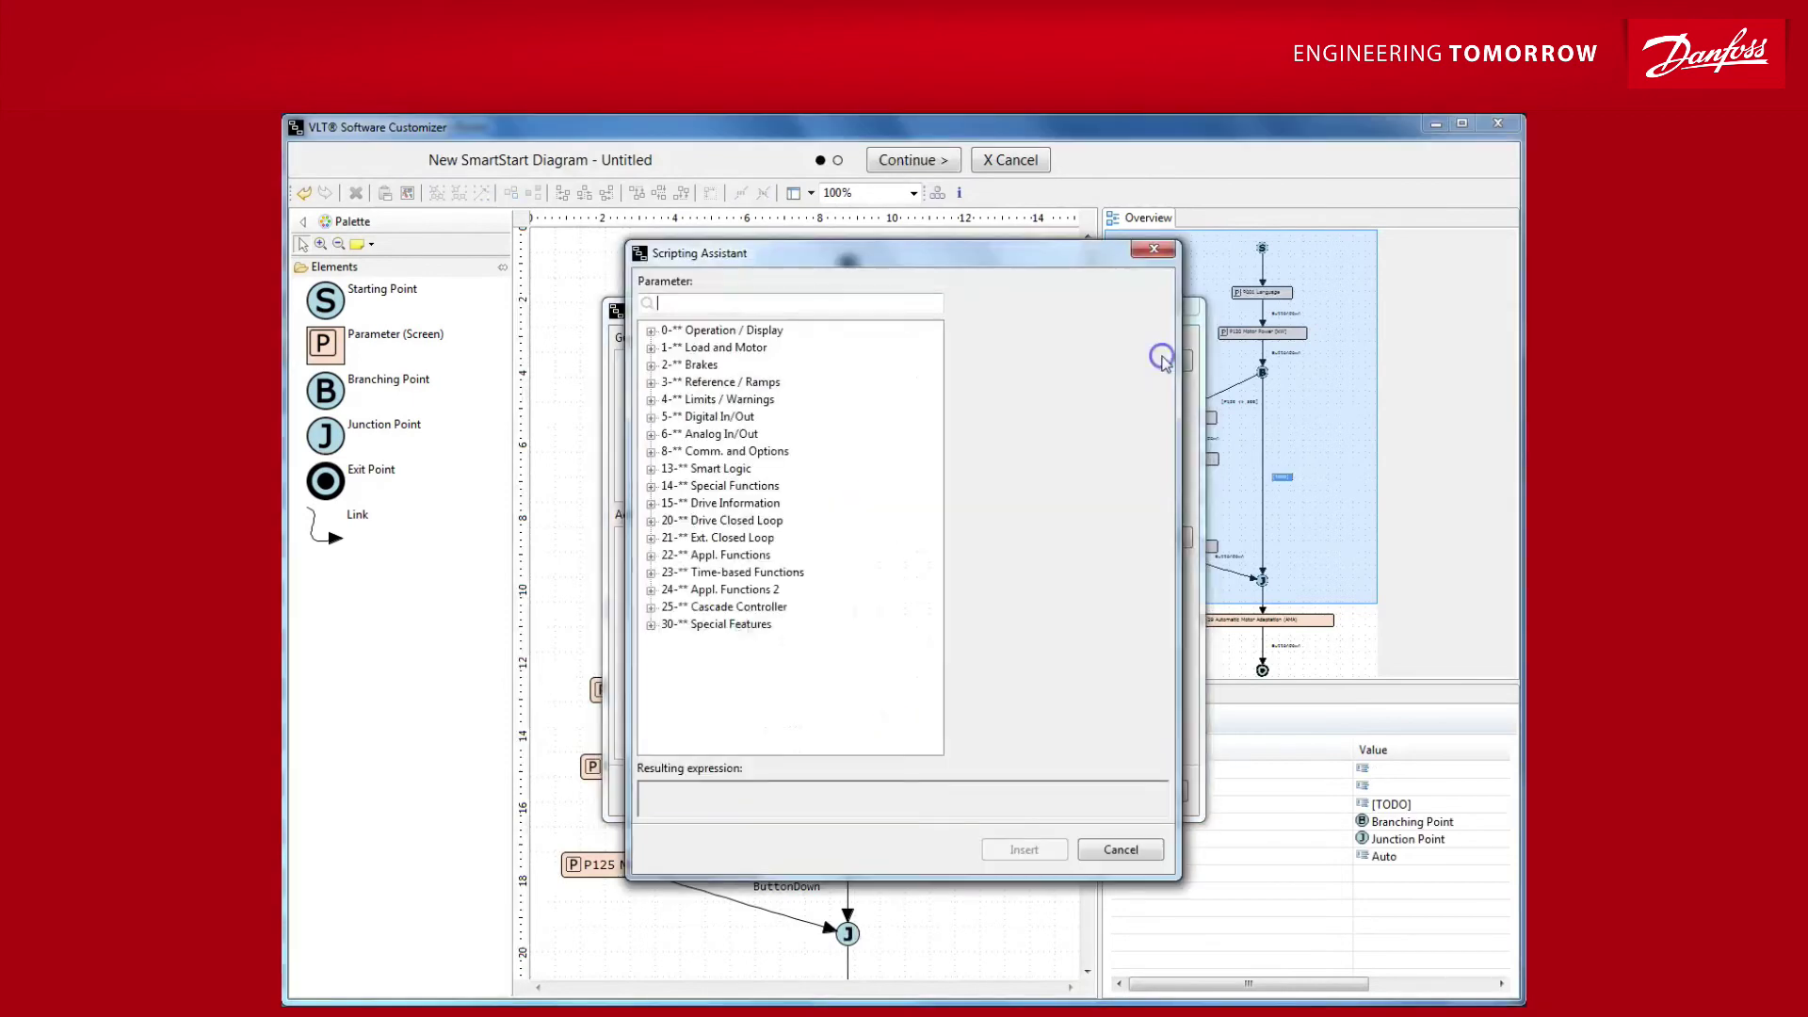
# Insert P120 = 300 as the guard on the direct link to the junction
pyautogui.doubleClick(724, 347)
pyautogui.doubleClick(722, 417)
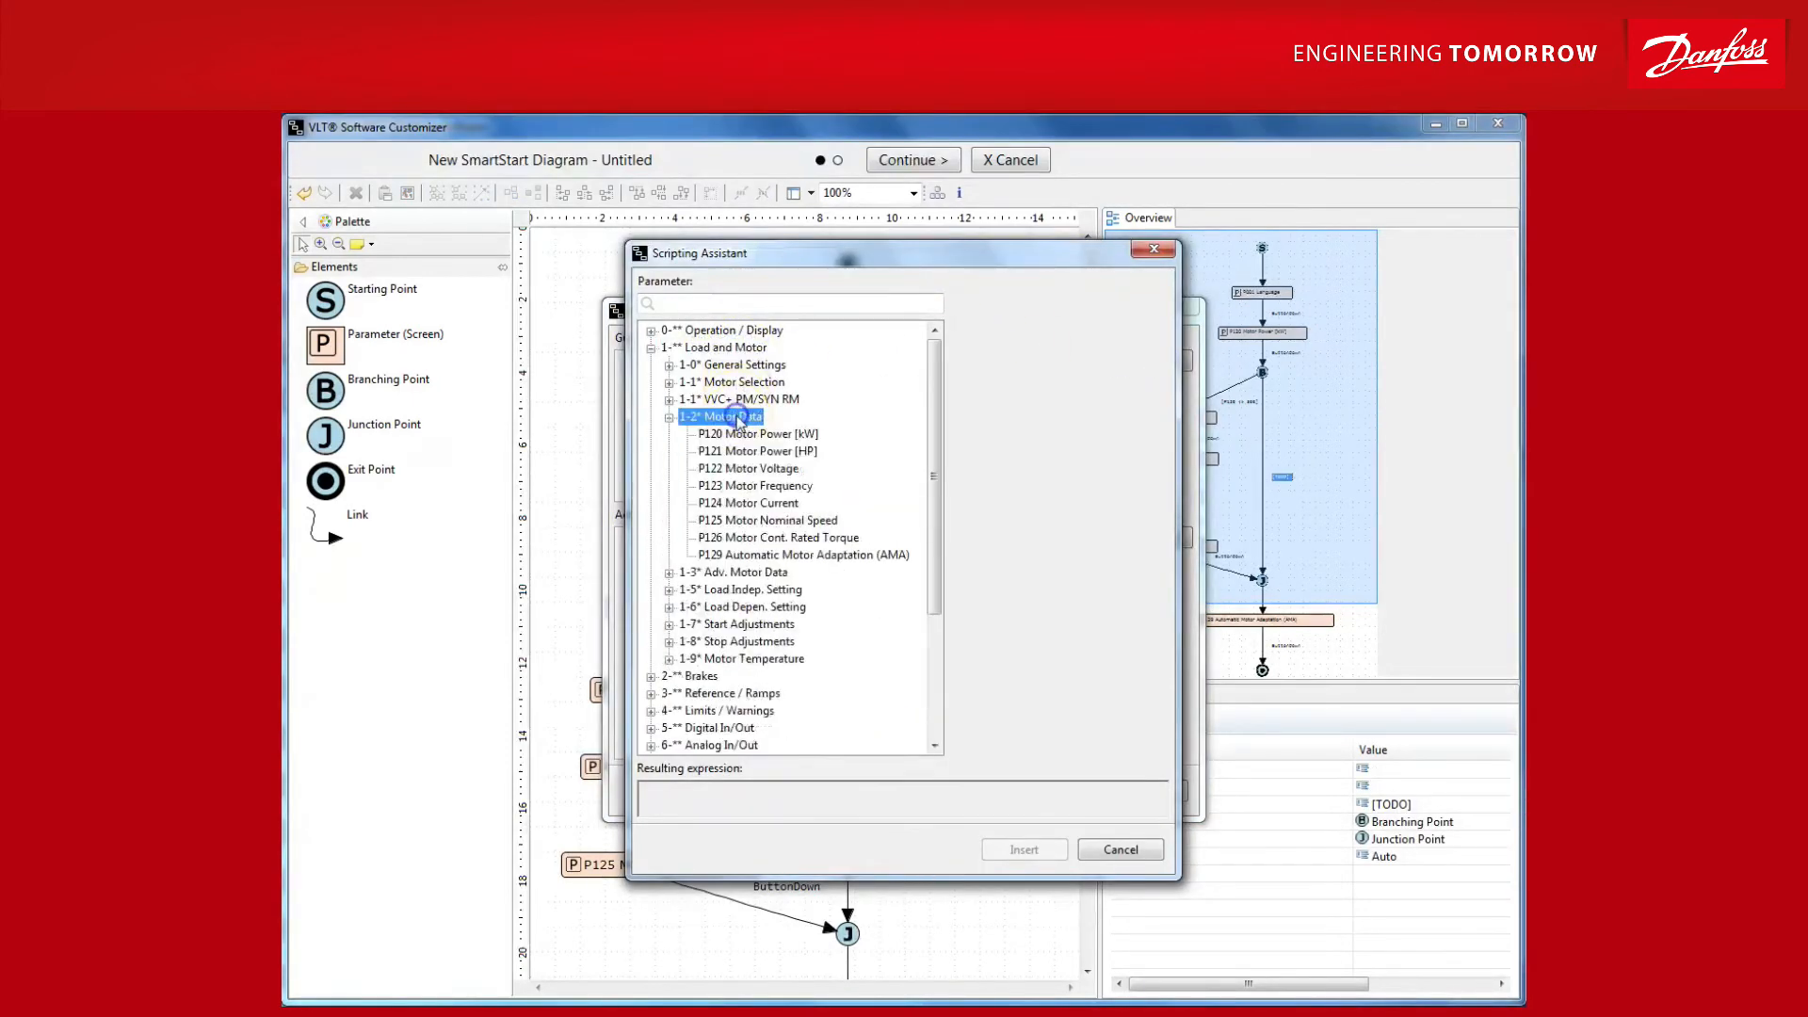
pyautogui.click(758, 433)
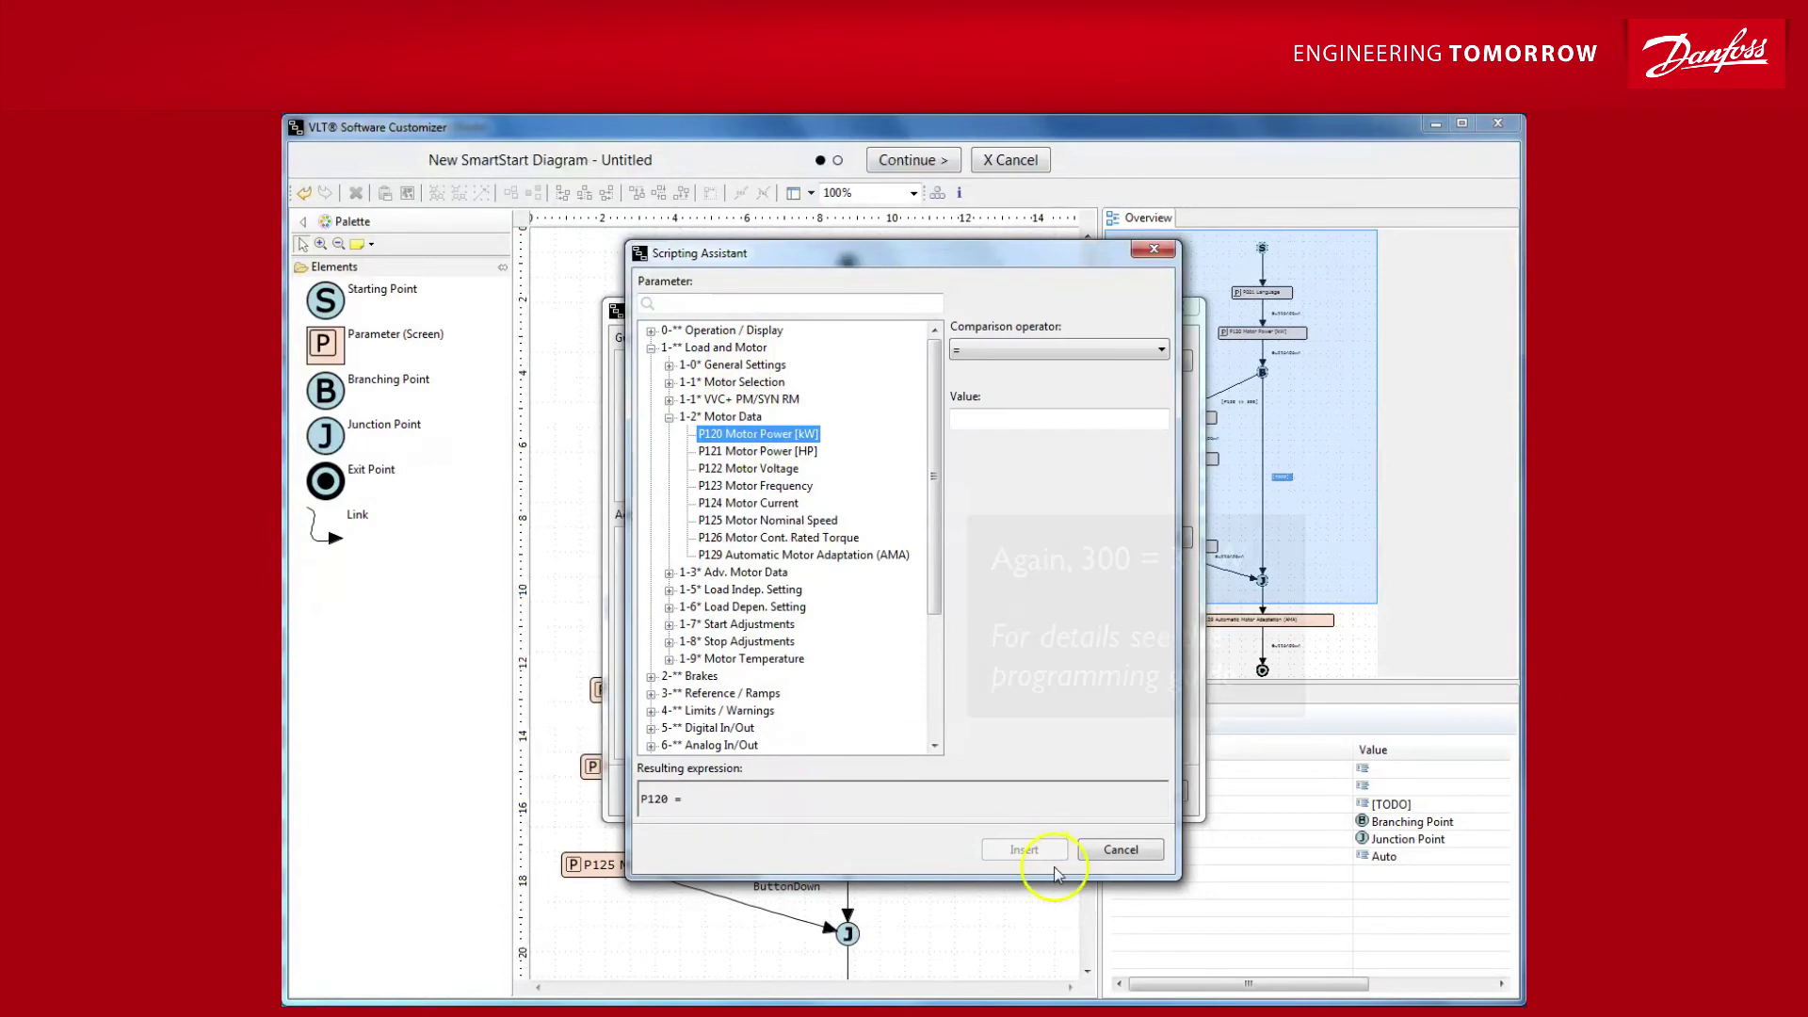
pyautogui.click(1045, 418)
pyautogui.write('300')
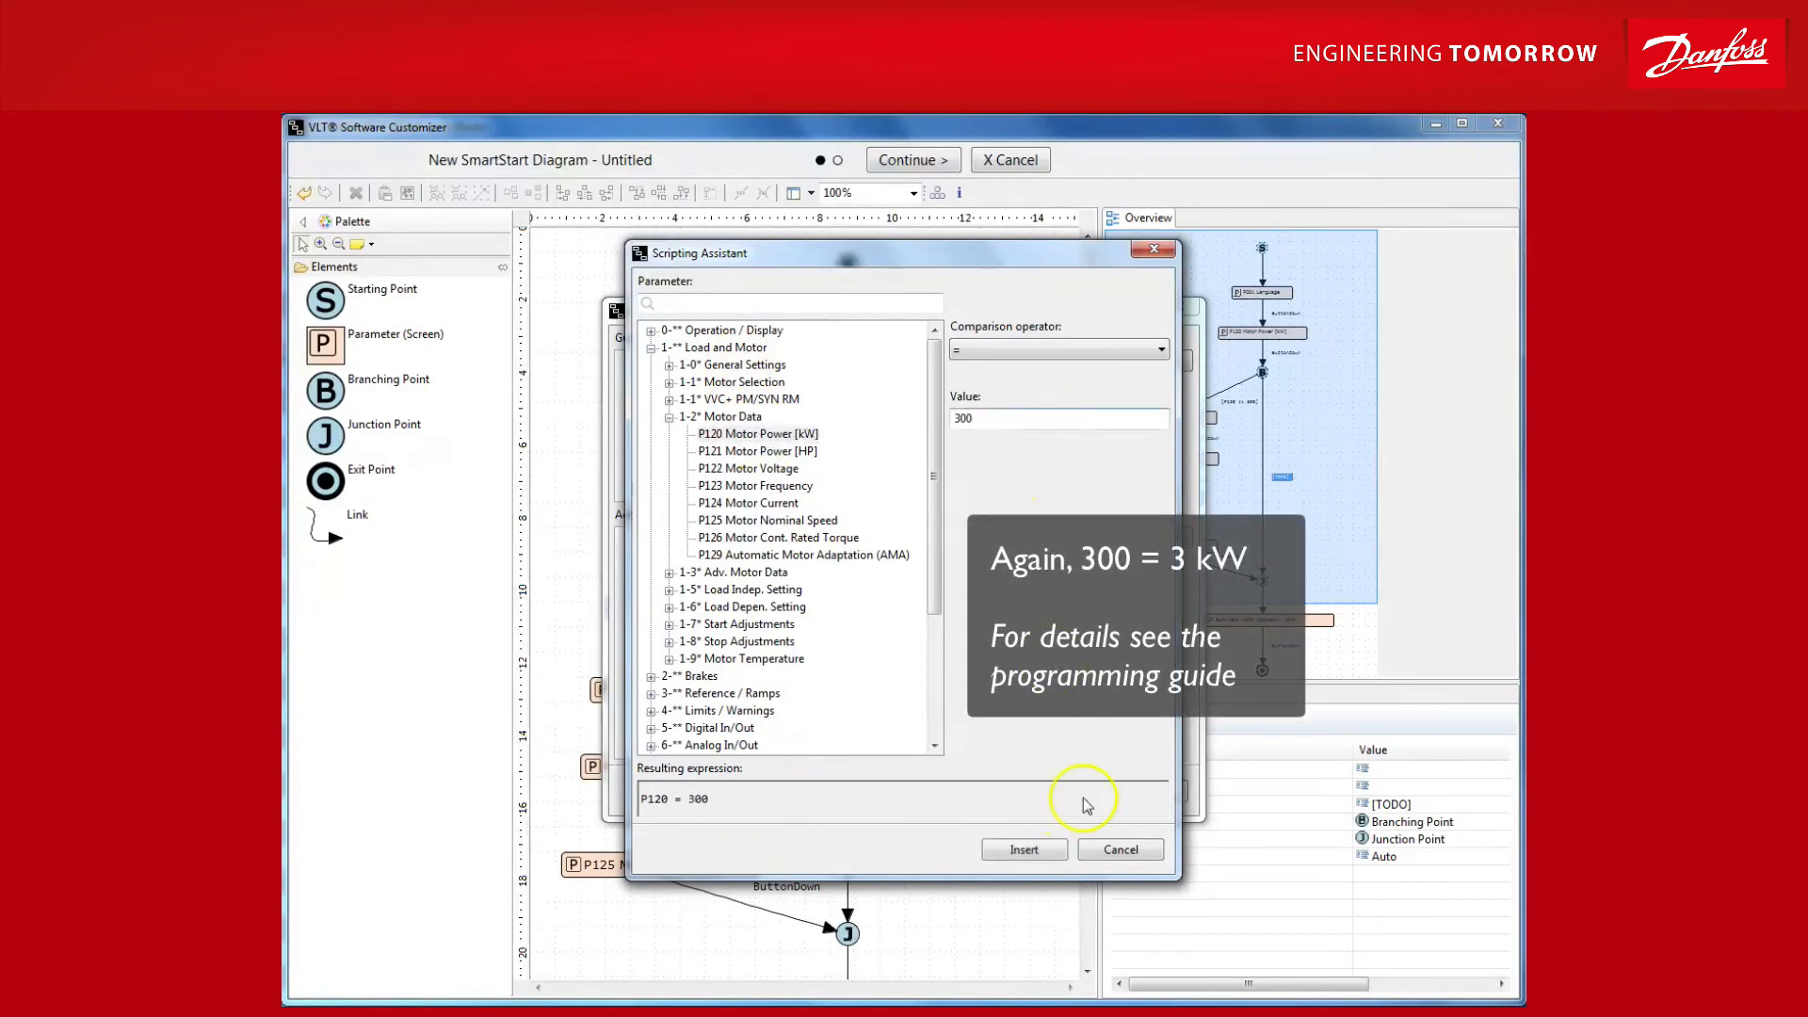
pyautogui.click(1025, 848)
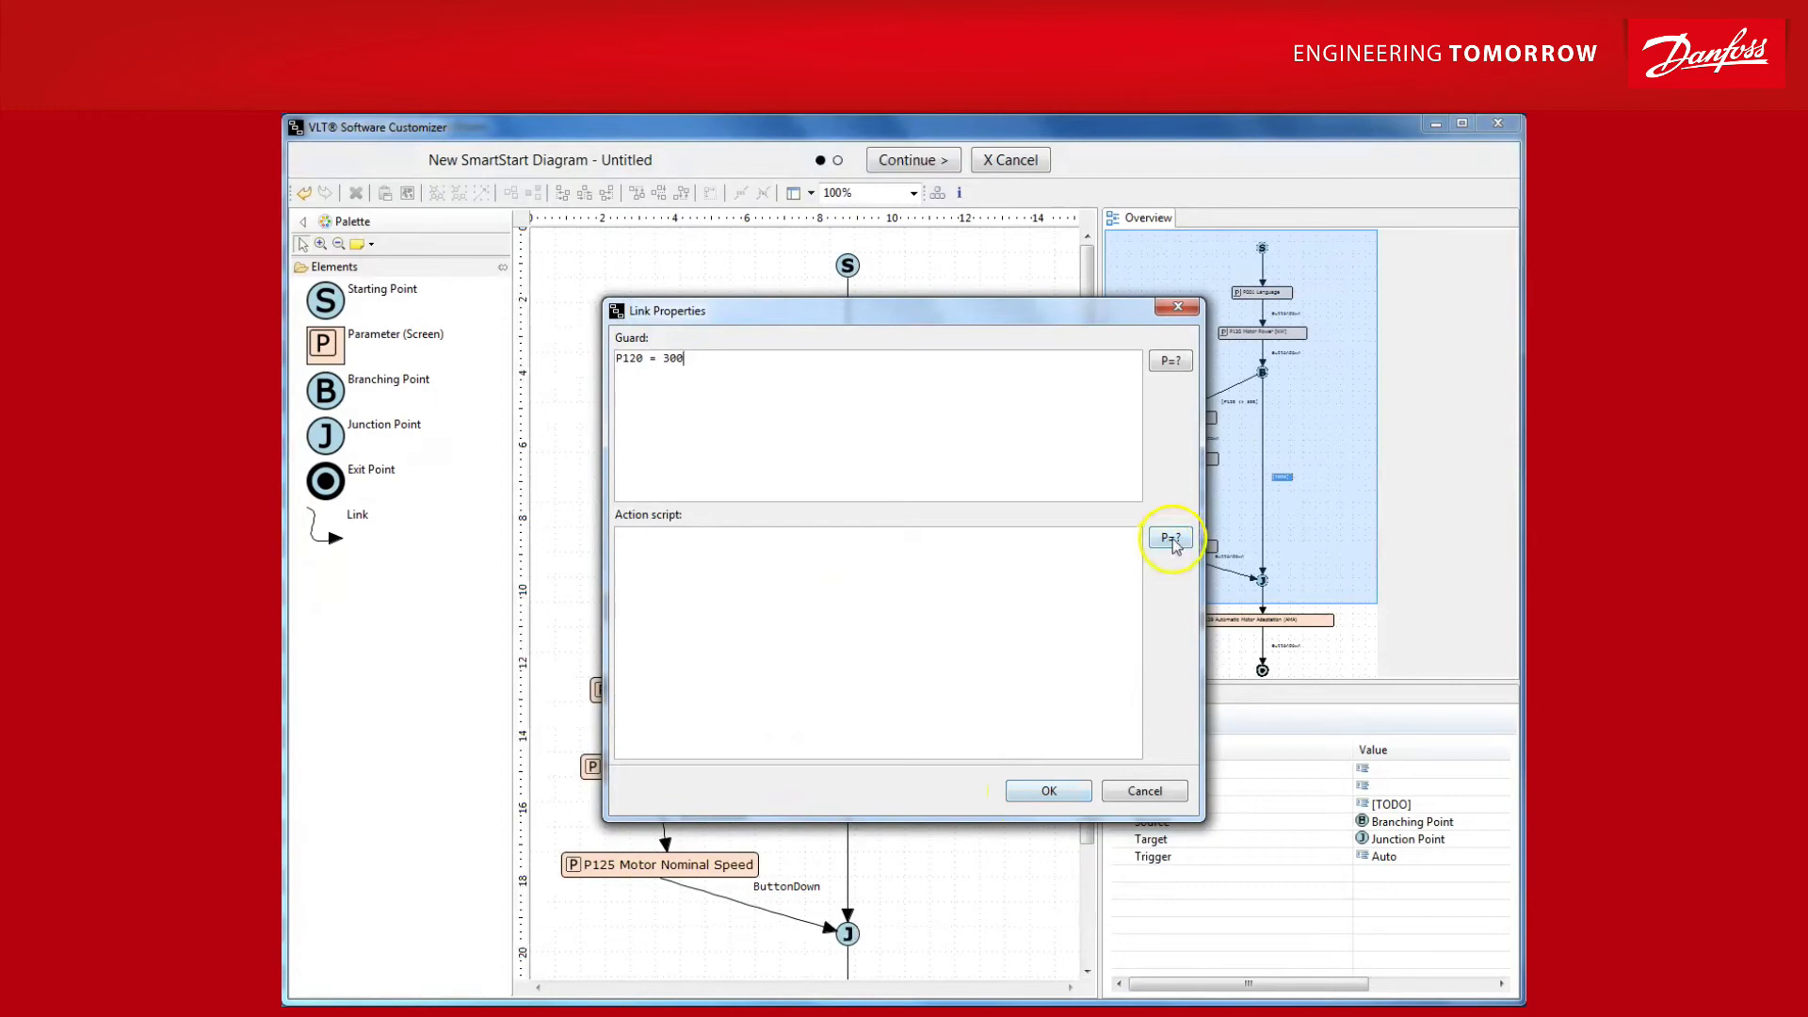
# Add P122 Motor Voltage = 400 to the link's action script
pyautogui.click(1171, 540)
pyautogui.doubleClick(722, 348)
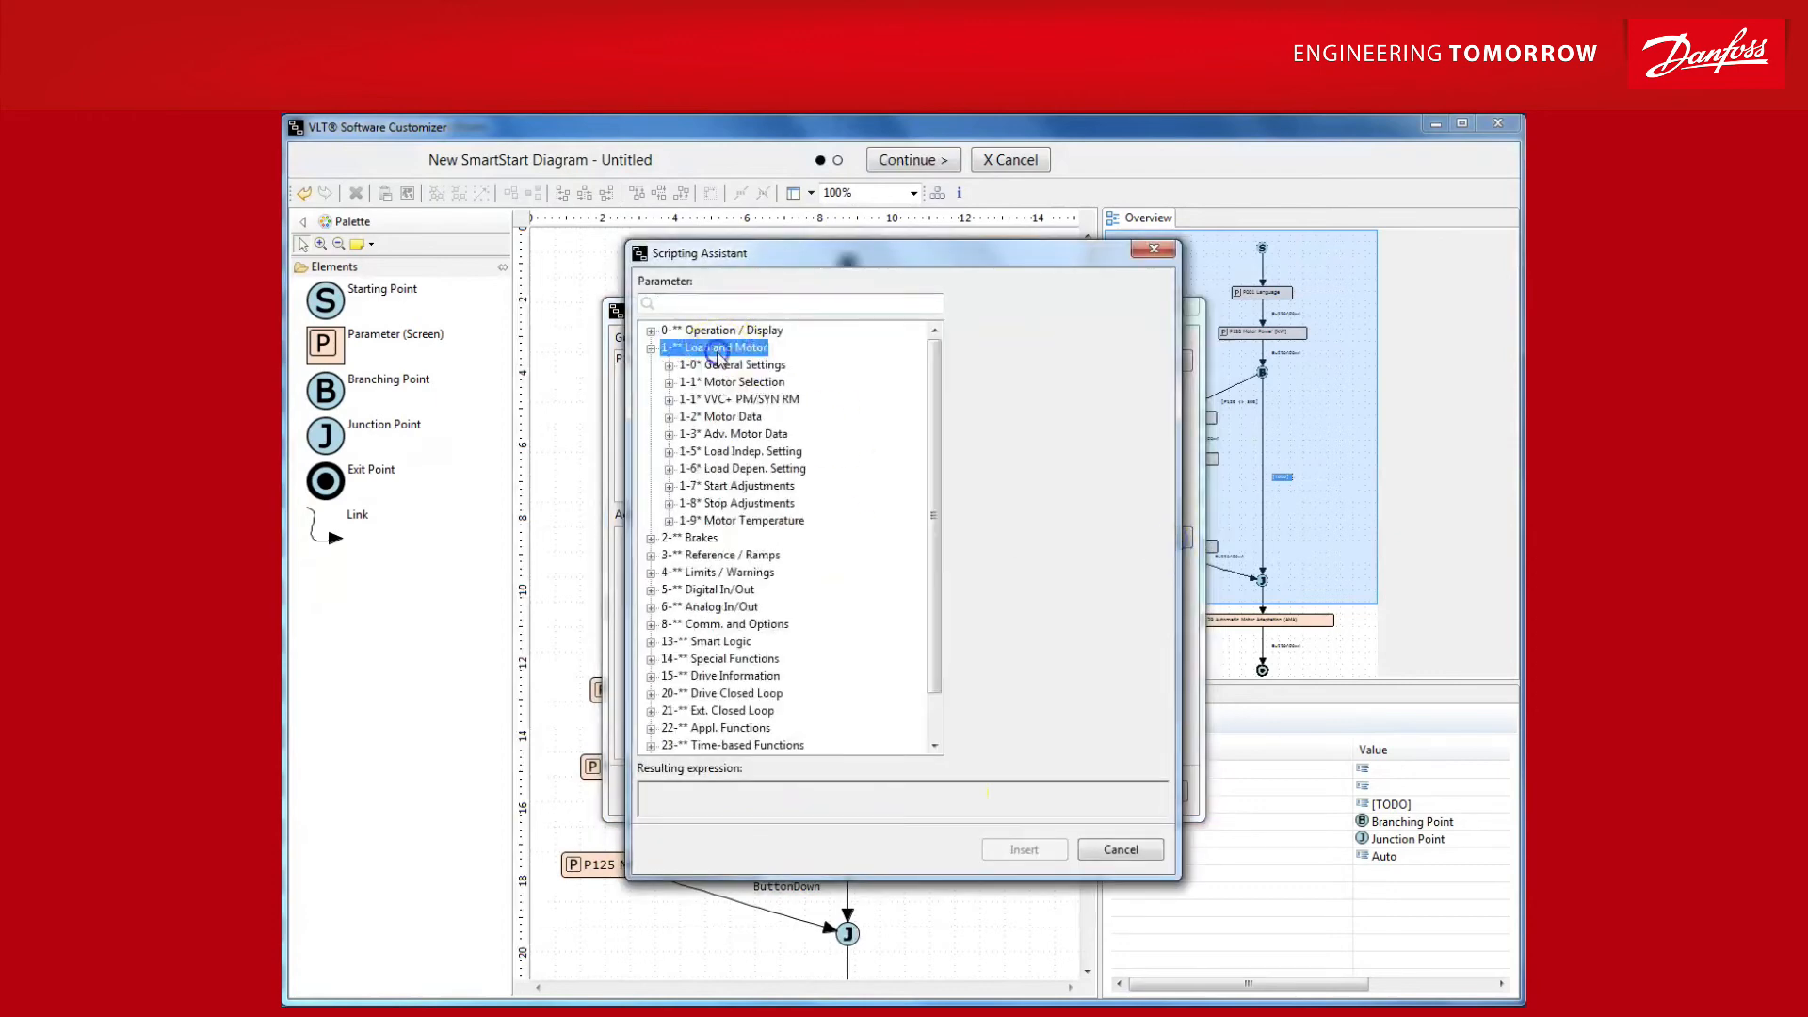
pyautogui.doubleClick(722, 417)
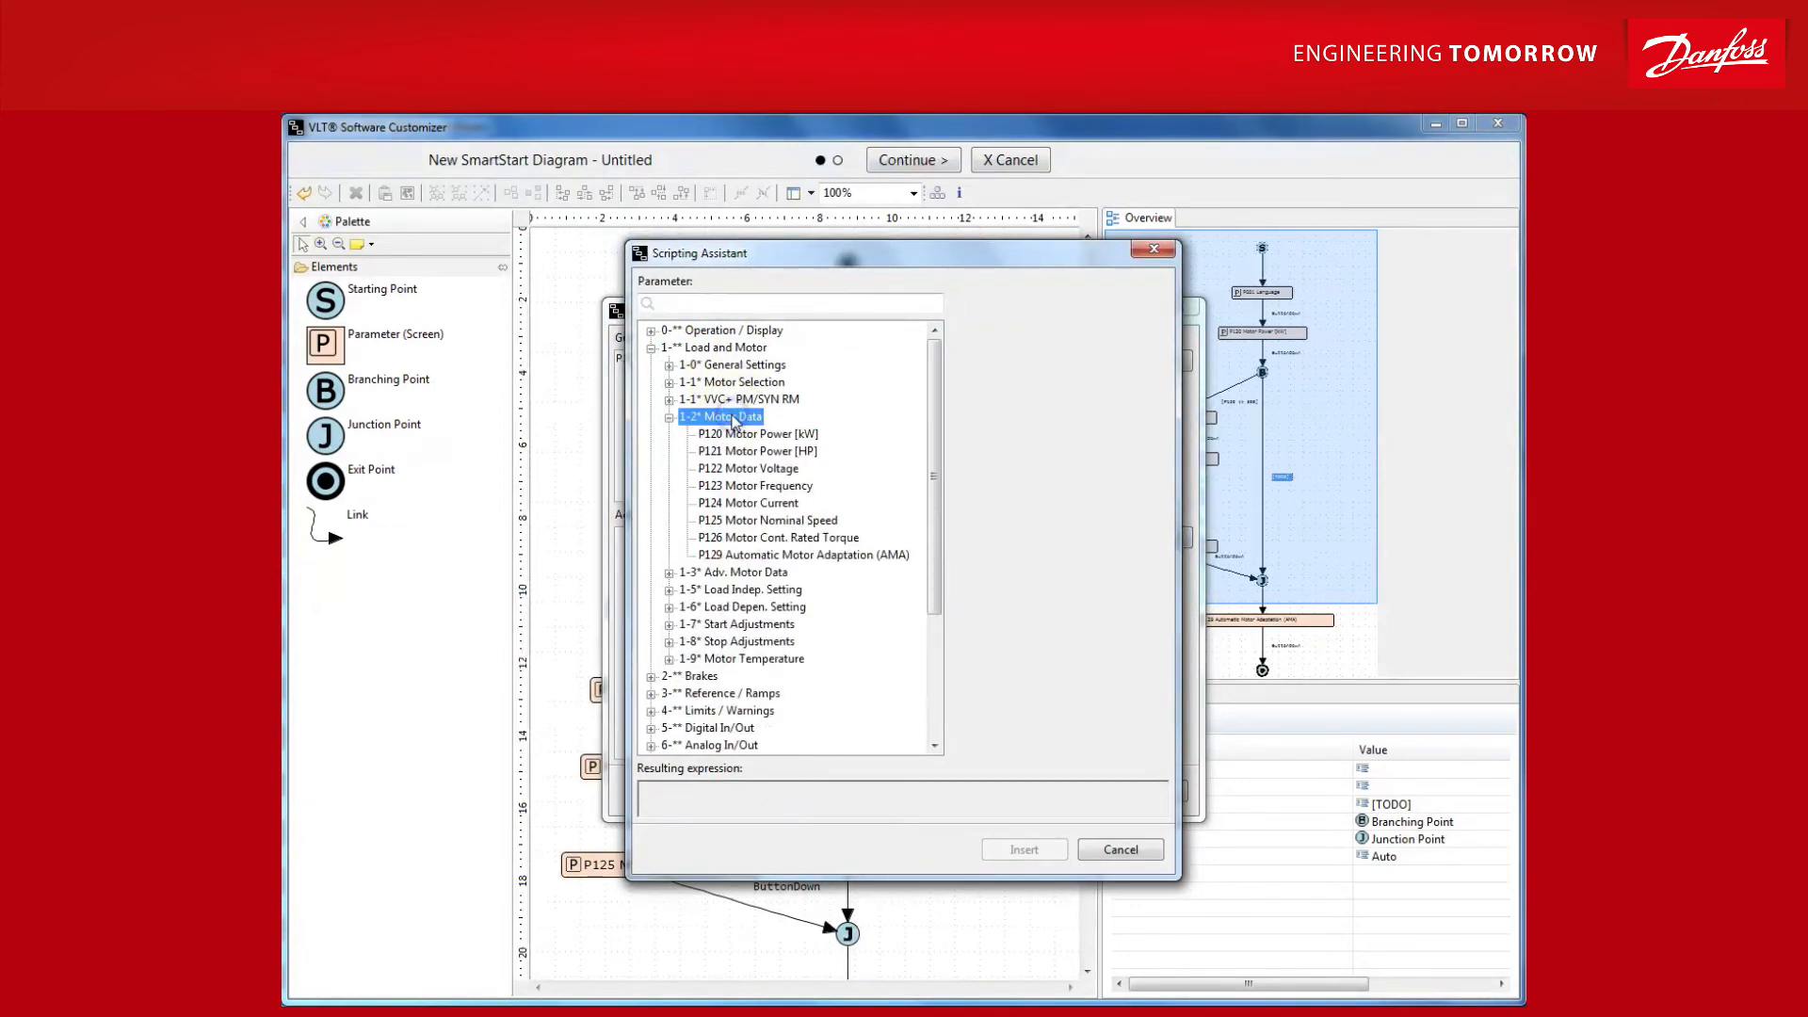
pyautogui.click(750, 467)
pyautogui.click(965, 353)
pyautogui.write('400')
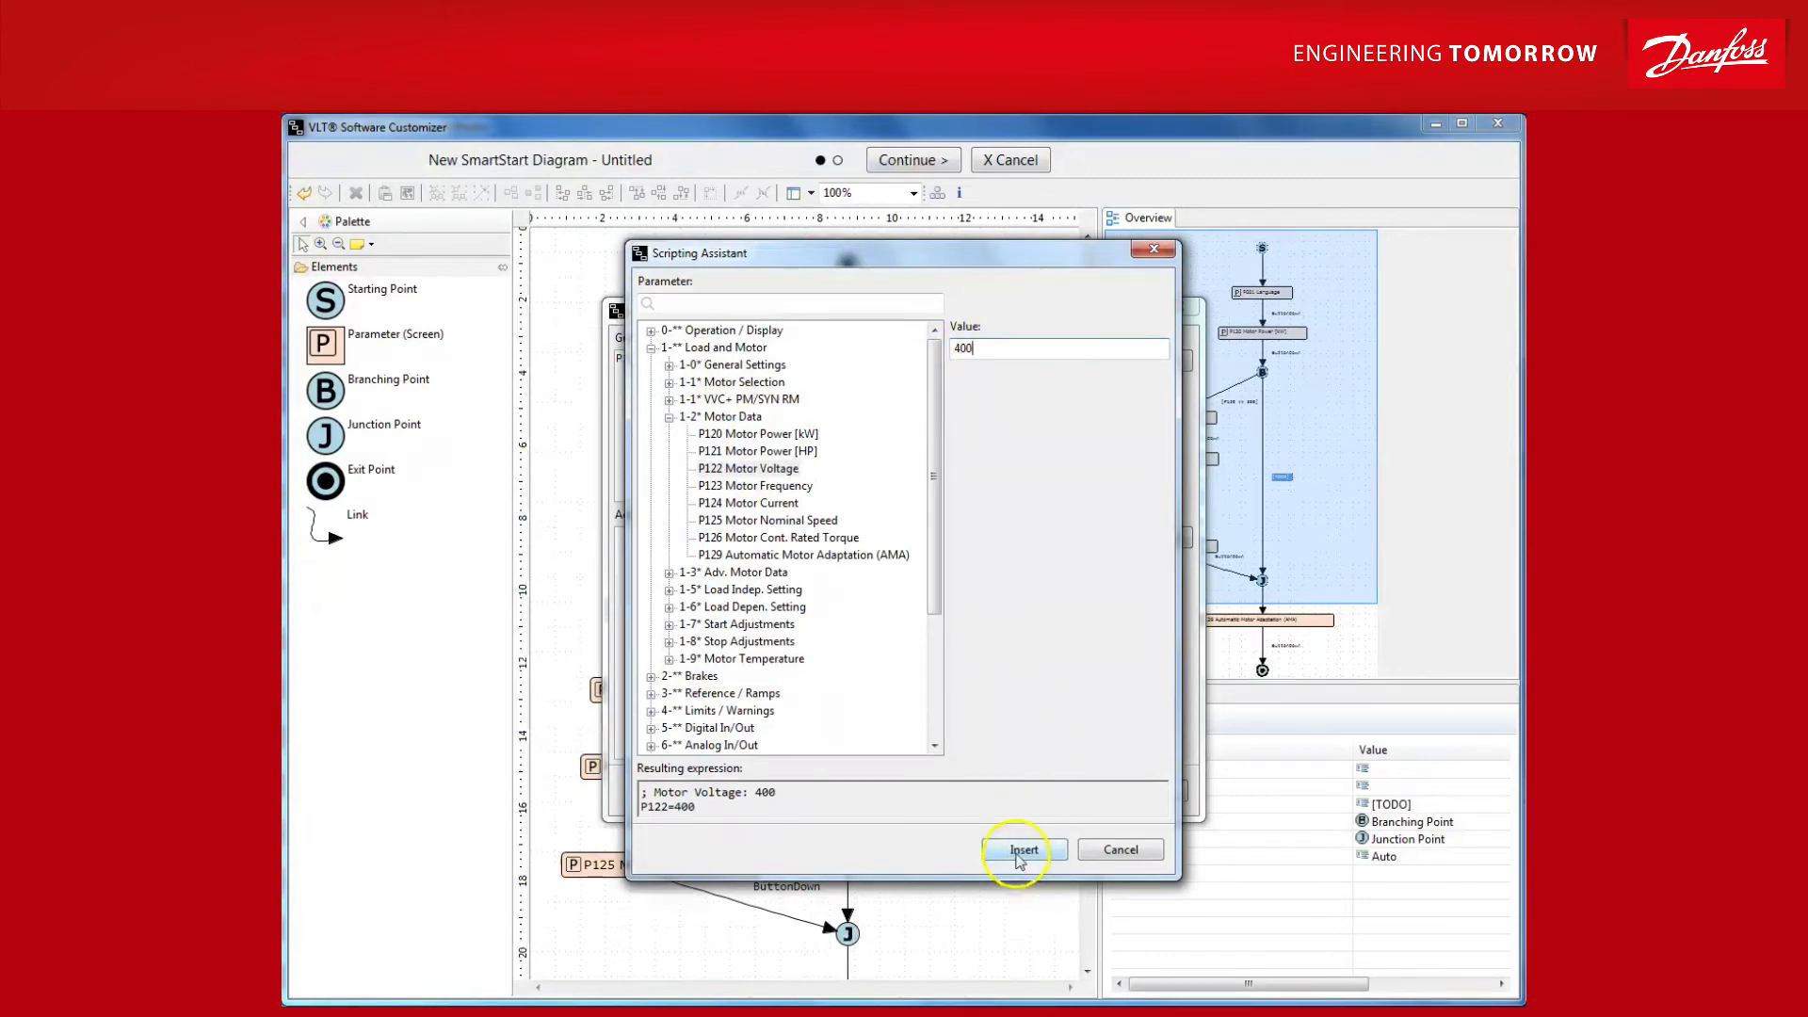
pyautogui.click(1022, 849)
# Add P123 Motor Frequency = 50 and the remaining motor assignments, then confirm the link
pyautogui.click(1167, 540)
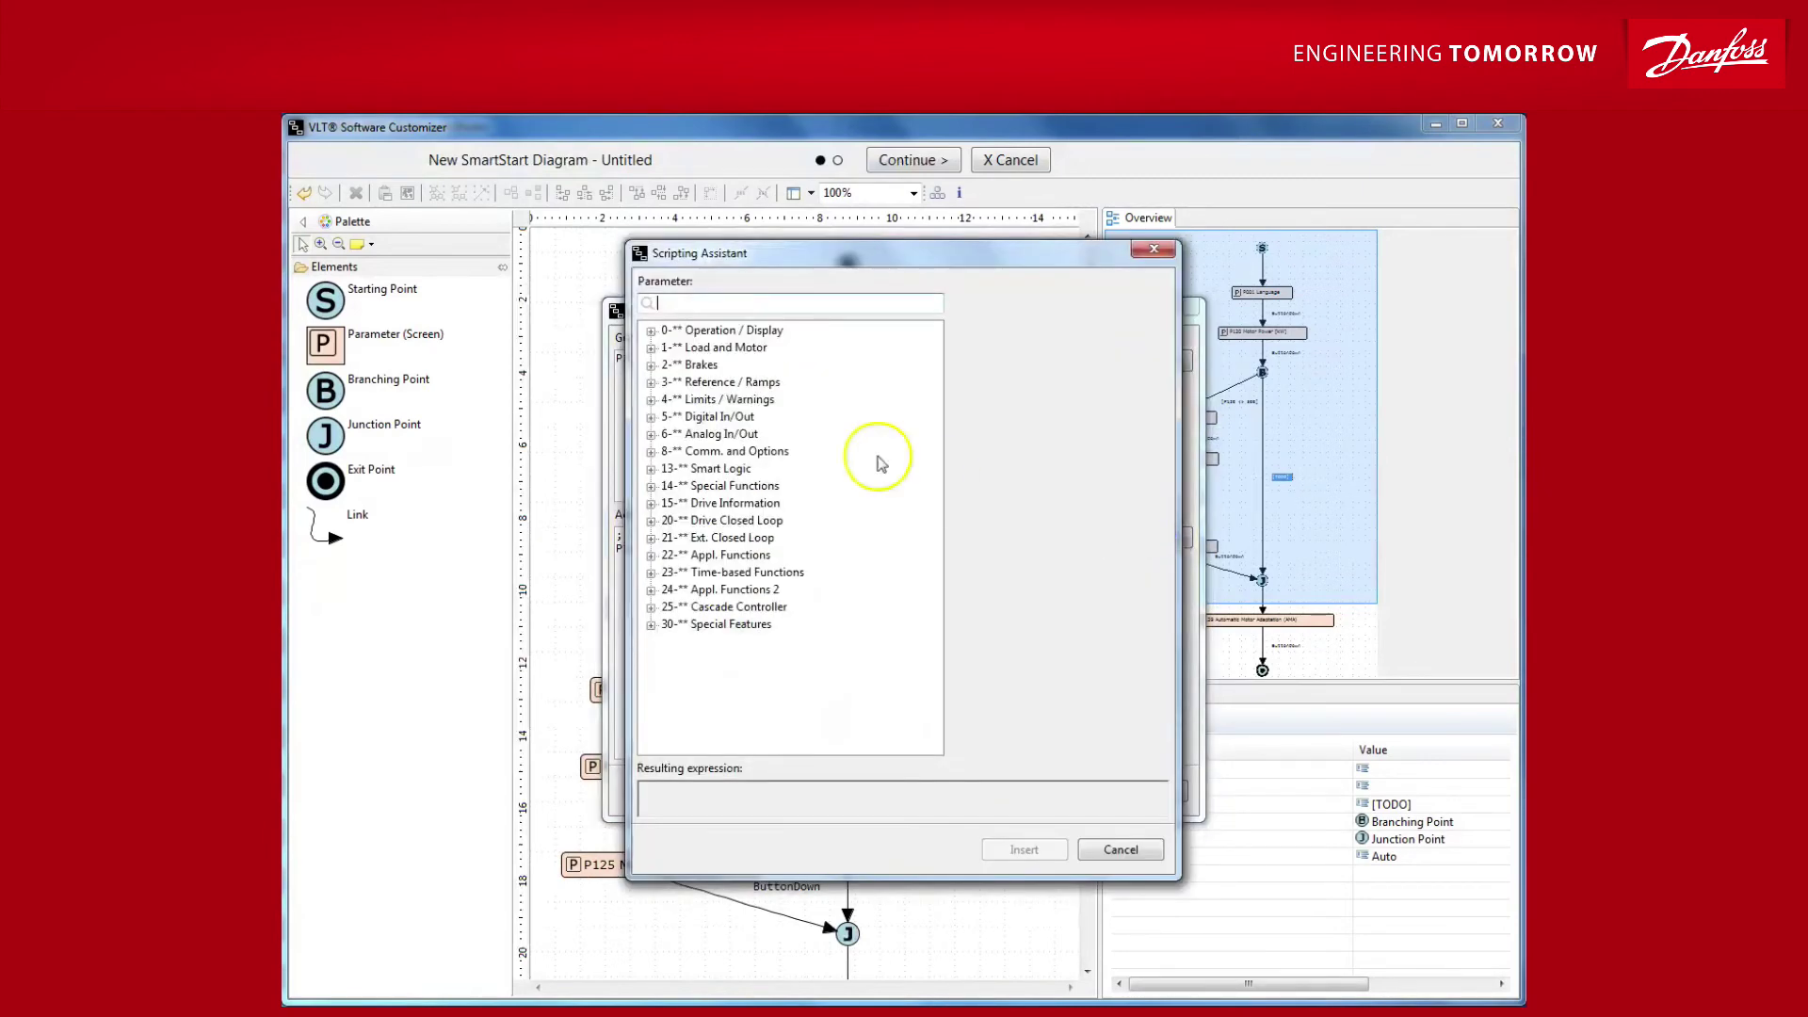
pyautogui.doubleClick(693, 348)
pyautogui.doubleClick(724, 417)
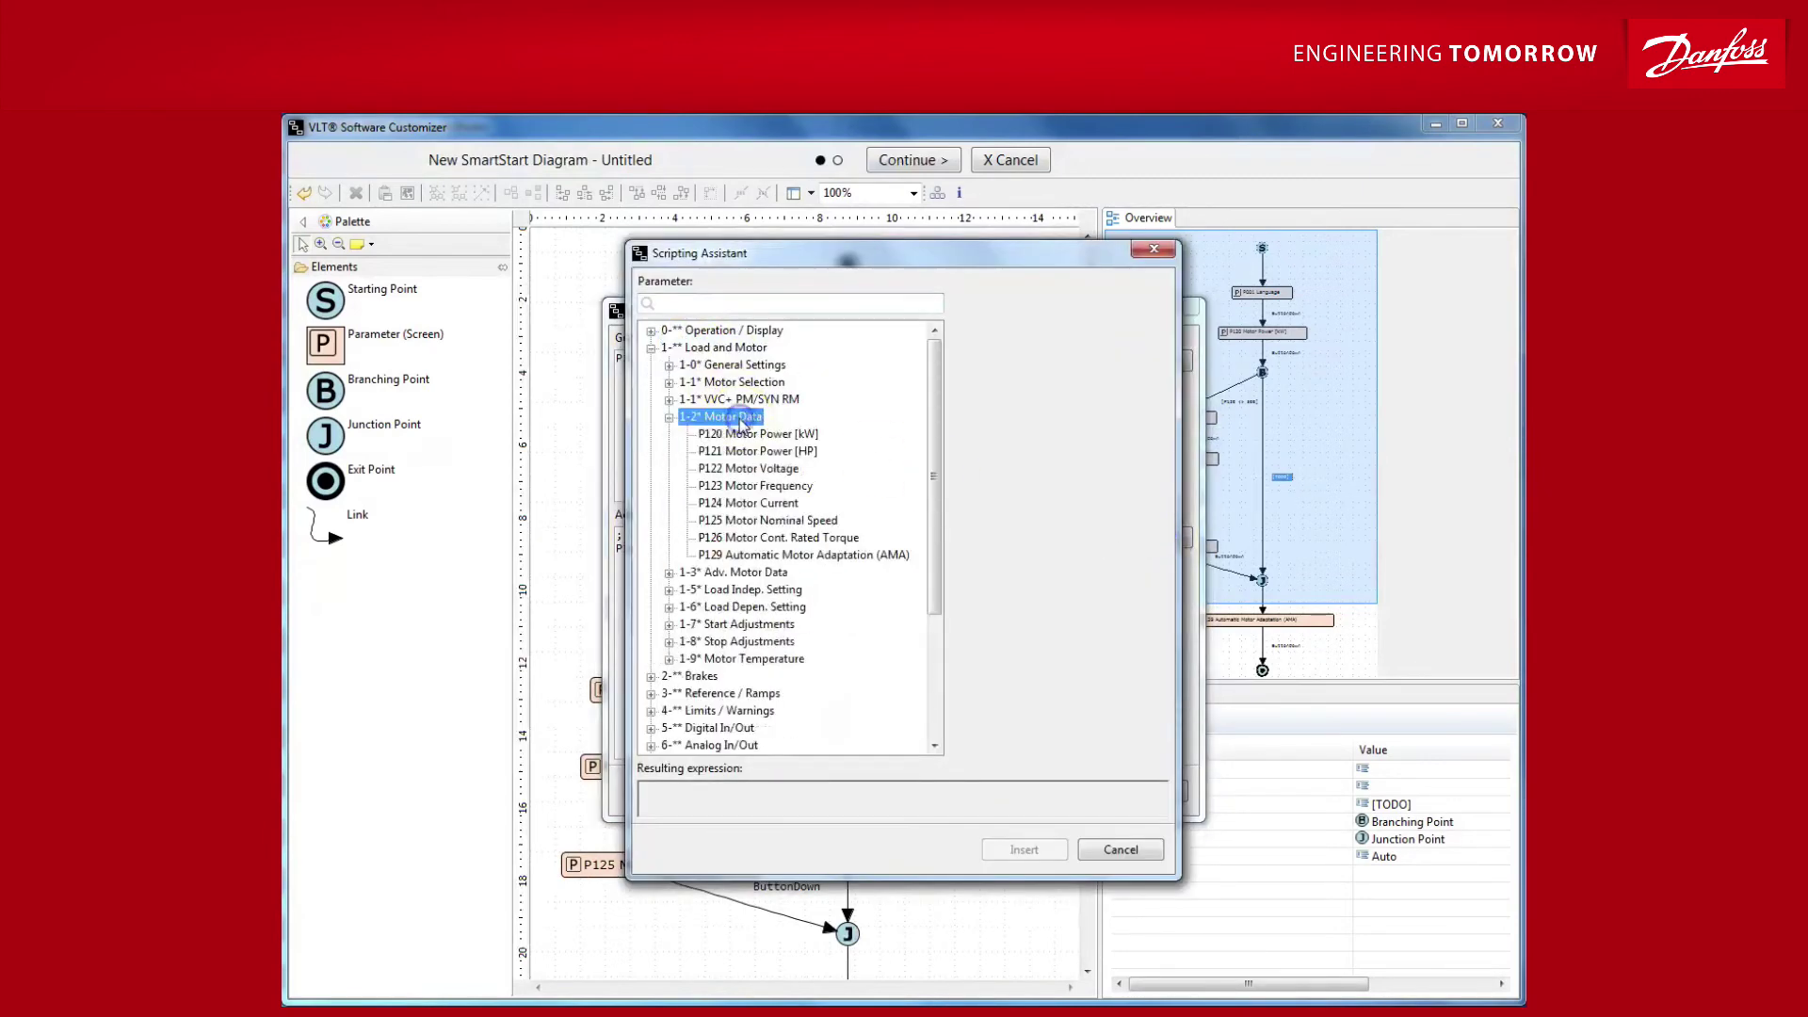
pyautogui.click(784, 485)
pyautogui.click(971, 349)
pyautogui.write('50')
pyautogui.click(1022, 848)
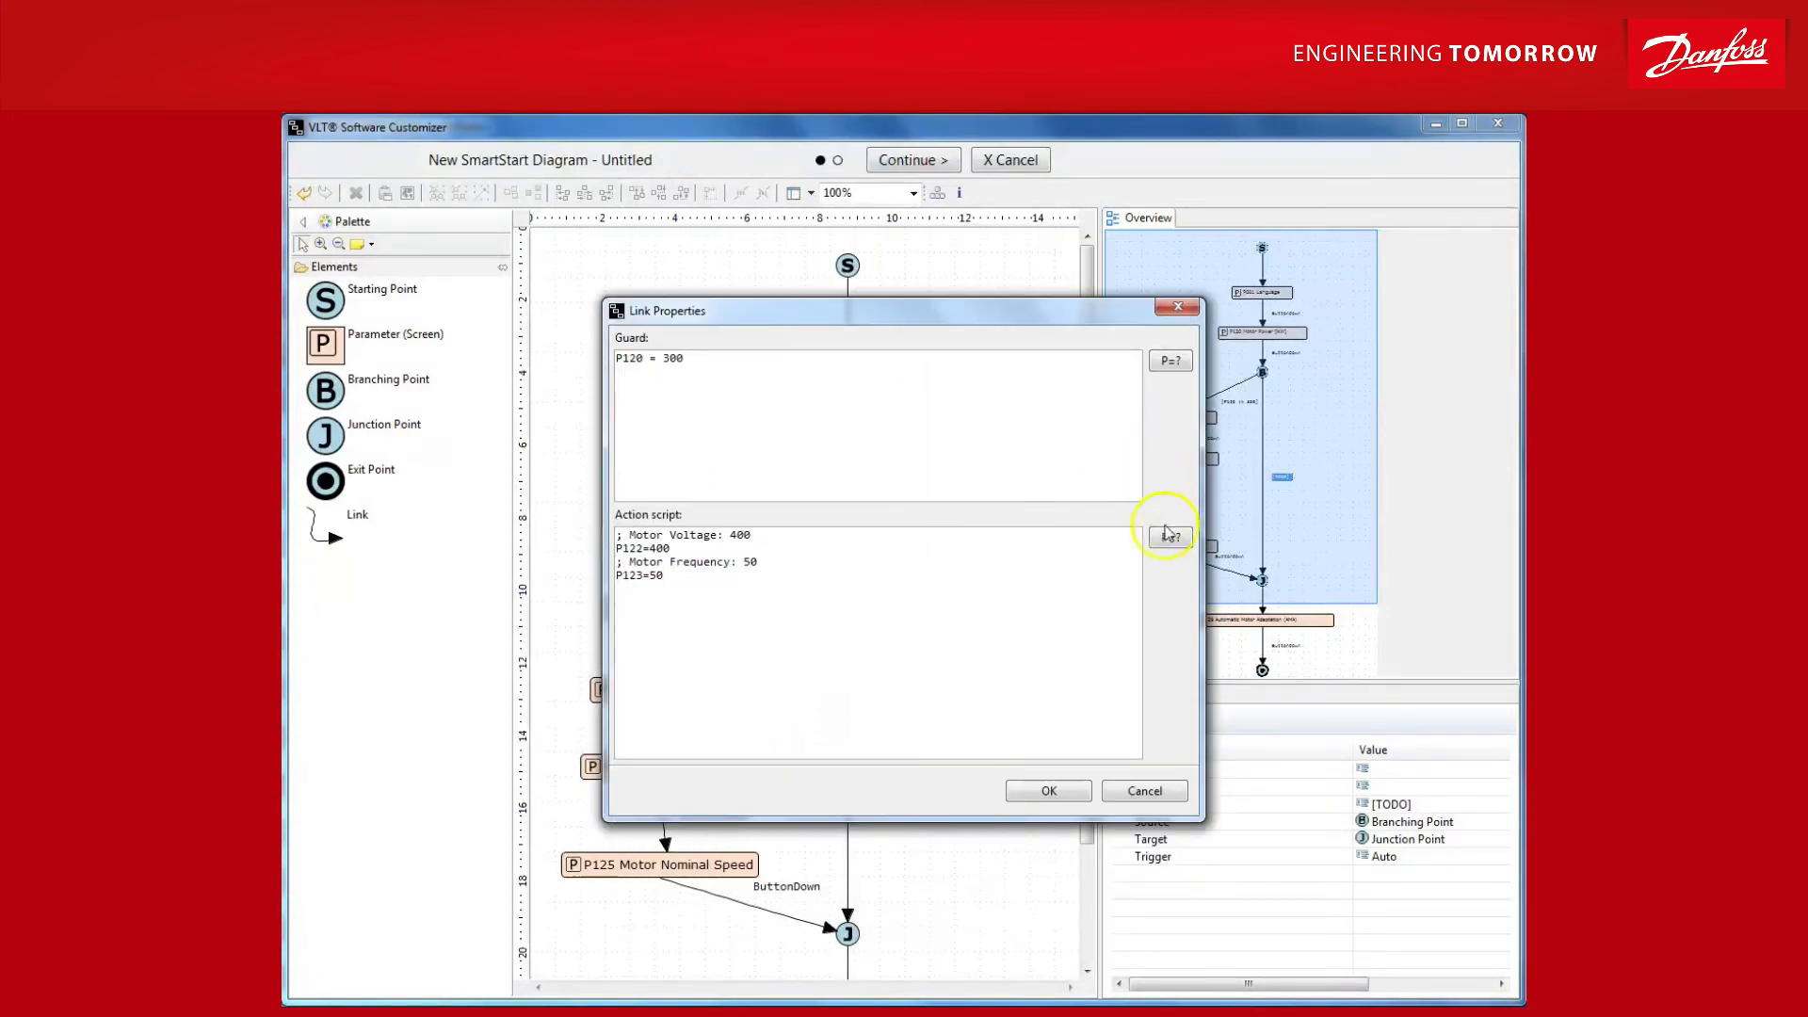
pyautogui.click(1042, 790)
# Add a note to branching point B and place it left of P120 Motor Power
pyautogui.click(981, 877)
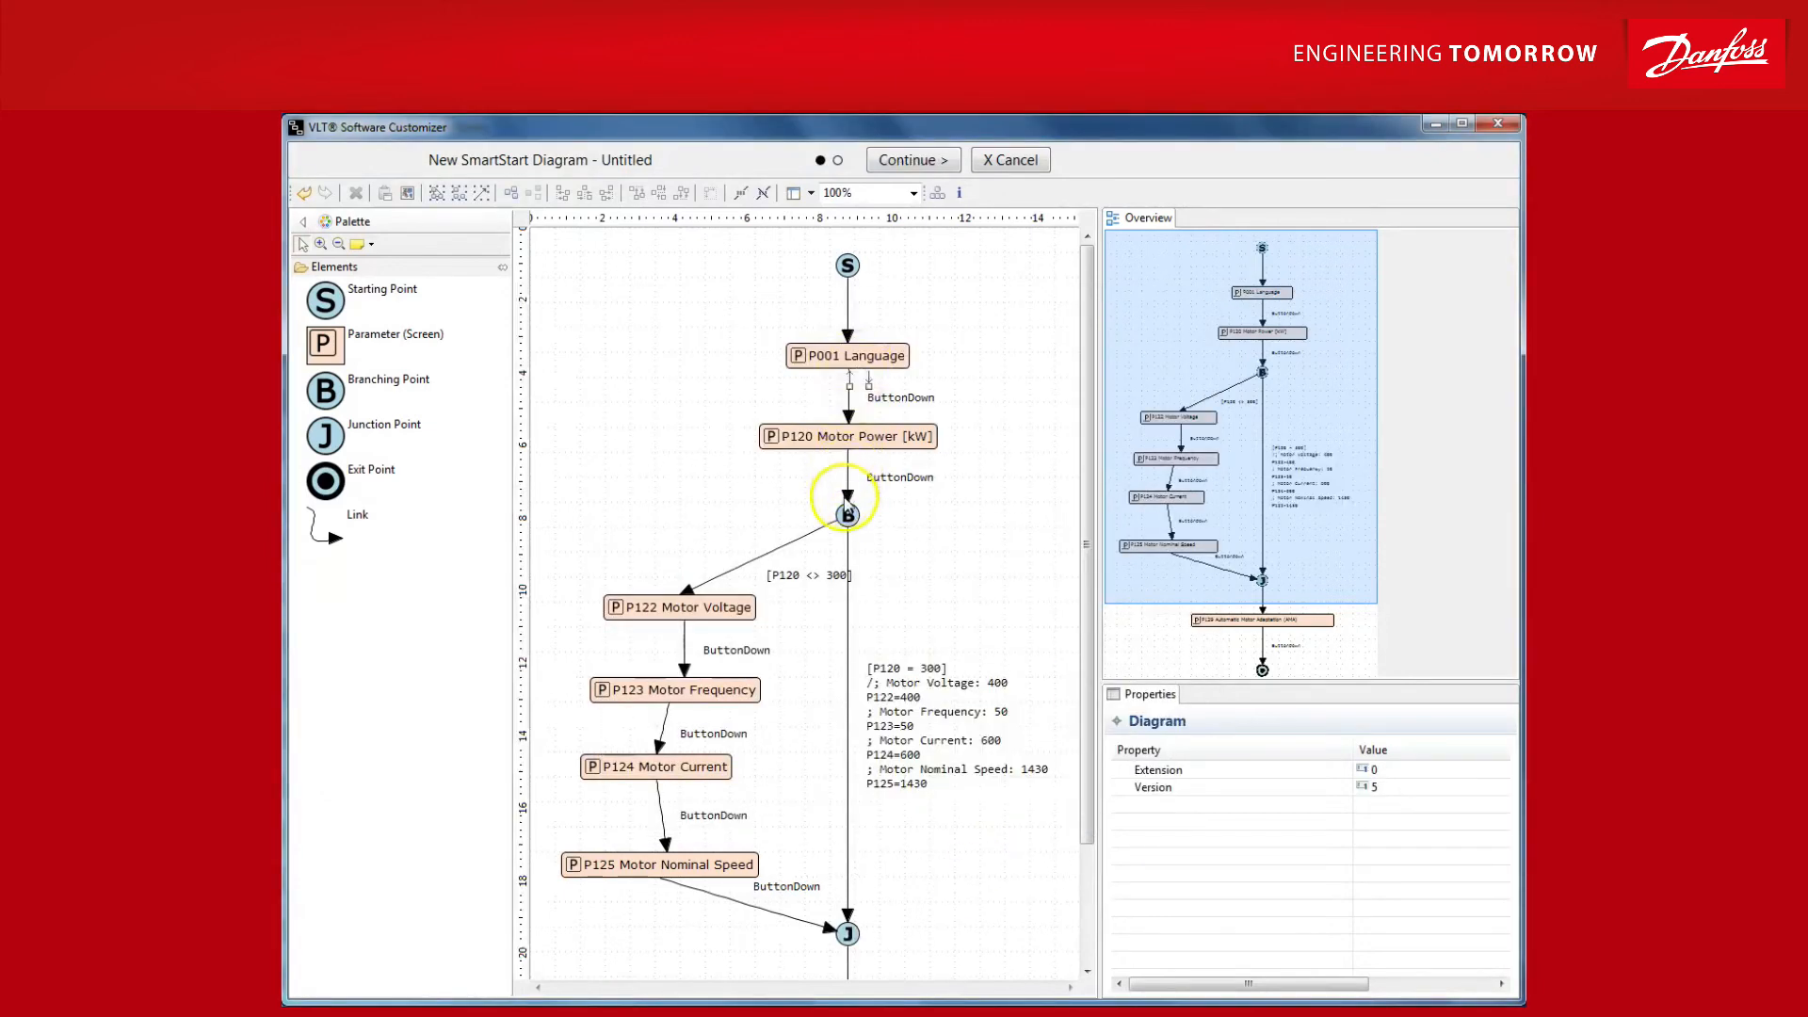
pyautogui.click(847, 512)
pyautogui.rightClick(850, 513)
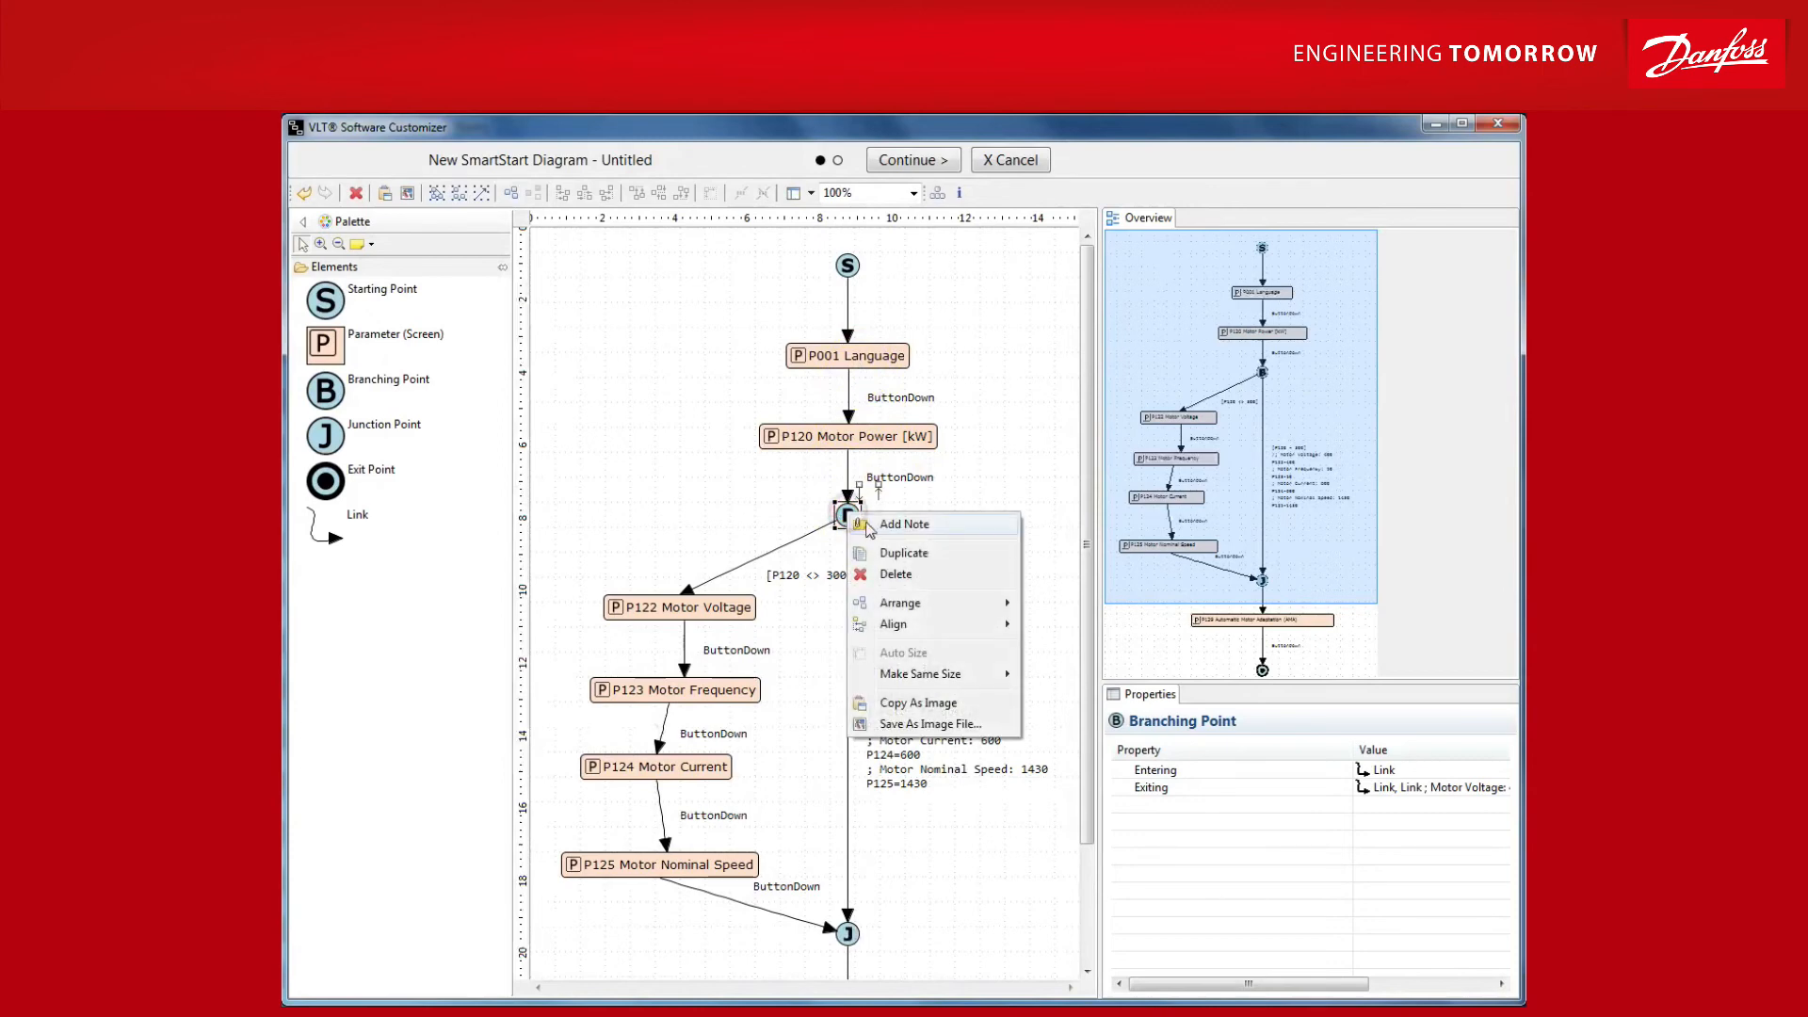
pyautogui.click(905, 524)
pyautogui.moveTo(890, 431); pyautogui.dragTo(664, 424)
# Write the note text 'Select between 3 kw standard motor and full wizard'
pyautogui.doubleClick(604, 456)
pyautogui.write('Select be')
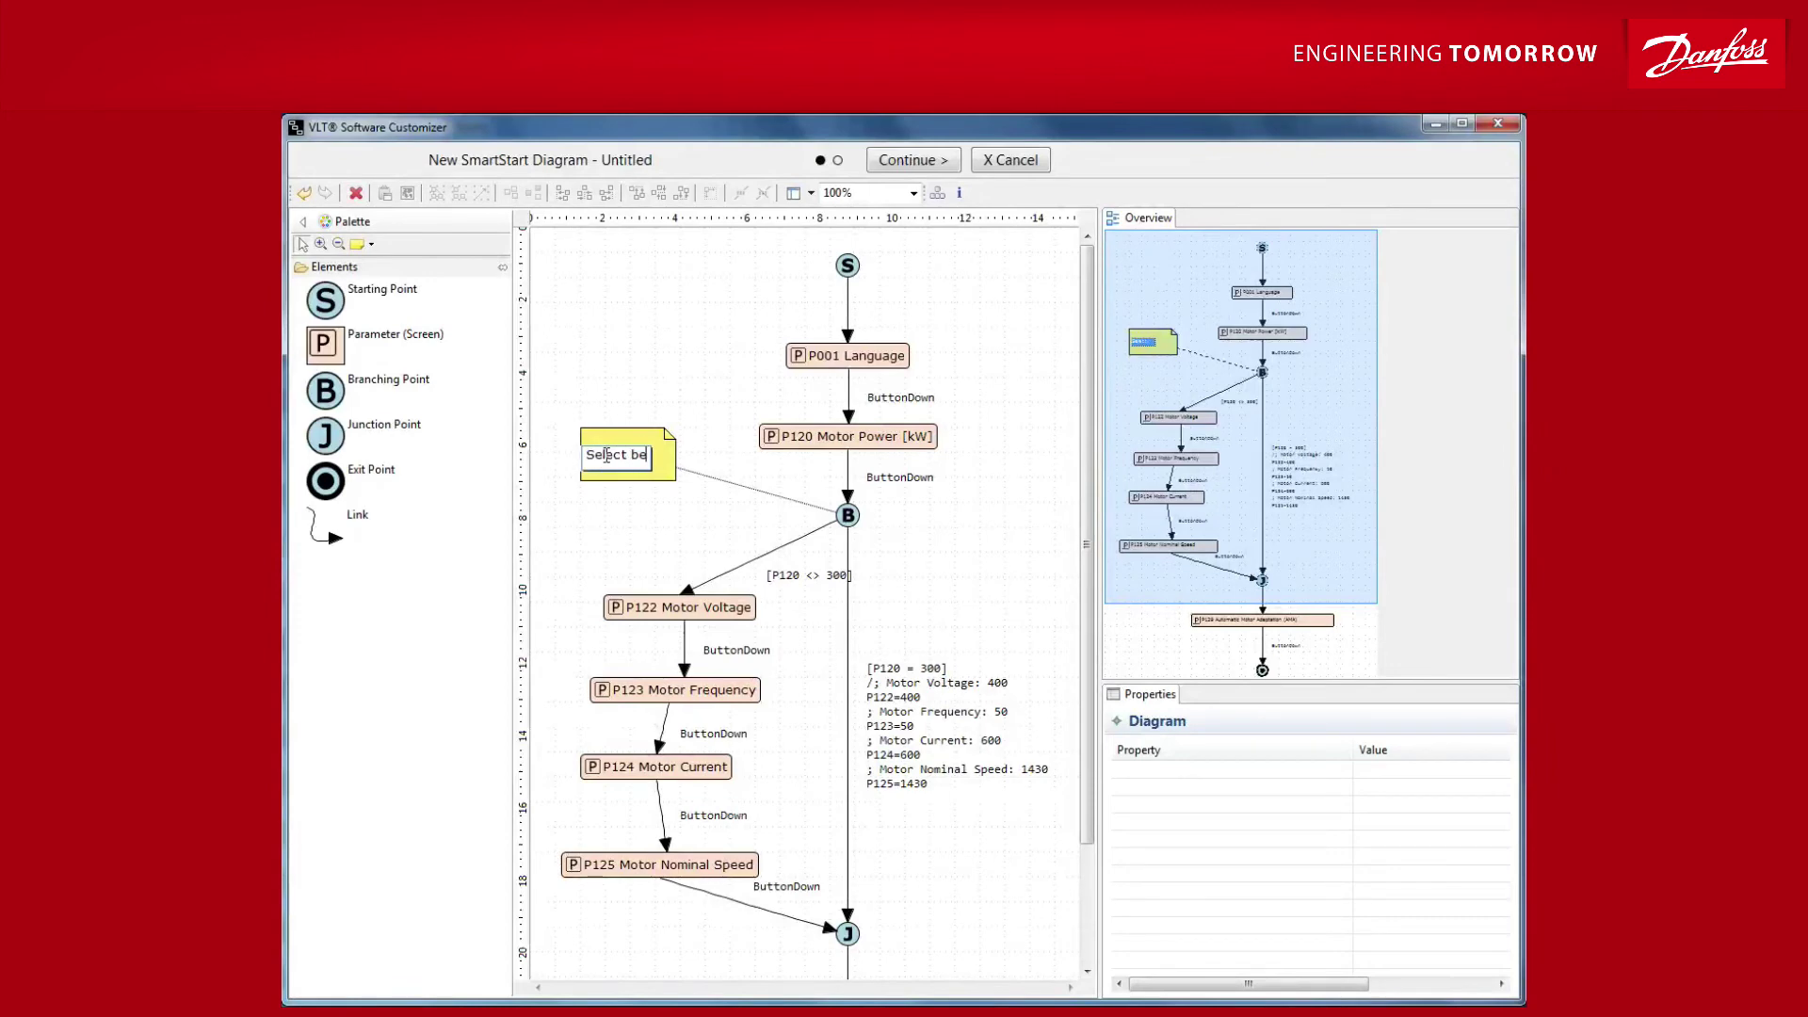
pyautogui.write('tween 3 kw standard motor and full wizar')
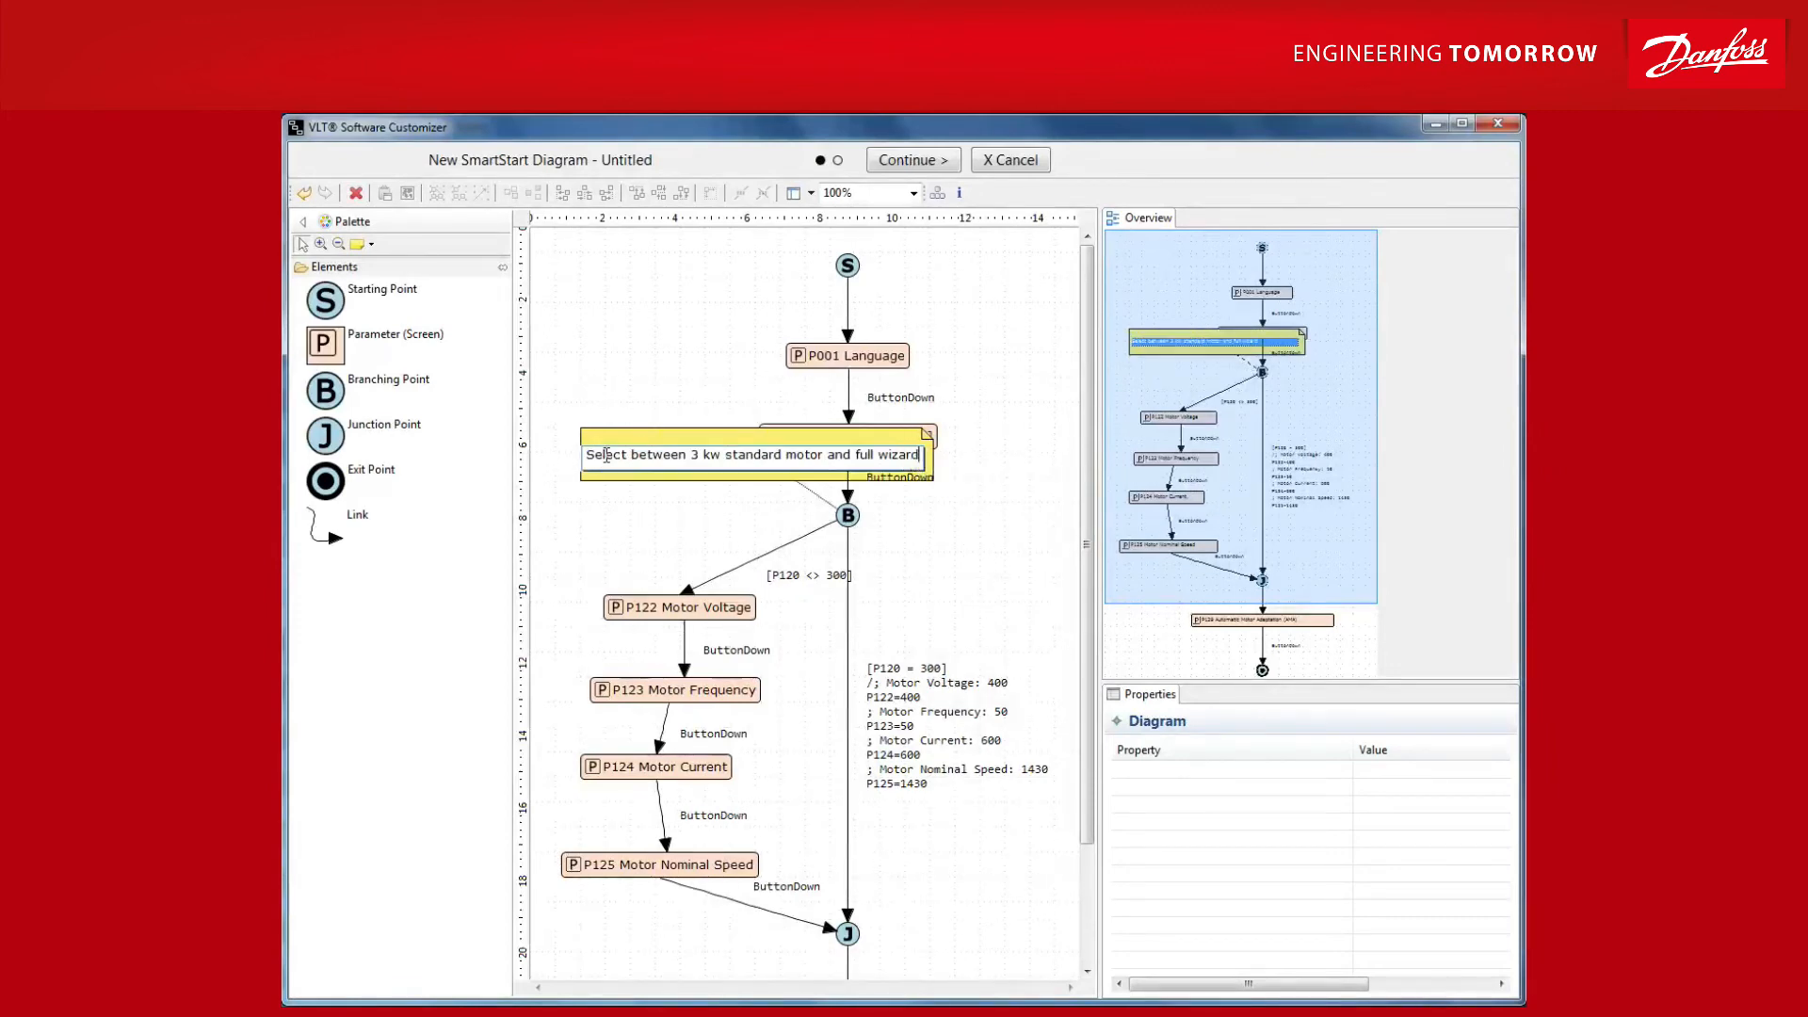
pyautogui.write('d')
pyautogui.press('Return')
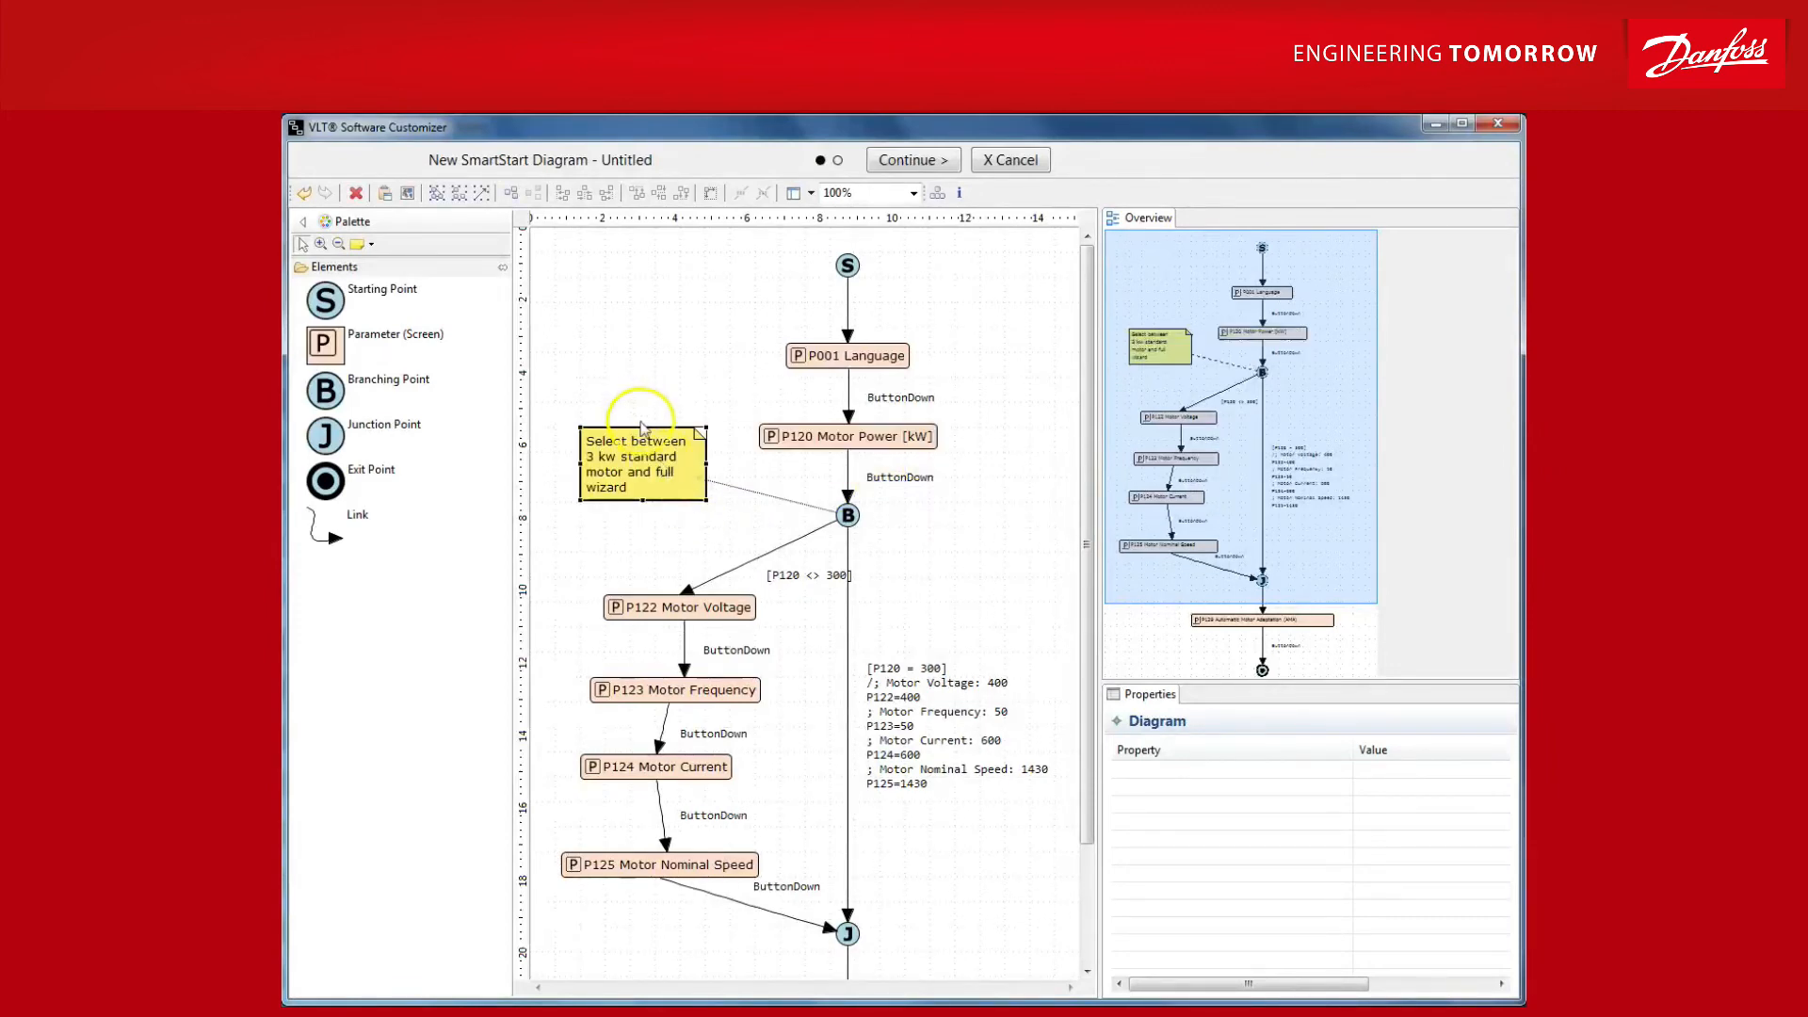
pyautogui.click(653, 300)
# Finish the diagram titled prg, generate the program and launch the LCP simulator
pyautogui.click(912, 159)
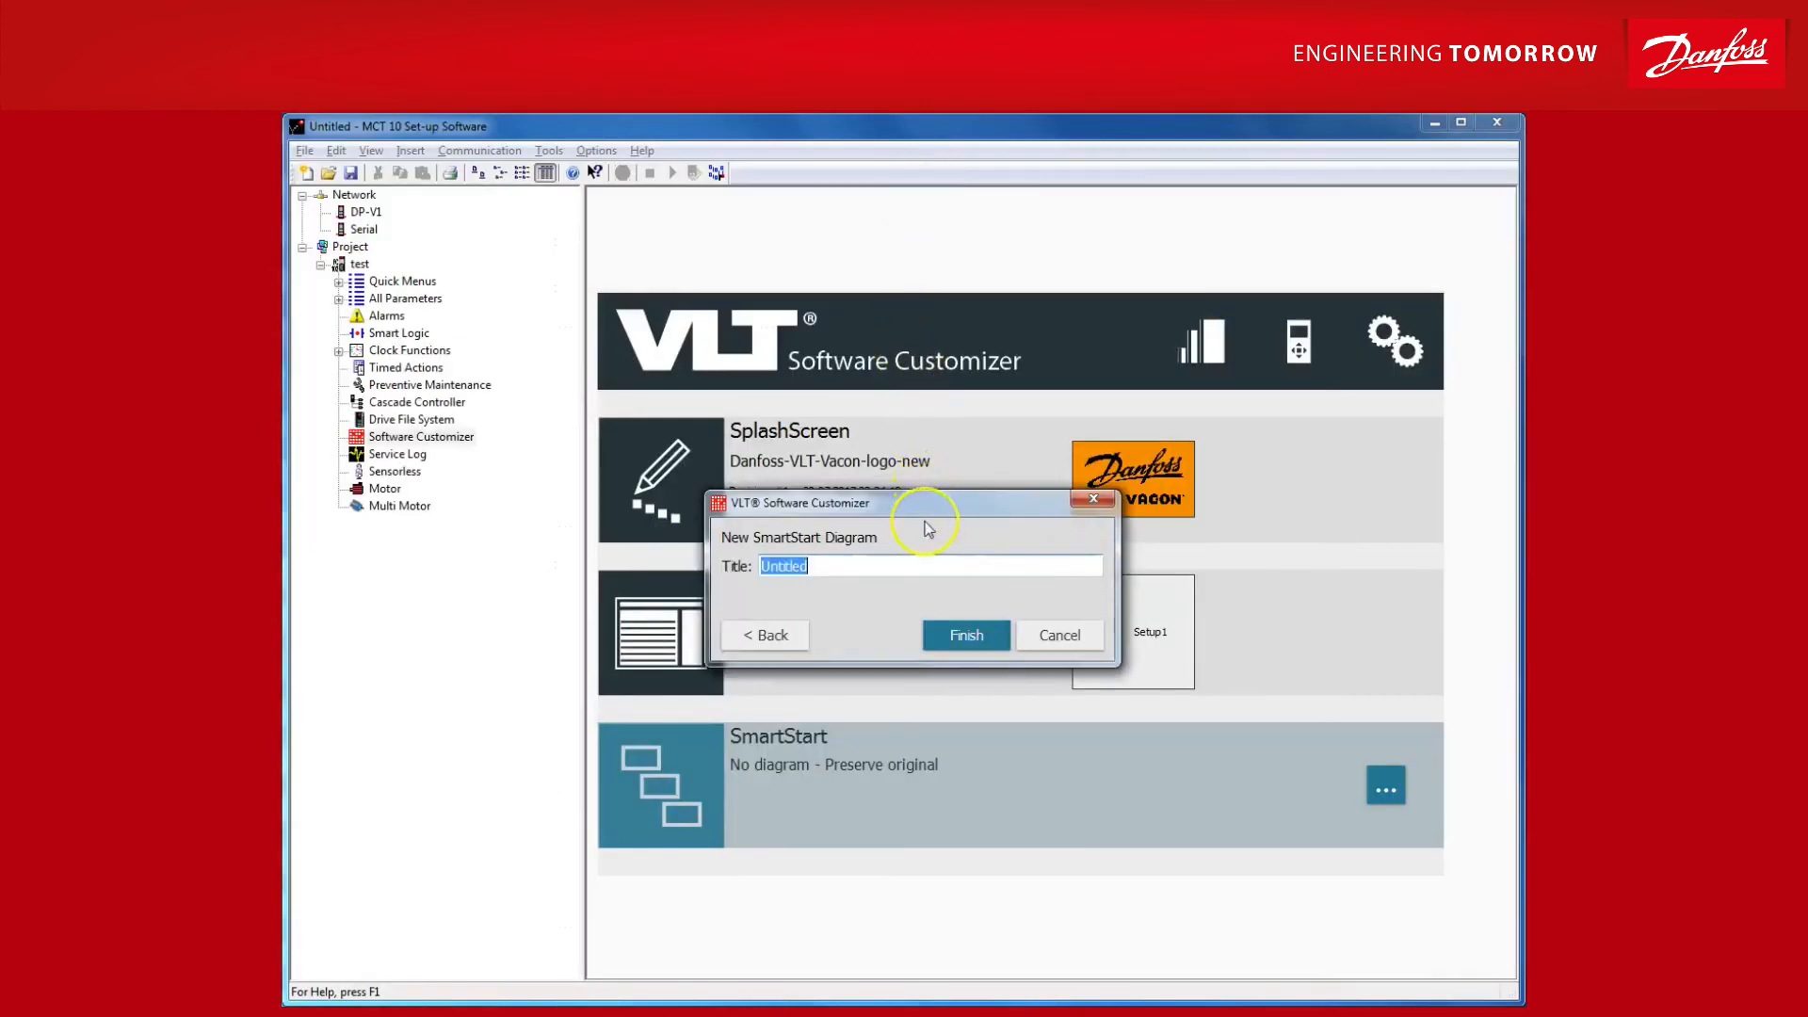
pyautogui.write('prg')
pyautogui.click(966, 634)
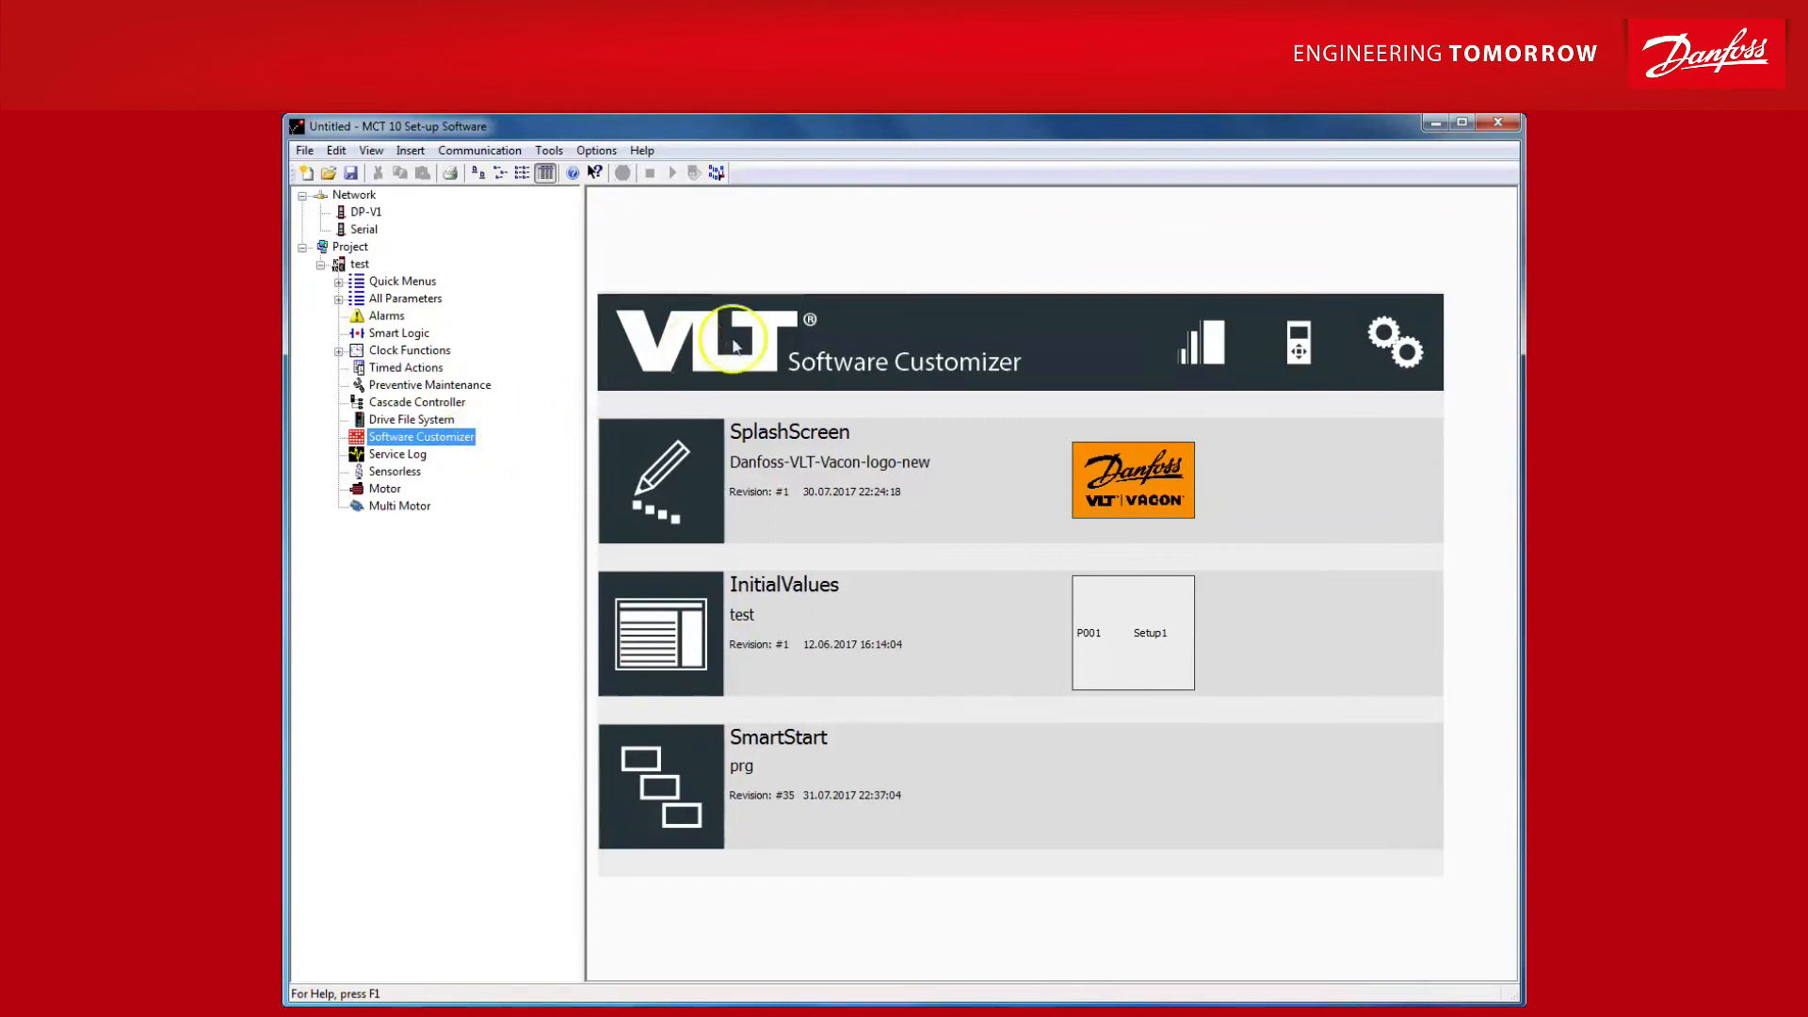
pyautogui.click(1299, 343)
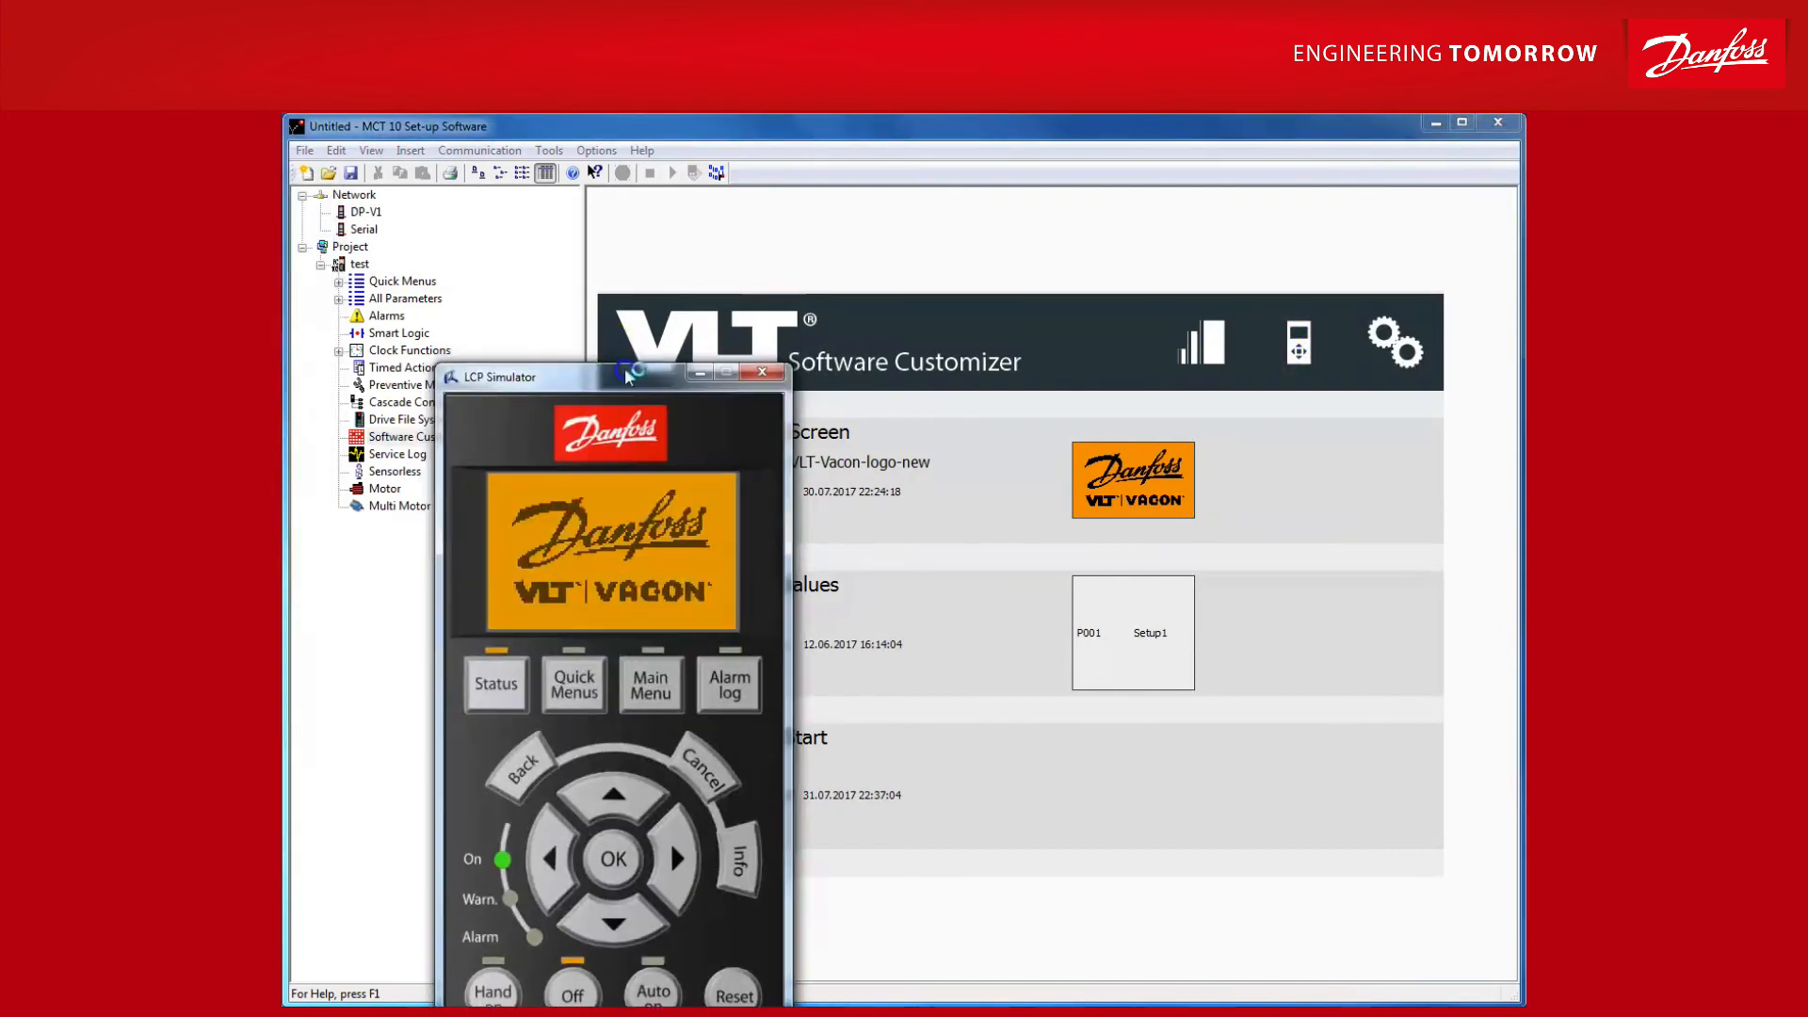
# Change the simulated Smart Setup language from Deutsch to English
pyautogui.moveTo(607, 382); pyautogui.dragTo(885, 179)
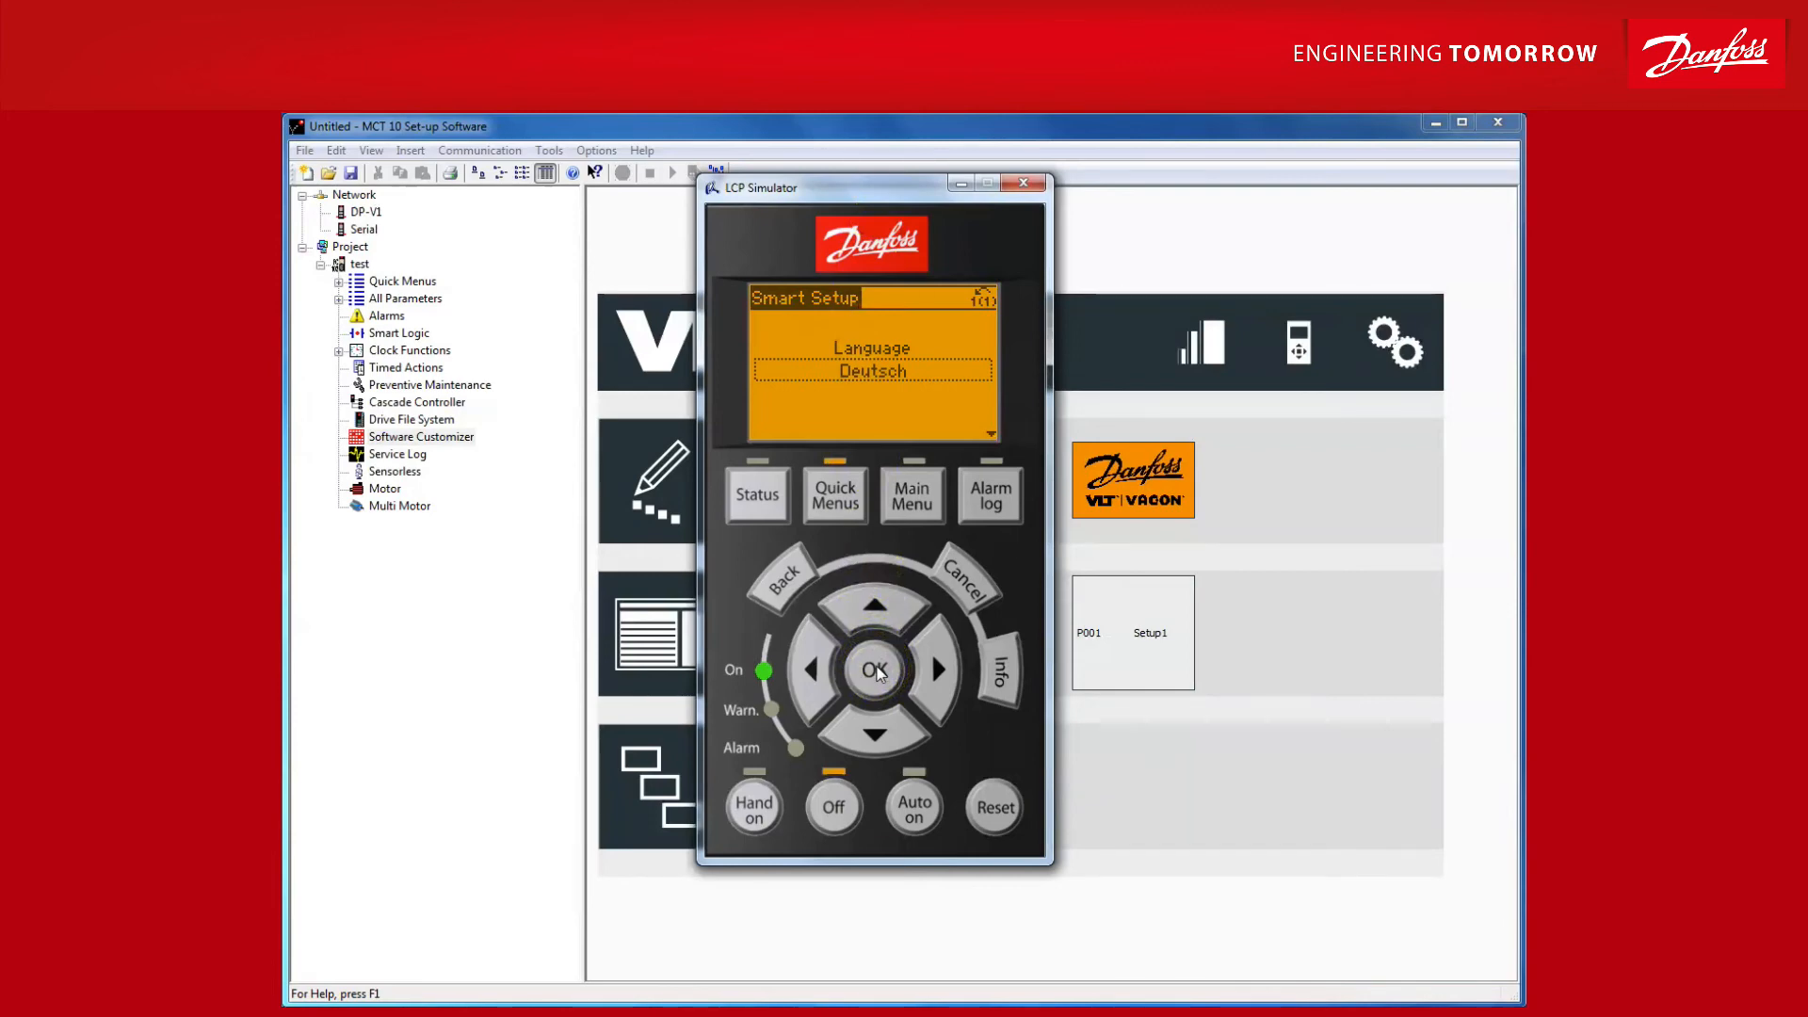
pyautogui.click(874, 670)
pyautogui.click(873, 734)
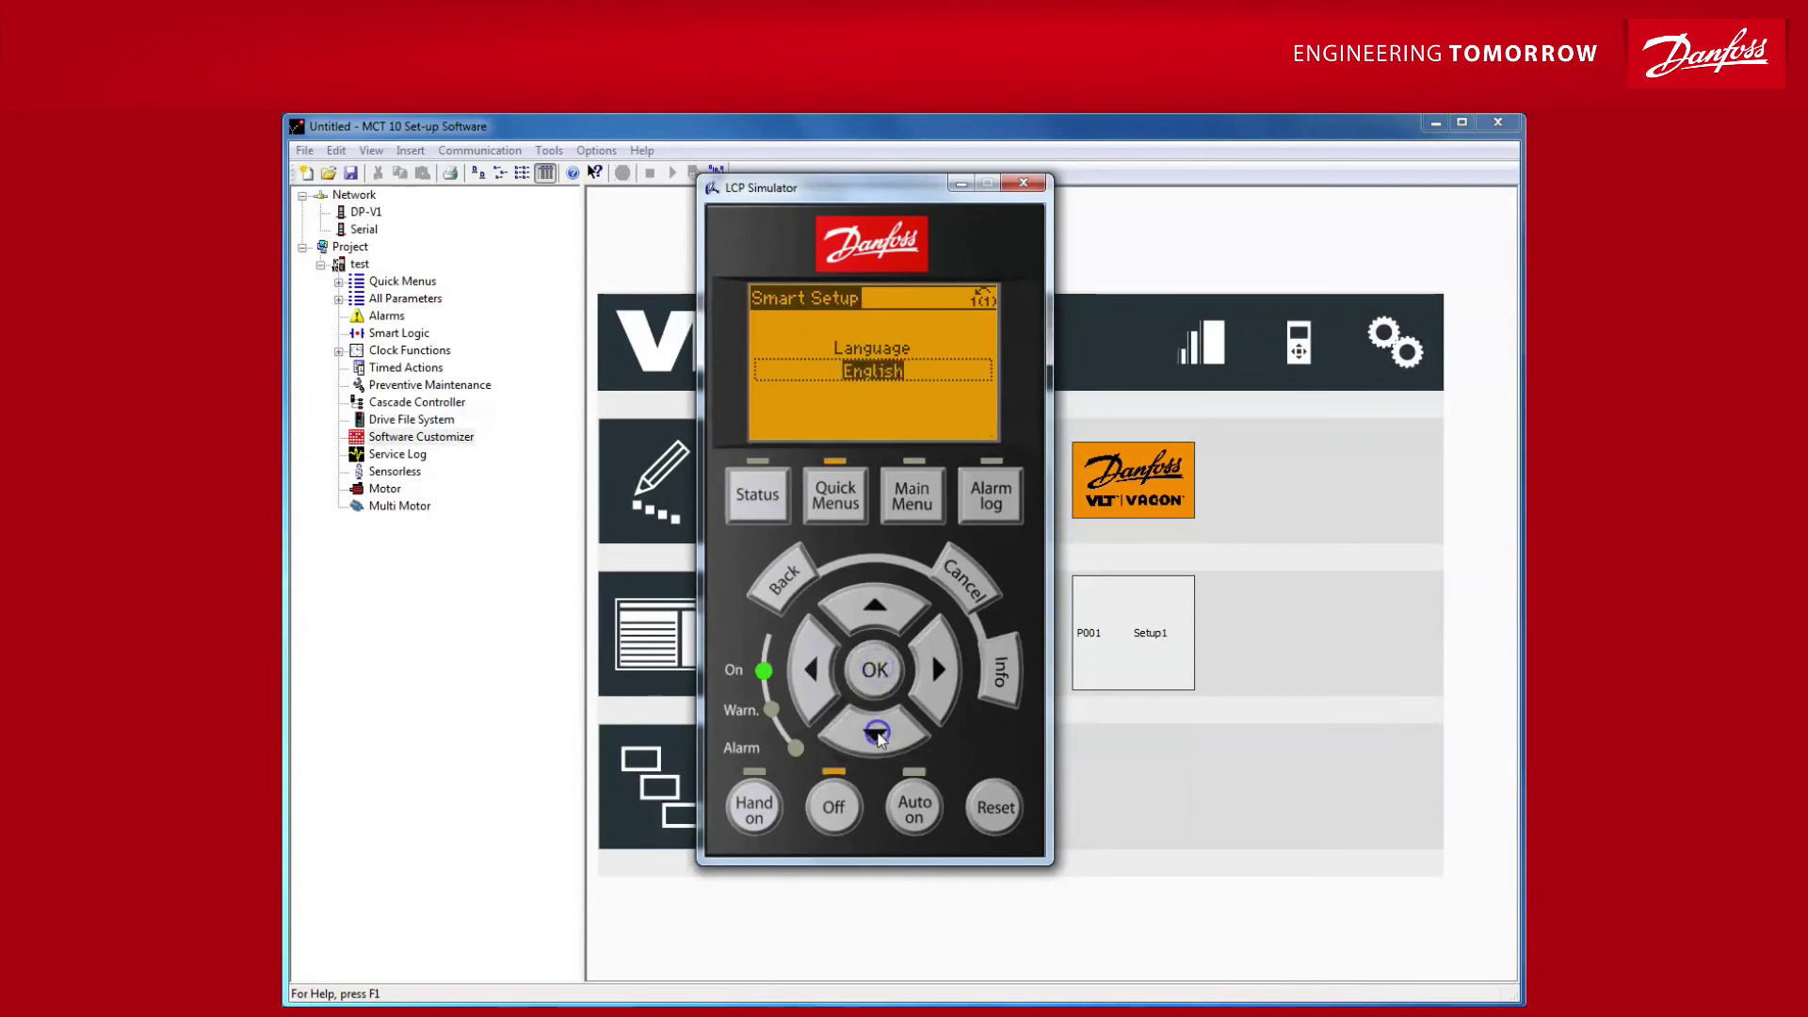
pyautogui.click(874, 669)
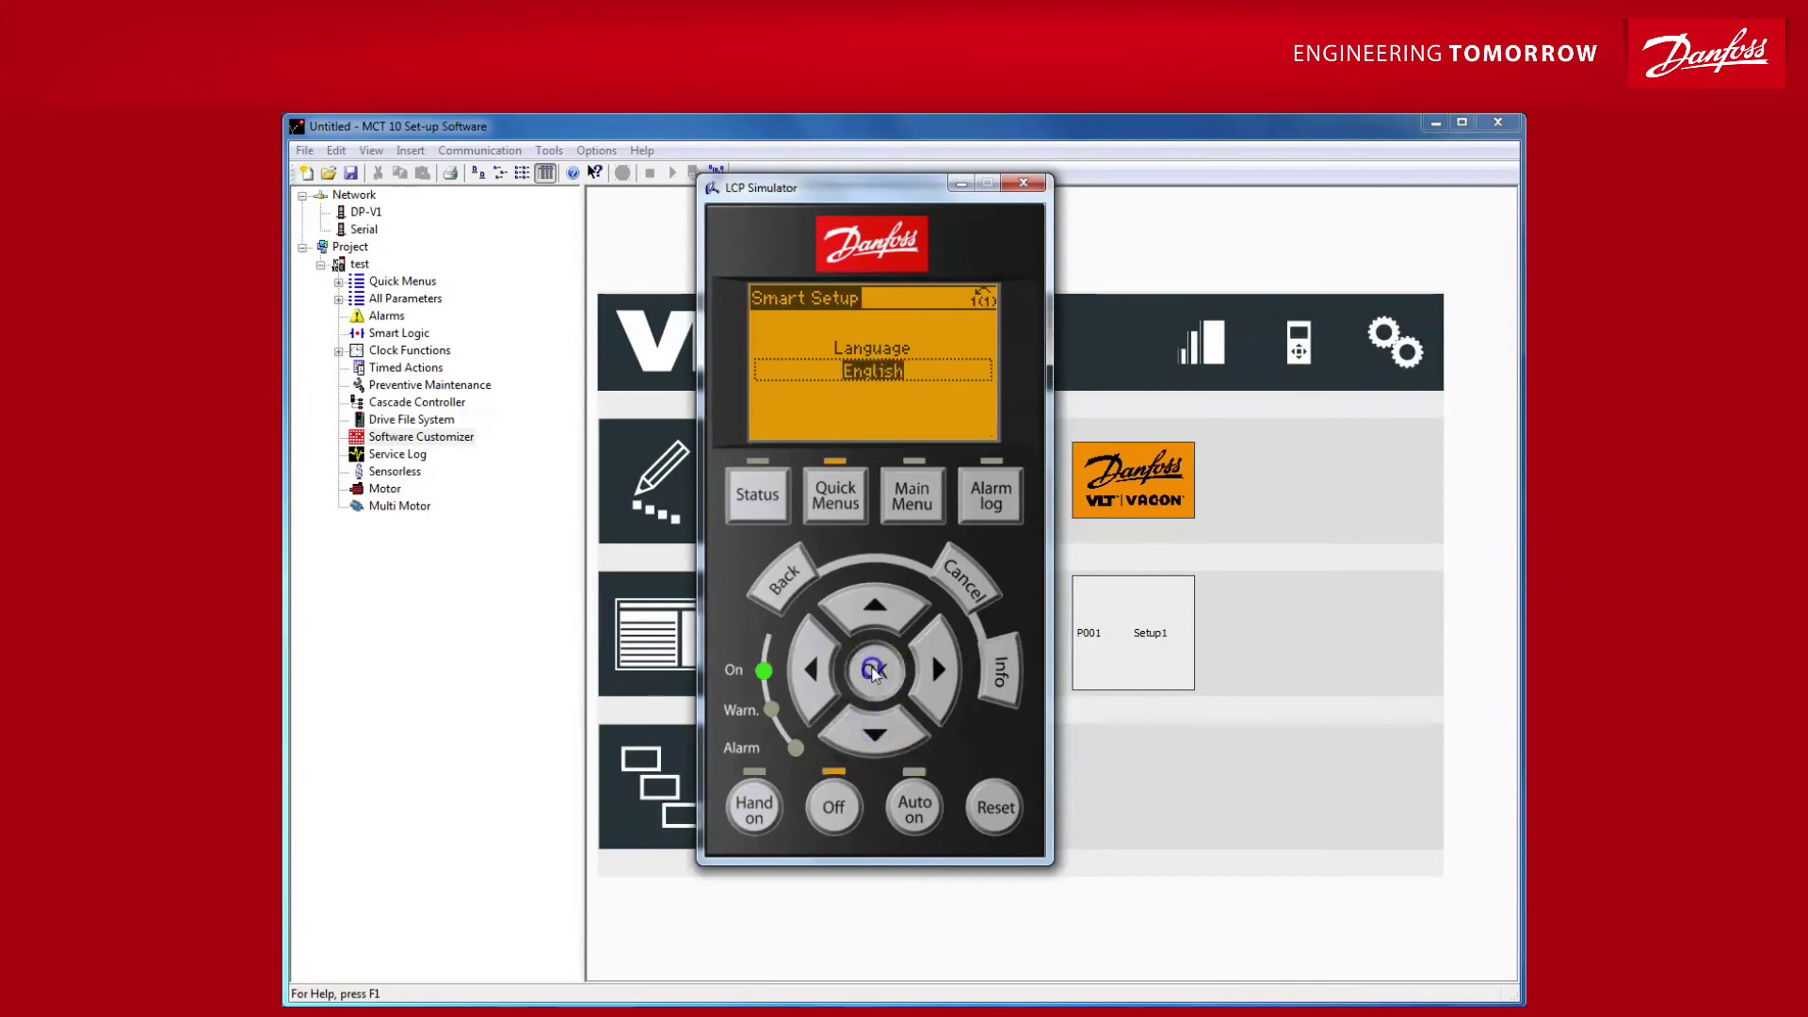
# Lower the simulated Motor Power [kW] from 5.50 to 3.00 kW
pyautogui.click(873, 731)
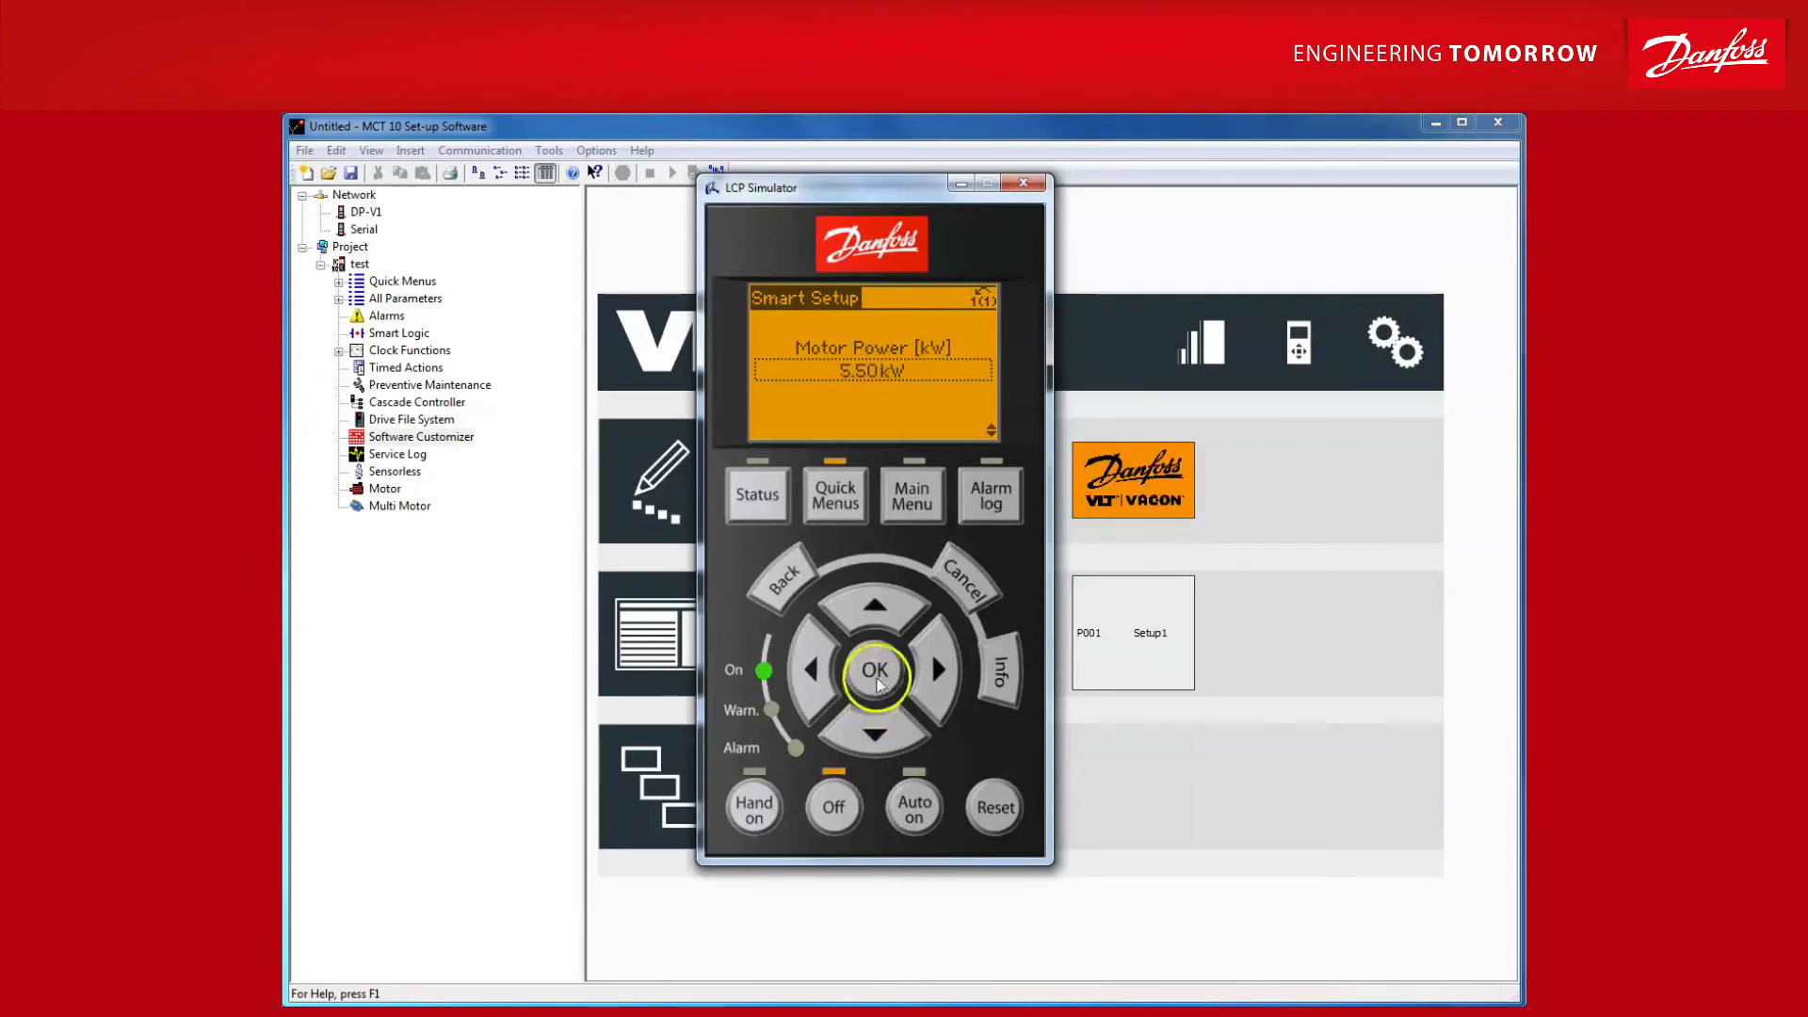
pyautogui.click(874, 670)
pyautogui.click(876, 732)
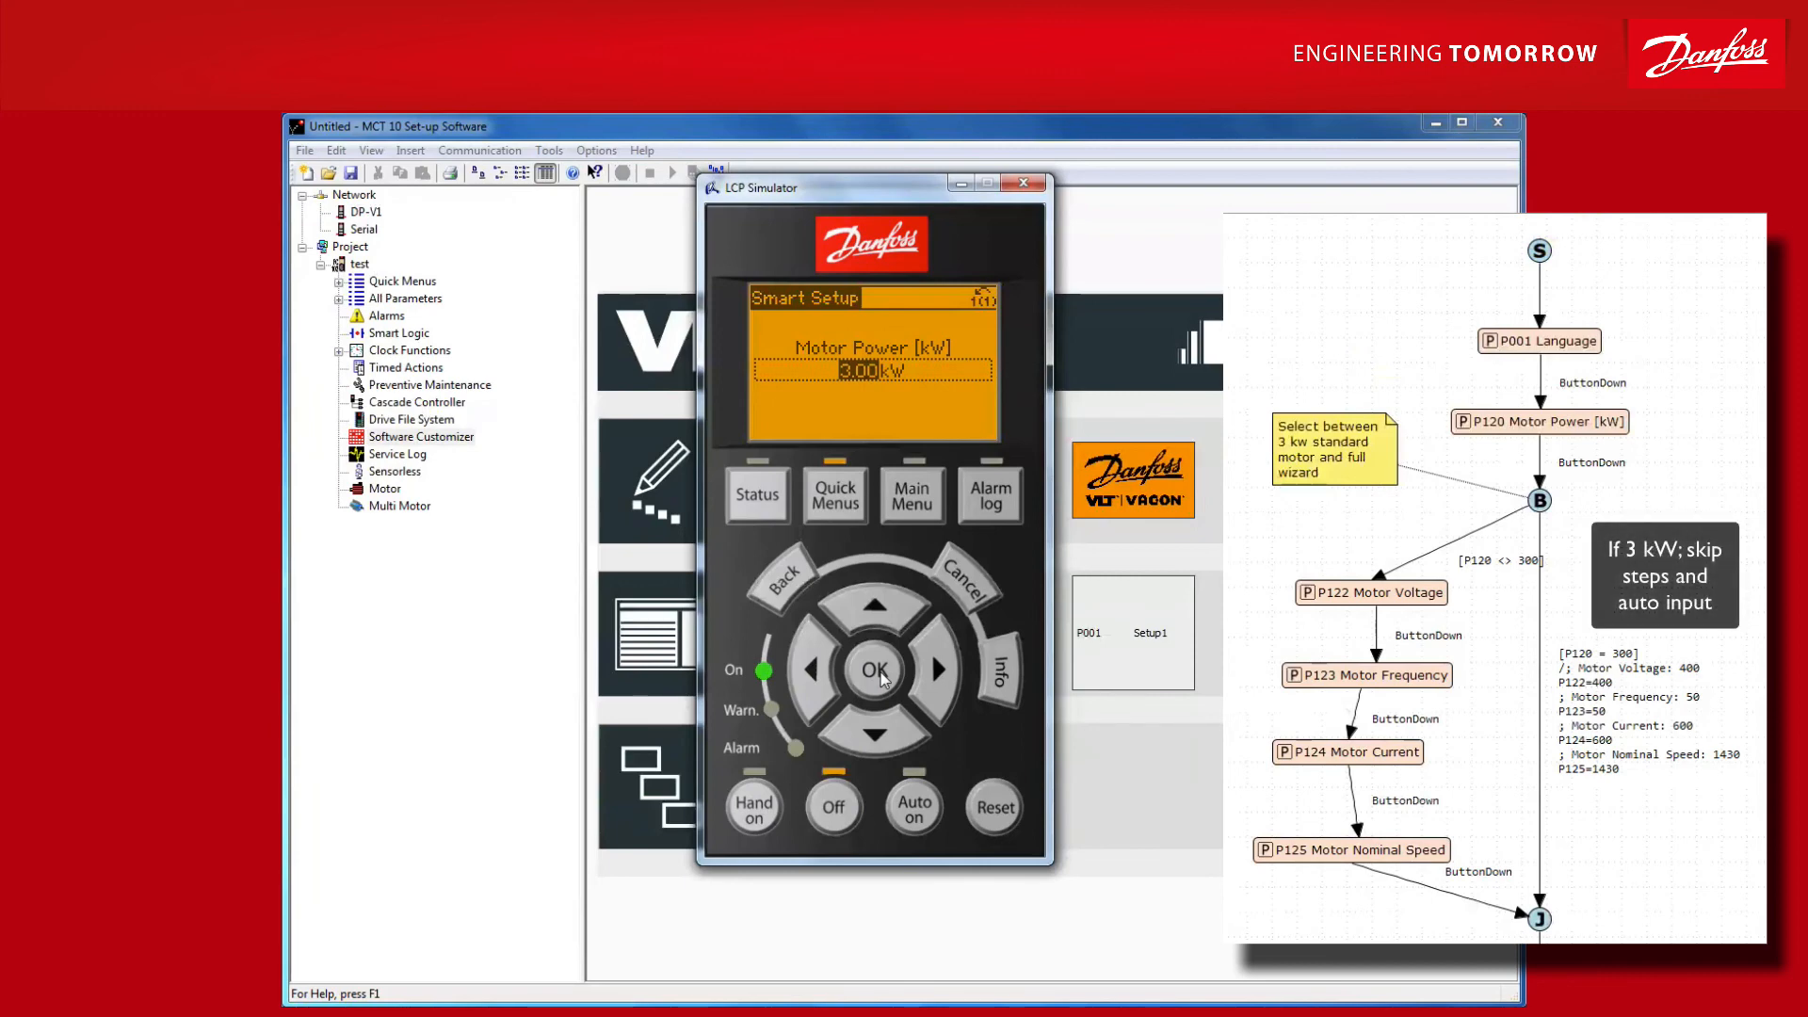
# Confirm 3.00 kW and set Automatic Motor Adaptation to reduced adaptation
pyautogui.click(874, 670)
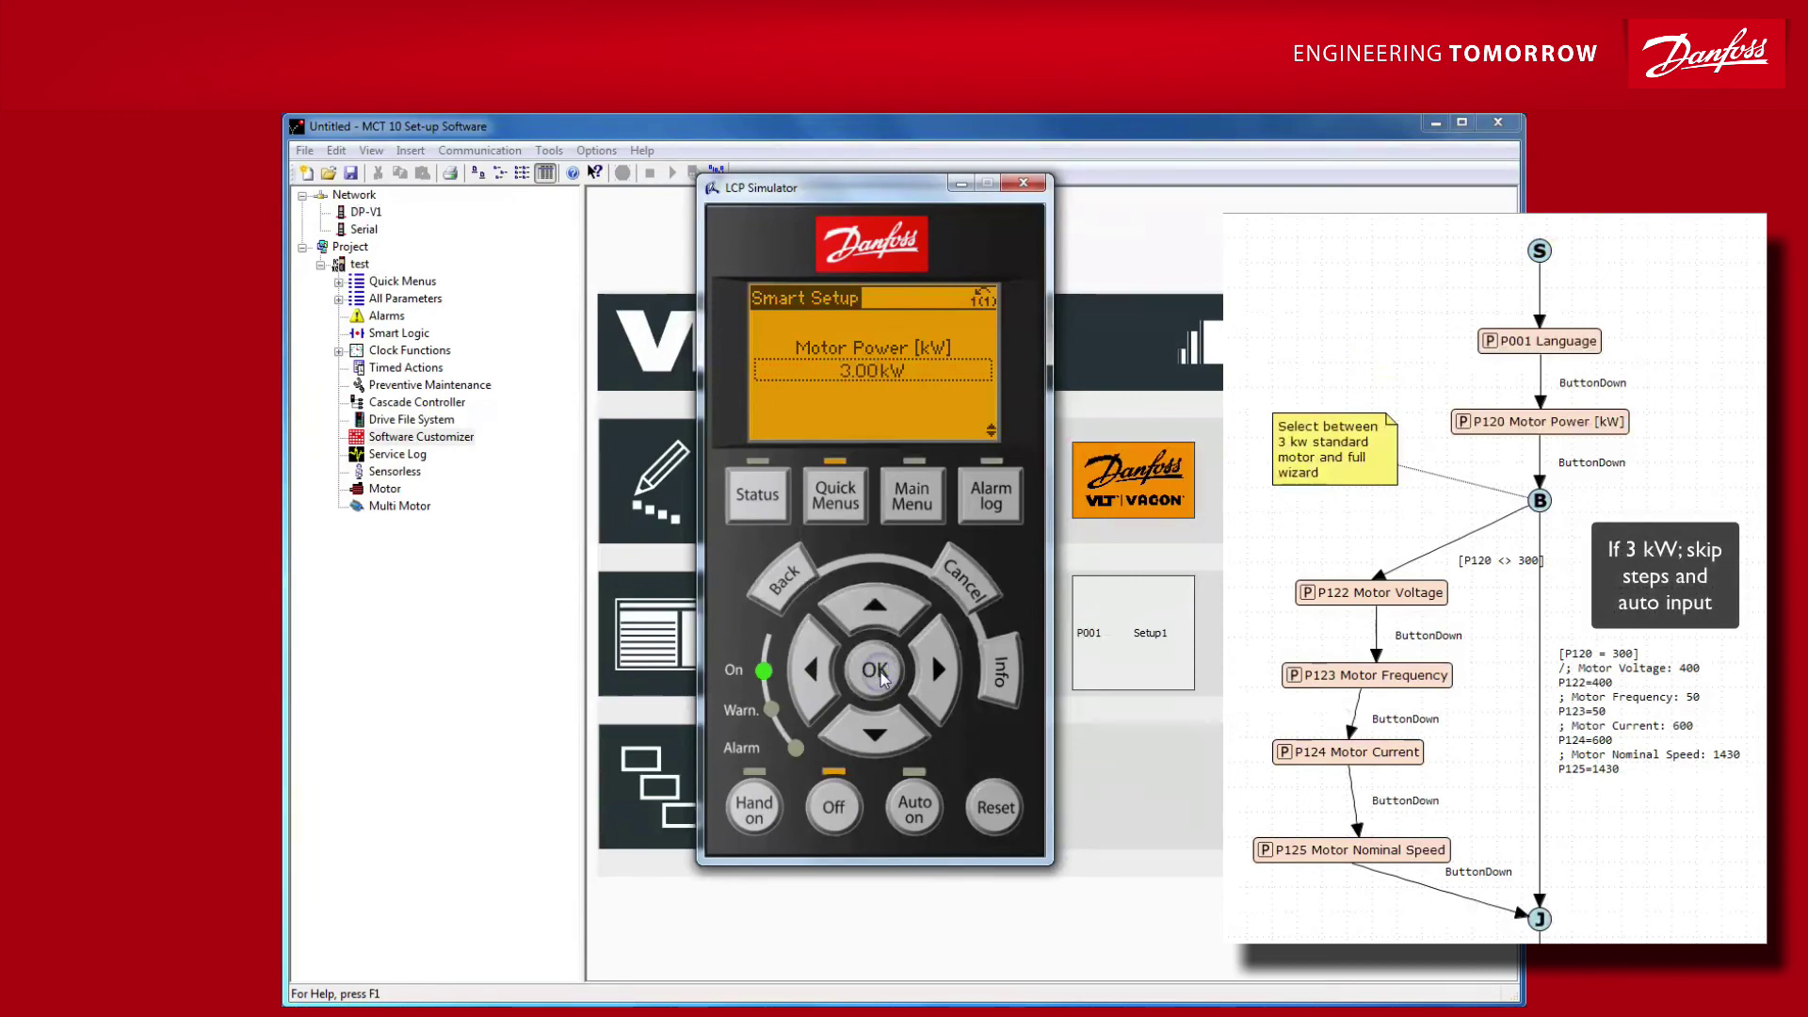
pyautogui.click(877, 730)
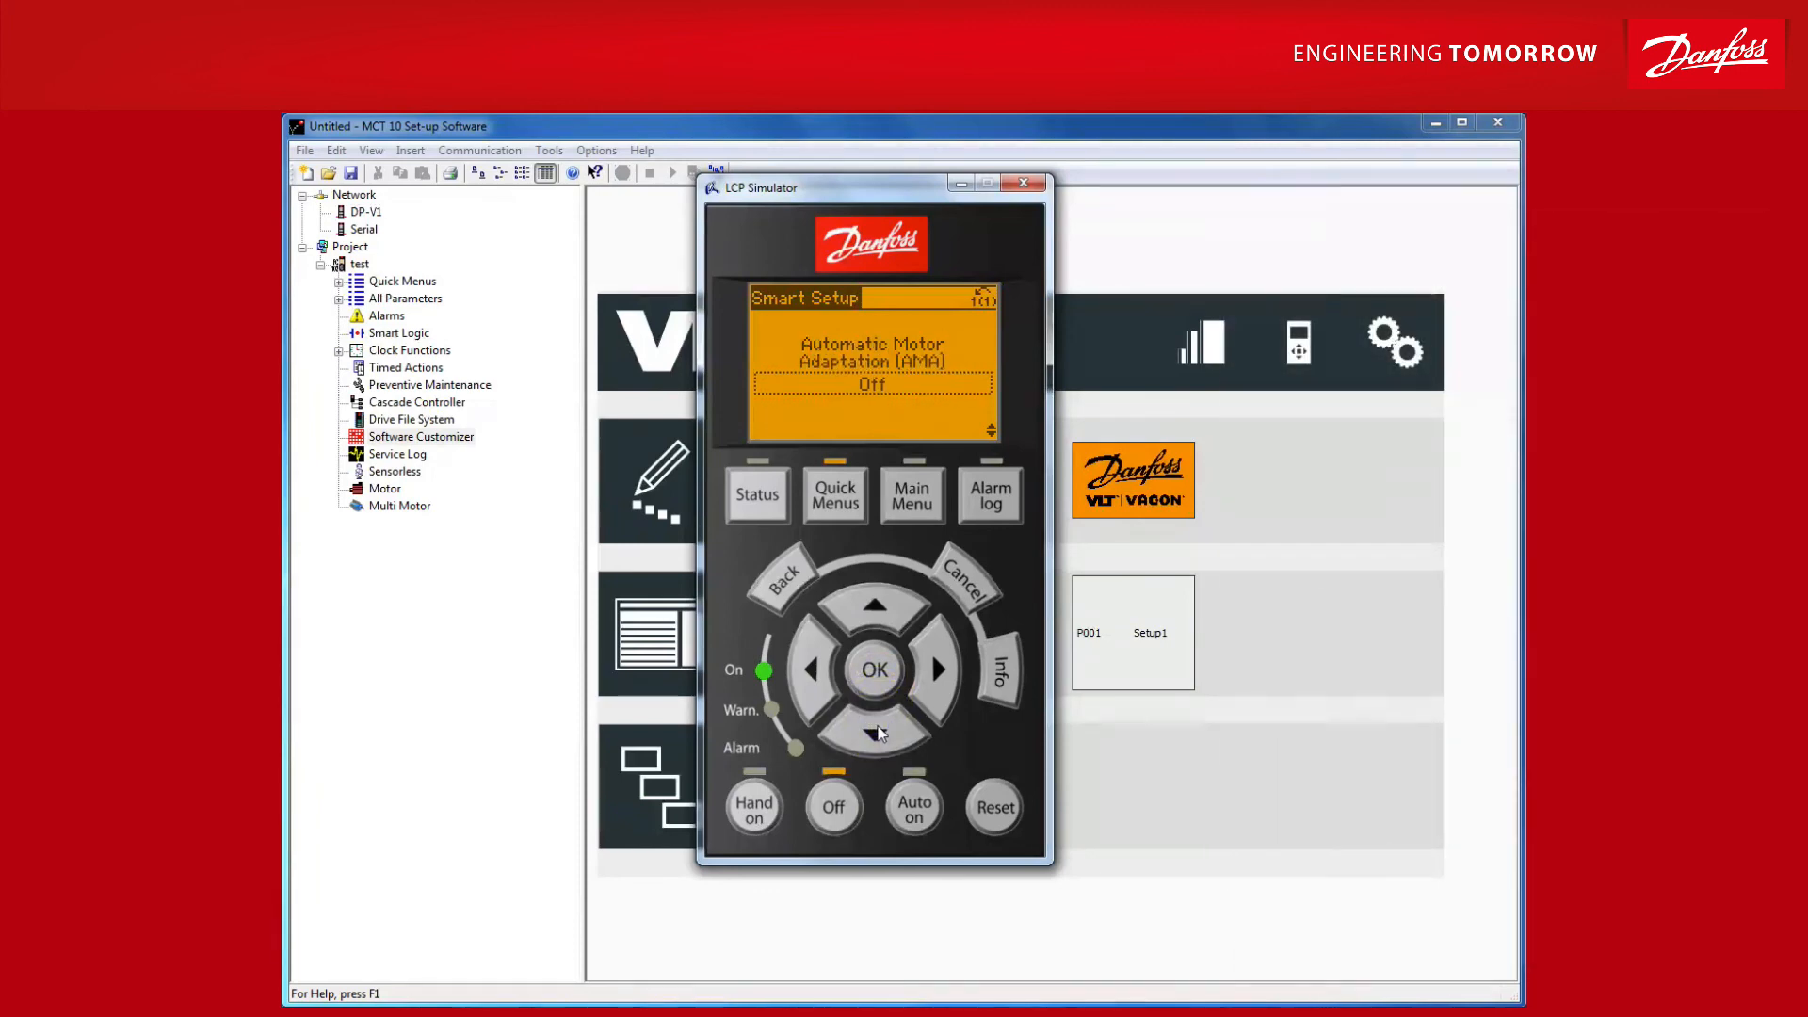
pyautogui.click(877, 677)
pyautogui.click(876, 672)
pyautogui.click(875, 728)
pyautogui.click(876, 676)
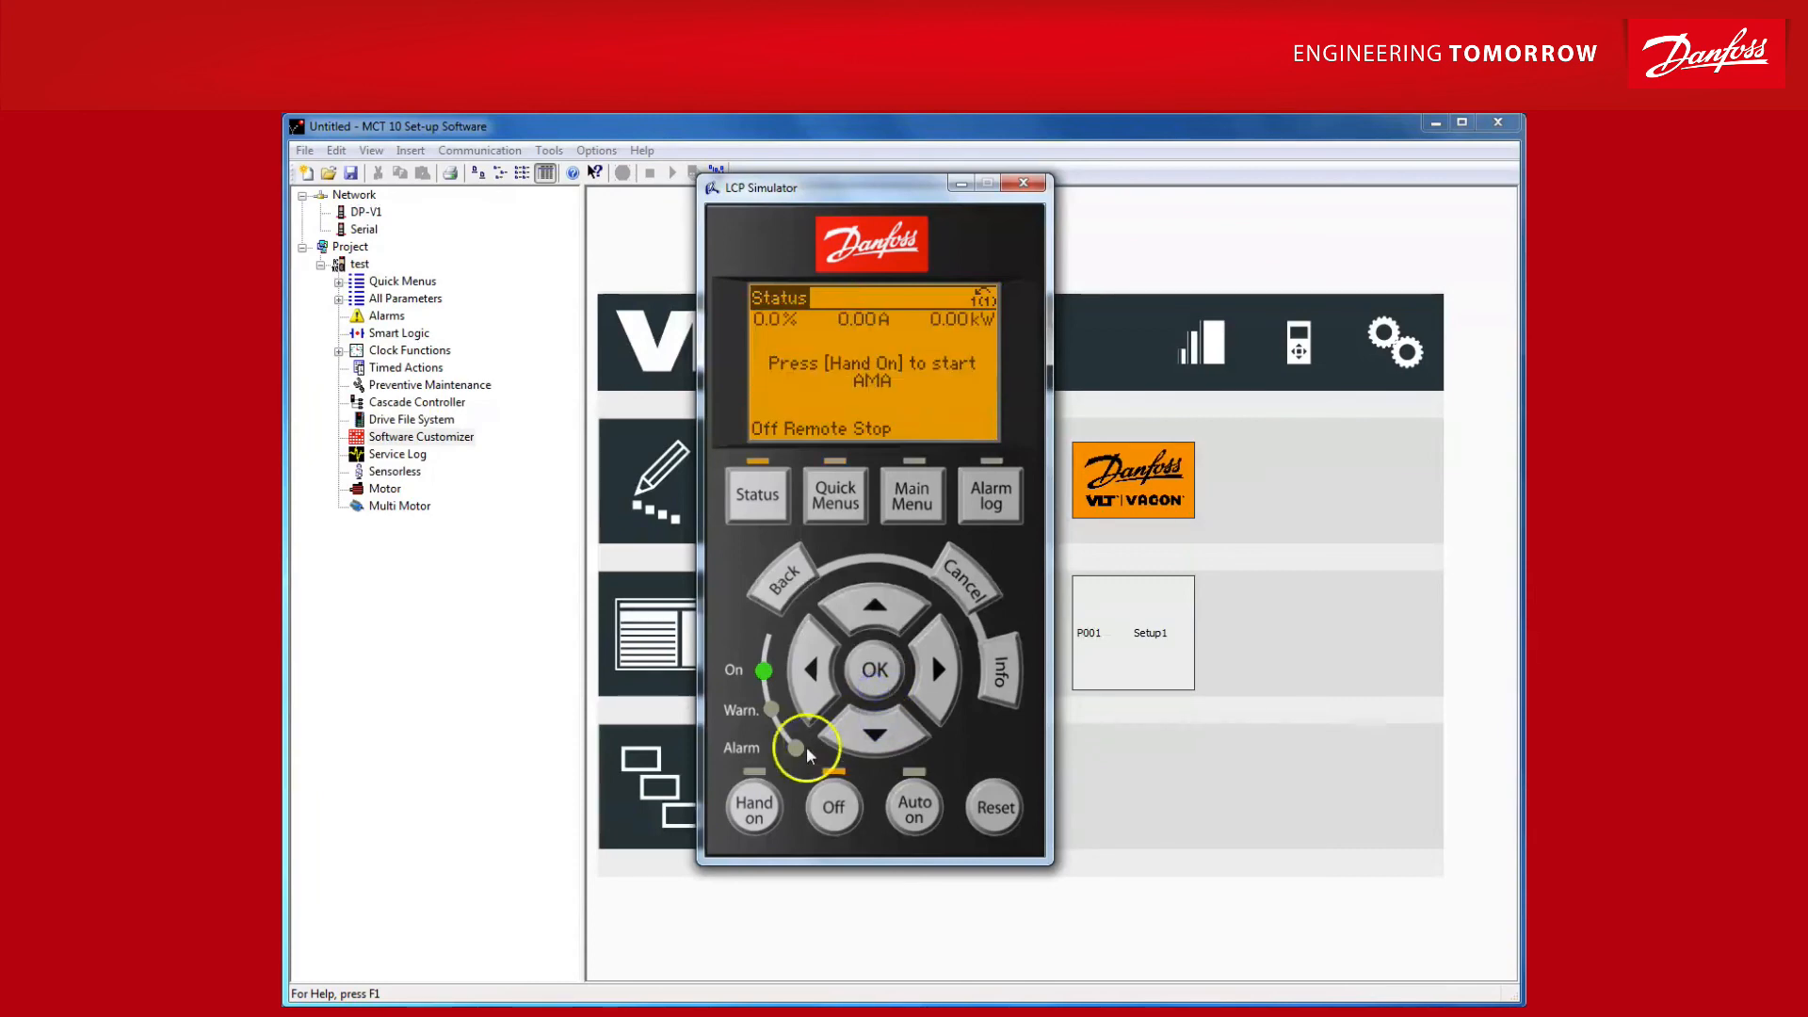
# Start AMA in Hand on mode and finish the setup through to the status screen
pyautogui.click(756, 807)
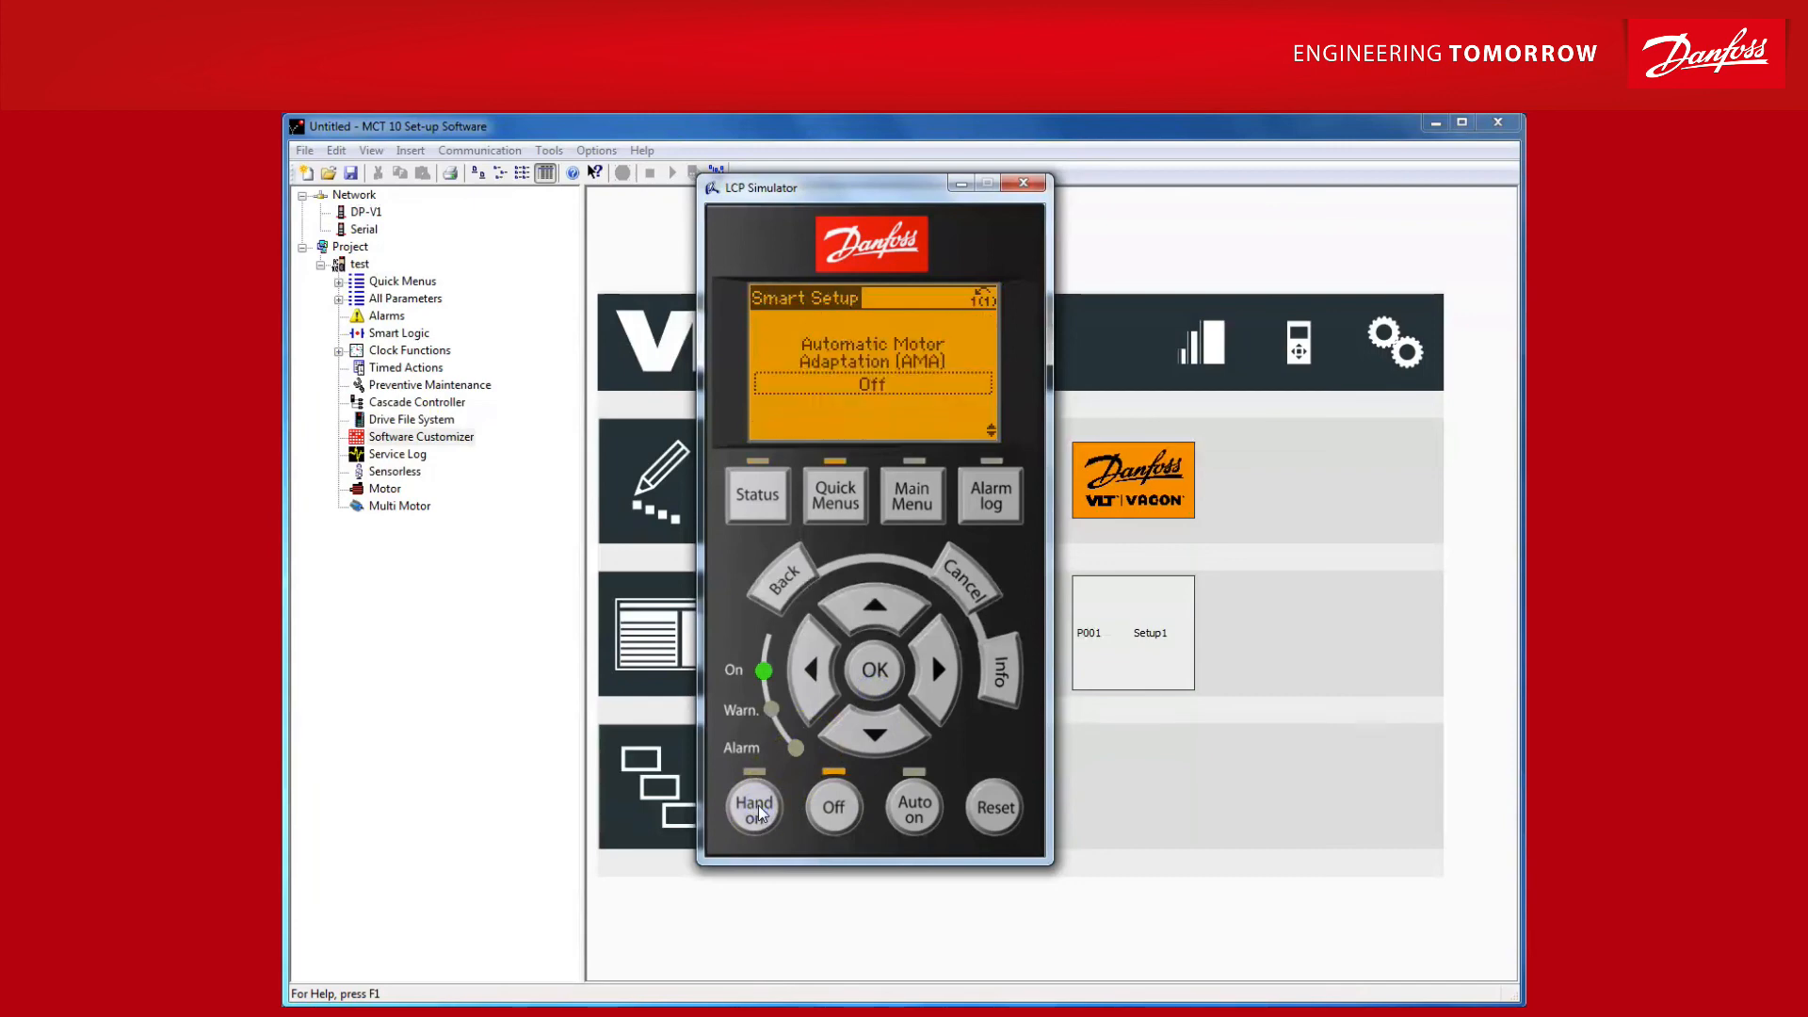
pyautogui.click(902, 738)
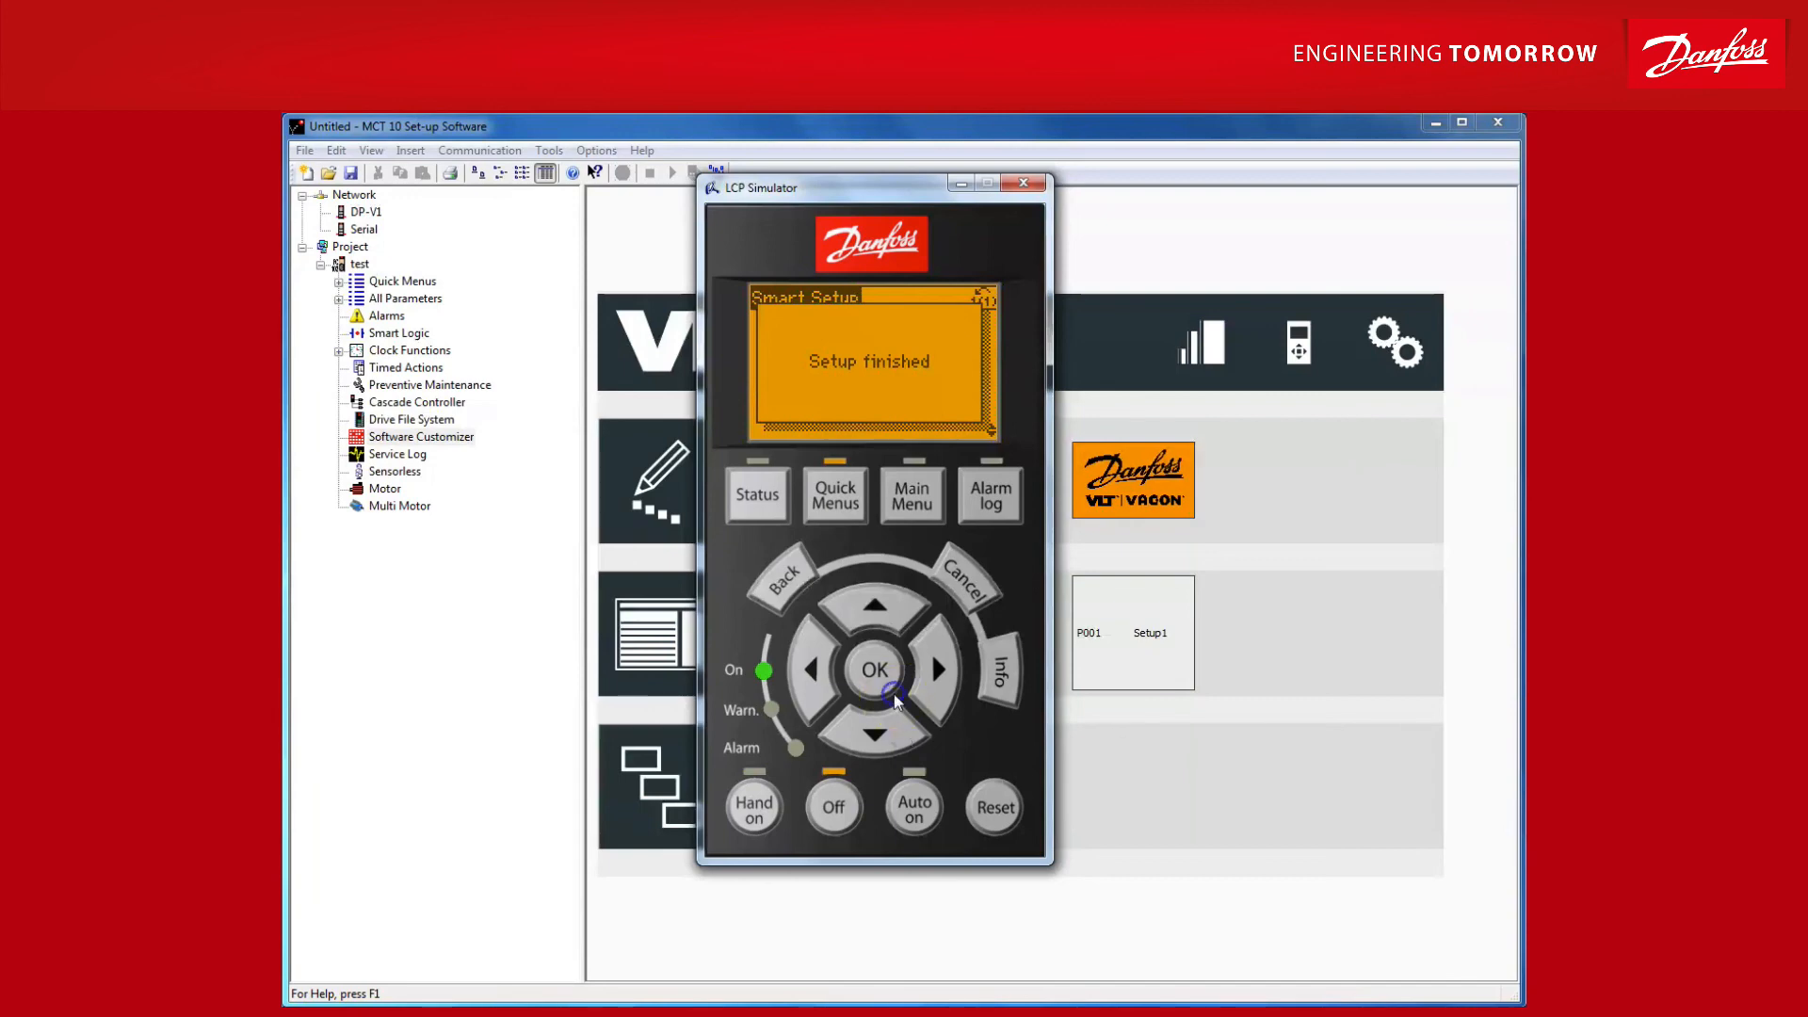
pyautogui.click(875, 670)
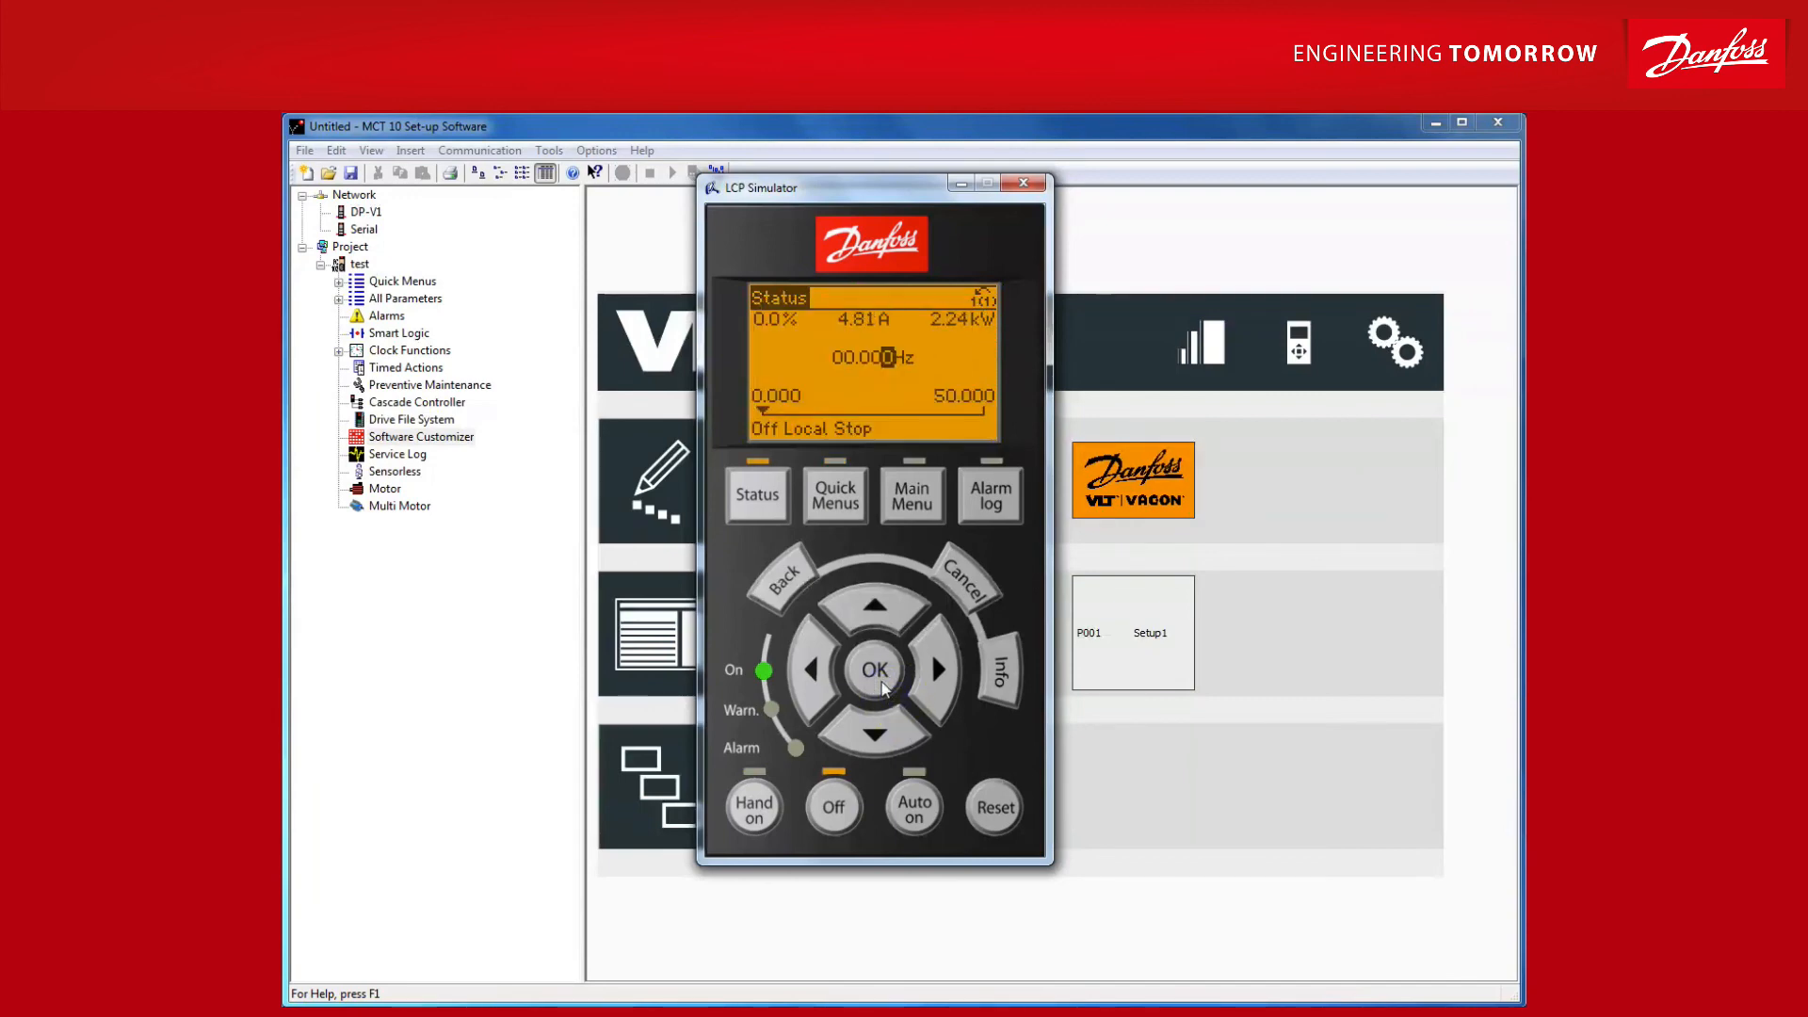